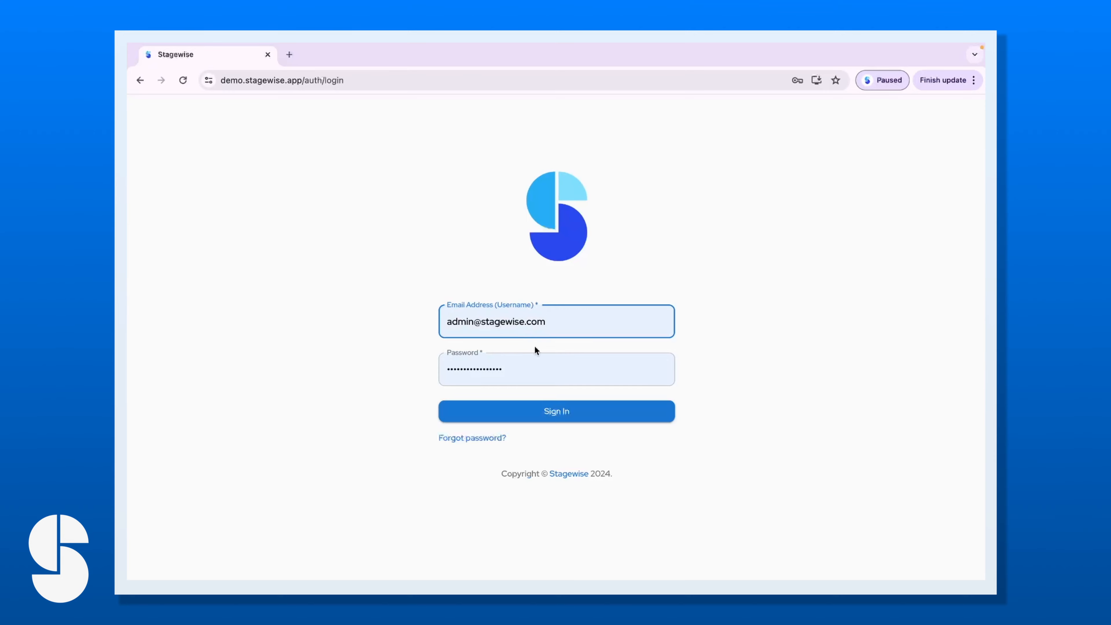
Sign in to Stagewise with the administrator account to reach the Dashboard.
left_click(551, 414)
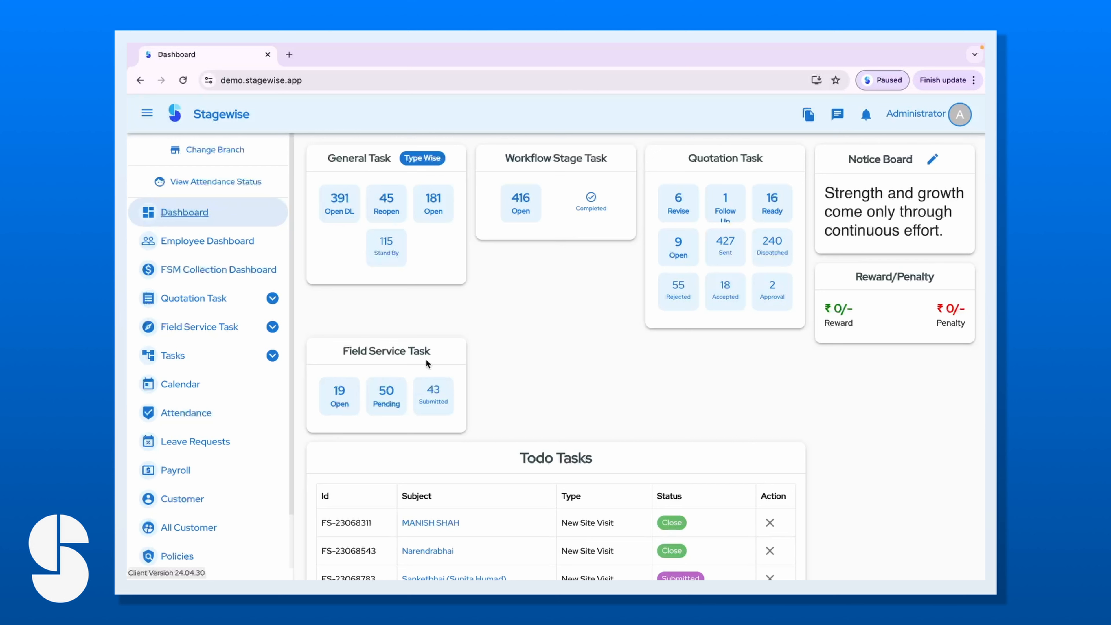
Collapse, then re-expand Organization Settings in the sidebar so its sub-pages are listed.
scroll(228, 434, "down", 1)
scroll(228, 434, "up", 1)
scroll(175, 527, "down", 1)
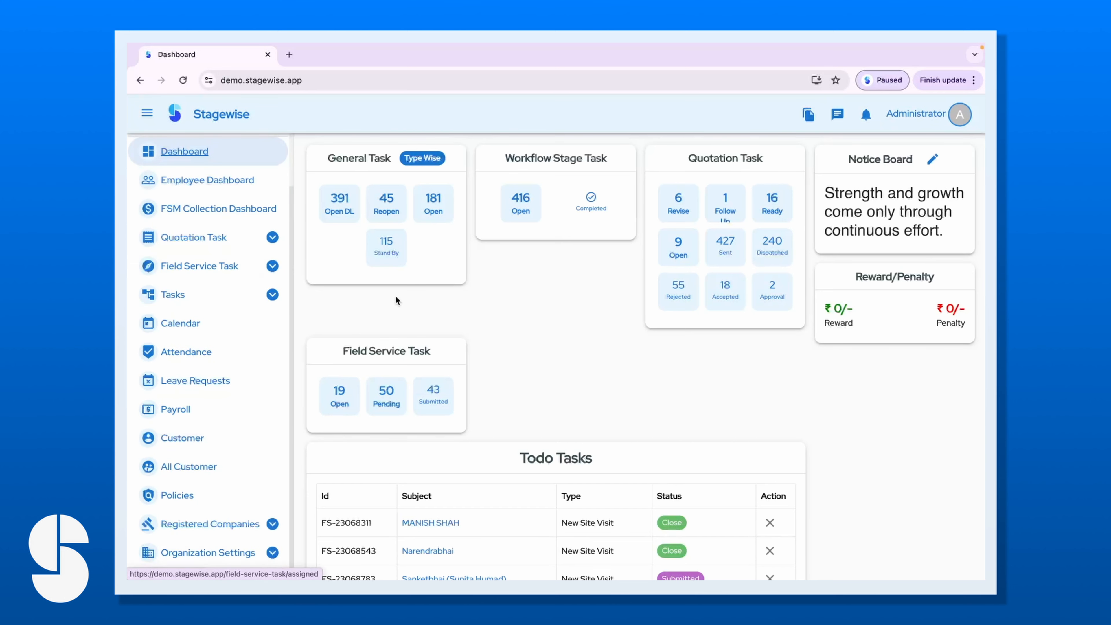
scroll(217, 383, "up", 1)
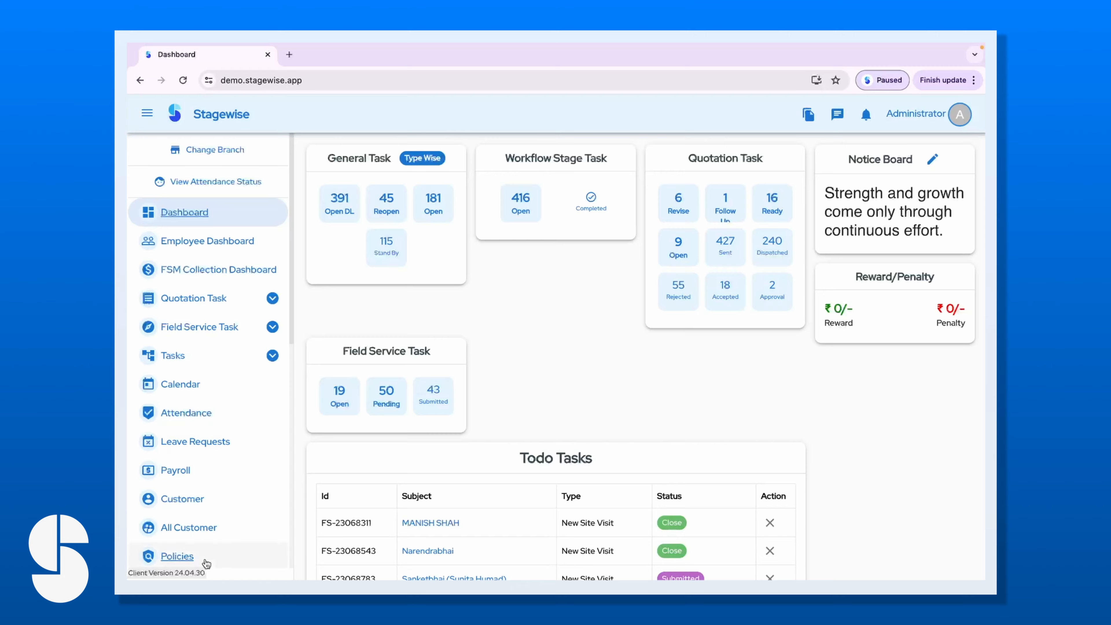
scroll(242, 488, "down", 8)
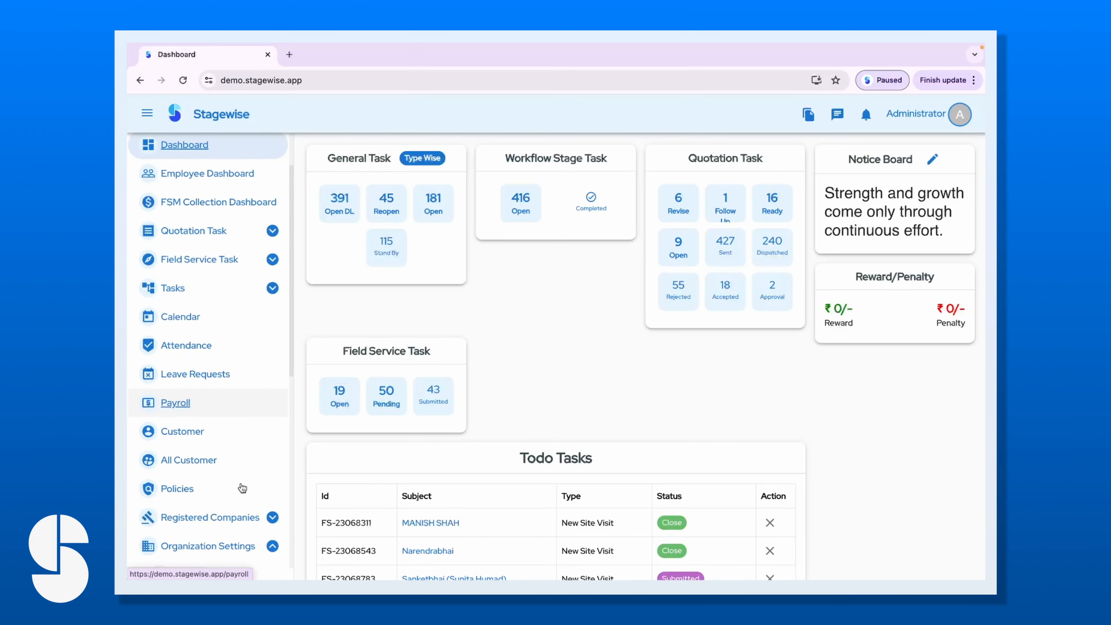
scroll(254, 444, "up", 1)
scroll(254, 444, "up", 3)
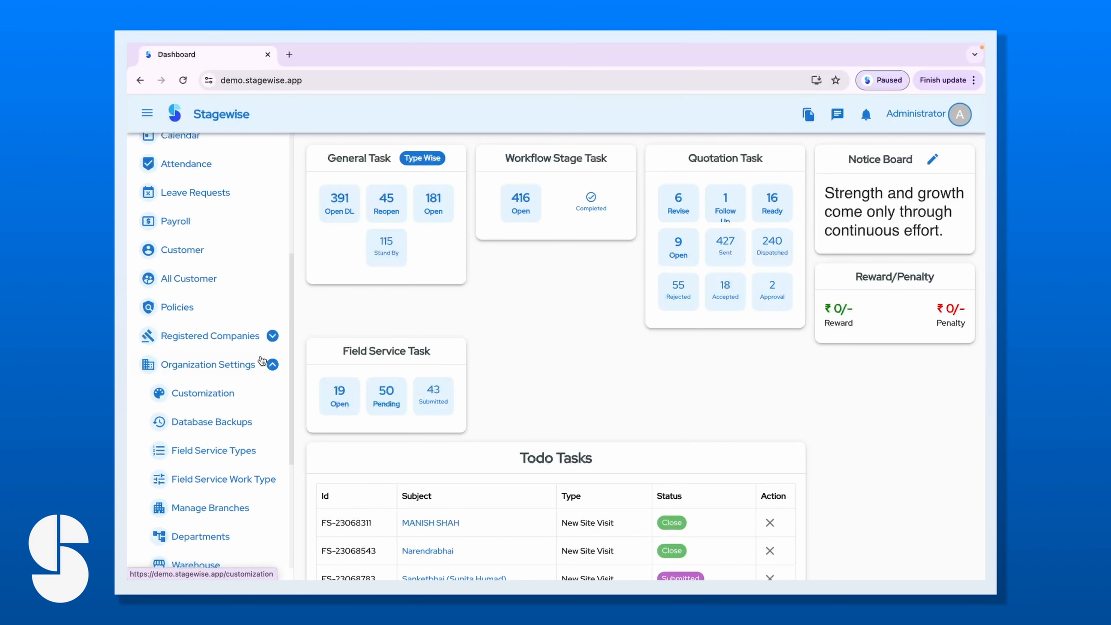
left_click(255, 364)
scroll(204, 367, "up", 2)
scroll(203, 370, "down", 2)
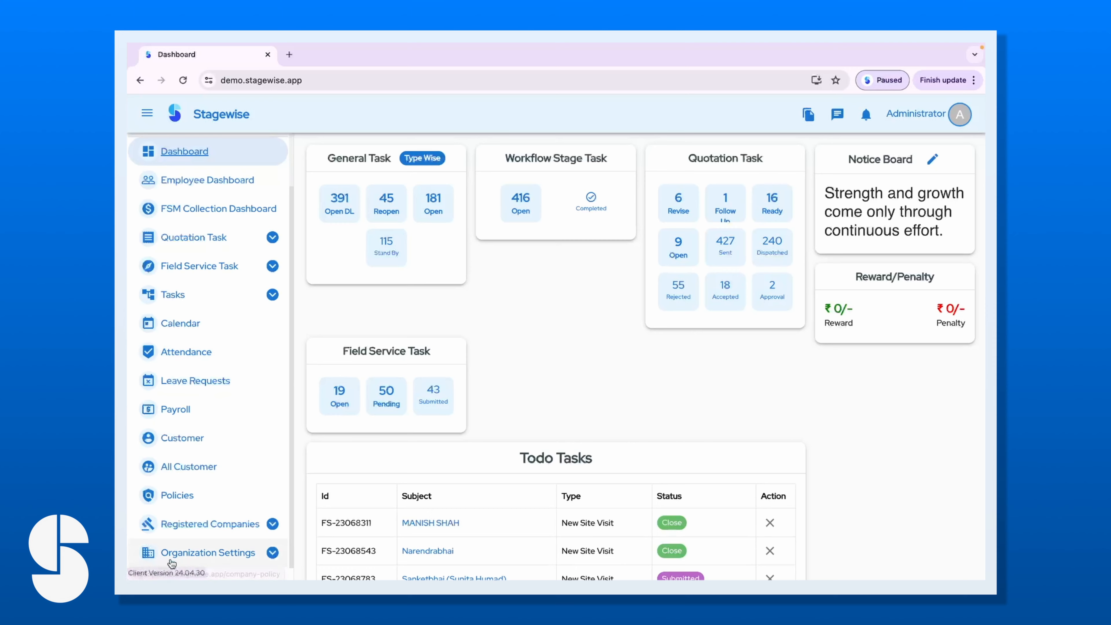
left_click(255, 555)
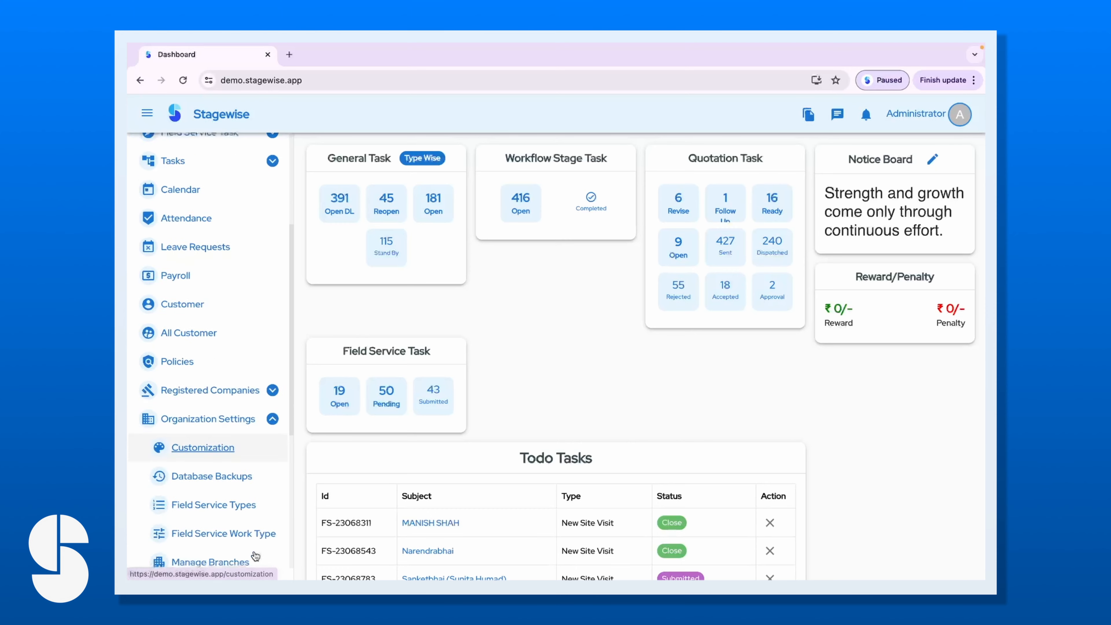
scroll(228, 408, "down", 6)
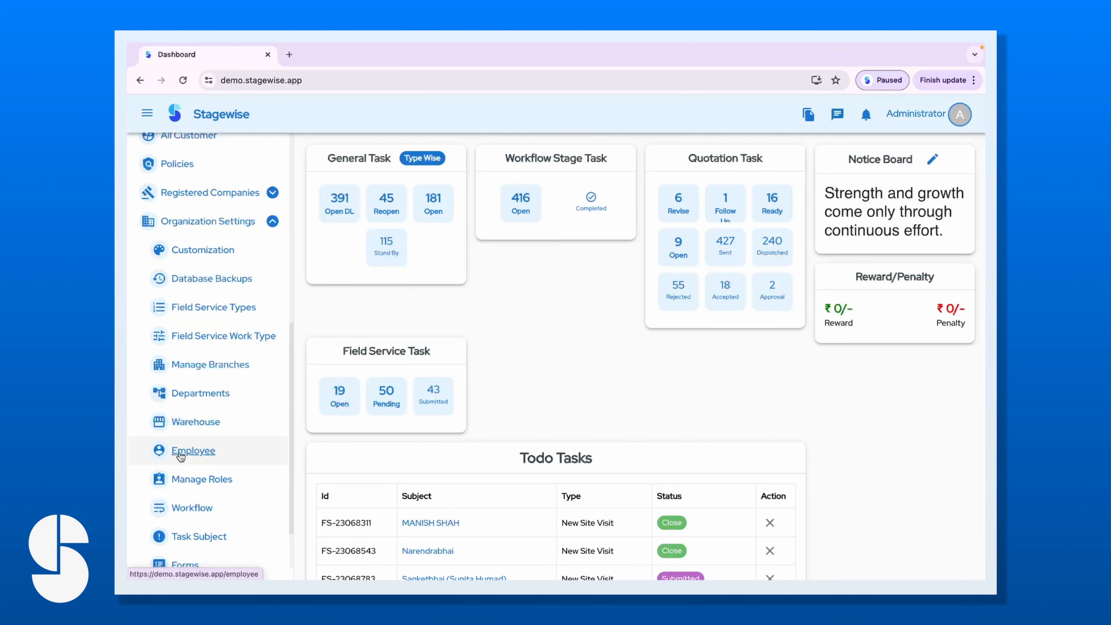
Open the Employee List and check its total of 52 employees.
left_click(204, 453)
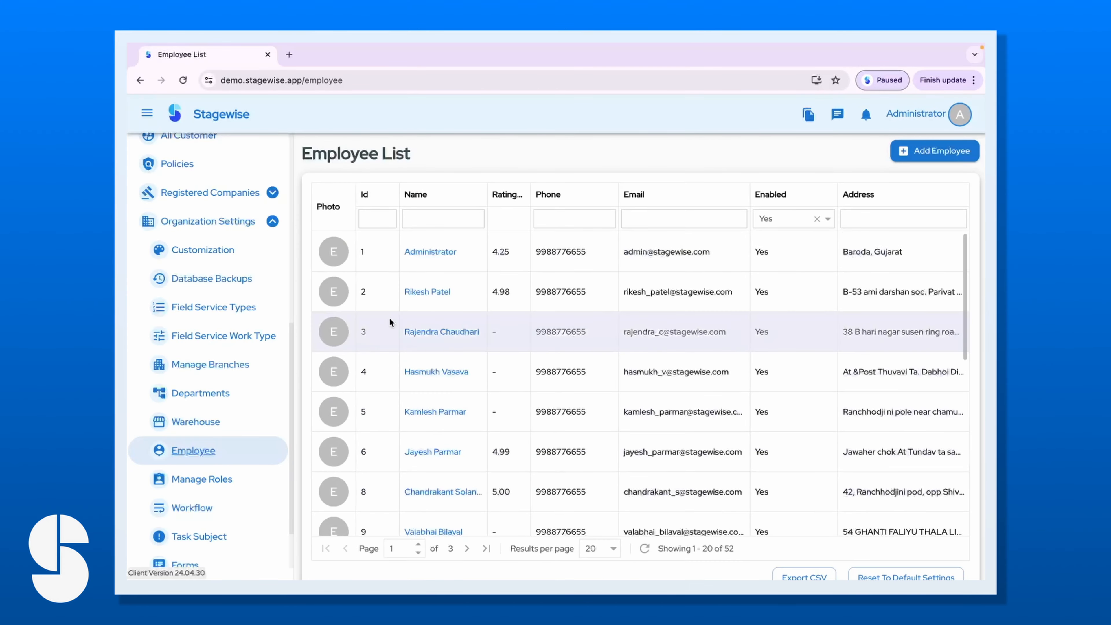
scroll(519, 499, "down", 5)
scroll(520, 497, "down", 6)
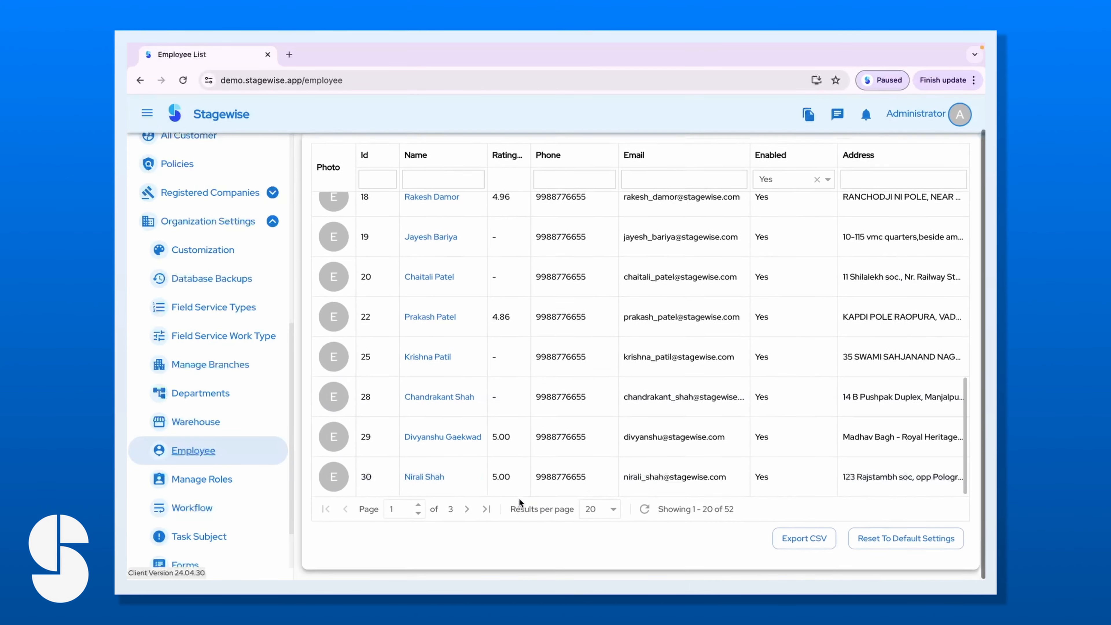
scroll(590, 366, "up", 10)
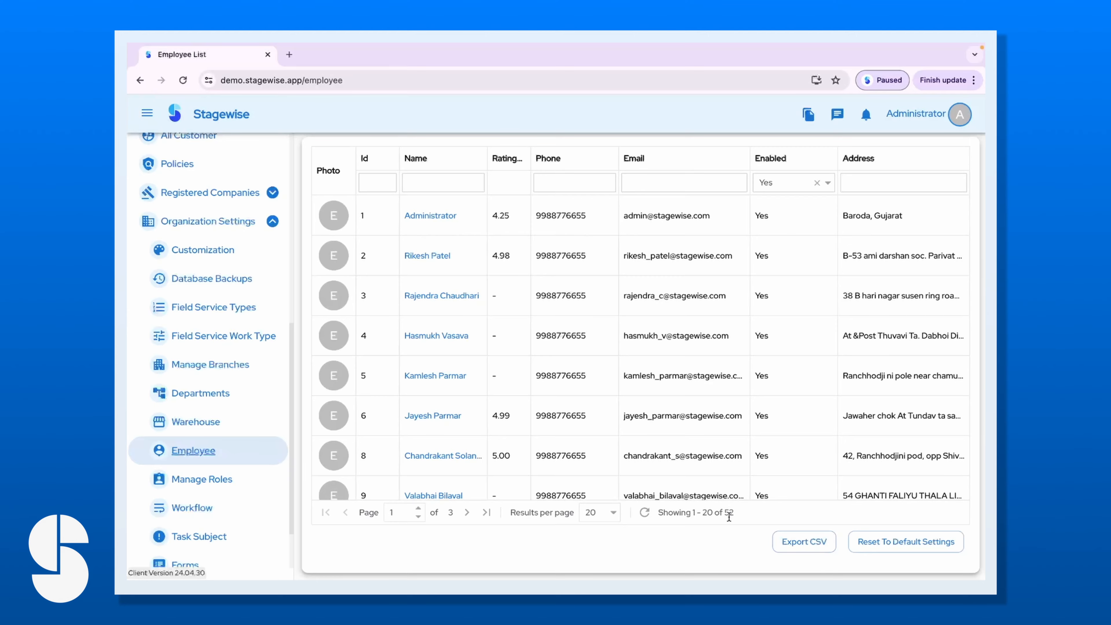
scroll(734, 516, "up", 1)
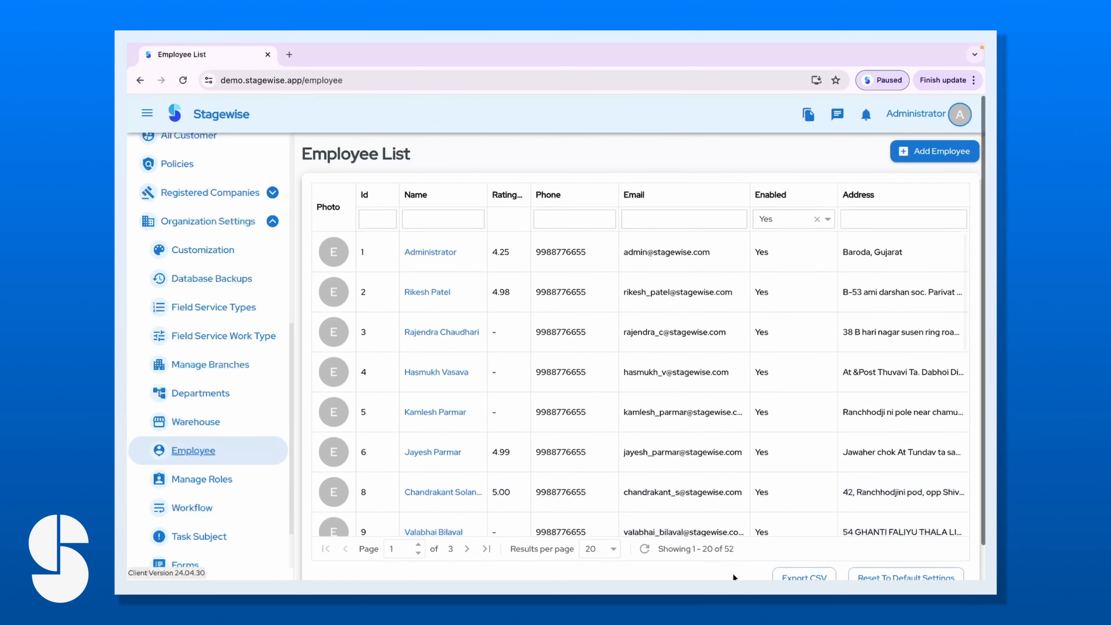
left_click_drag(734, 551, 724, 548)
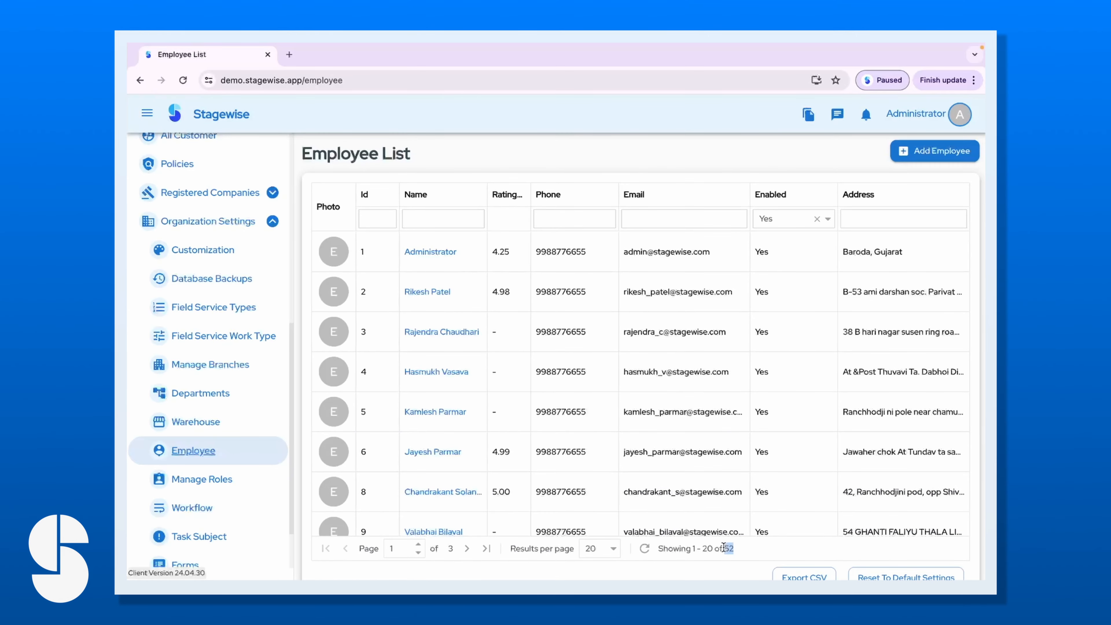
scroll(680, 416, "down", 10)
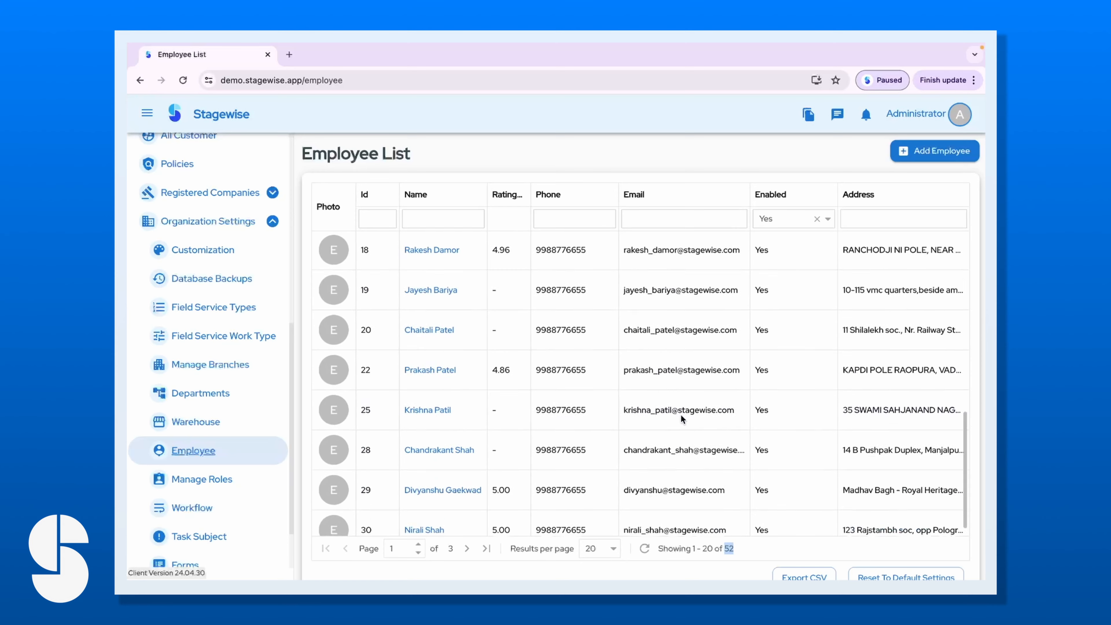
scroll(680, 415, "up", 10)
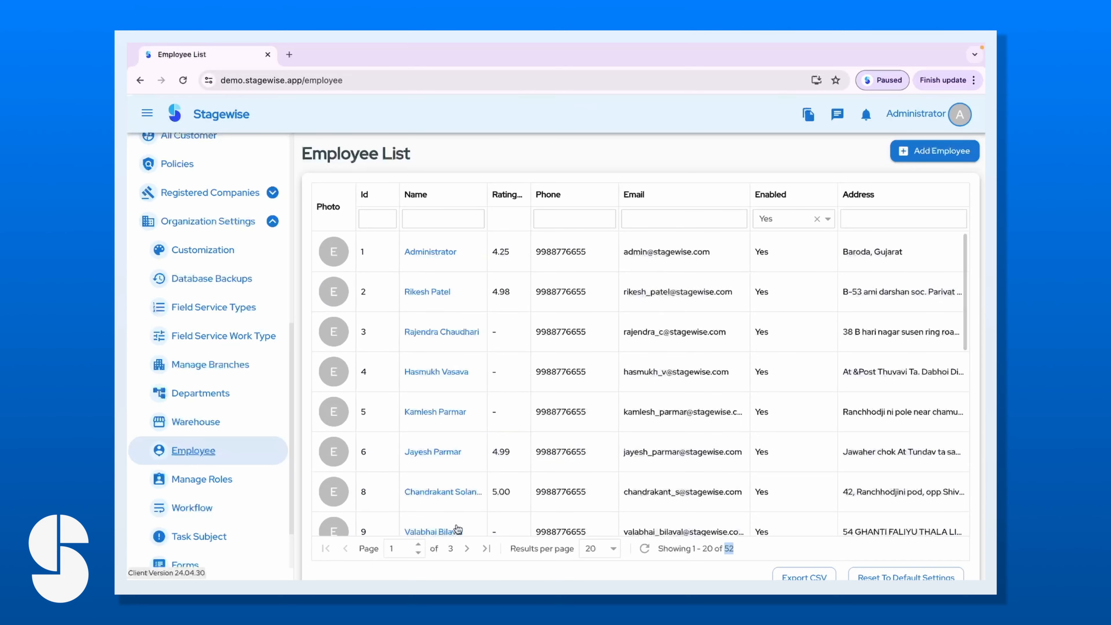
left_click(736, 552)
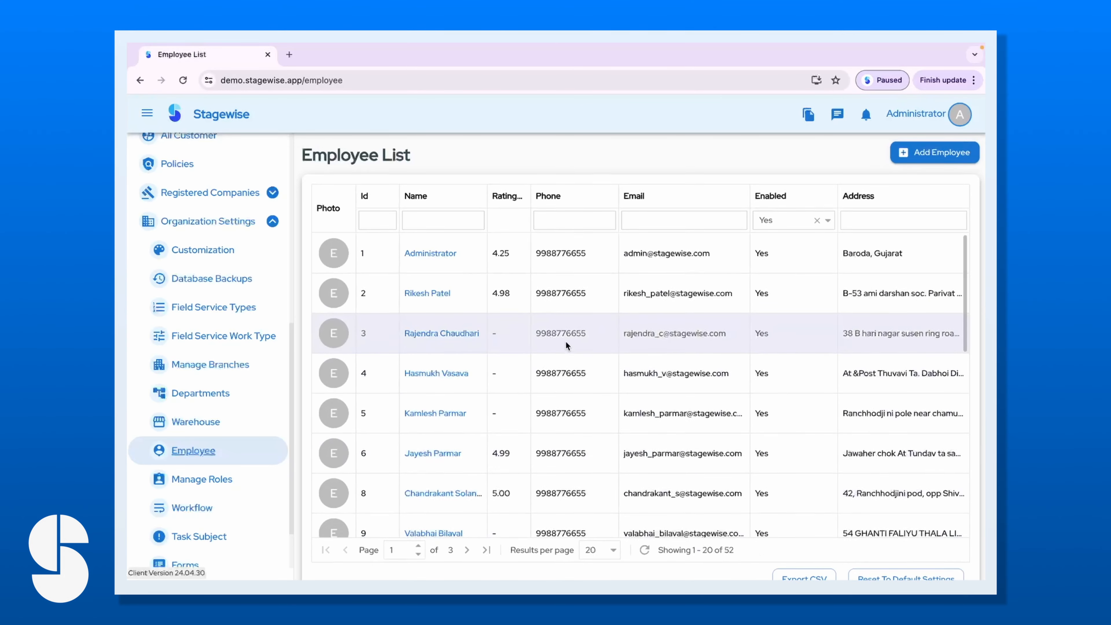
Return to the Dashboard, then reopen the Employee List.
scroll(206, 217, "up", 10)
left_click(205, 214)
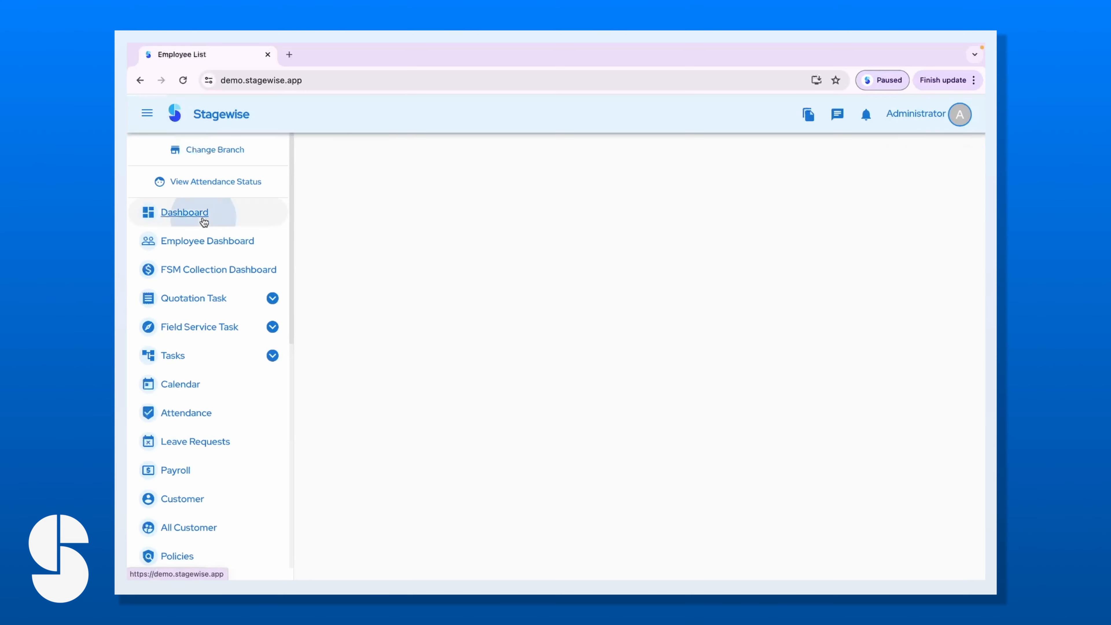
scroll(206, 500, "down", 7)
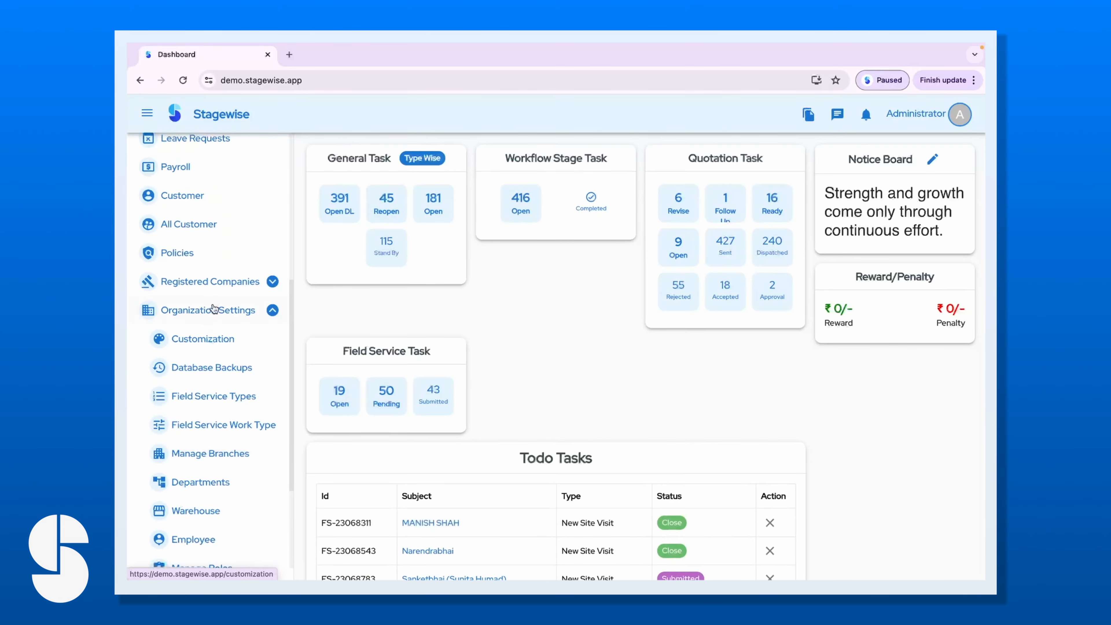
left_click(205, 540)
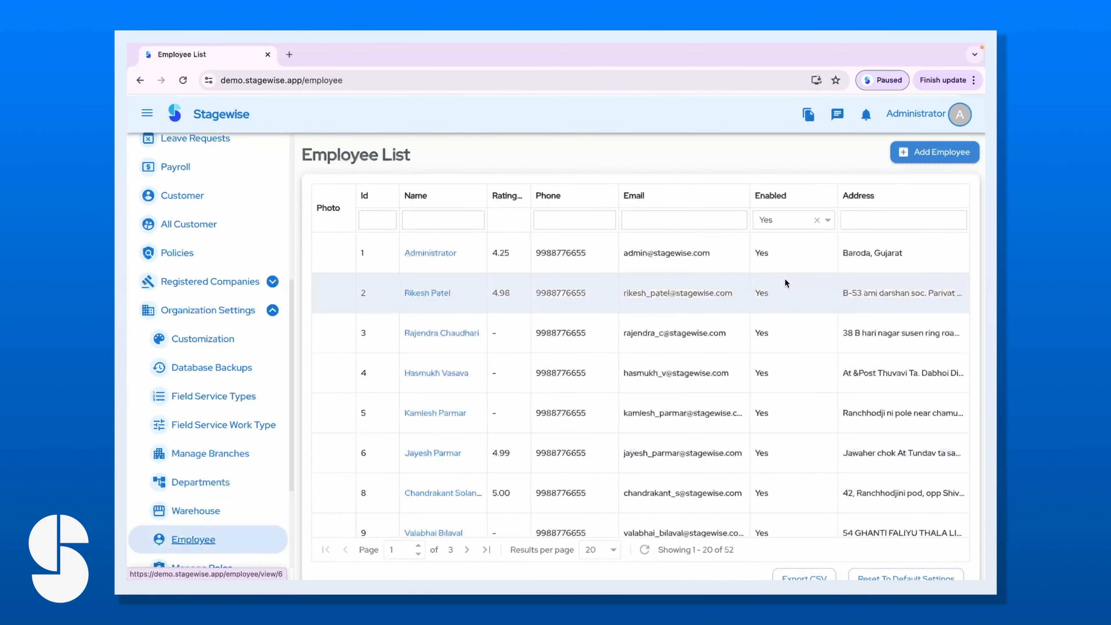
Start a new employee record with the navigation hidden and enter the employee's name.
left_click(911, 156)
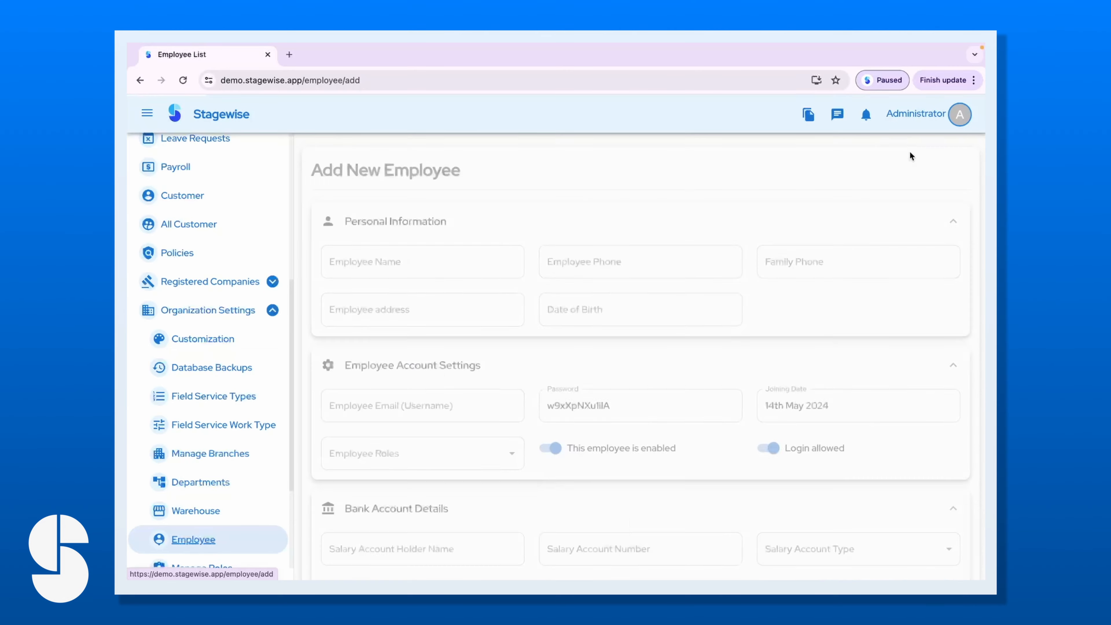
left_click(147, 115)
scroll(483, 360, "down", 10)
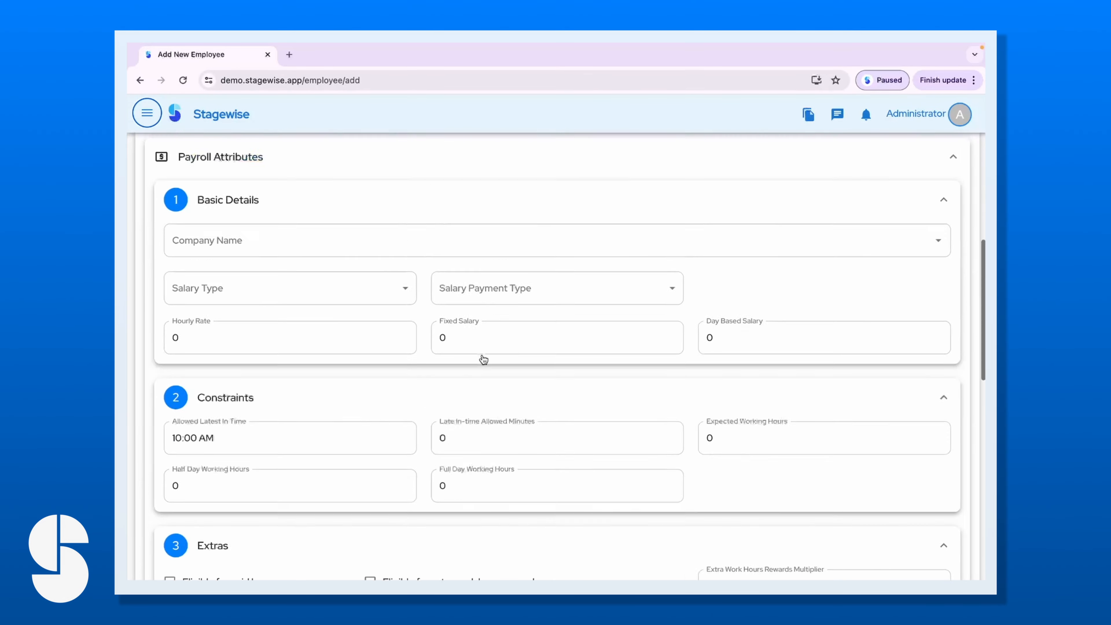
scroll(482, 354, "down", 5)
scroll(482, 354, "up", 20)
left_click(268, 253)
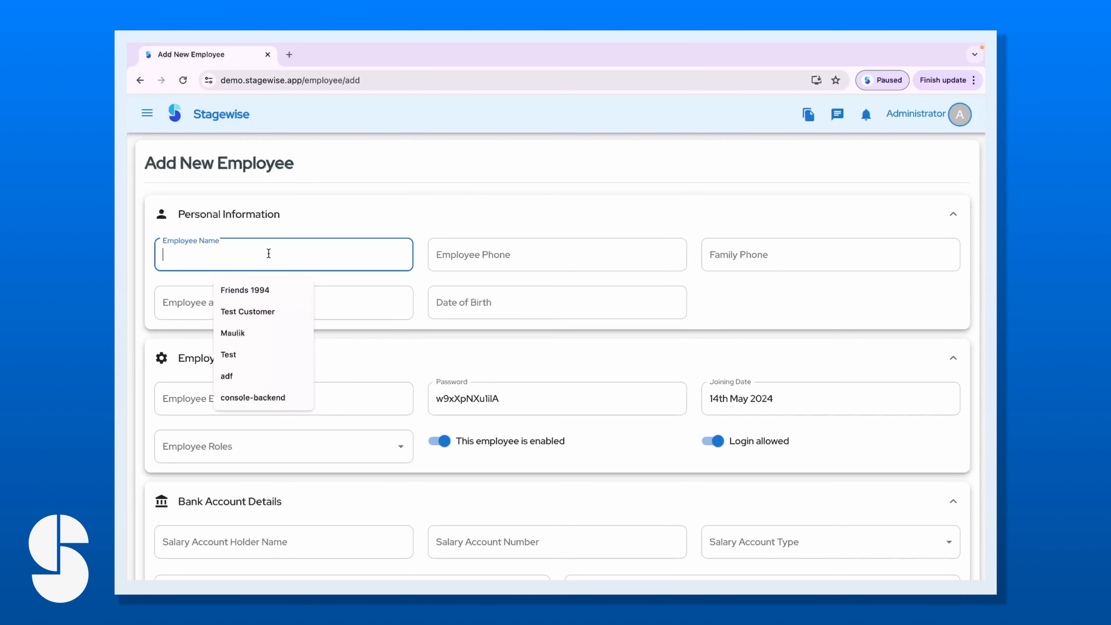
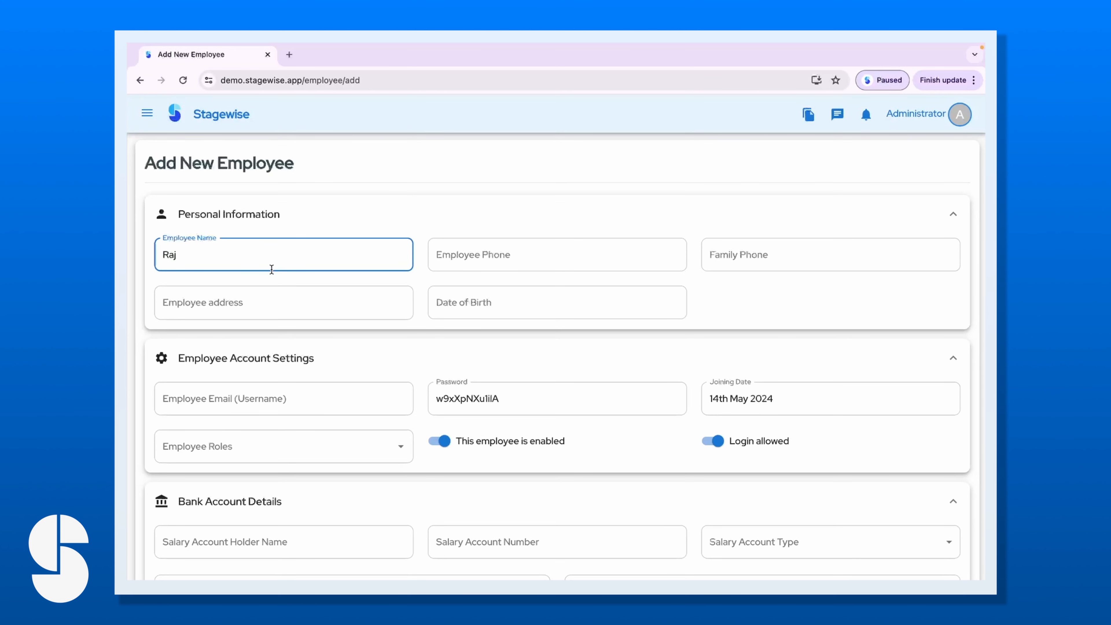
Enter the employee's phone number and copy it into Family Phone.
left_click(473, 258)
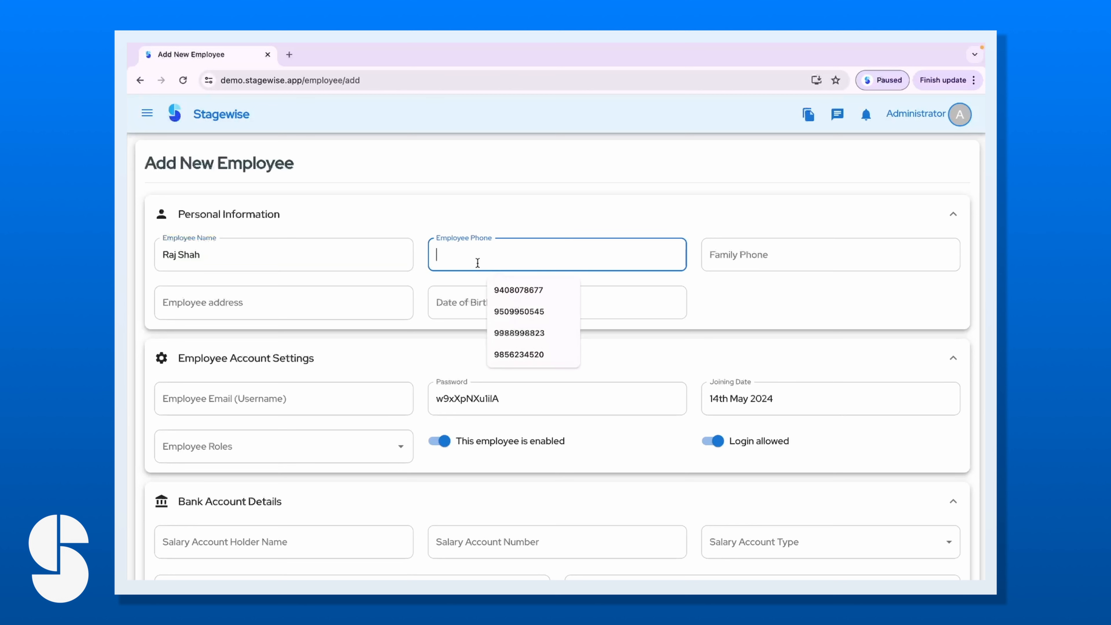
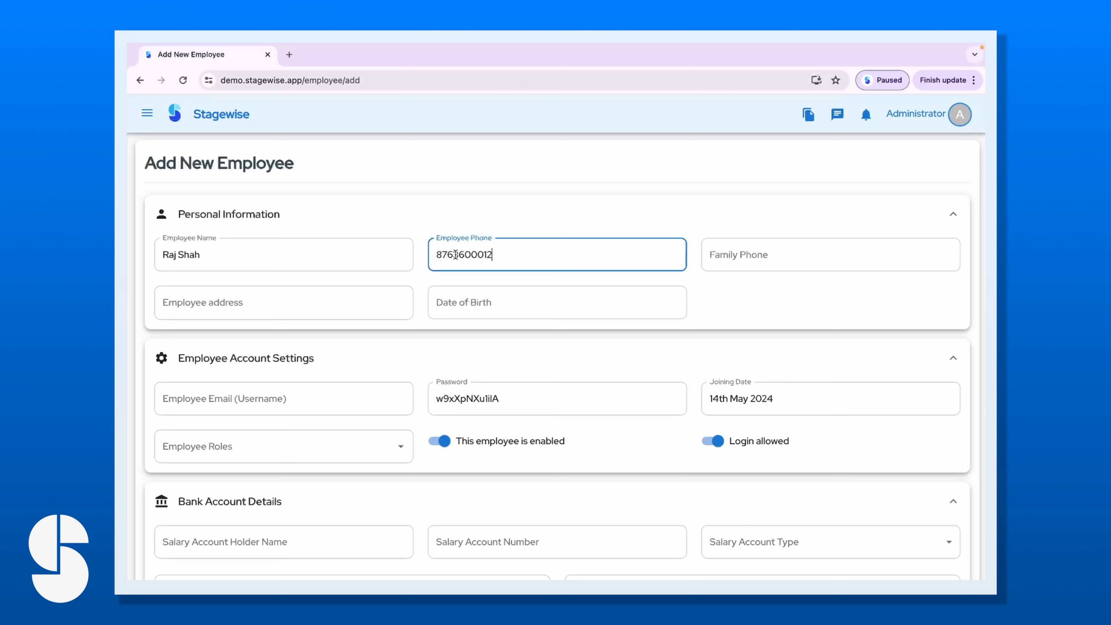
left_click_drag(516, 253, 430, 253)
key("ctrl+c")
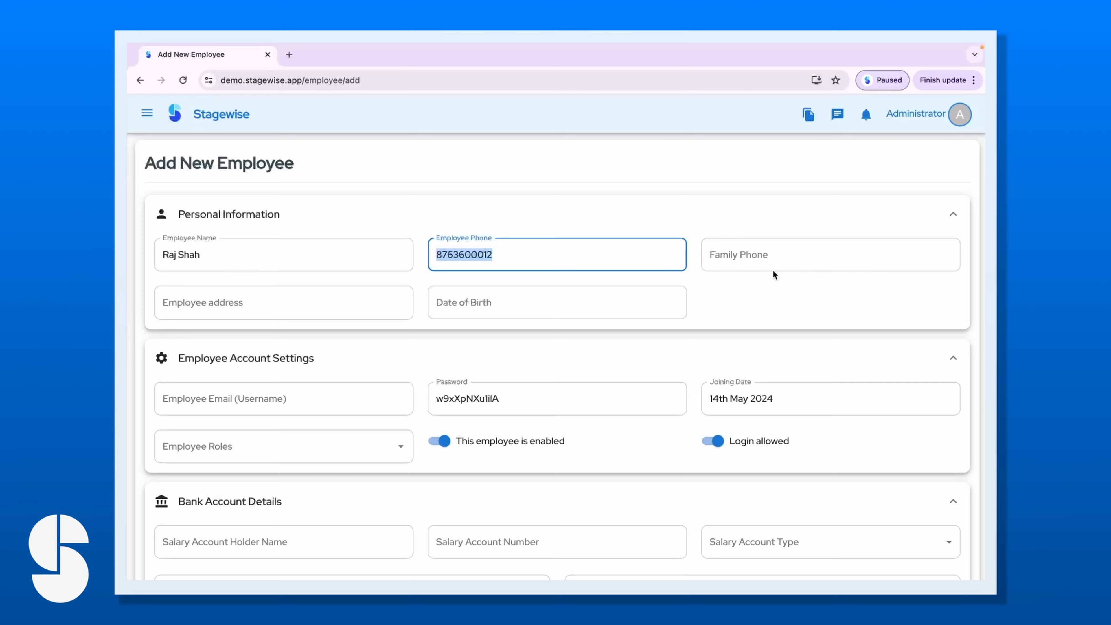
left_click(764, 261)
key("ctrl+v")
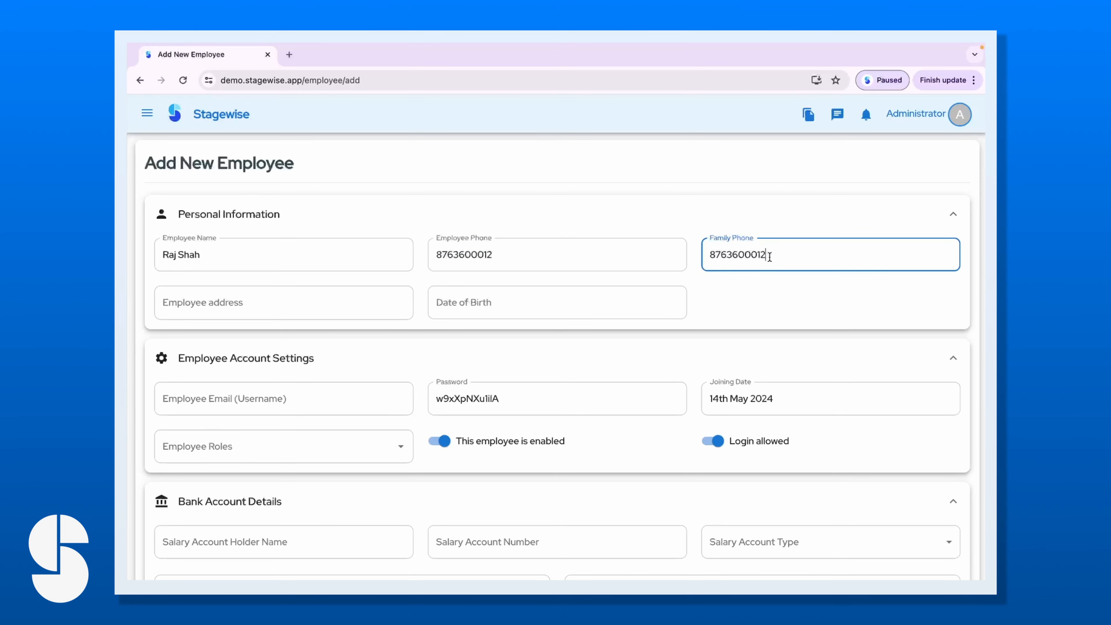
Fill in the employee's address.
left_click(212, 303)
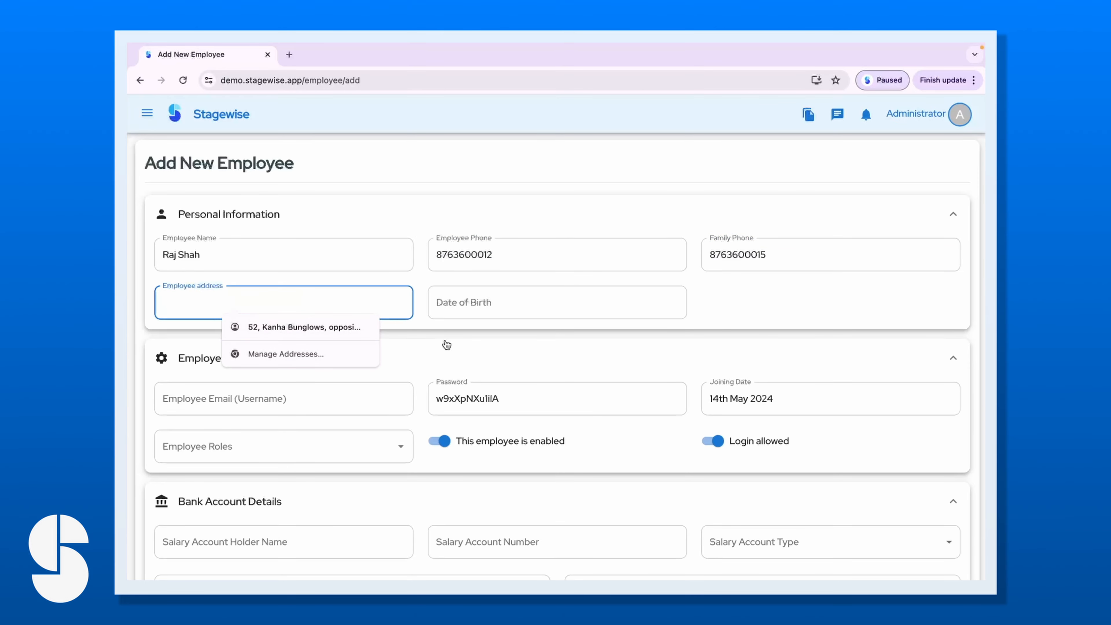
left_click(430, 320)
left_click(327, 307)
left_click(263, 300)
type("Aka")
key("BackSpace")
Set the Date of Birth to 10 May 1989 in the calendar picker.
left_click(508, 300)
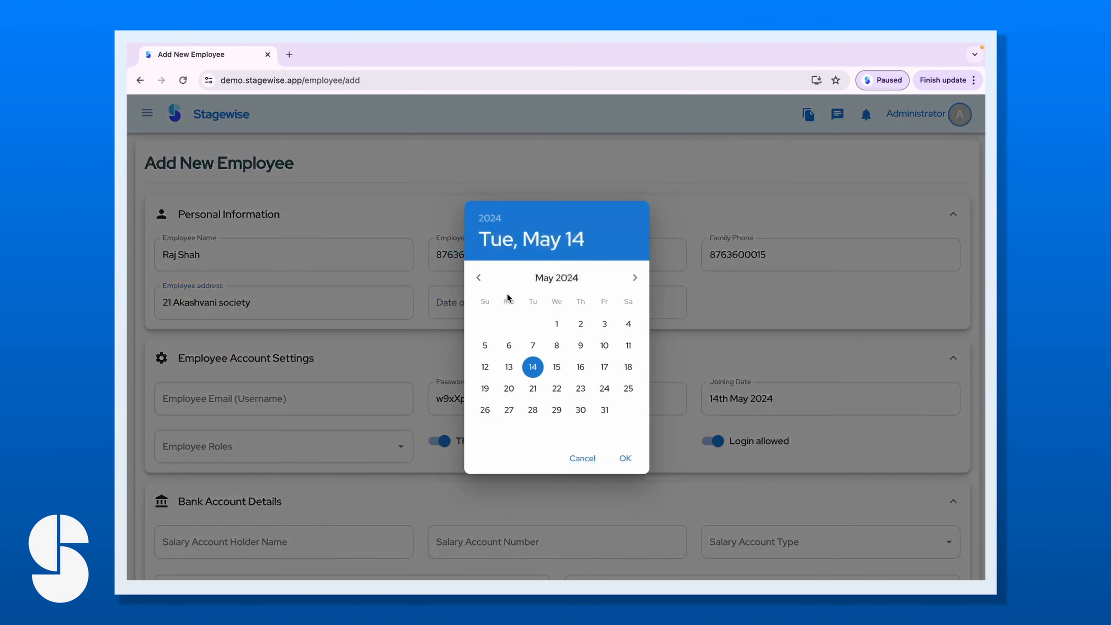
left_click(492, 220)
scroll(544, 319, "up", 8)
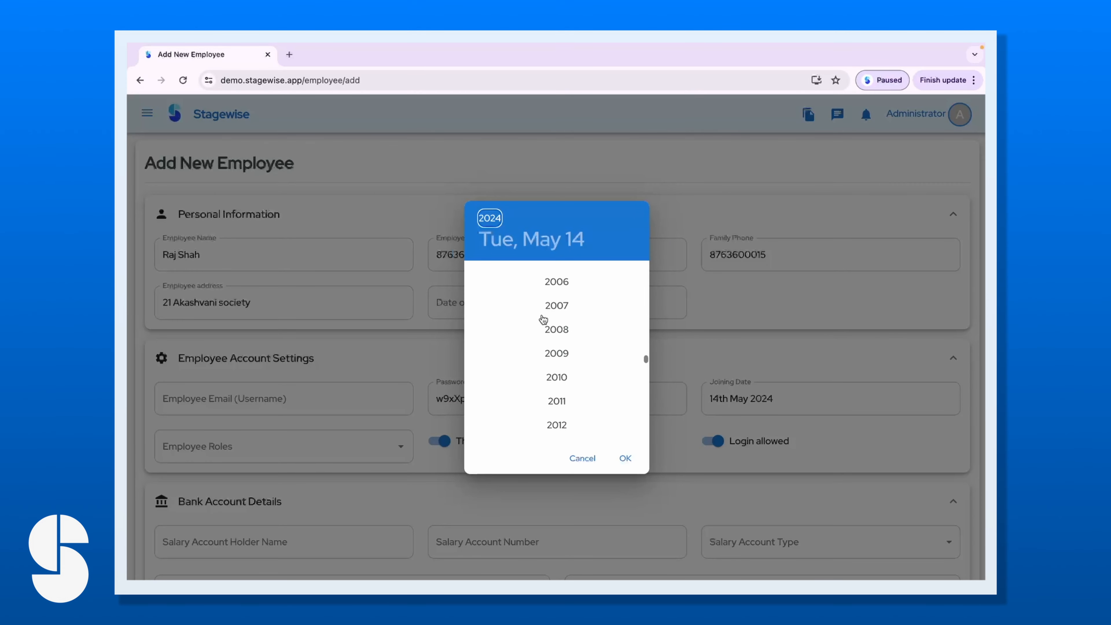
scroll(562, 310, "up", 6)
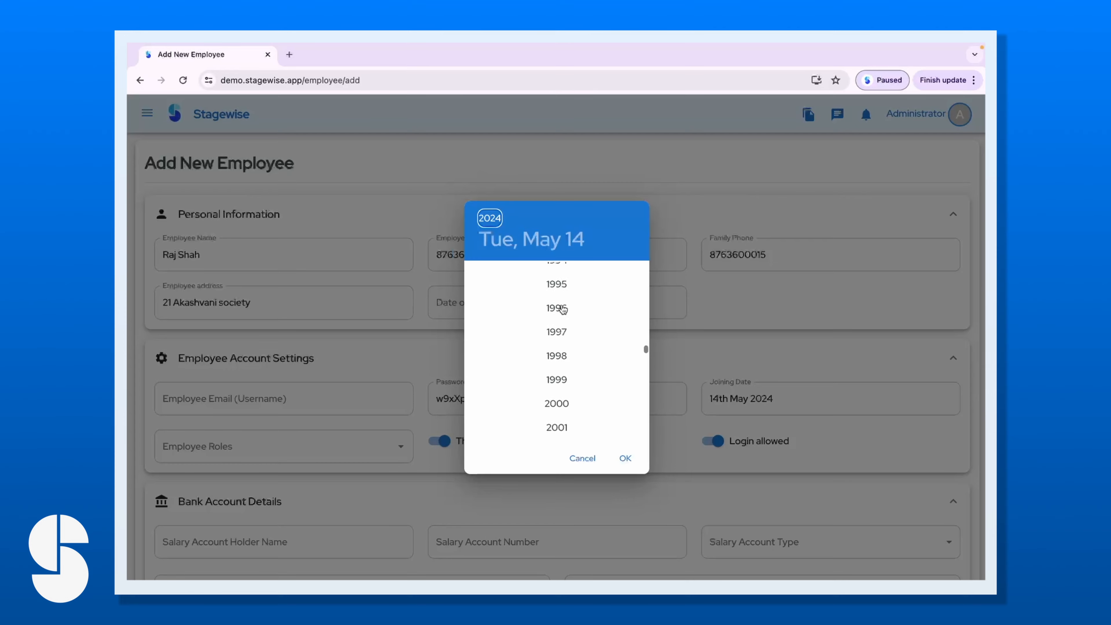
scroll(562, 306, "up", 5)
left_click(559, 298)
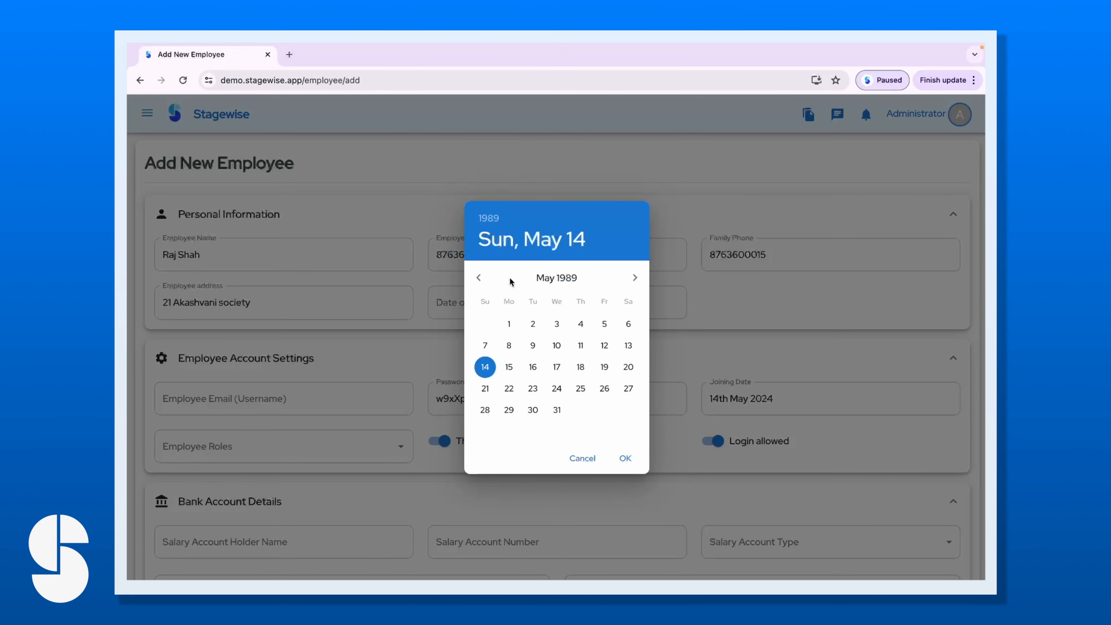
left_click(556, 345)
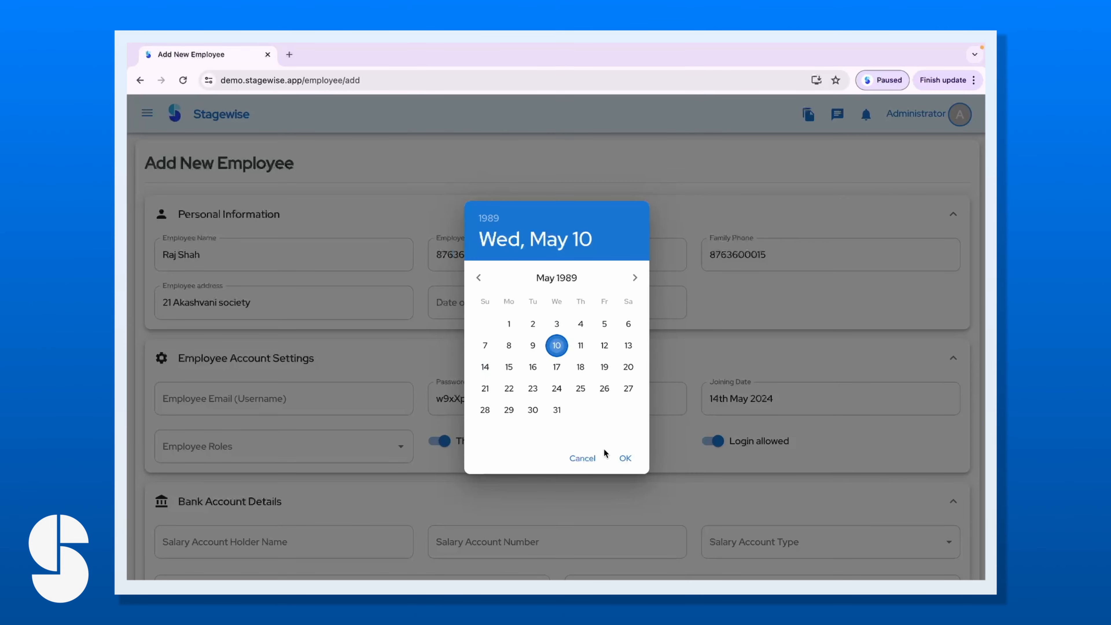
left_click(625, 458)
Collapse the Personal Information section.
scroll(367, 367, "down", 3)
scroll(300, 275, "up", 2)
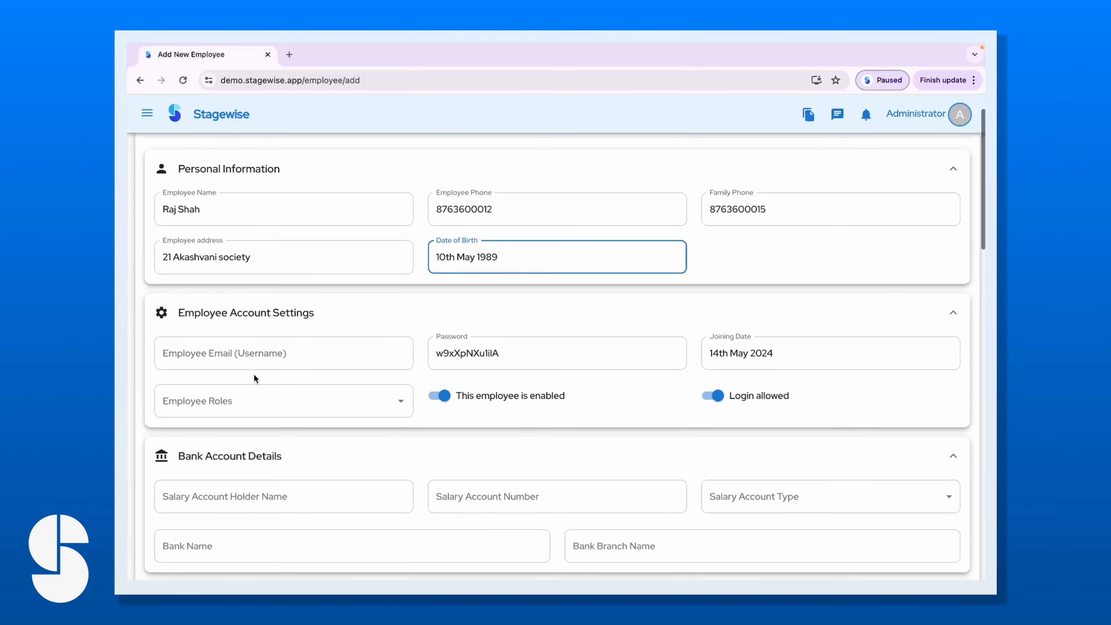
left_click(235, 355)
scroll(126, 181, "up", 1)
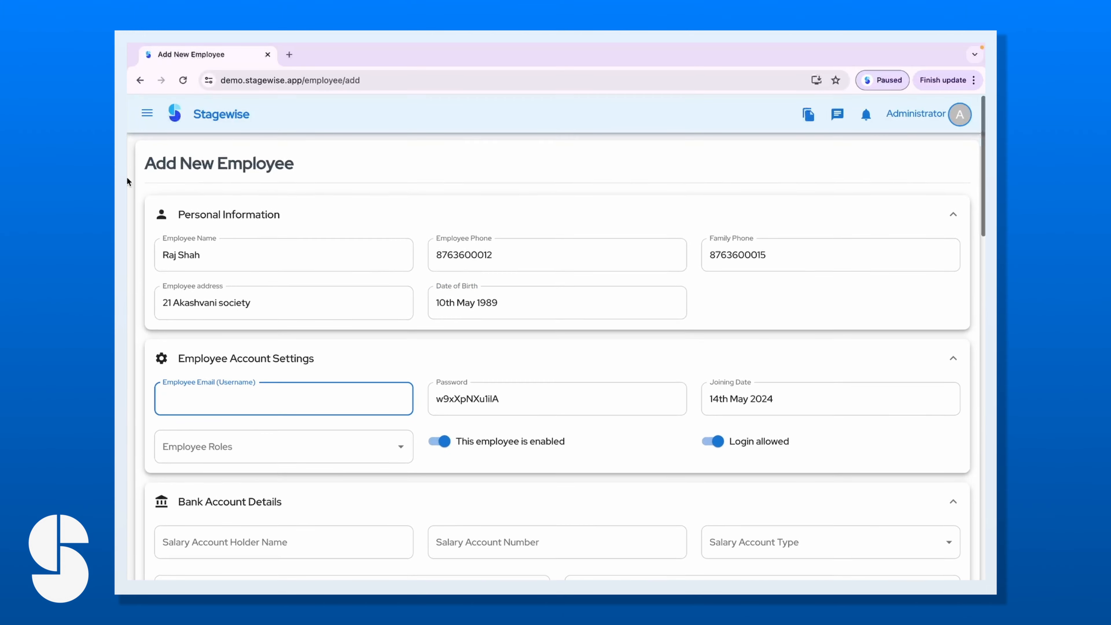
left_click(295, 215)
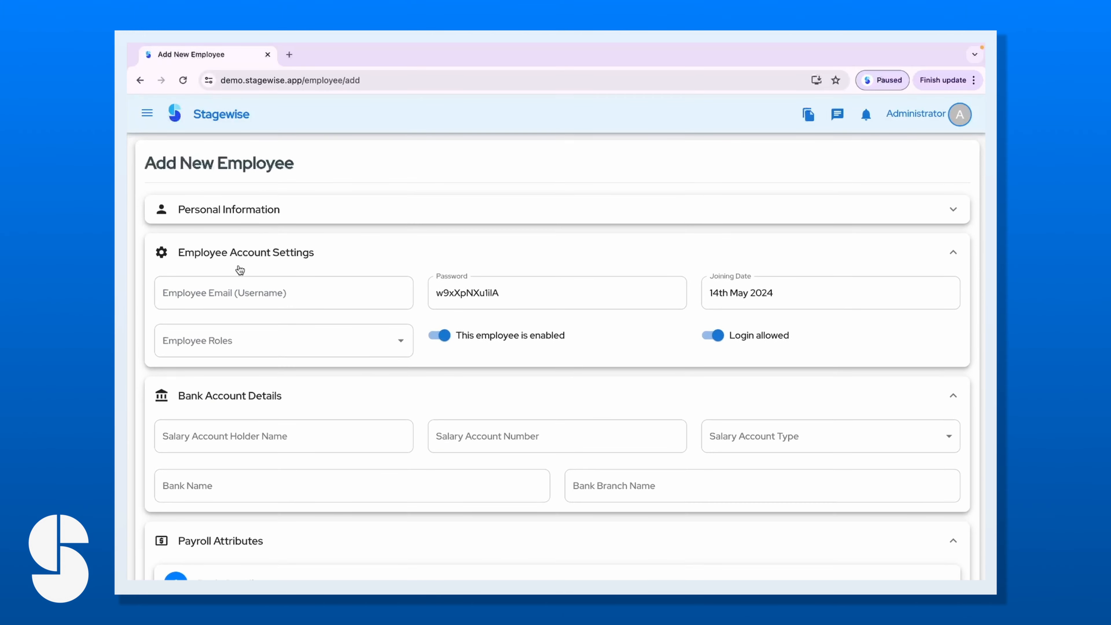
Enter the employee's login e-mail address in Employee Email.
left_click(230, 220)
left_click(229, 220)
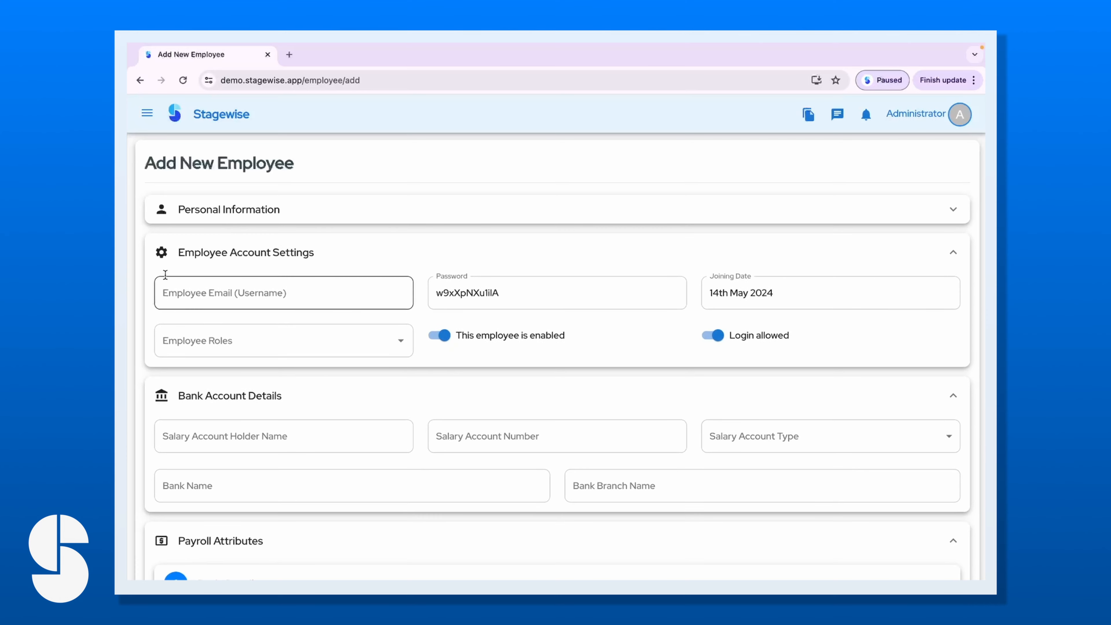
left_click(231, 290)
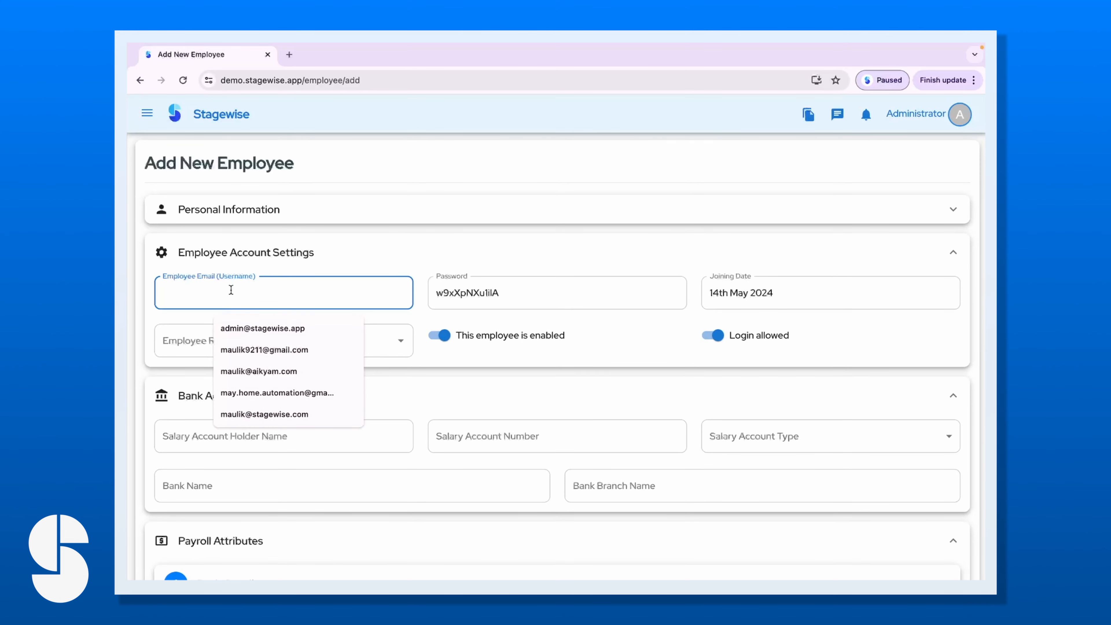
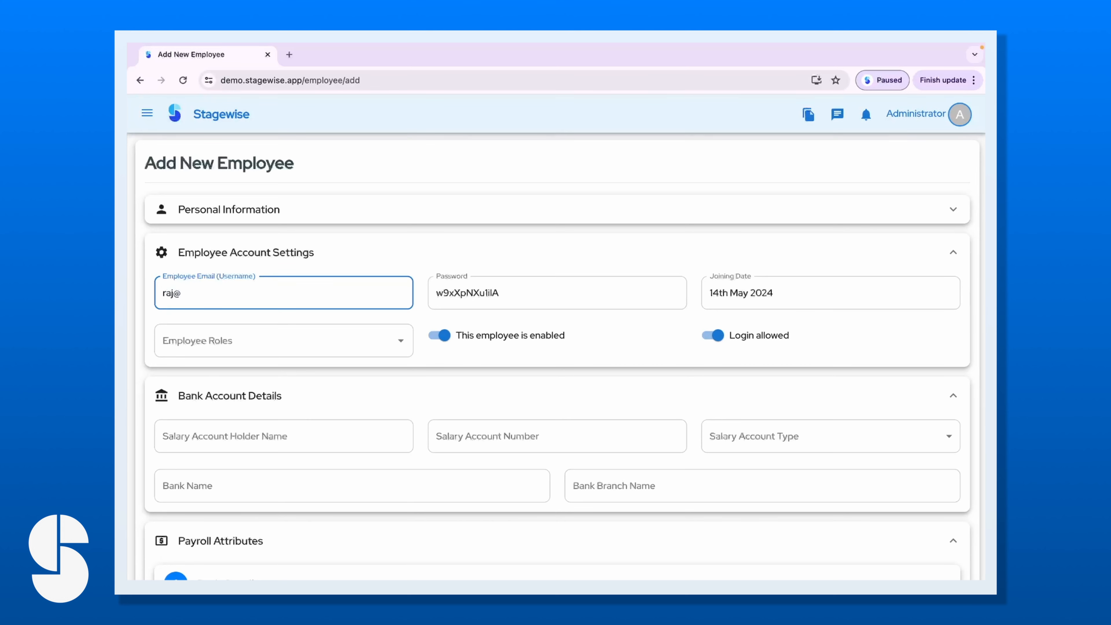
left_click_drag(292, 293, 137, 294)
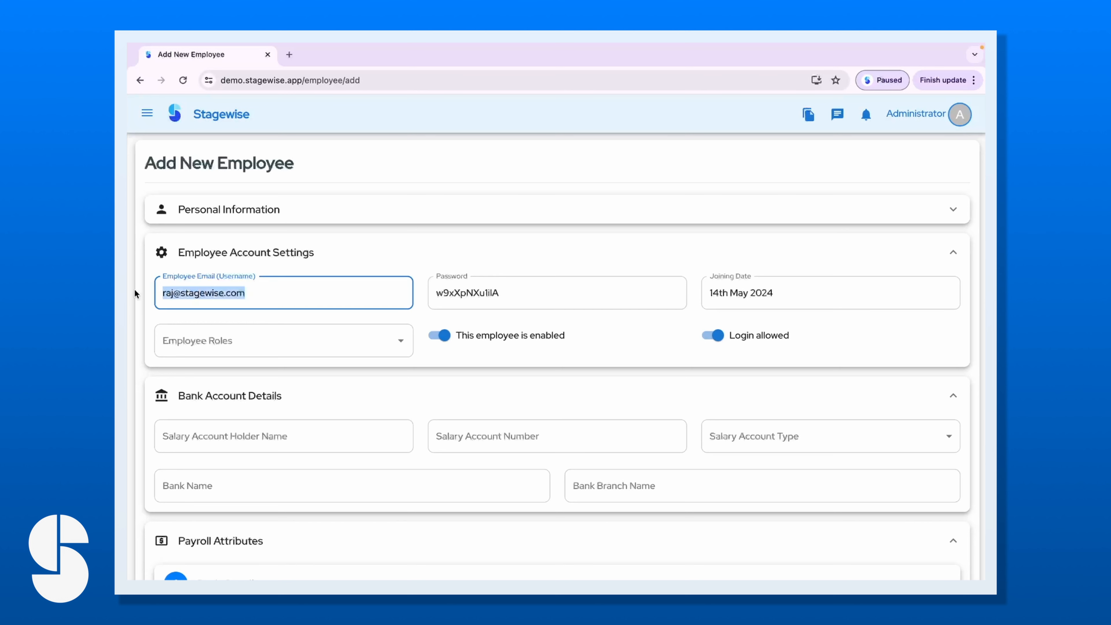
Replace the generated password with a new password.
left_click(517, 287)
left_click_drag(517, 286, 437, 287)
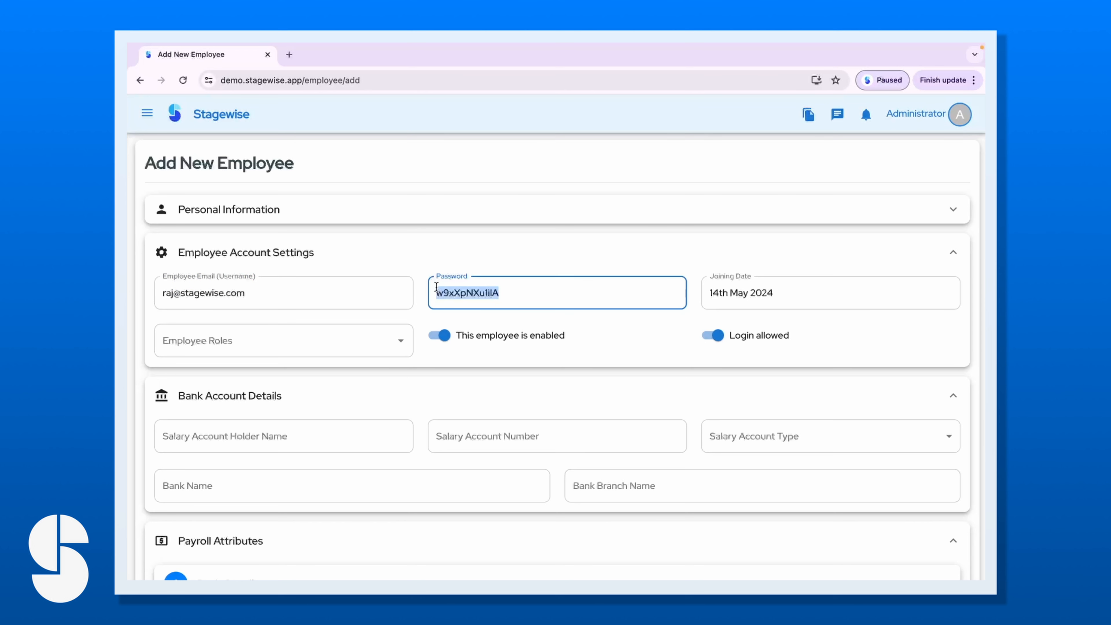
type("123456")
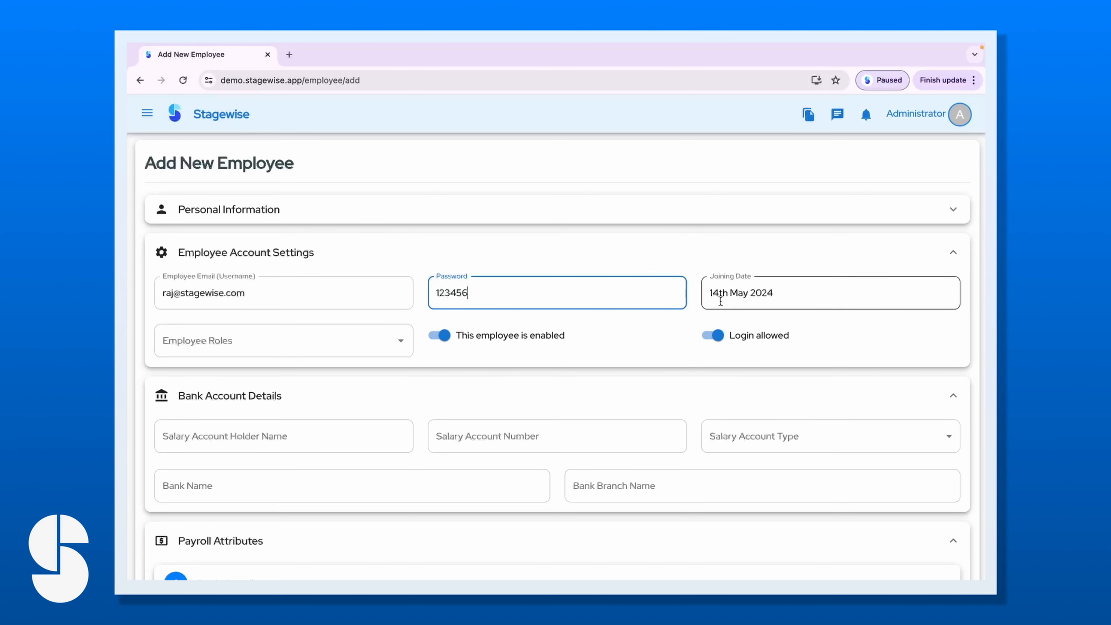
Expand the Personal Information section again.
left_click(718, 214)
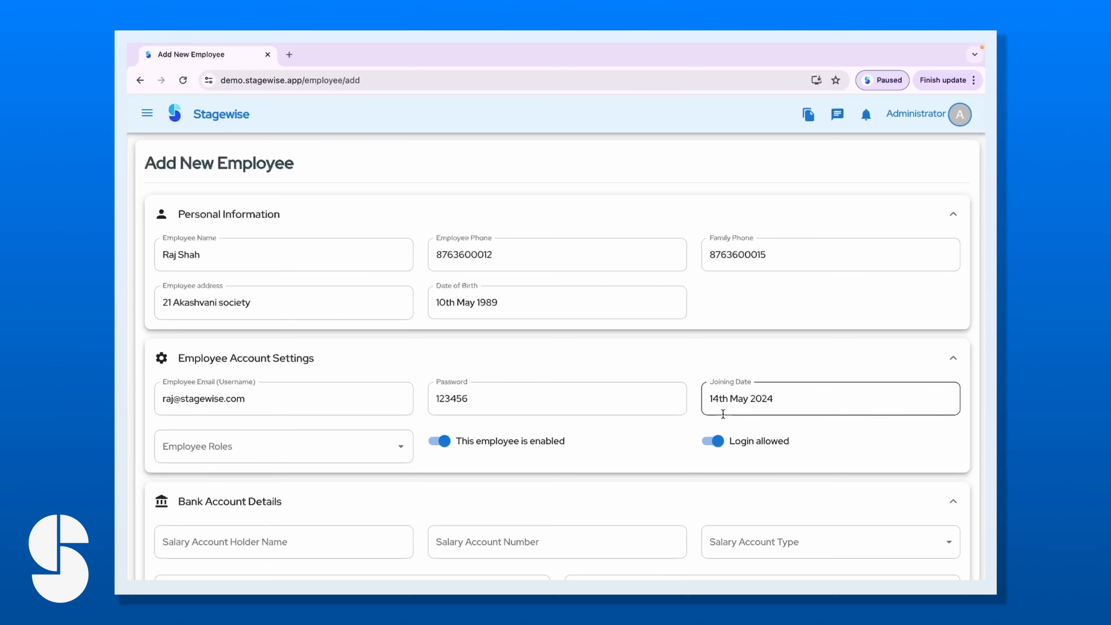
scroll(548, 391, "down", 3)
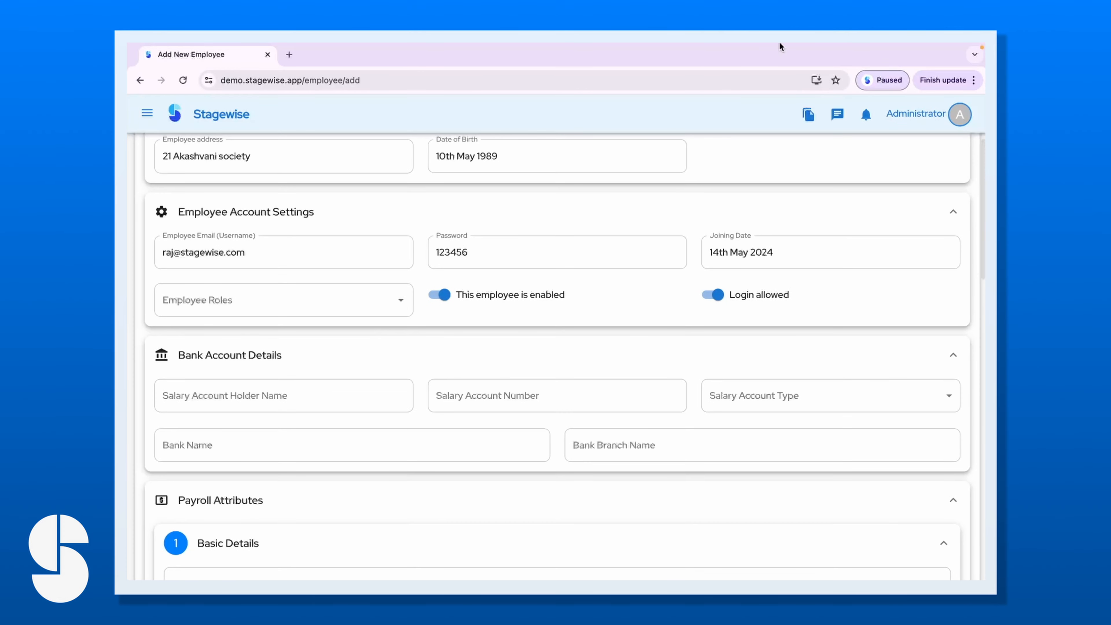
mouse_move(889, 46)
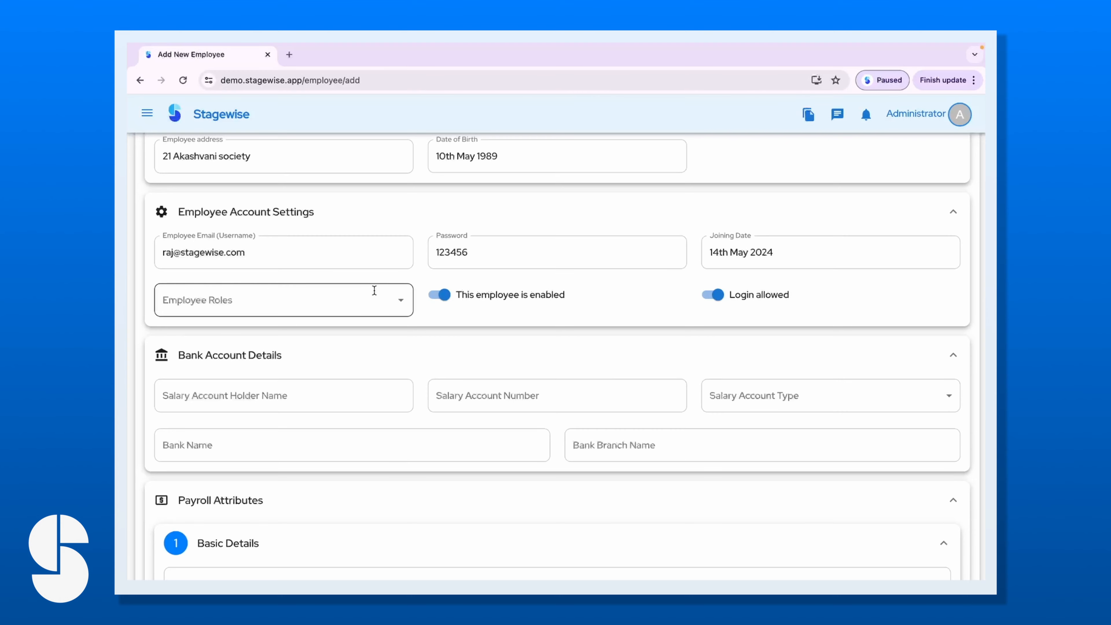
Assign the Employee Access role from the Employee Roles dropdown.
left_click(400, 300)
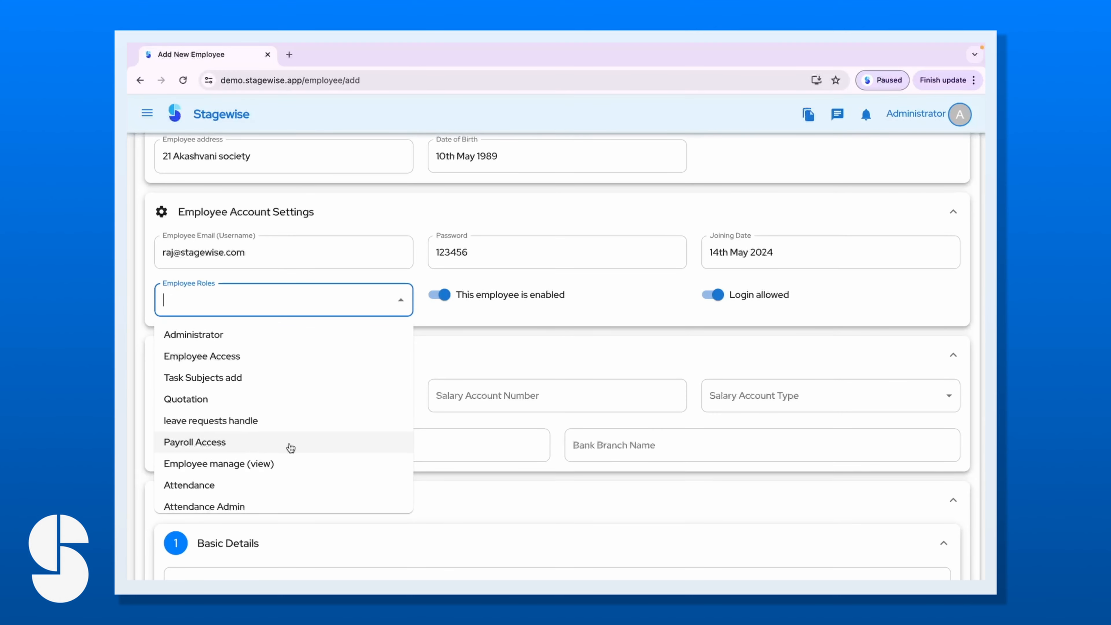
scroll(291, 447, "down", 3)
scroll(291, 448, "up", 3)
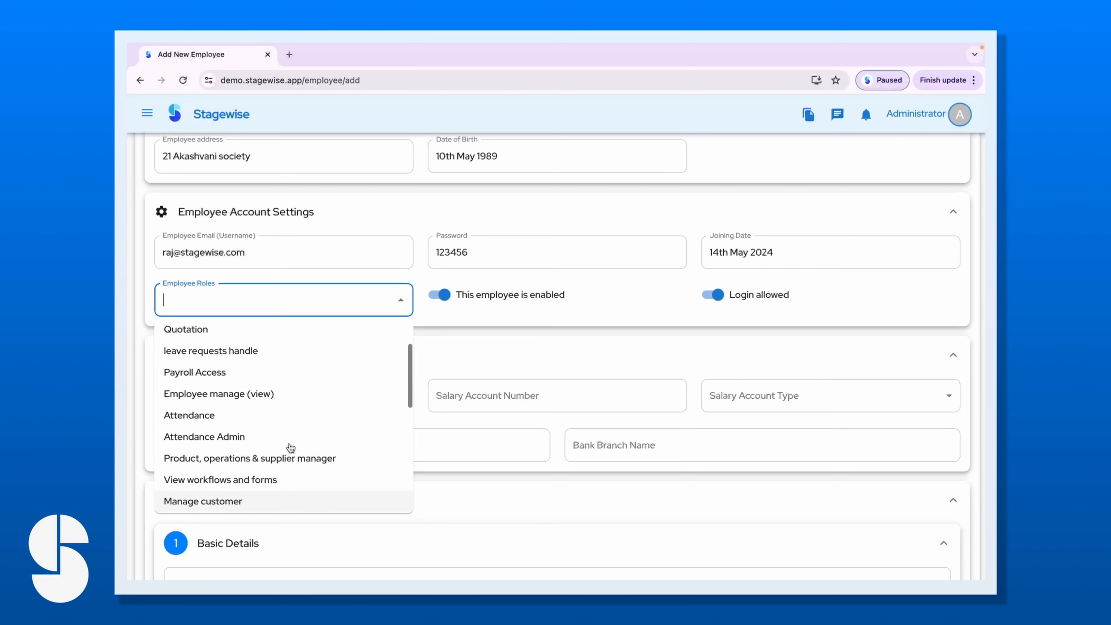
scroll(290, 447, "down", 5)
scroll(290, 449, "up", 5)
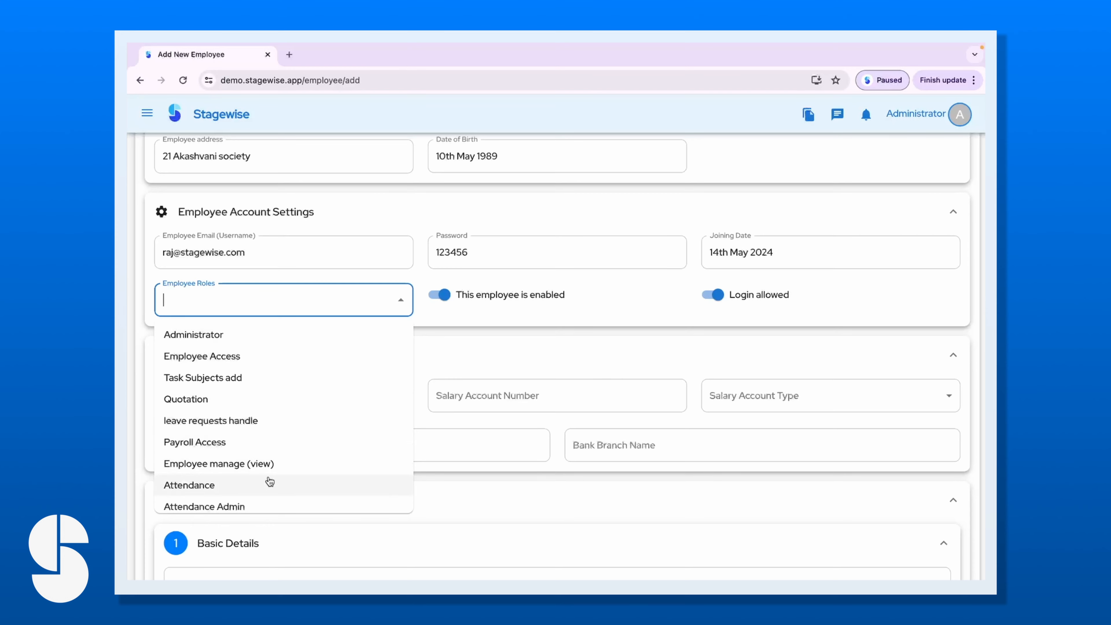
scroll(267, 481, "down", 5)
scroll(308, 427, "up", 5)
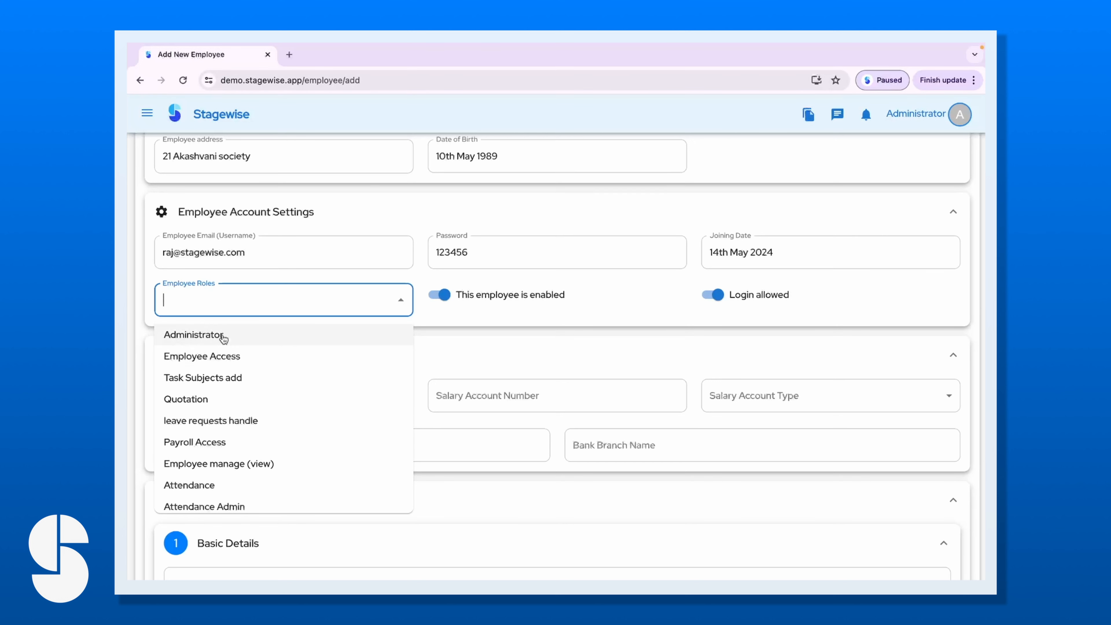
left_click(235, 356)
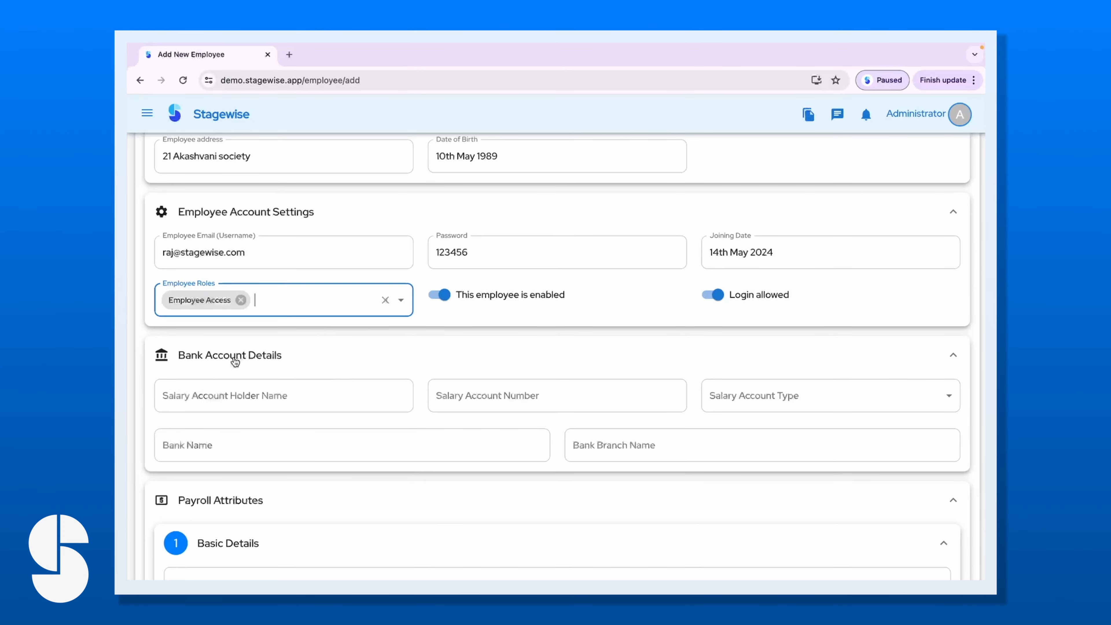
left_click(448, 313)
scroll(390, 363, "up", 3)
scroll(390, 366, "down", 3)
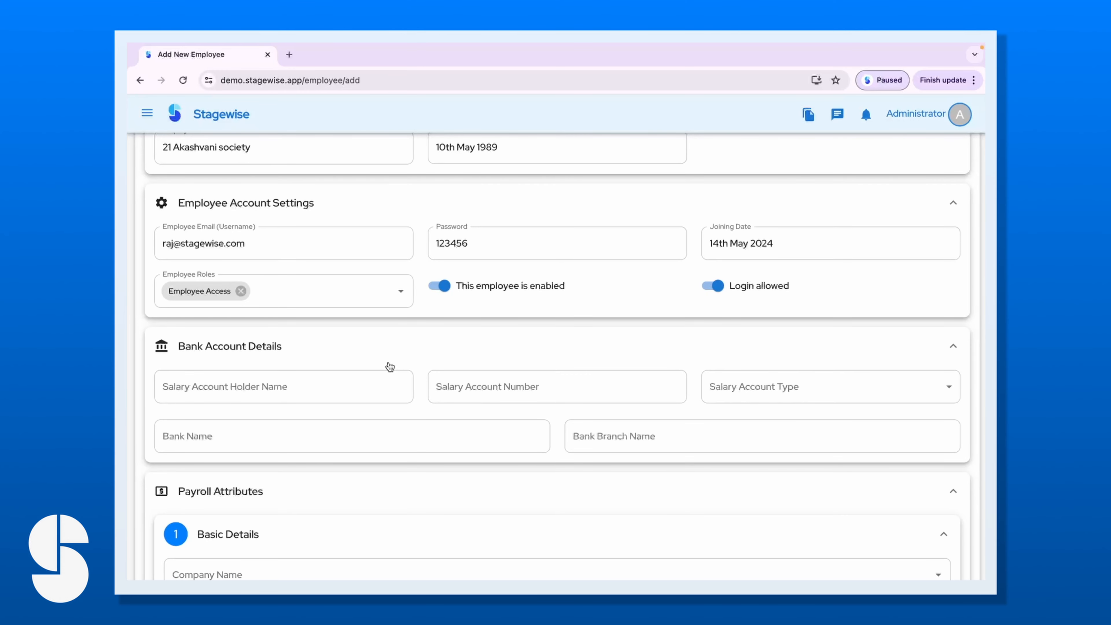
scroll(520, 332, "down", 2)
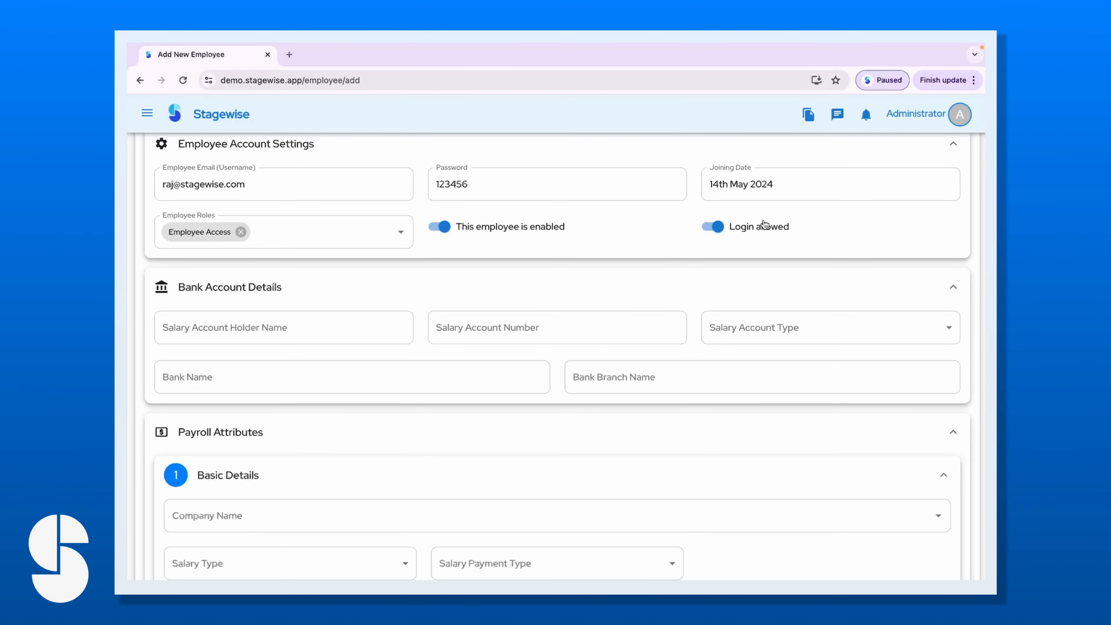
scroll(297, 382, "down", 3)
scroll(290, 370, "up", 3)
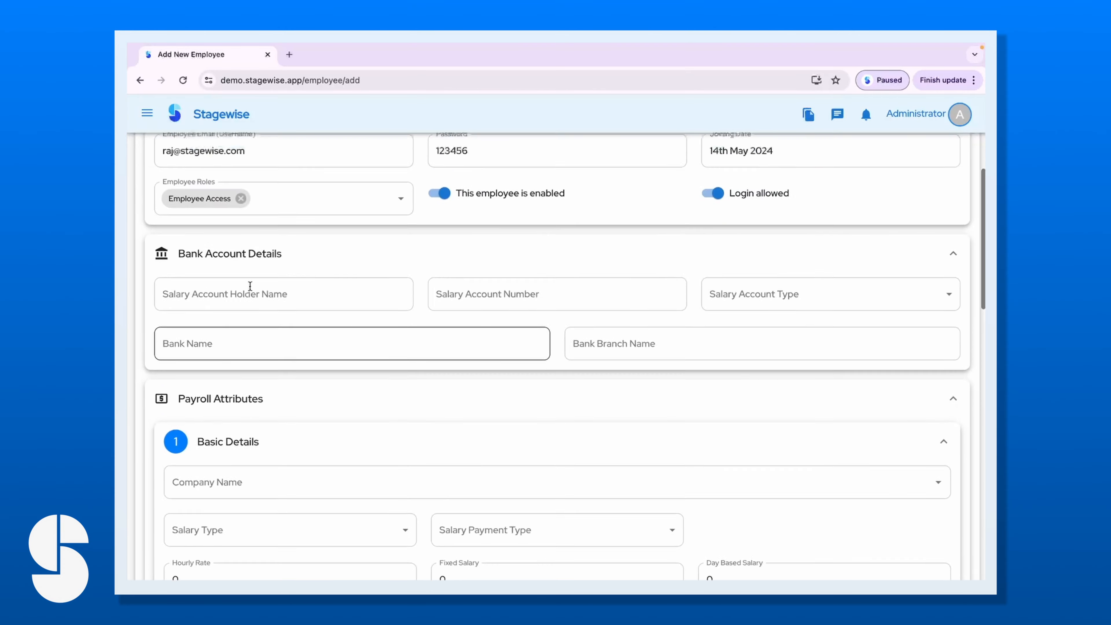
scroll(280, 196, "up", 2)
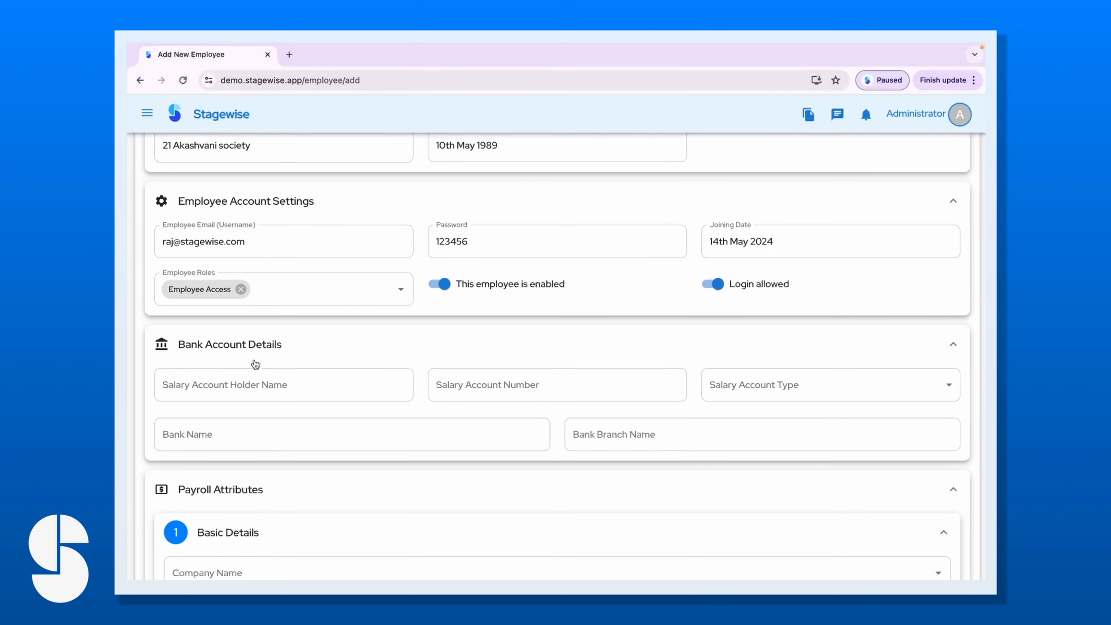
scroll(240, 378, "down", 1)
scroll(240, 378, "down", 1)
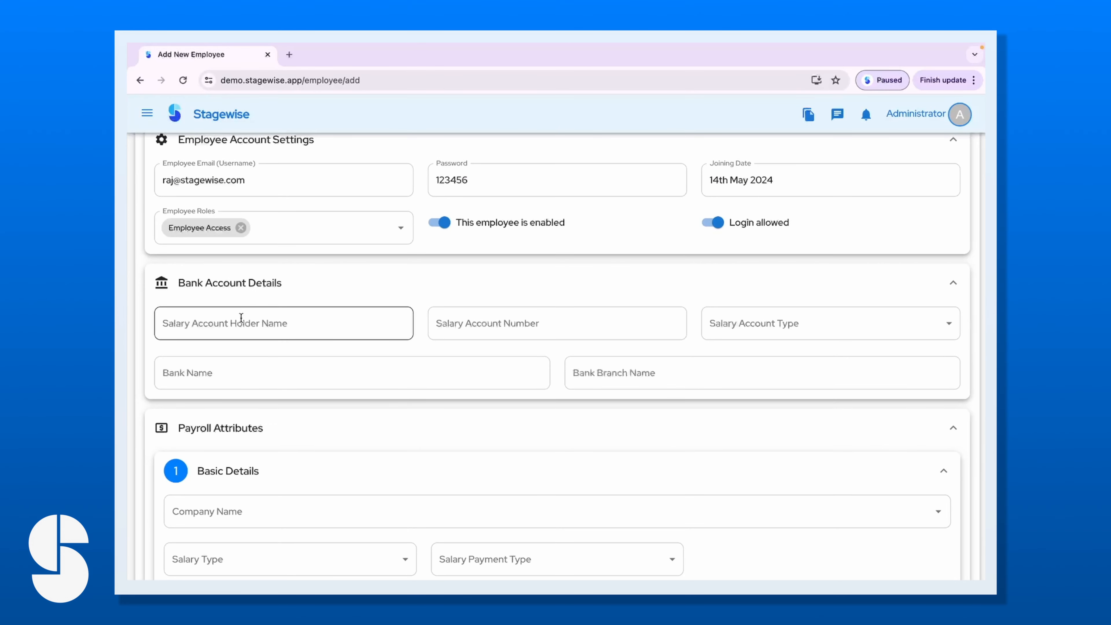
Paste the name from the e-mail as Salary Account Holder Name and enter the salary account number.
left_click(173, 180)
left_click_drag(173, 179, 148, 186)
key("ctrl+c")
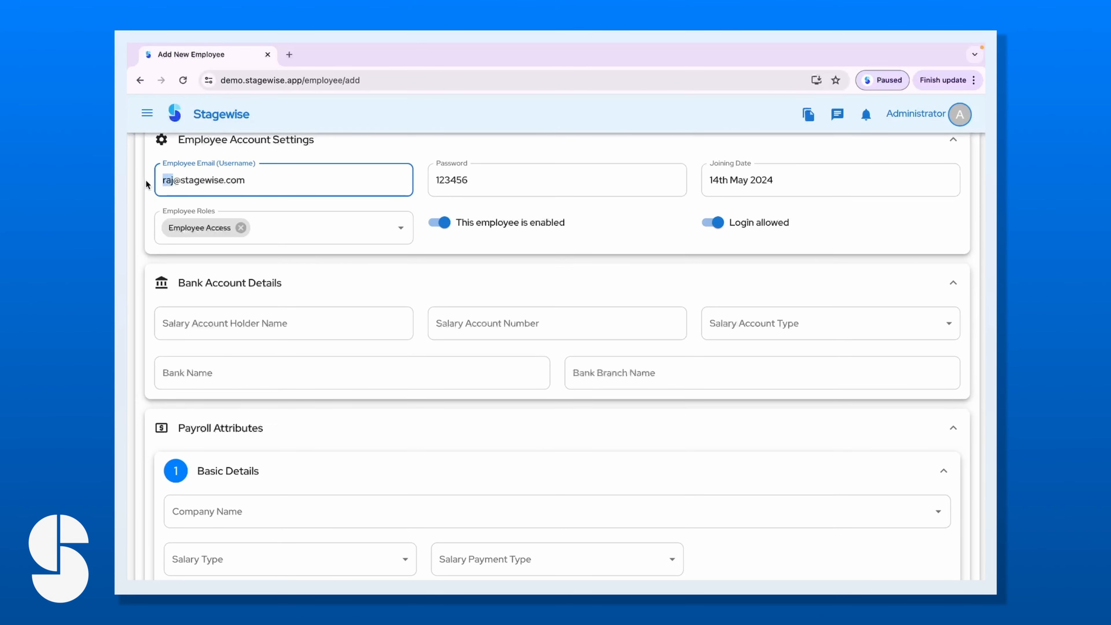
left_click(203, 335)
key("ctrl+v")
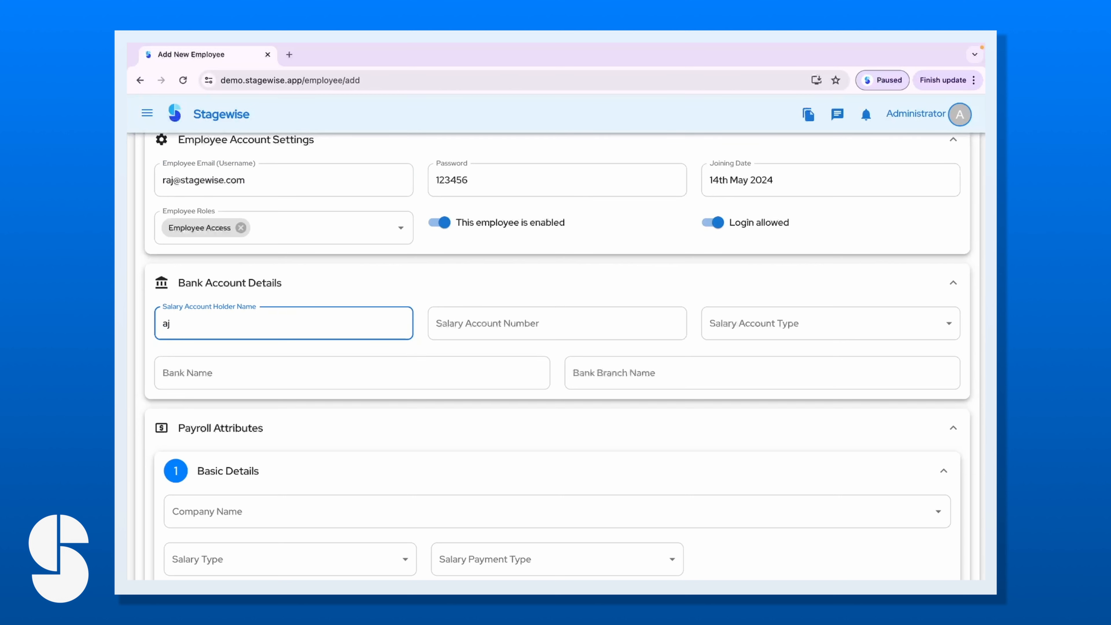
left_click(454, 325)
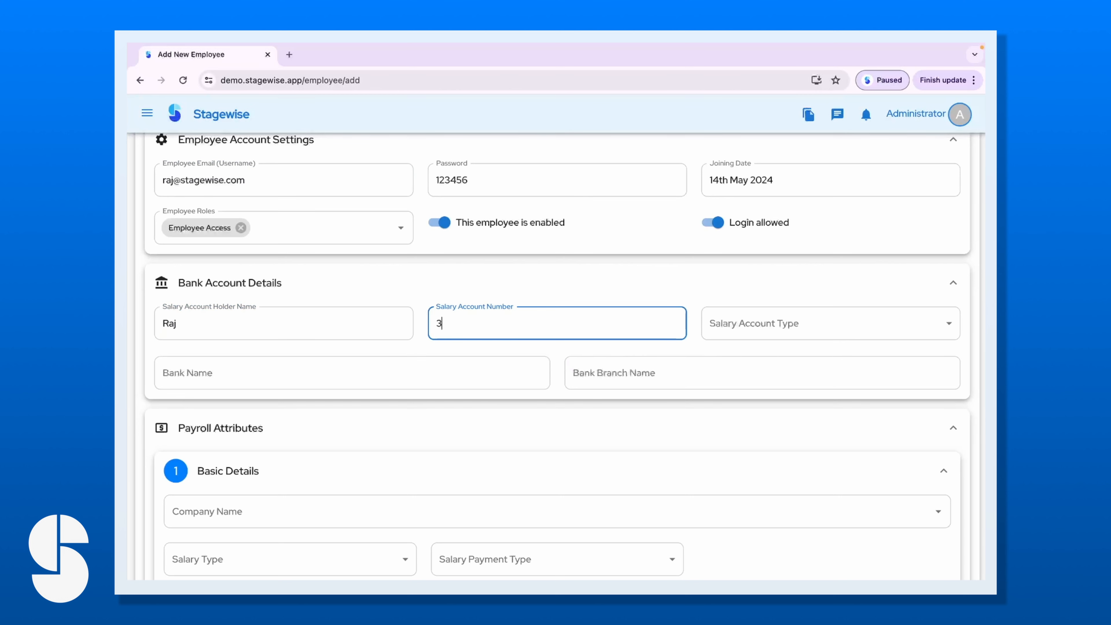
Set account type Current, bank name BOI and branch RVD.
left_click(749, 330)
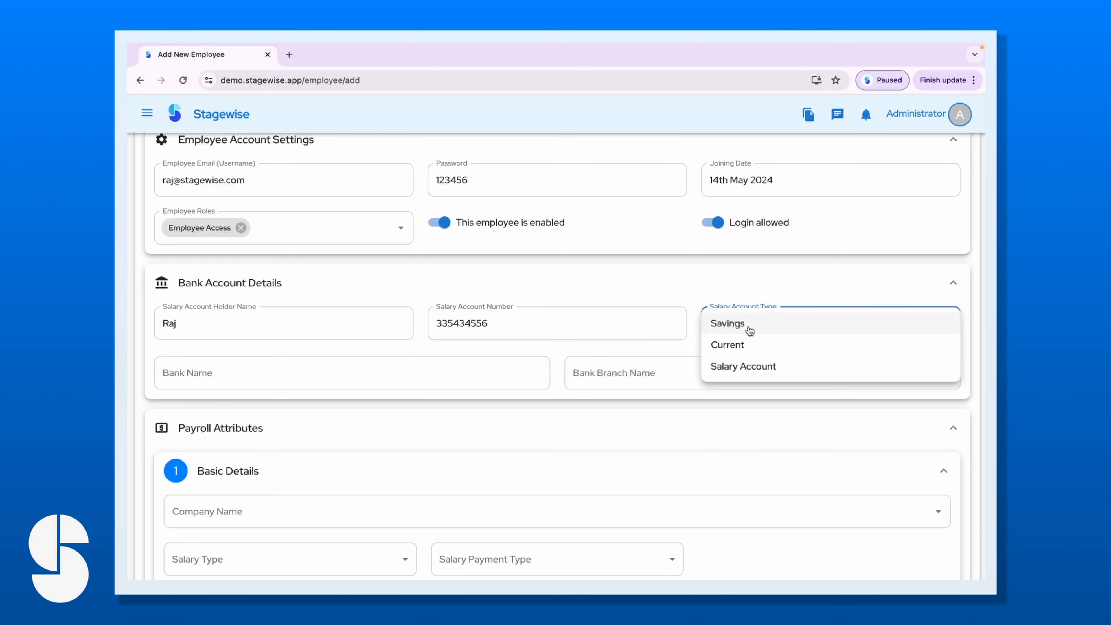
left_click(736, 346)
scroll(494, 365, "down", 1)
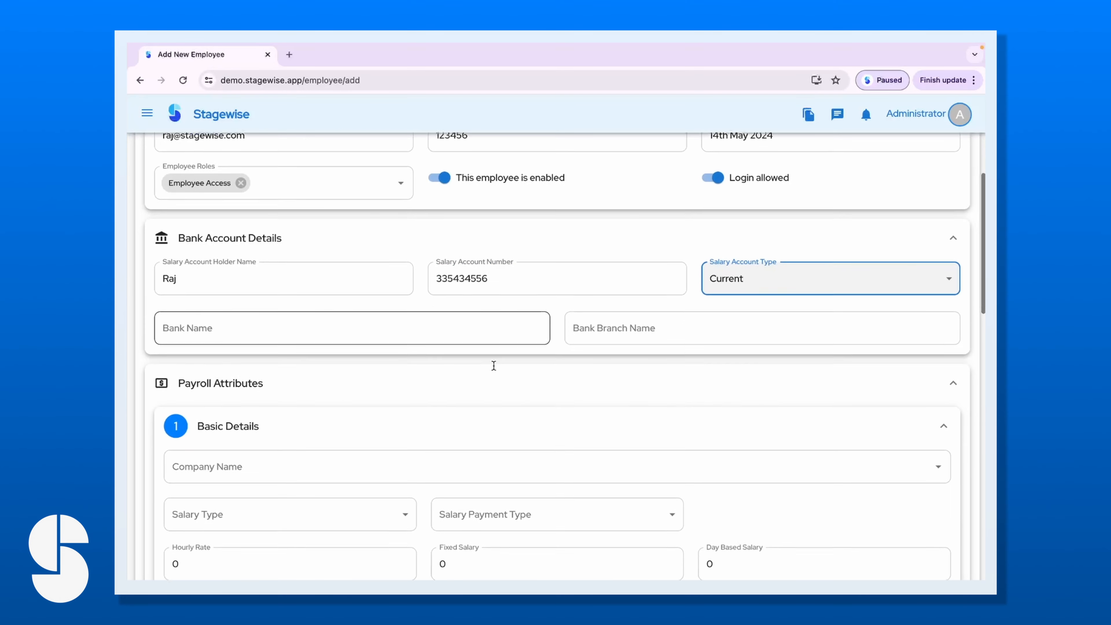
left_click(299, 325)
type("BOI")
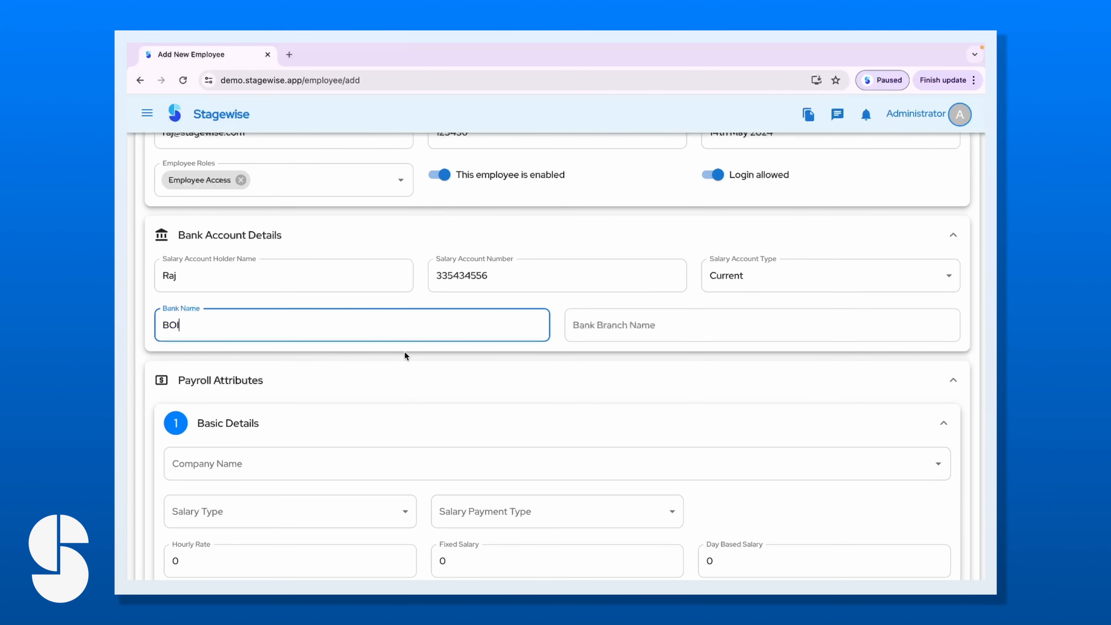
left_click(605, 324)
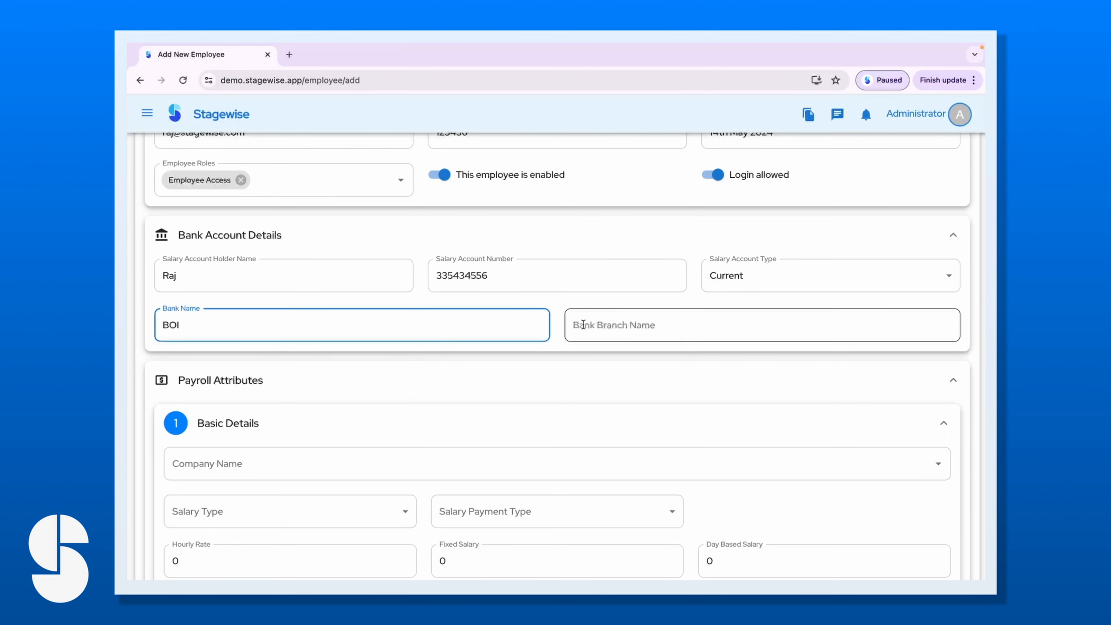
left_click(647, 361)
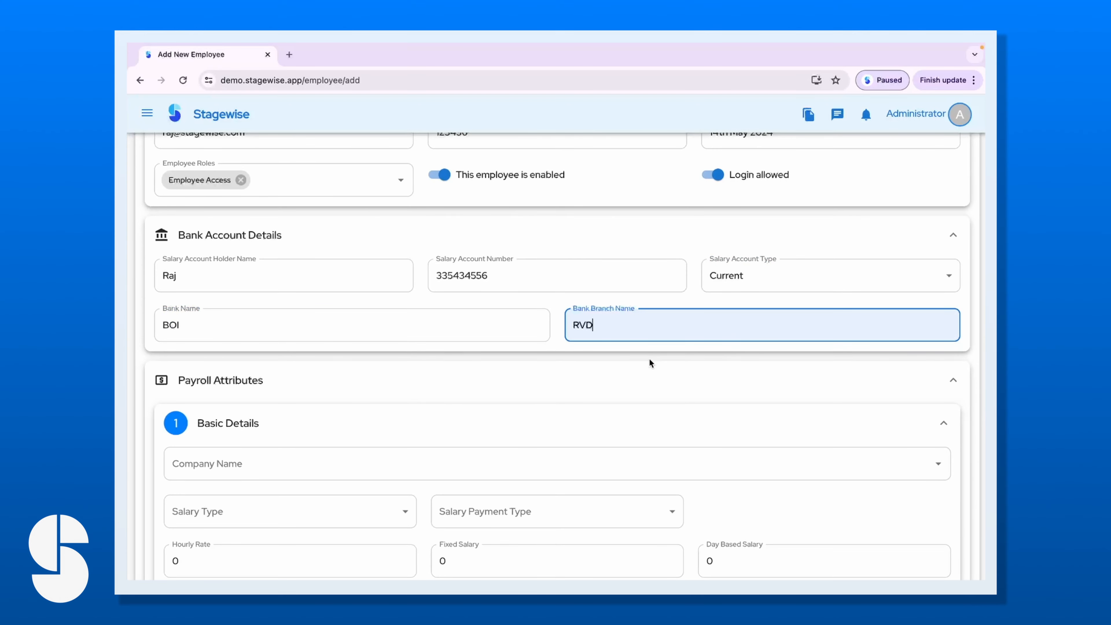
scroll(317, 427, "down", 2)
Choose APCON as the Payroll Attributes Company Name, then open the Salary Type choices.
scroll(304, 382, "down", 3)
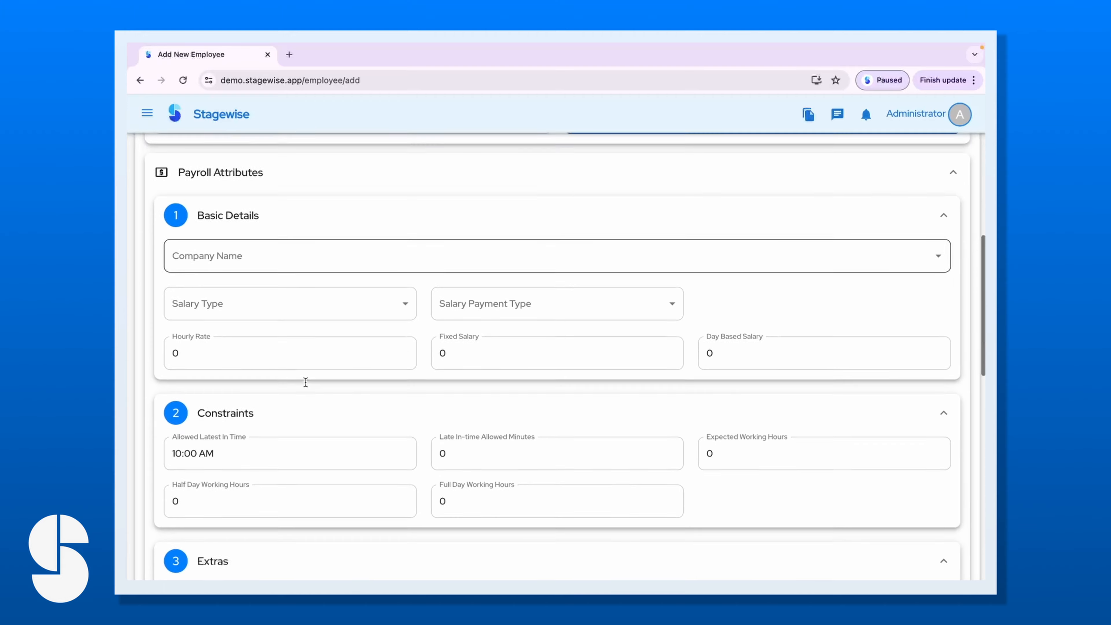
scroll(304, 387, "up", 4)
scroll(305, 383, "up", 4)
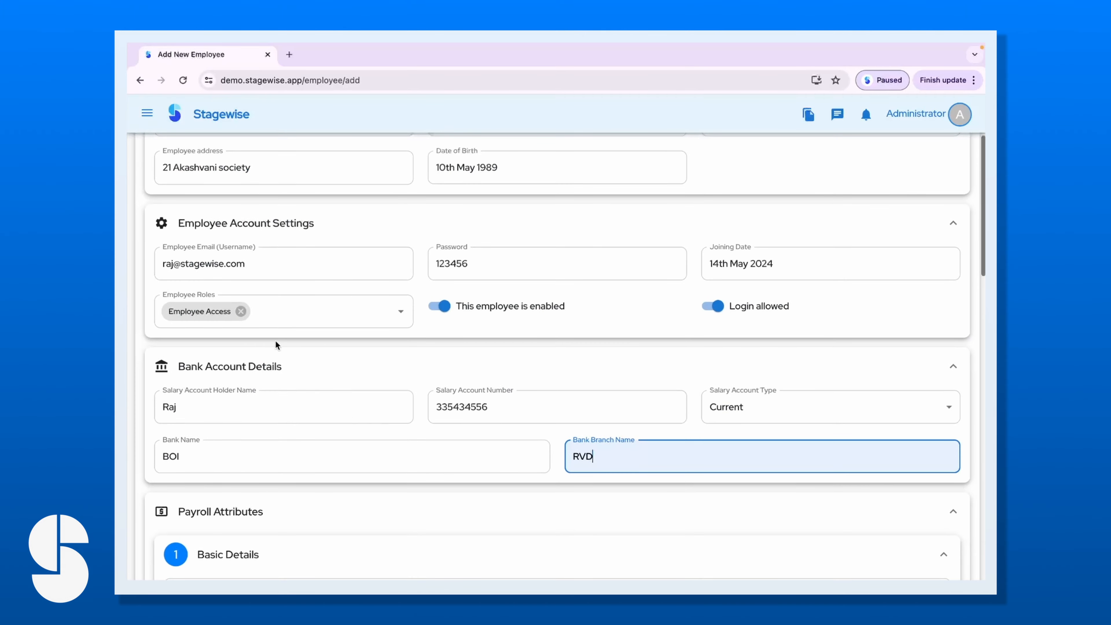
scroll(285, 454, "down", 6)
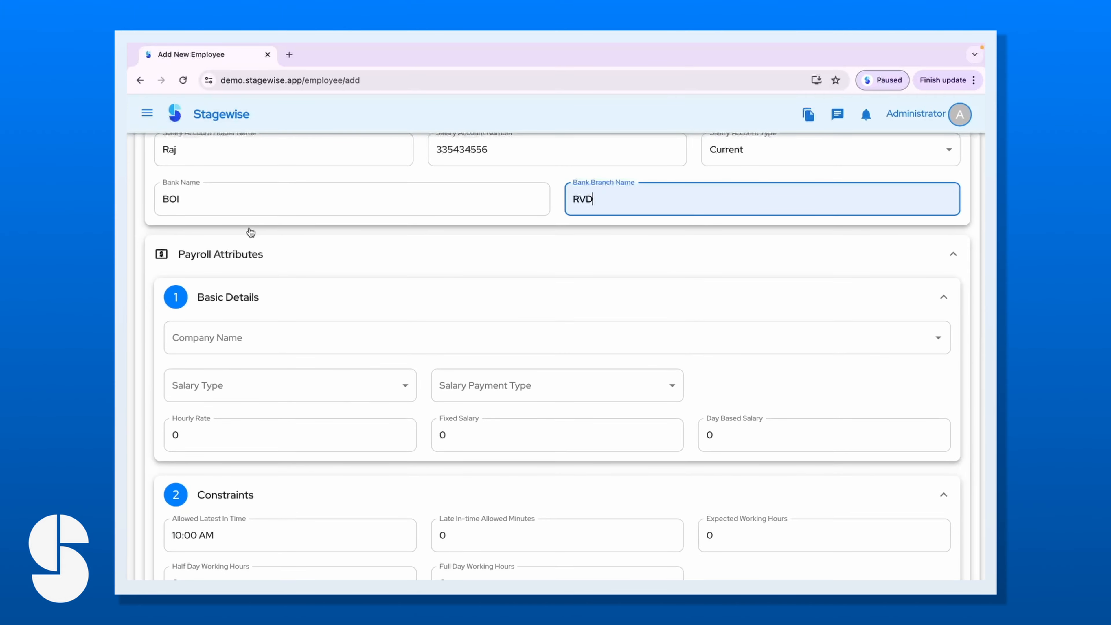
scroll(245, 513, "down", 1)
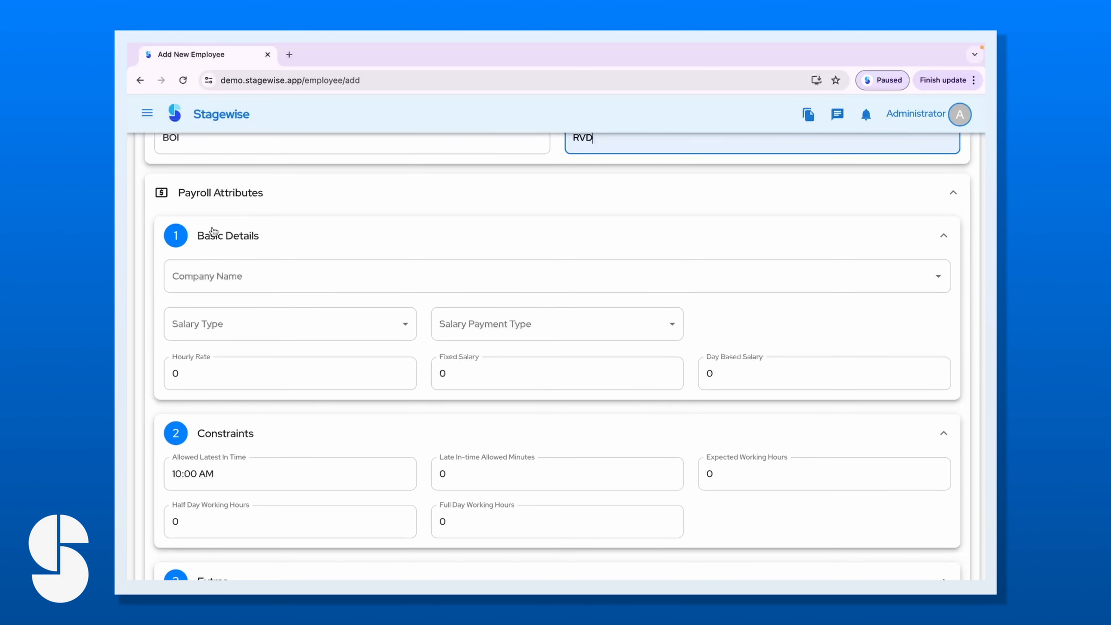
left_click(254, 276)
left_click(266, 278)
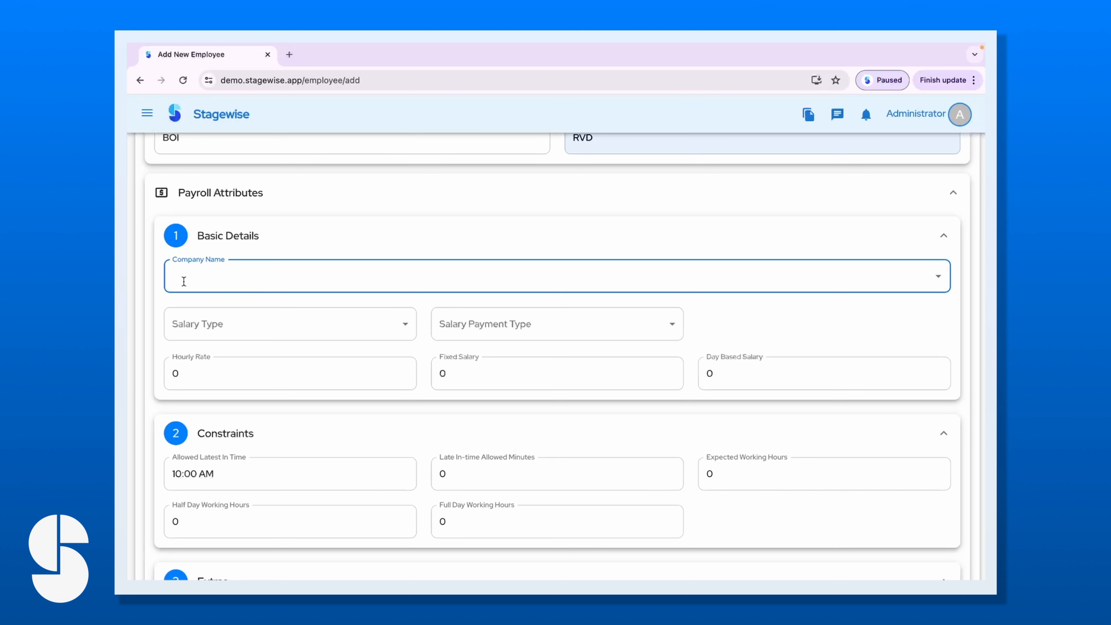
left_click(190, 275)
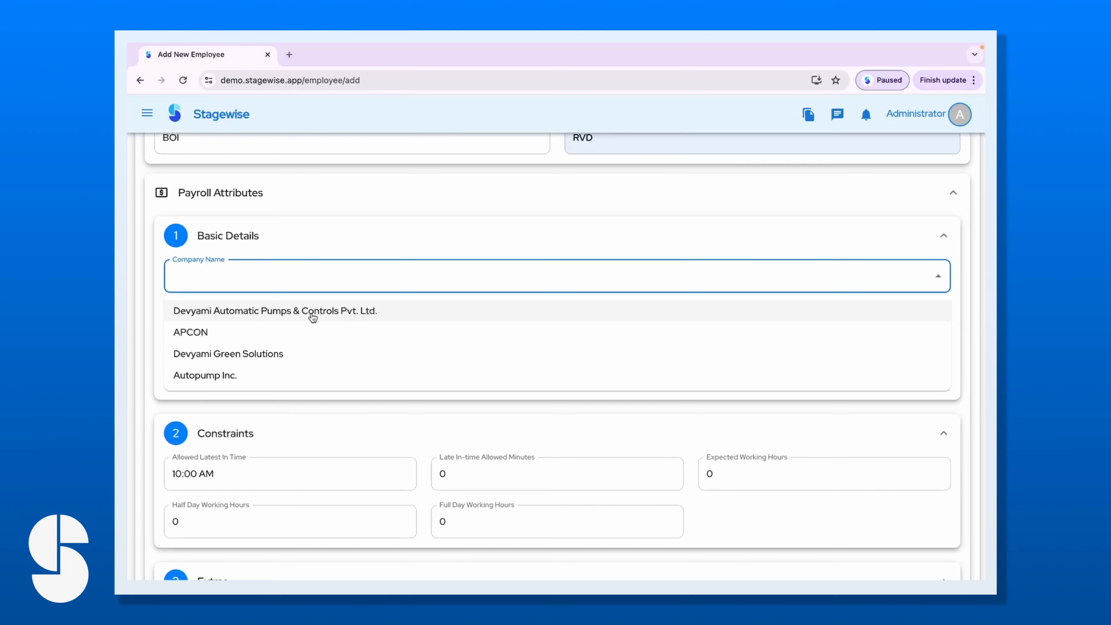
left_click(197, 335)
scroll(345, 341, "down", 1)
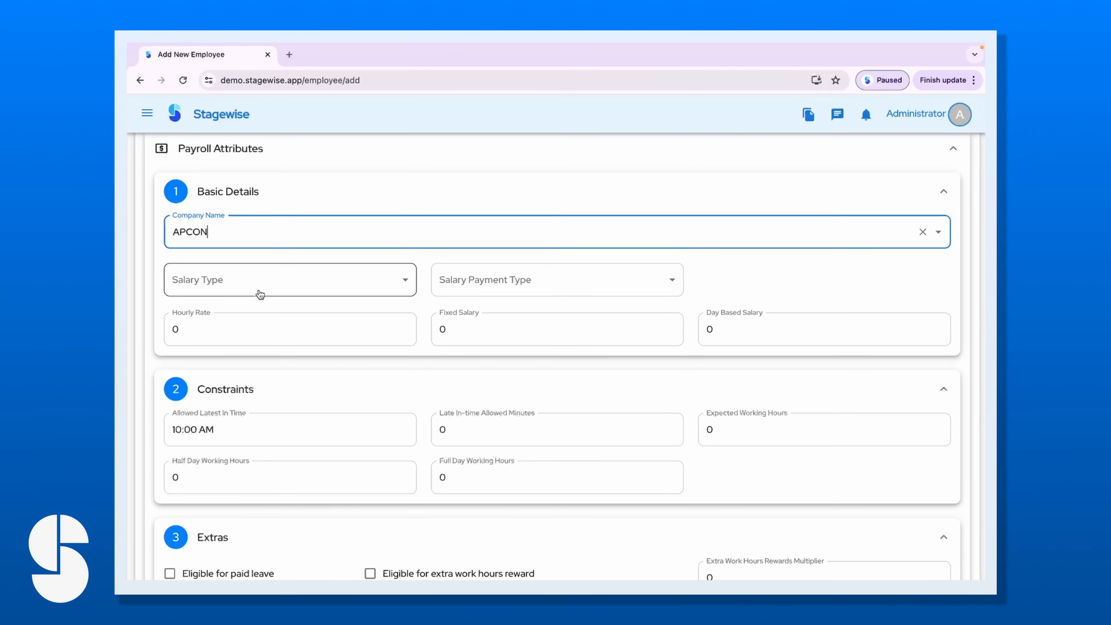
left_click(219, 282)
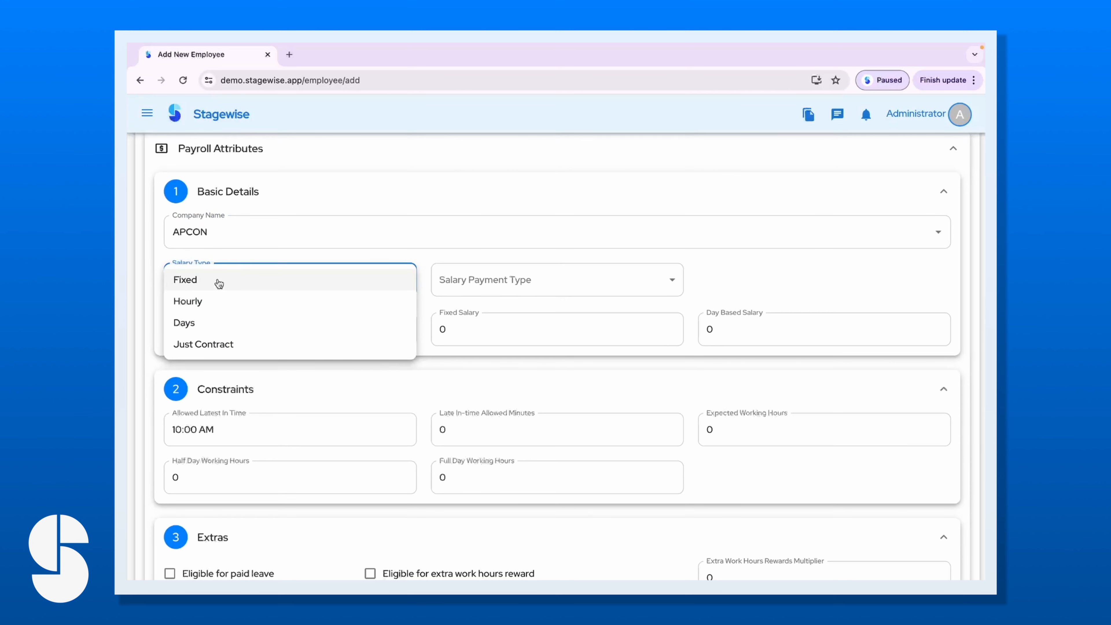
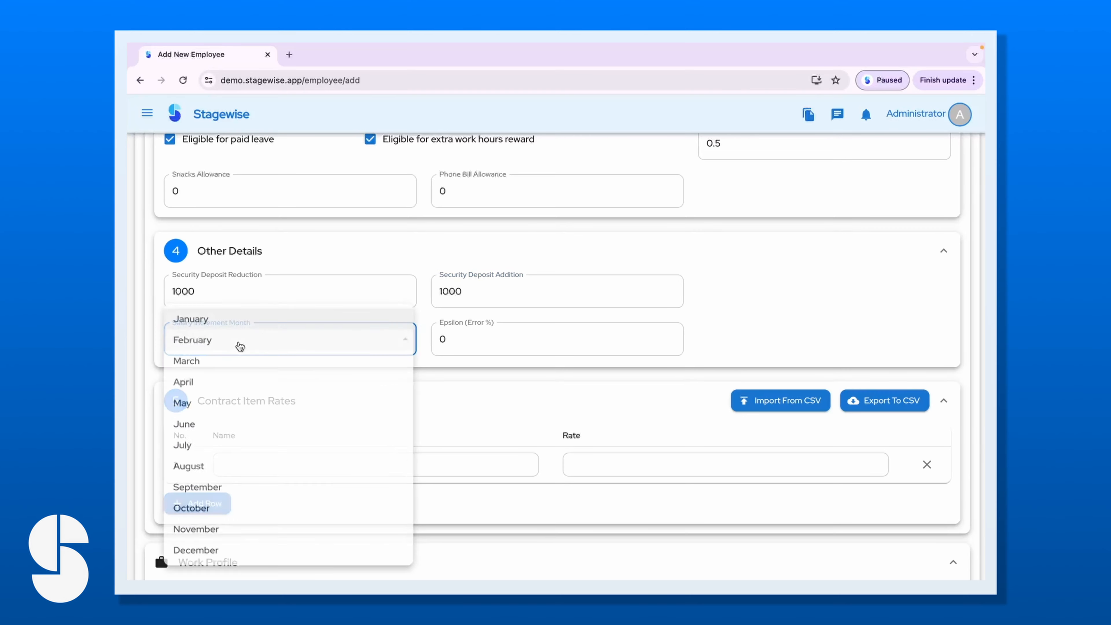
Choose May in the Salary Increment Month dropdown.
left_click(739, 340)
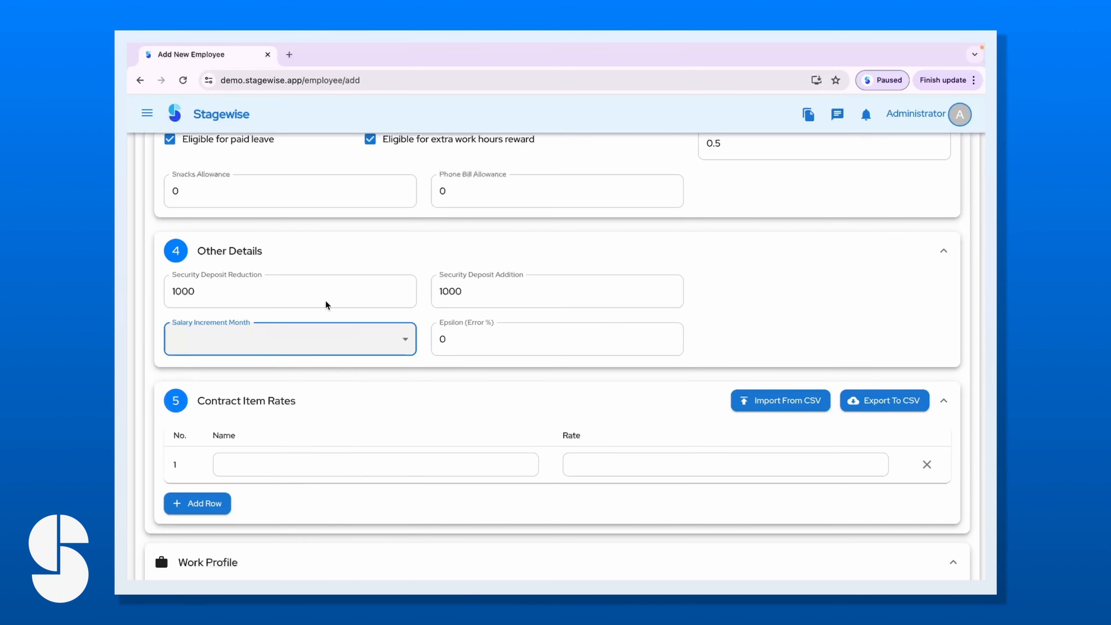
left_click(292, 345)
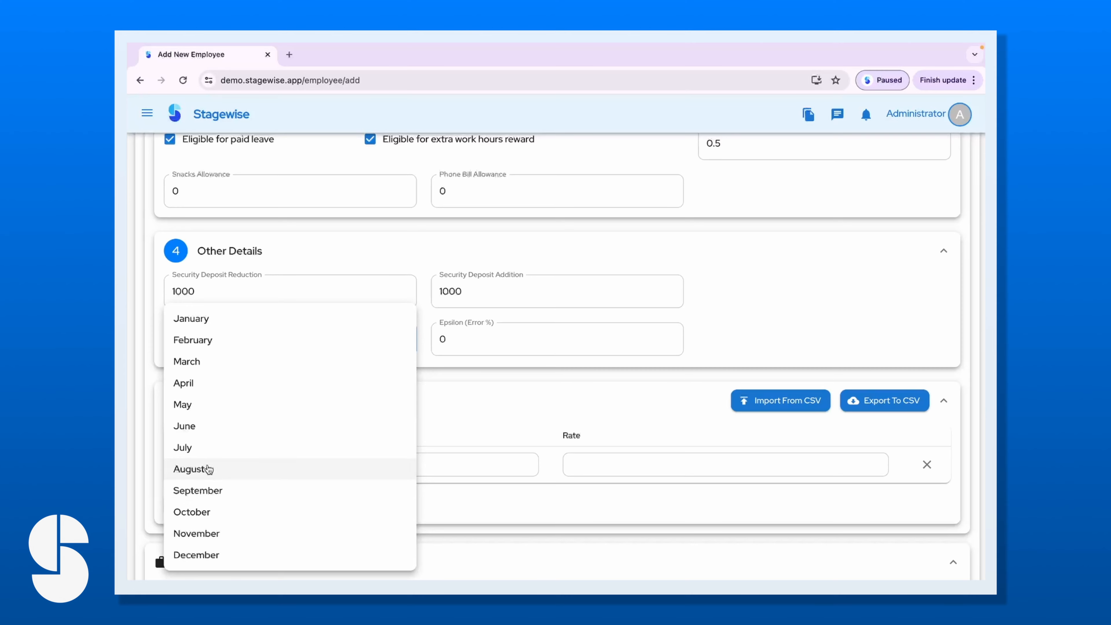
left_click(197, 406)
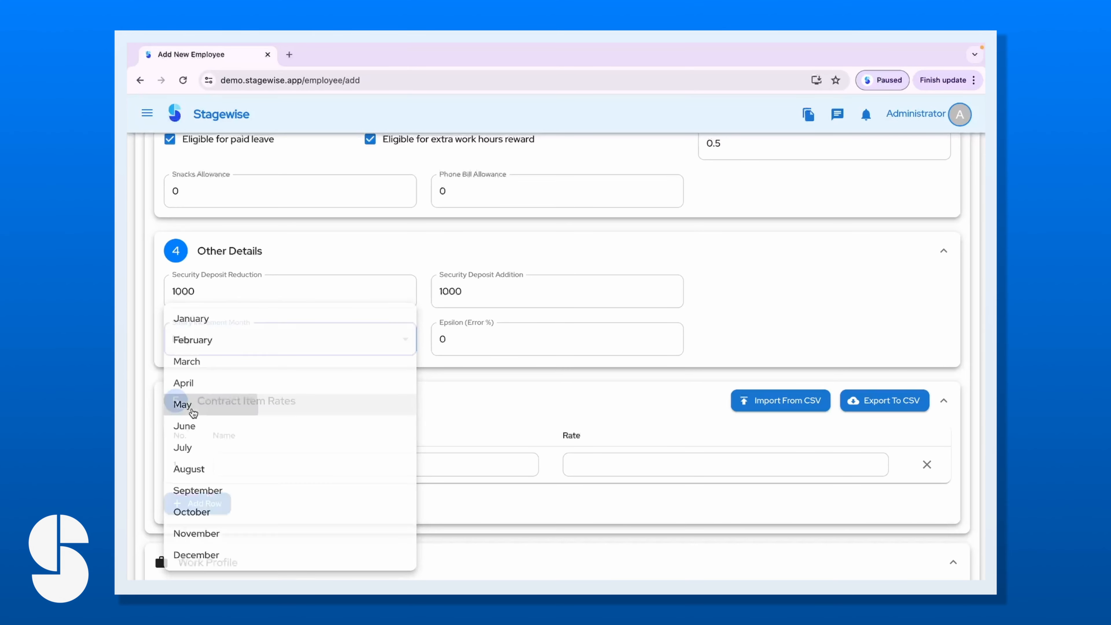
left_click(733, 358)
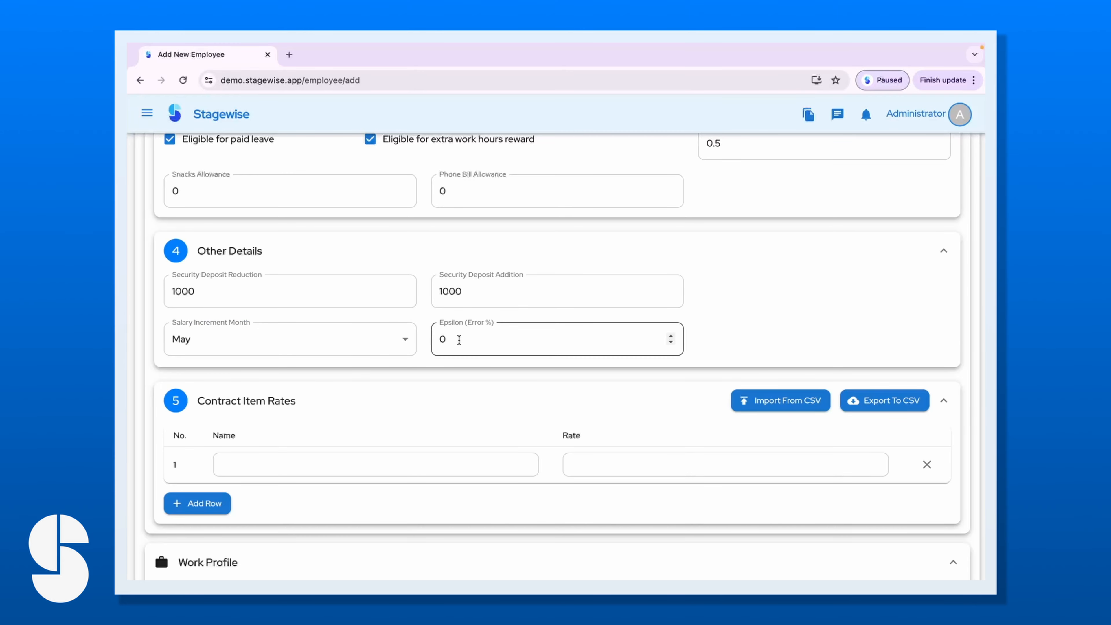
Scroll up and down through the employee form to review the filled details.
scroll(455, 340, "up", 3)
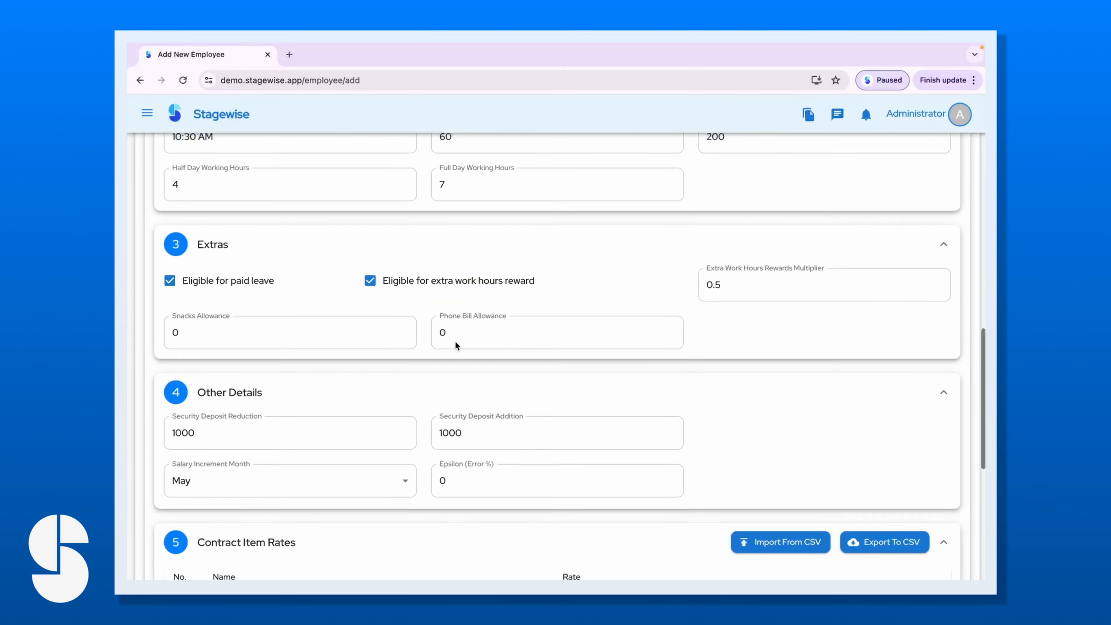
scroll(455, 340, "down", 2)
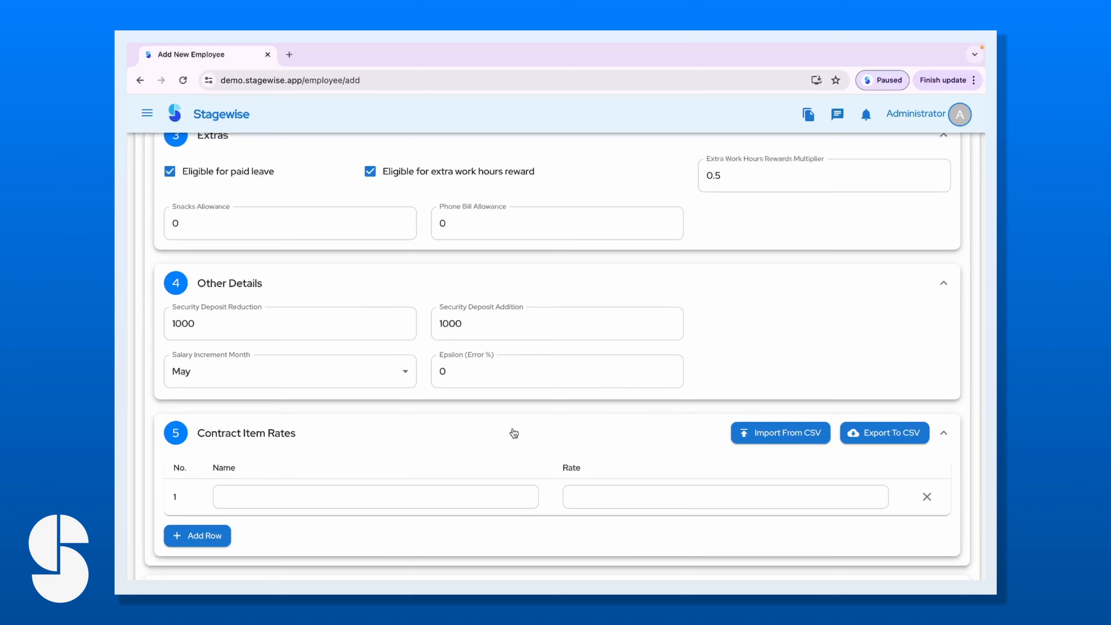
scroll(510, 431, "down", 3)
scroll(397, 464, "down", 3)
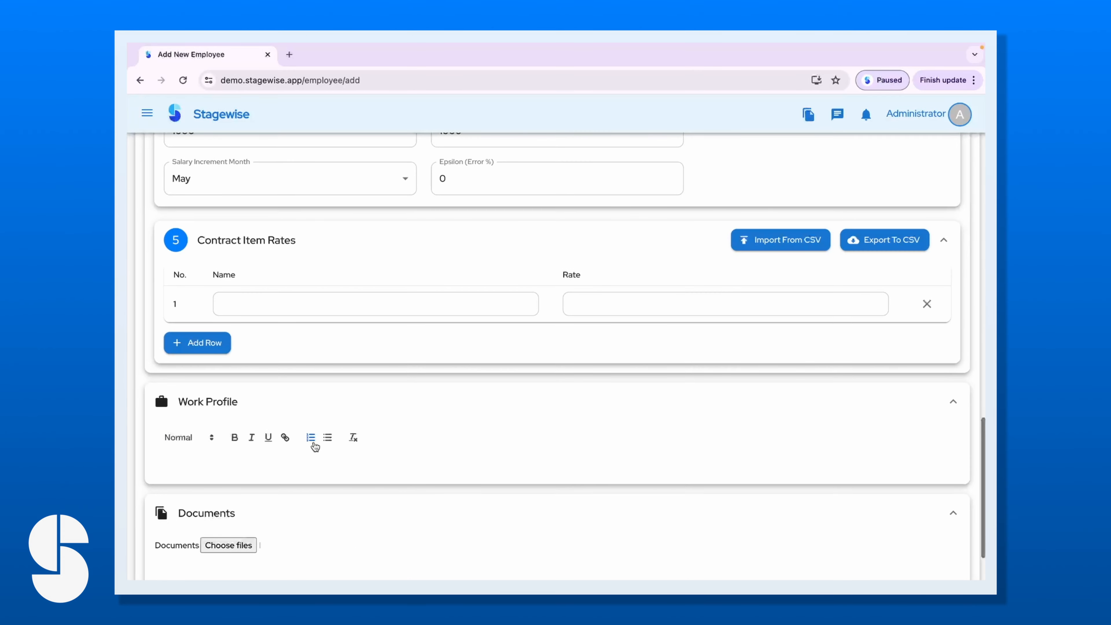
scroll(311, 442, "up", 1)
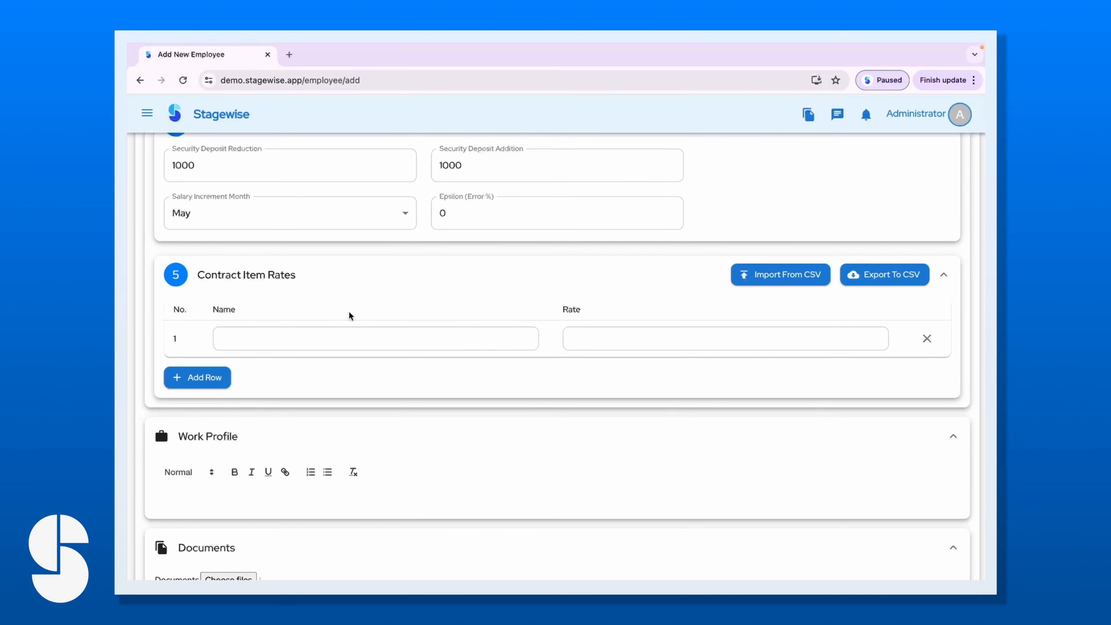
scroll(289, 357, "up", 15)
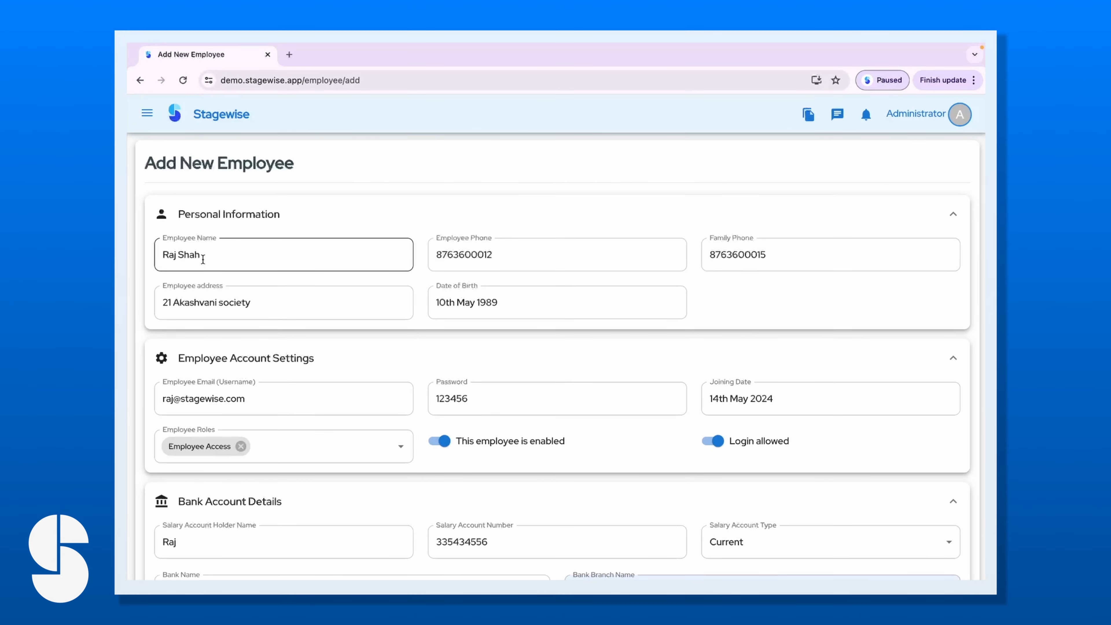
scroll(267, 363, "down", 15)
scroll(278, 307, "up", 3)
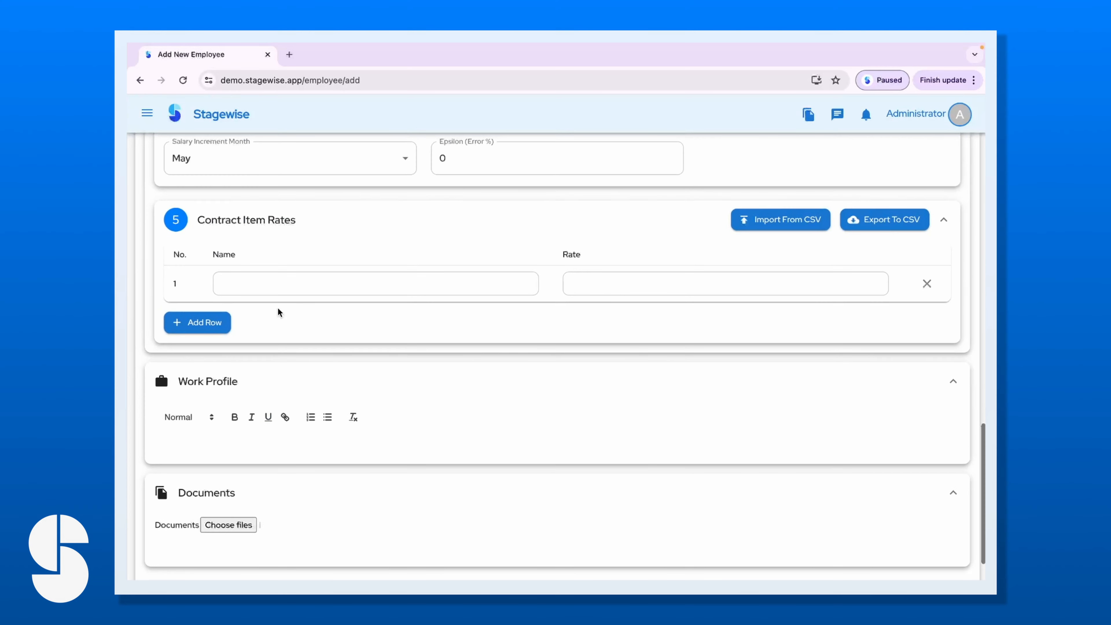
Add Table Polishing as the first contract item at rate 230.
left_click(271, 307)
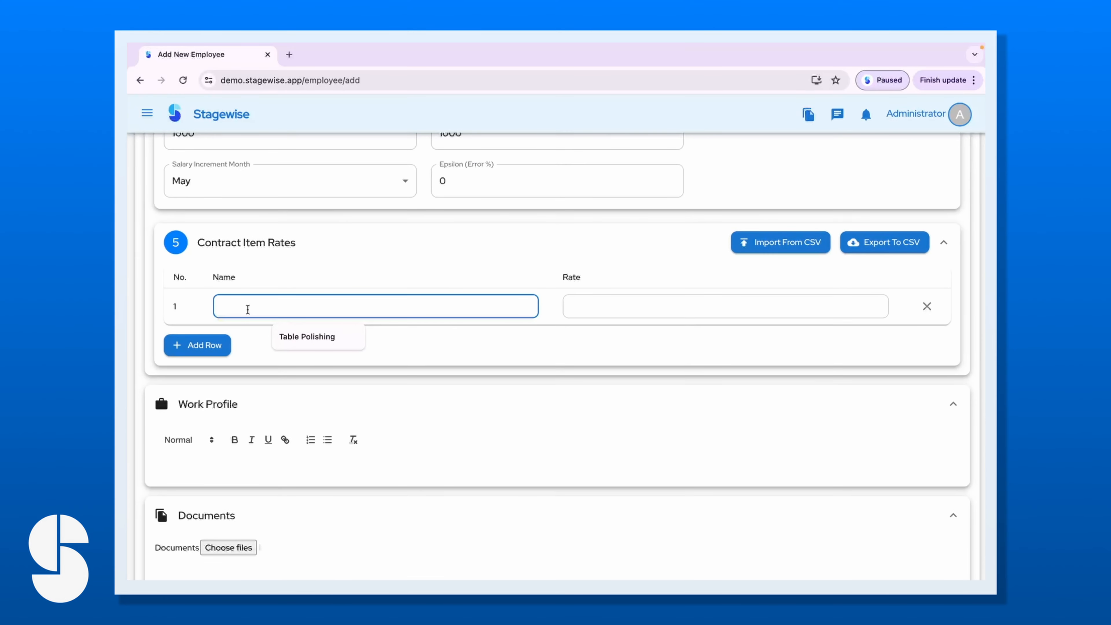
left_click(286, 335)
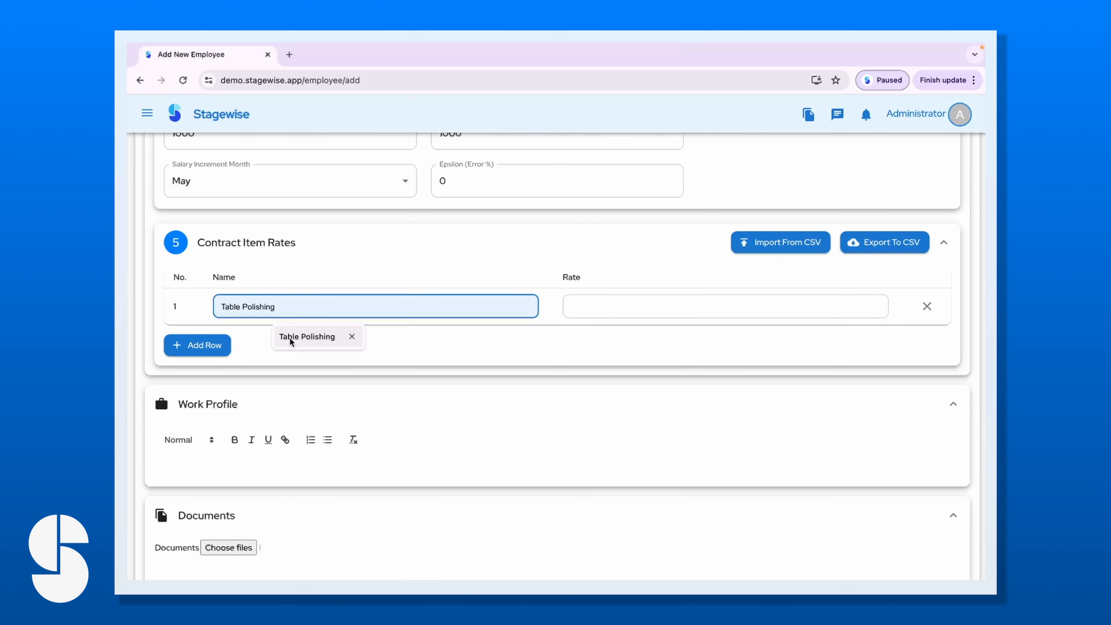
left_click(287, 337)
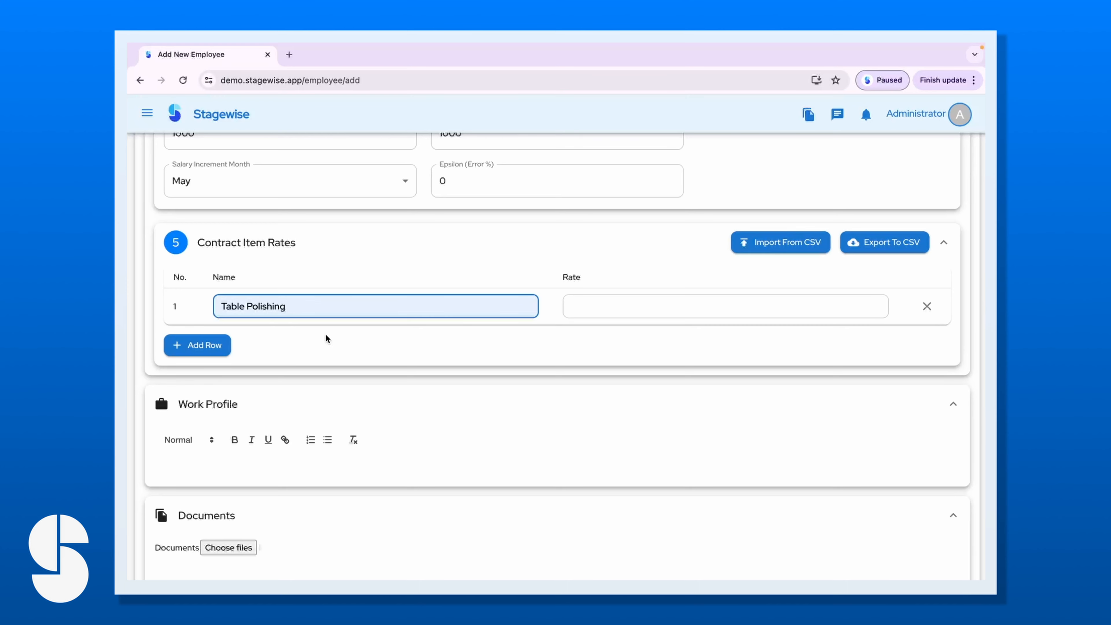
left_click(630, 309)
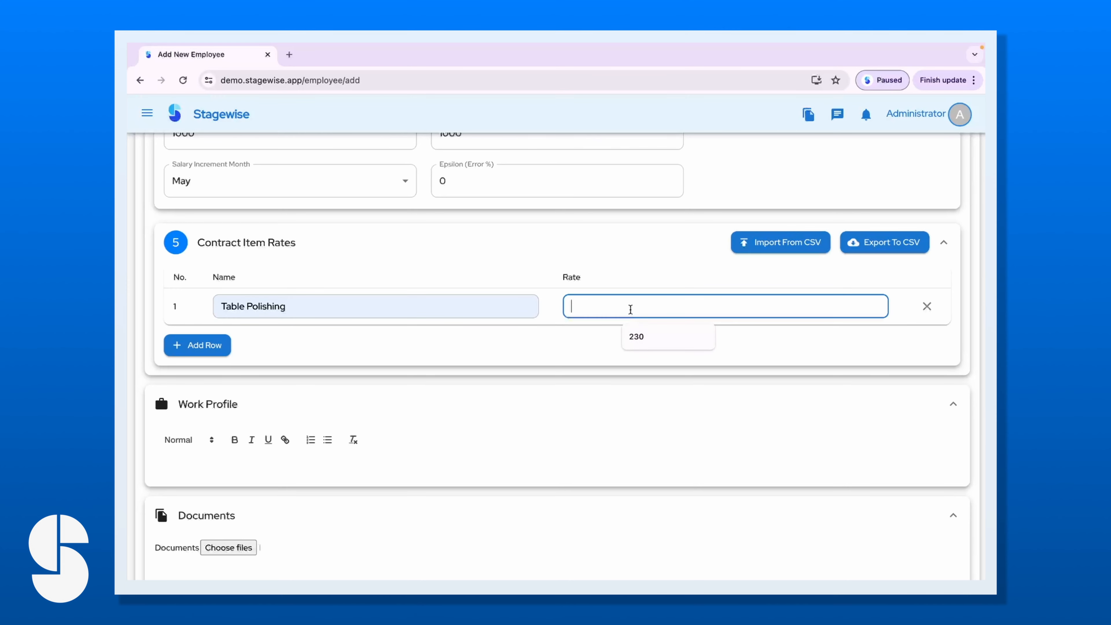
left_click(641, 337)
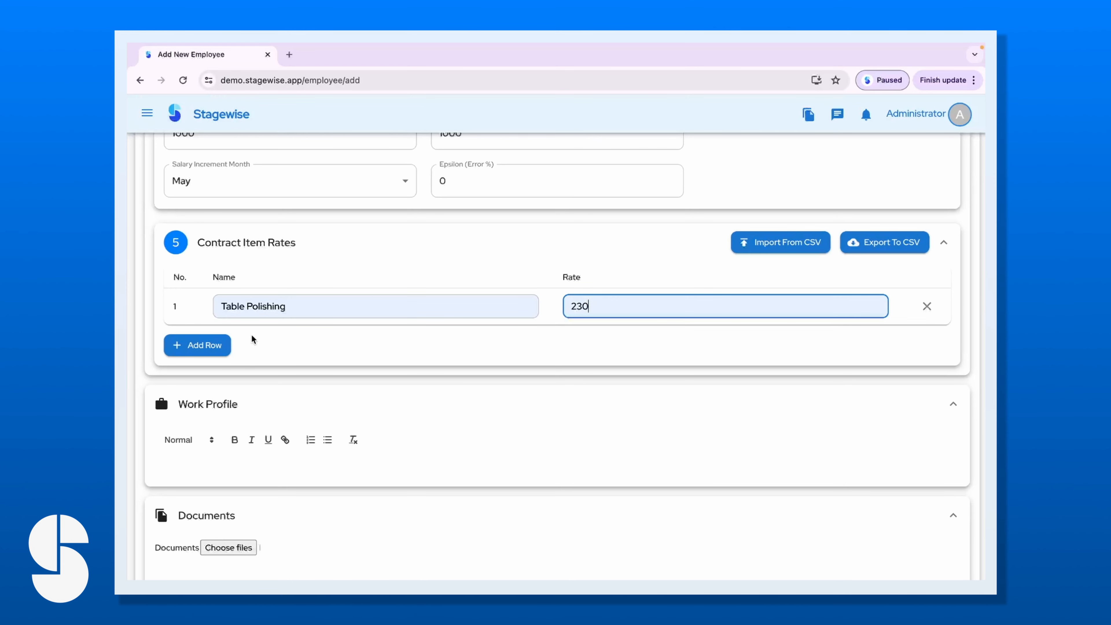
Add a second contract item, Chair Polishing, at rate 200.
left_click(217, 344)
left_click(258, 348)
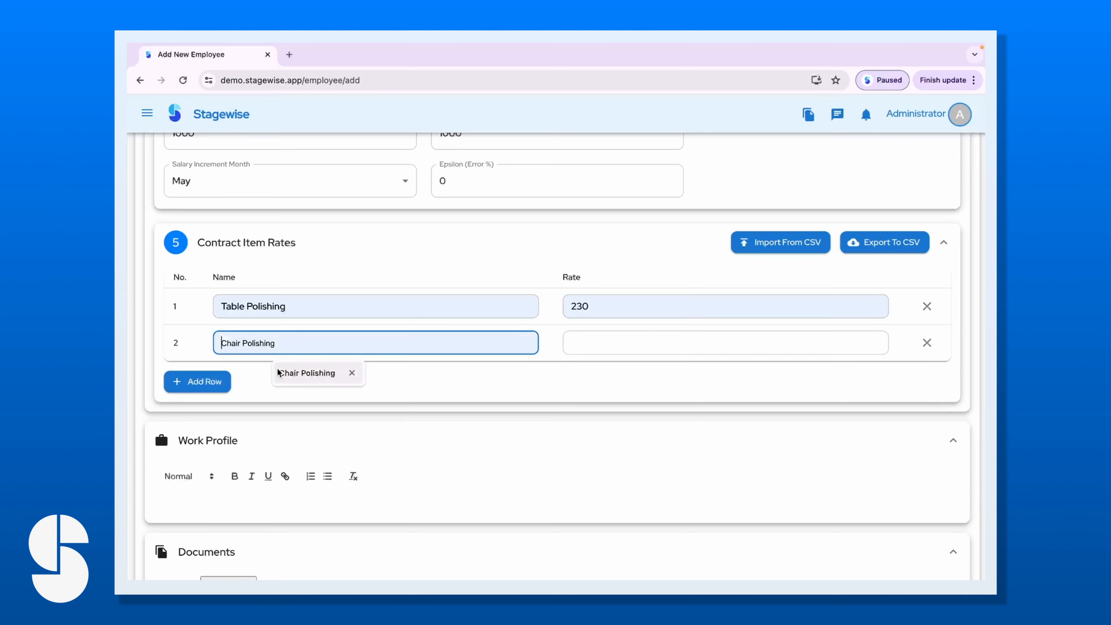
left_click(284, 375)
left_click(618, 335)
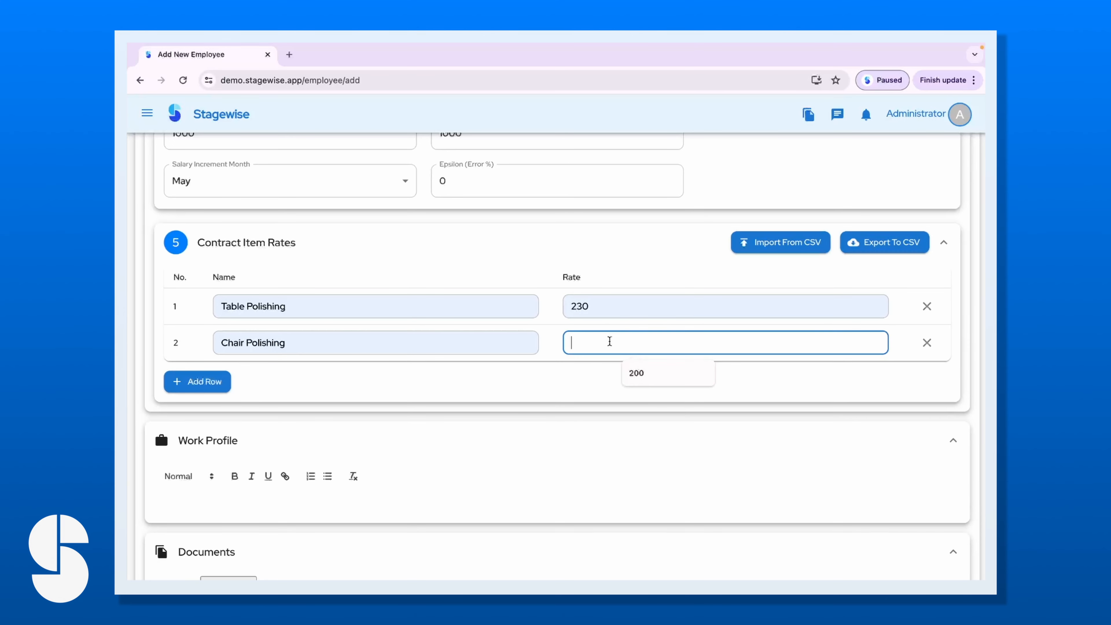
left_click(633, 376)
left_click(488, 382)
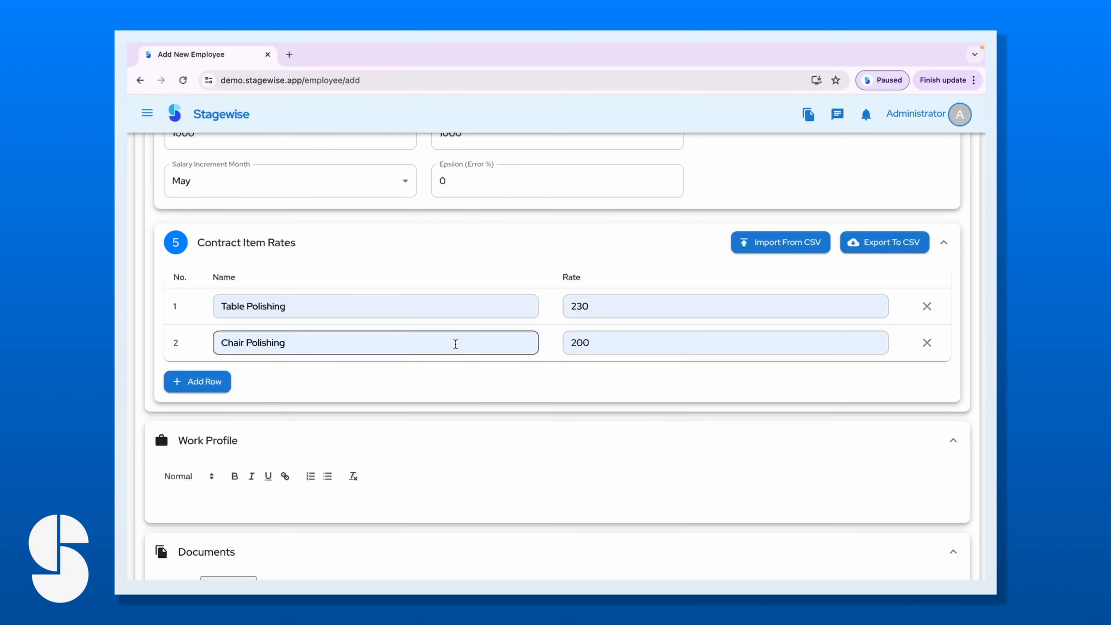
Add a third contract item row with junk name text and rate 700.
left_click(181, 381)
type("damfn")
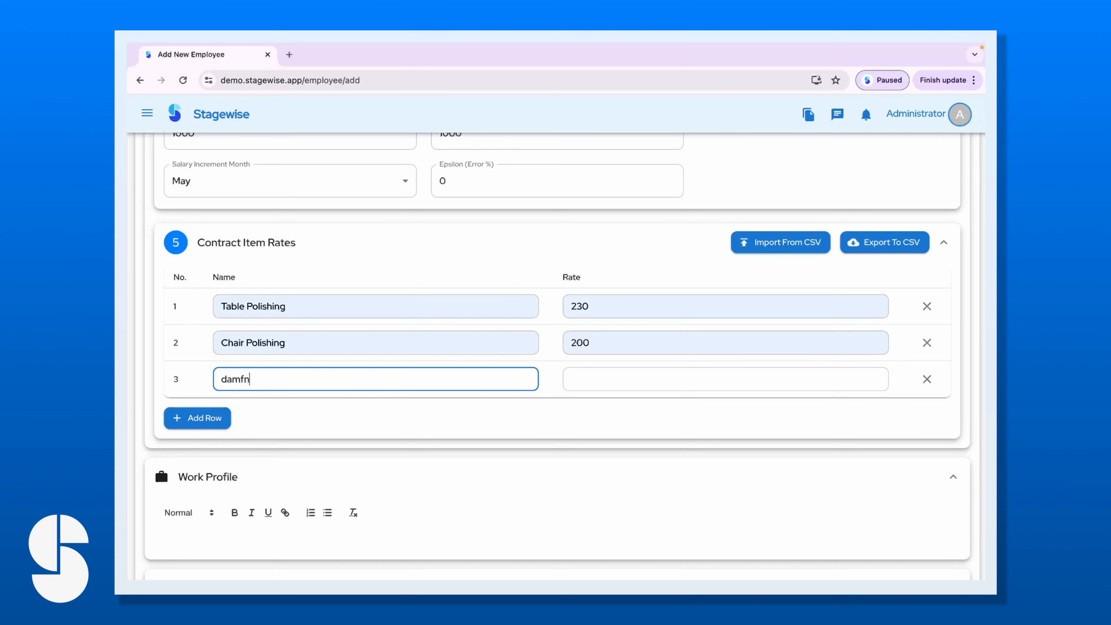
type("d,jfb")
key("Tab")
type("dsvnvb")
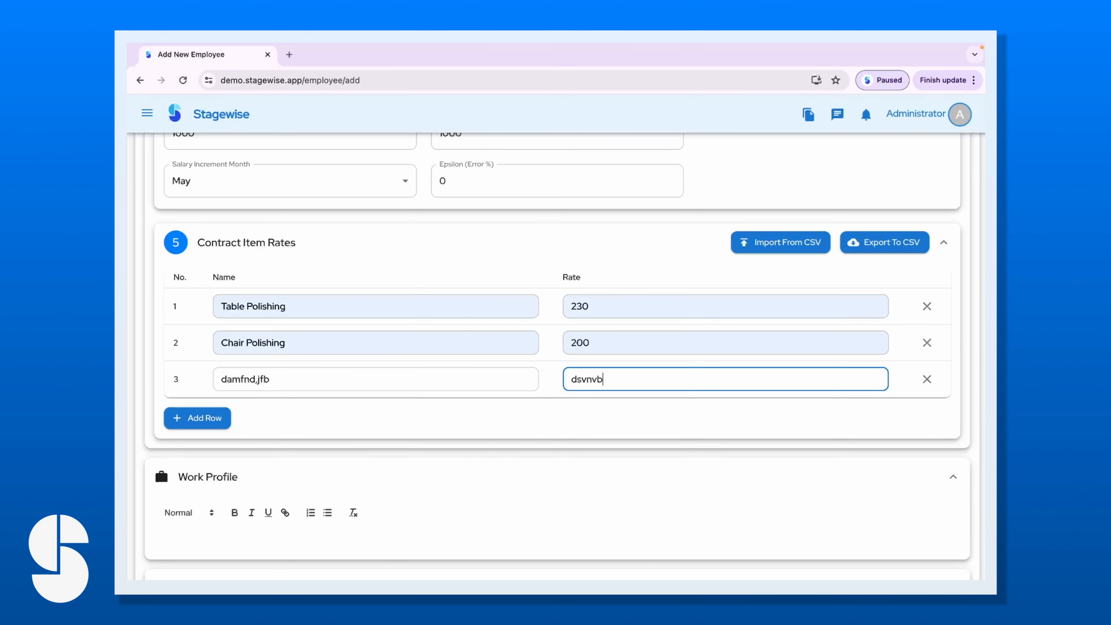
key("BackSpace")
key("BackSpace")
type("700")
Erase the third row's junk name and delete that row.
left_click(285, 379)
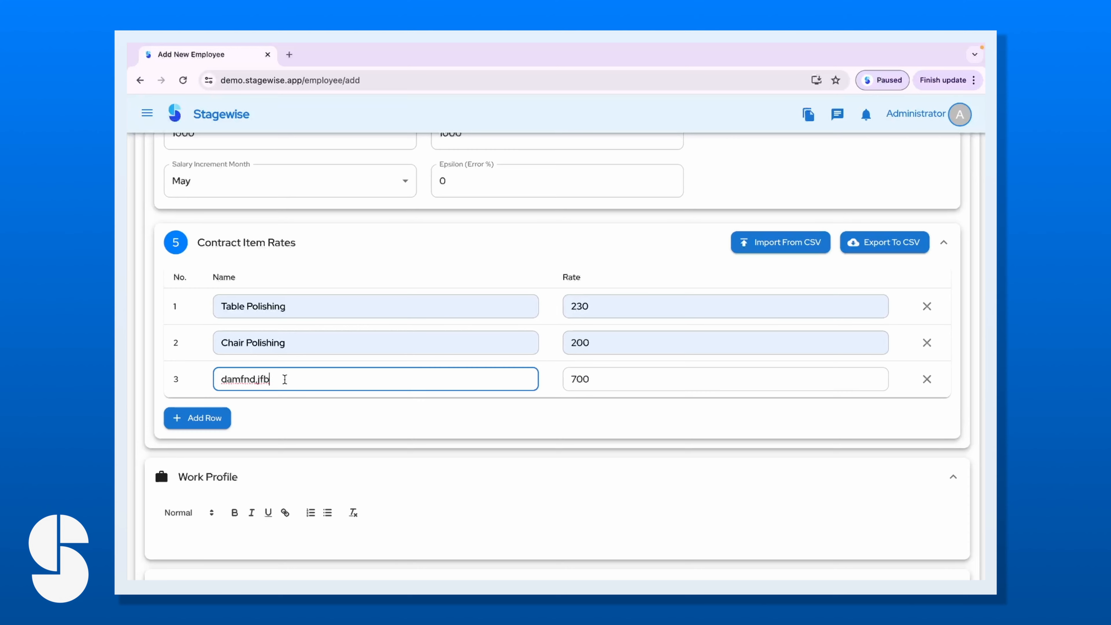
left_click_drag(284, 379, 191, 379)
key("BackSpace")
left_click(927, 379)
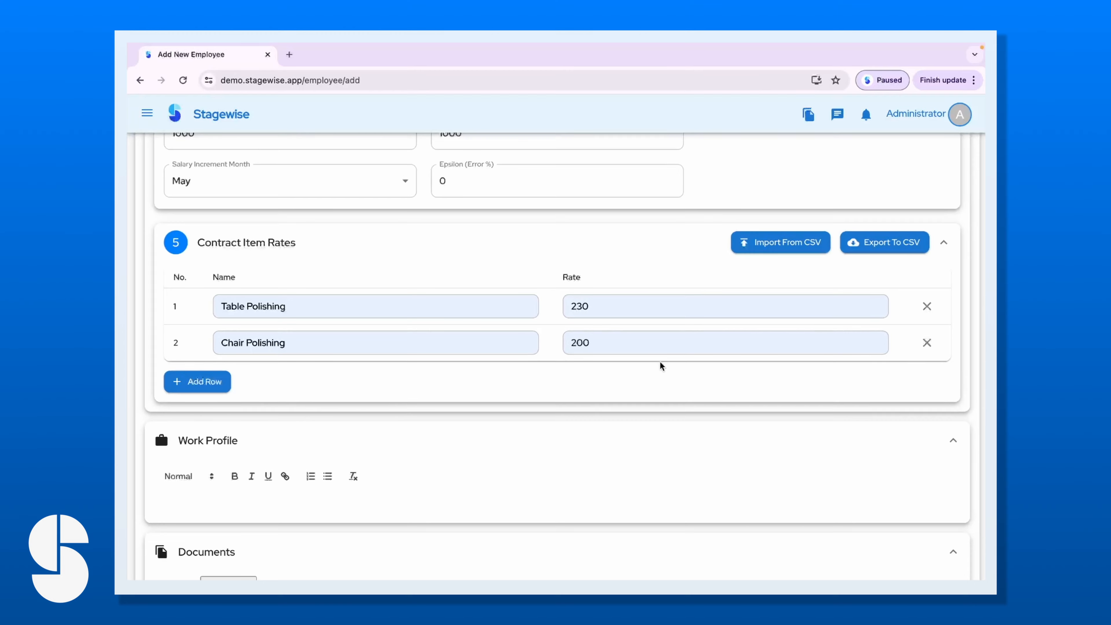
Under the 'JOB Profile' heading, write 'Your role is as a carpenter' on a new line.
scroll(533, 359, "up", 1)
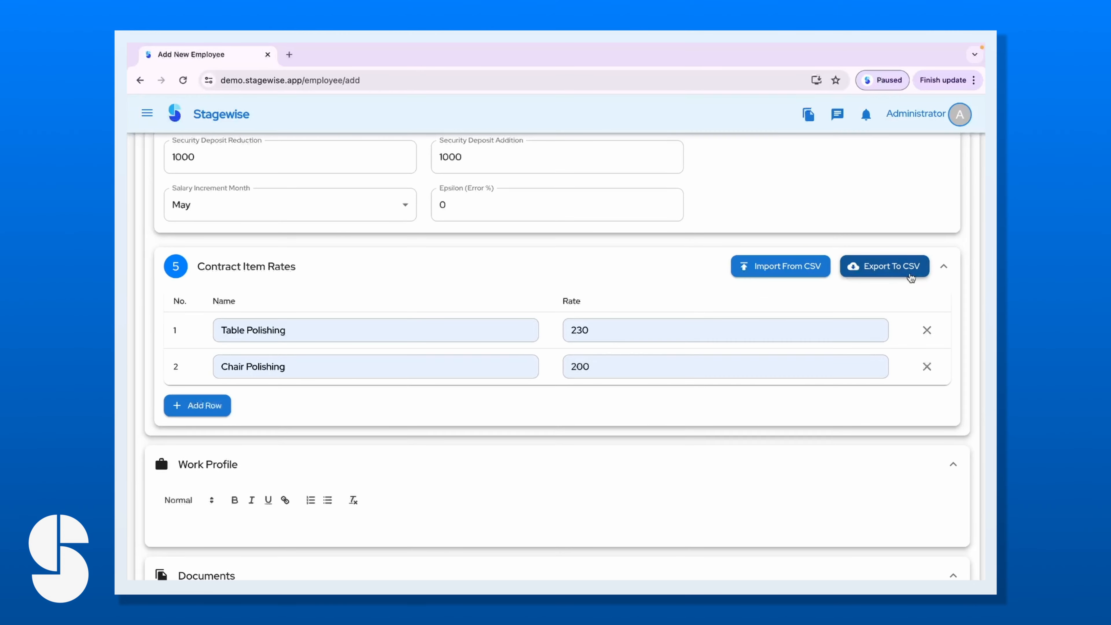
scroll(513, 427, "down", 2)
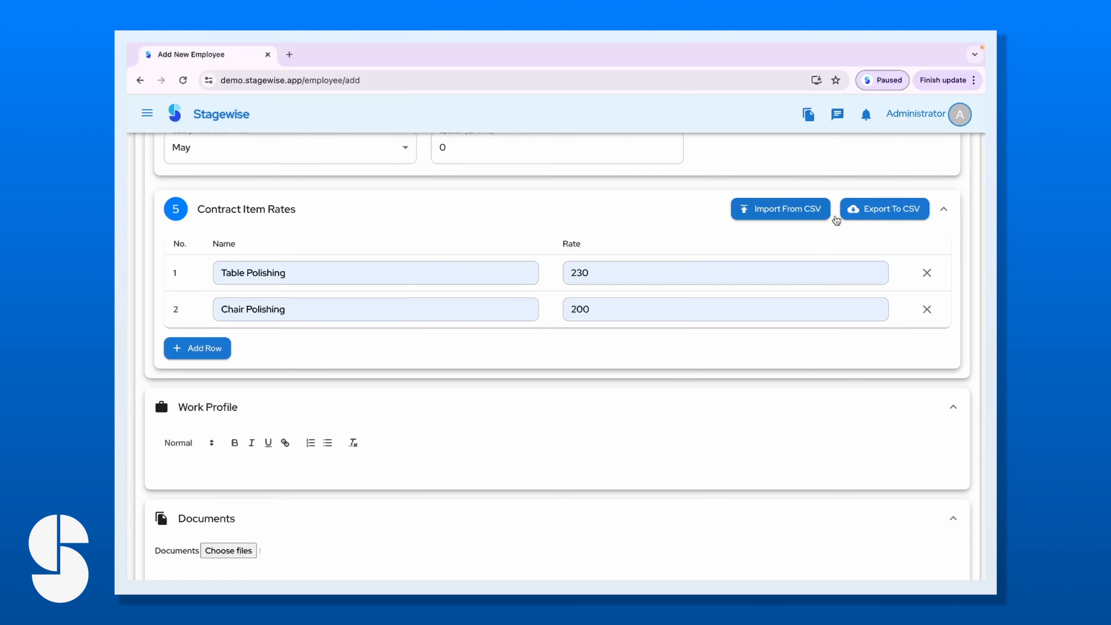
scroll(415, 451, "down", 3)
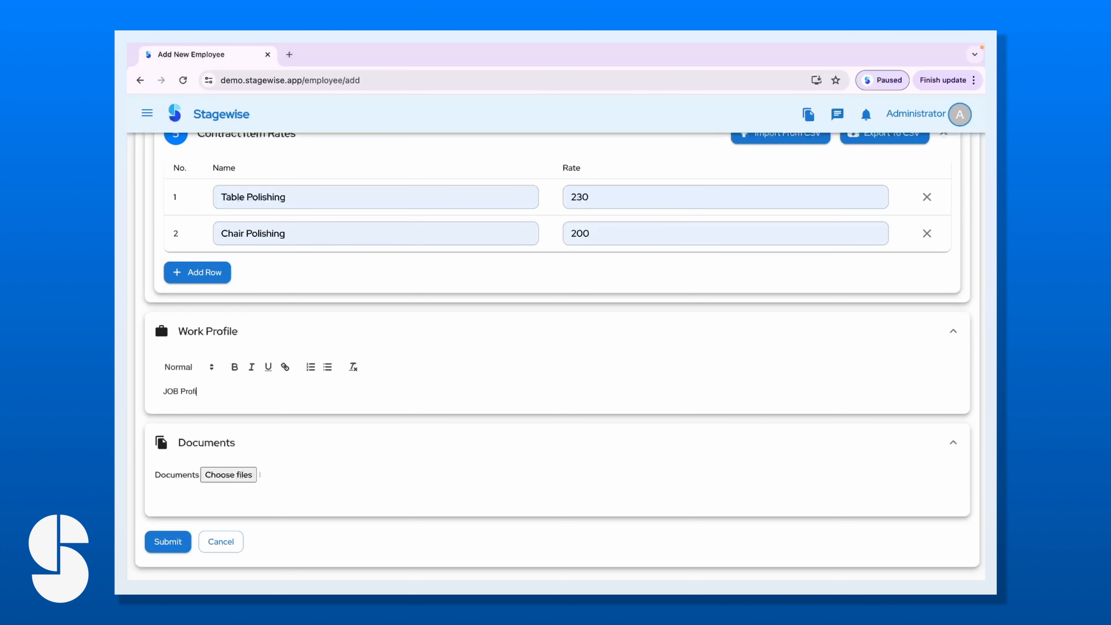
key("Return")
key("Return")
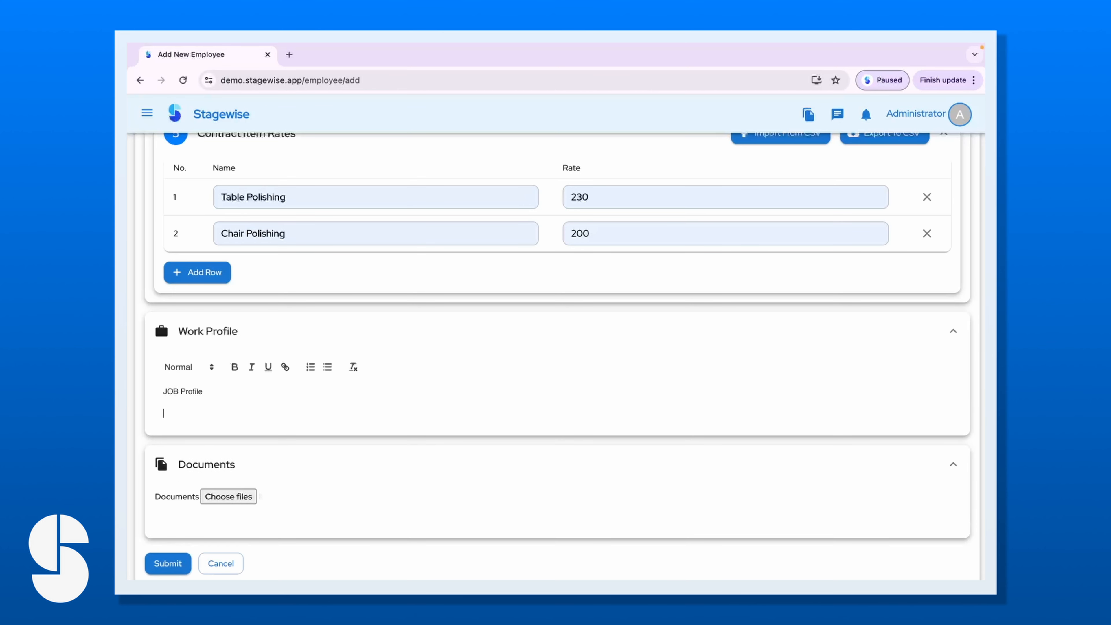
type("Your role is as a carpenter")
scroll(227, 515, "down", 1)
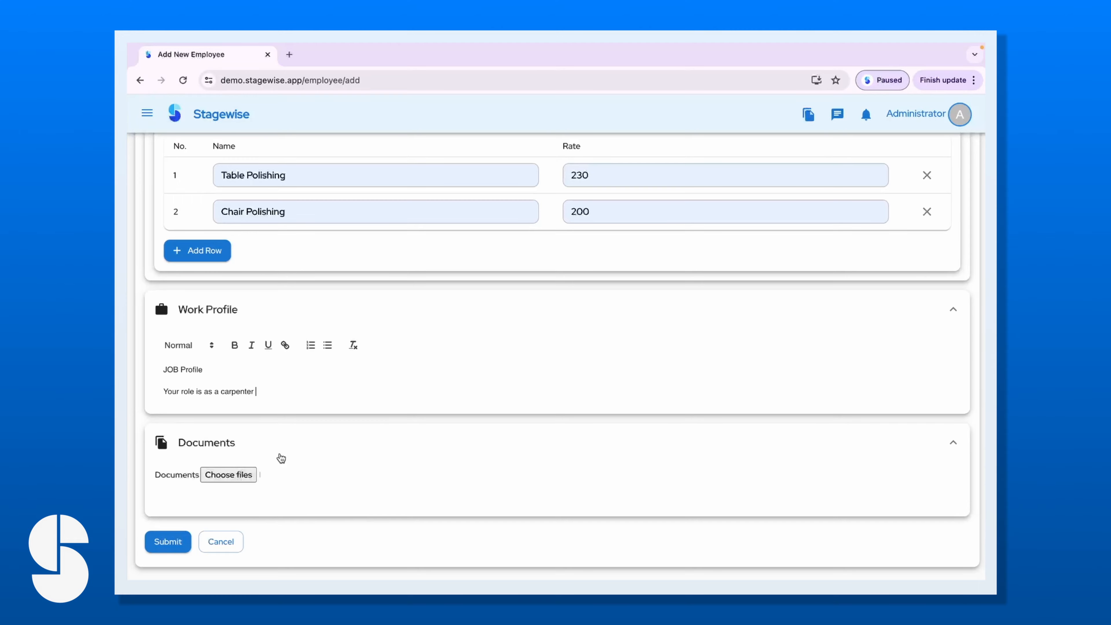
scroll(278, 492, "up", 20)
scroll(279, 492, "down", 20)
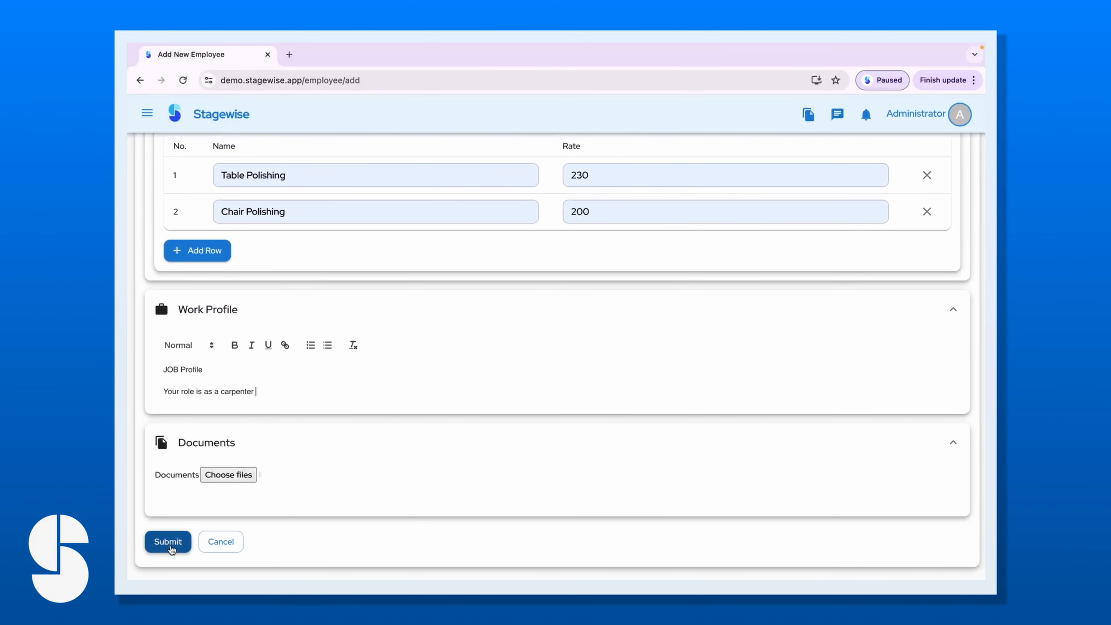
Submit the new employee, then try filtering the Employee List by name and clear it.
left_click(170, 547)
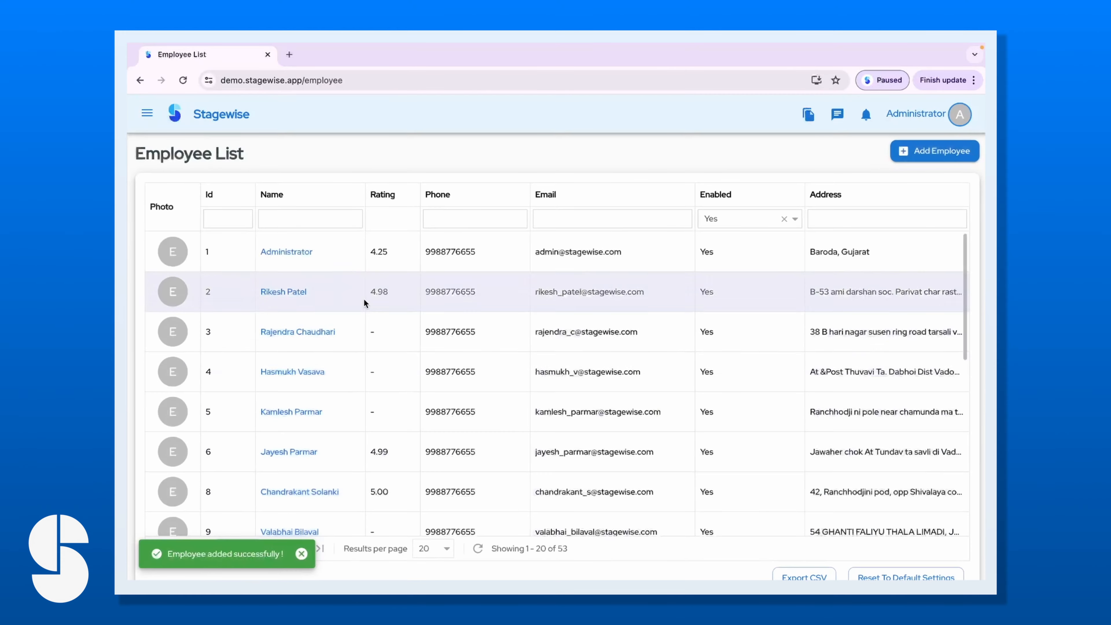
scroll(342, 449, "down", 3)
scroll(343, 448, "up", 3)
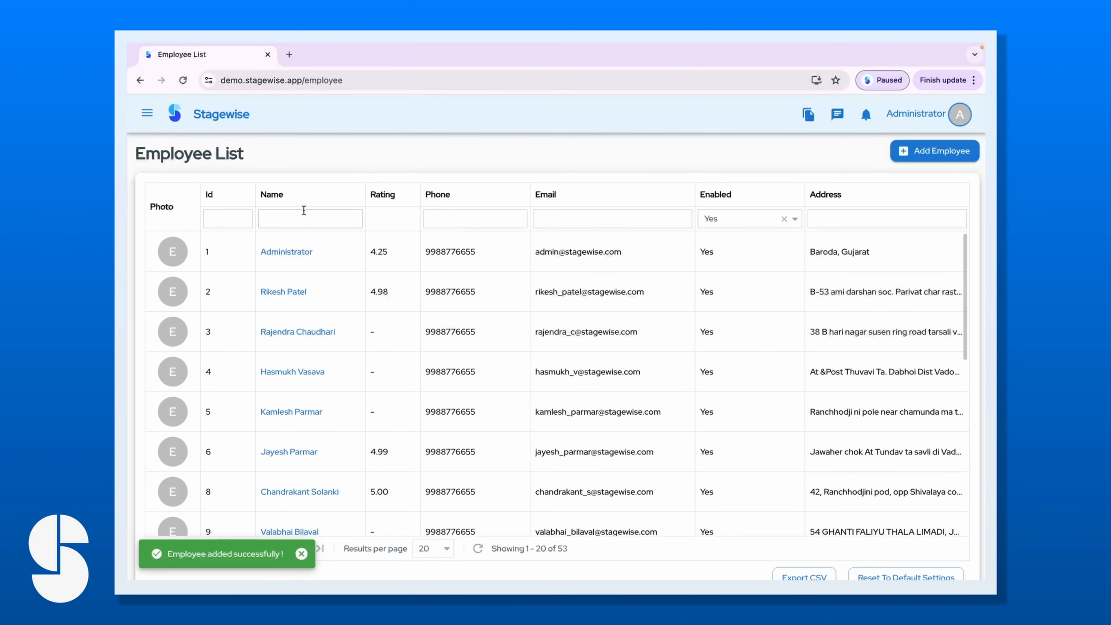
left_click(296, 218)
type("raj")
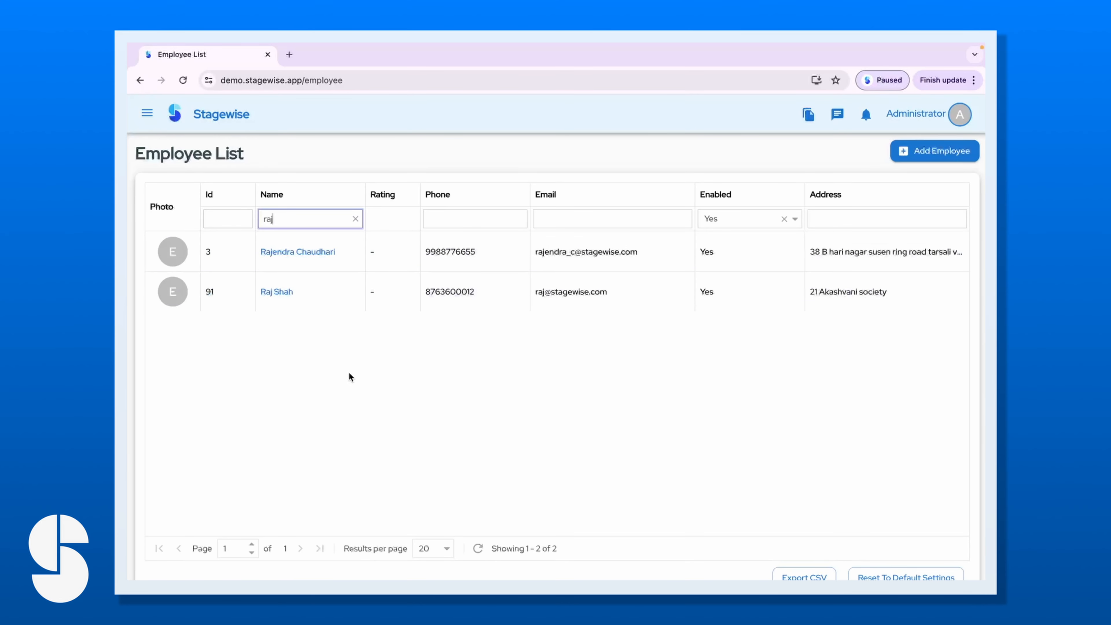
left_click(356, 218)
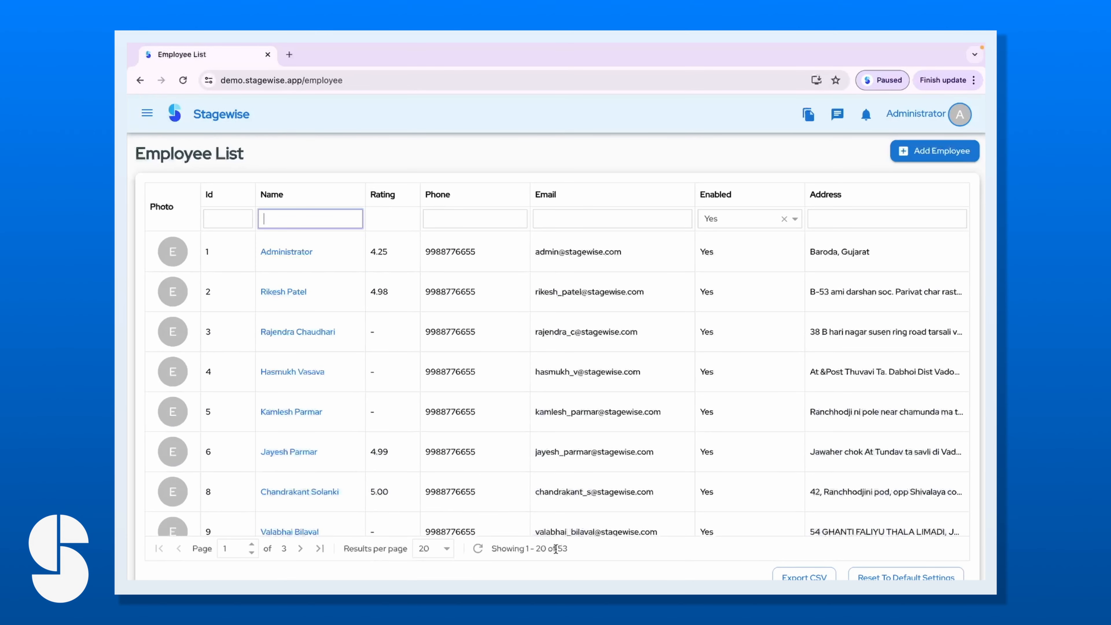
Filter the Employee List by Id 91, briefly setting the Enabled filter to Yes.
left_click(231, 219)
type("9")
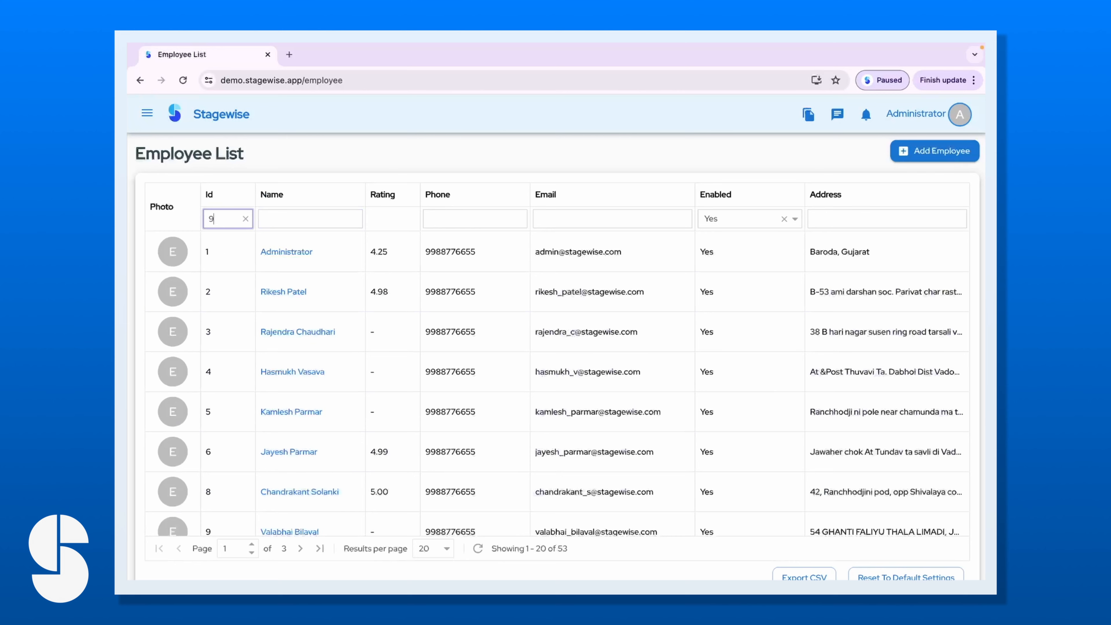
type("1")
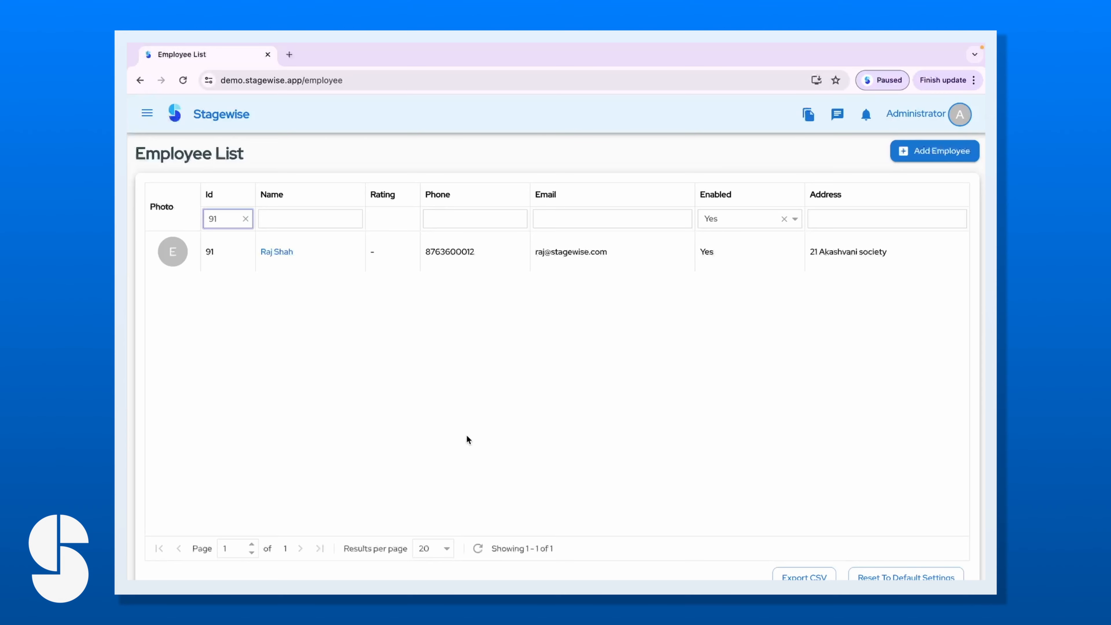
left_click(788, 227)
left_click(754, 240)
left_click(783, 218)
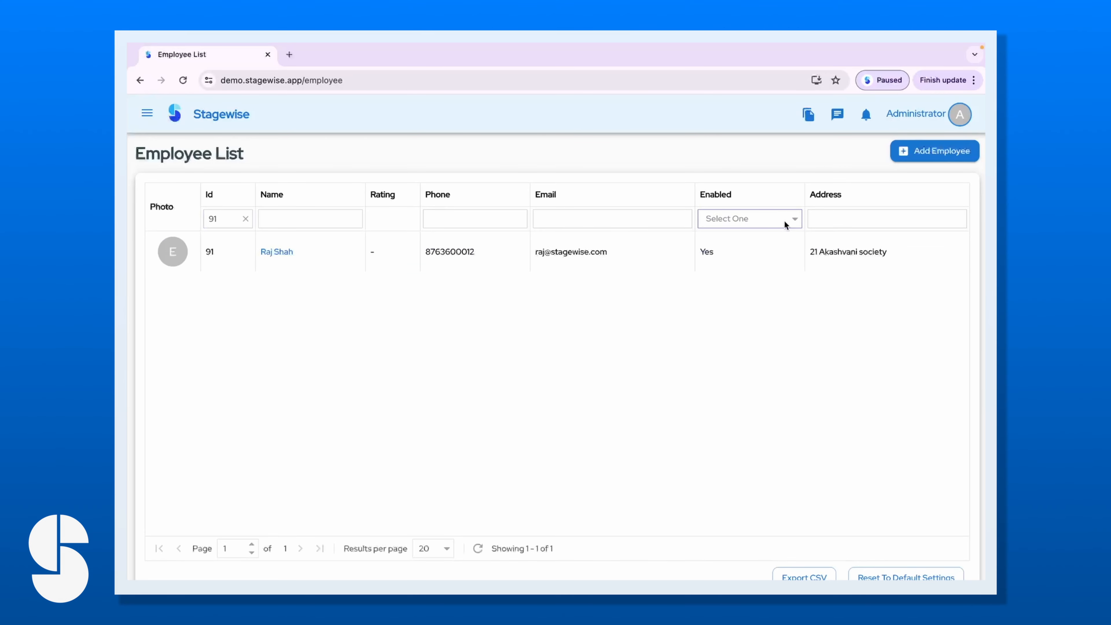
scroll(607, 432, "down", 1)
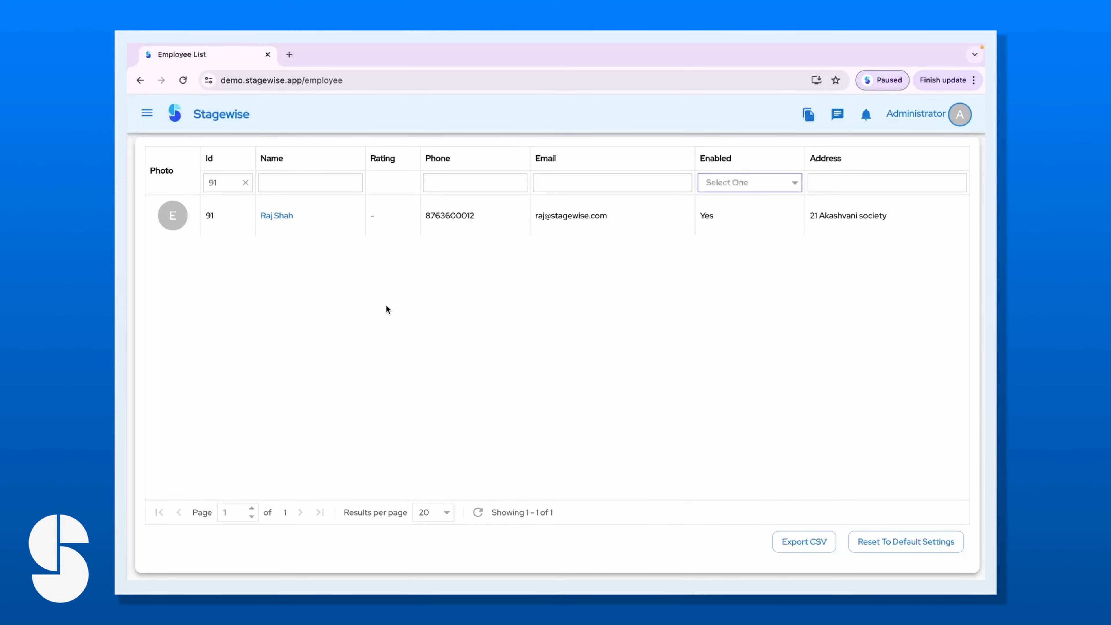
Re-enter Id 91 in the filter and open the new employee's detail page.
left_click(246, 182)
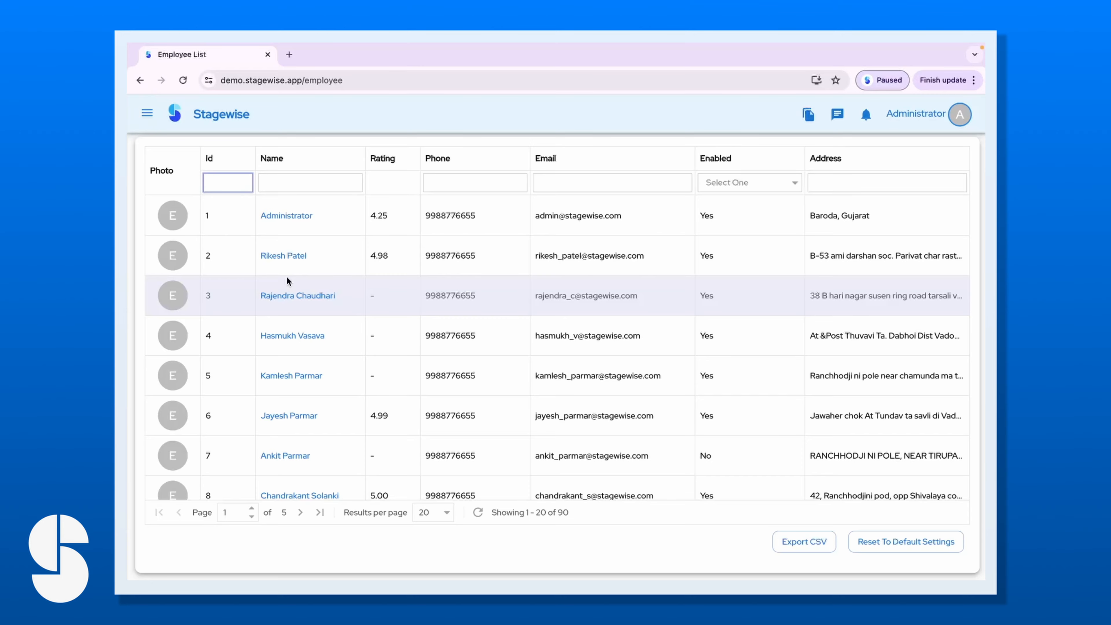
type("91")
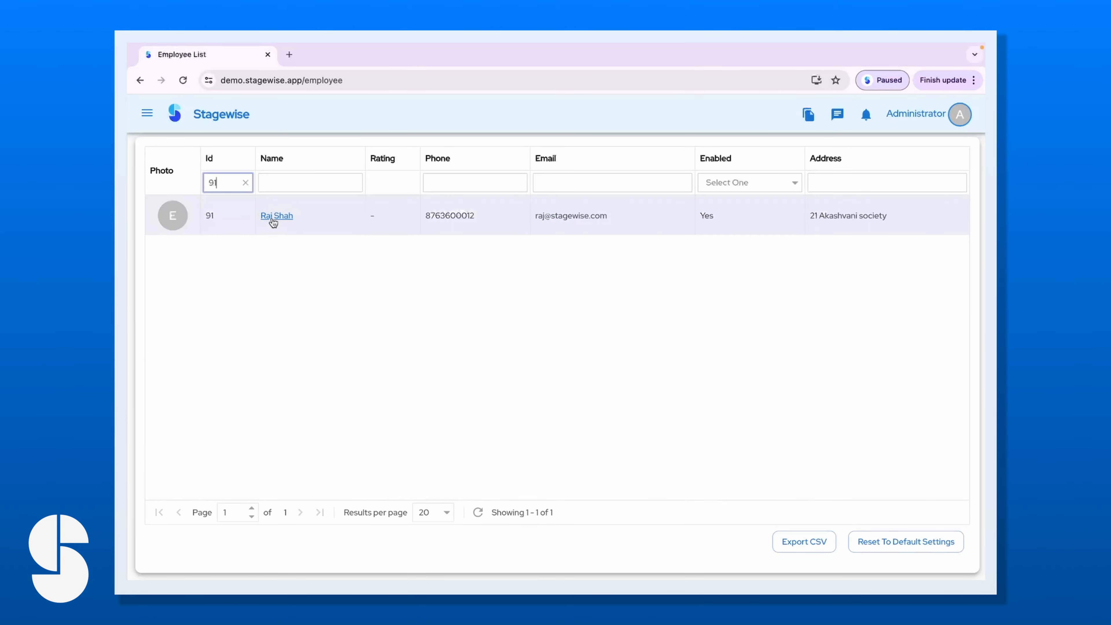
left_click(276, 216)
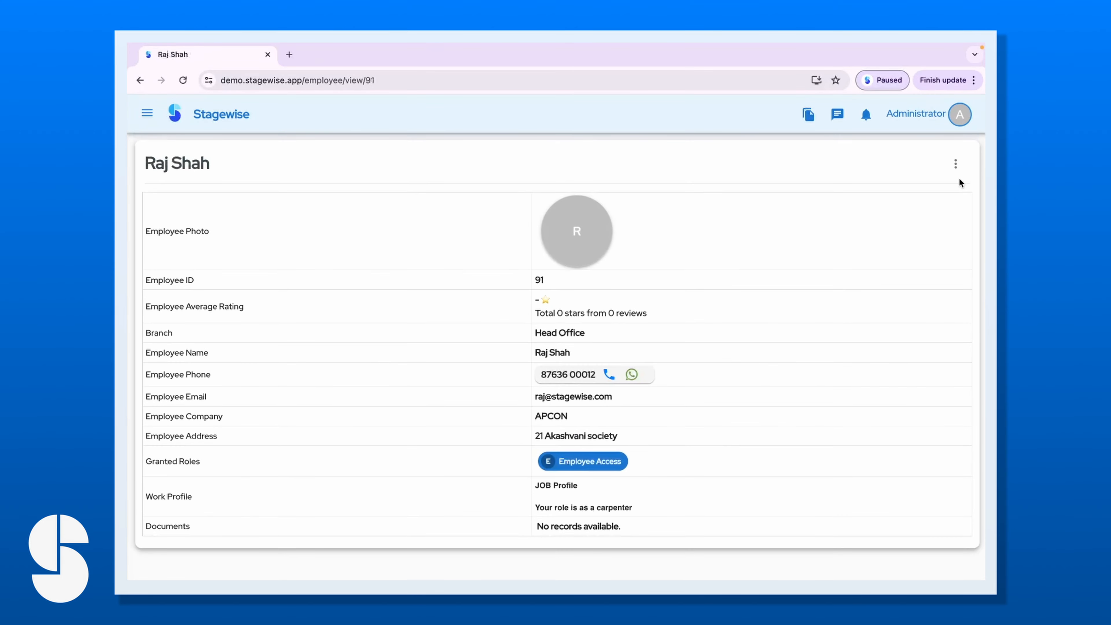
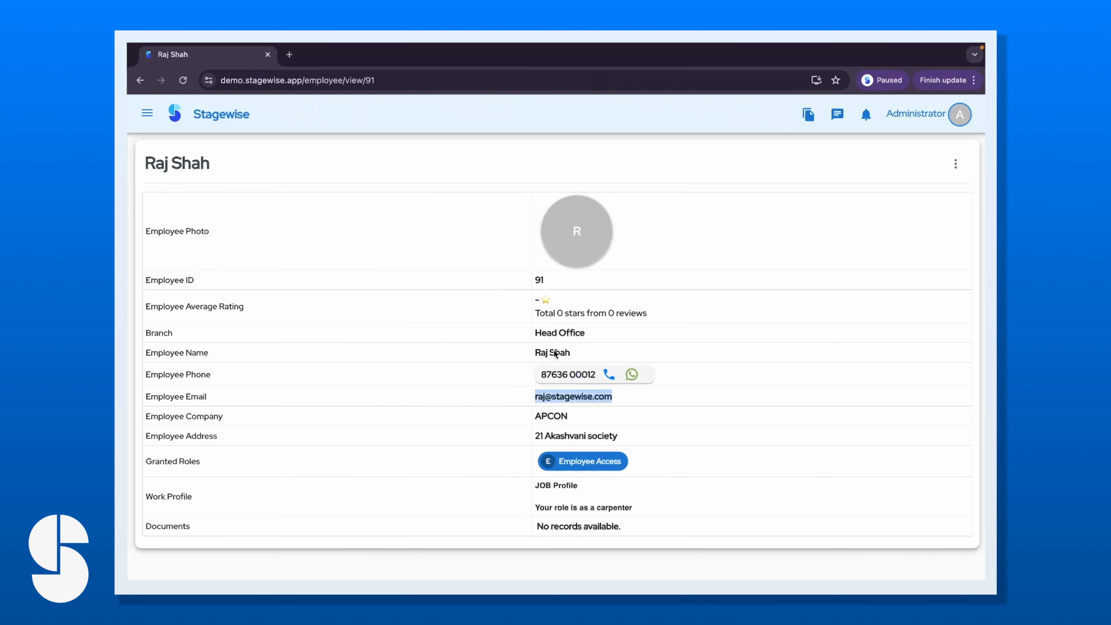
Review the employee's Granted Roles row on the profile page.
left_click_drag(200, 461, 142, 467)
left_click(580, 462)
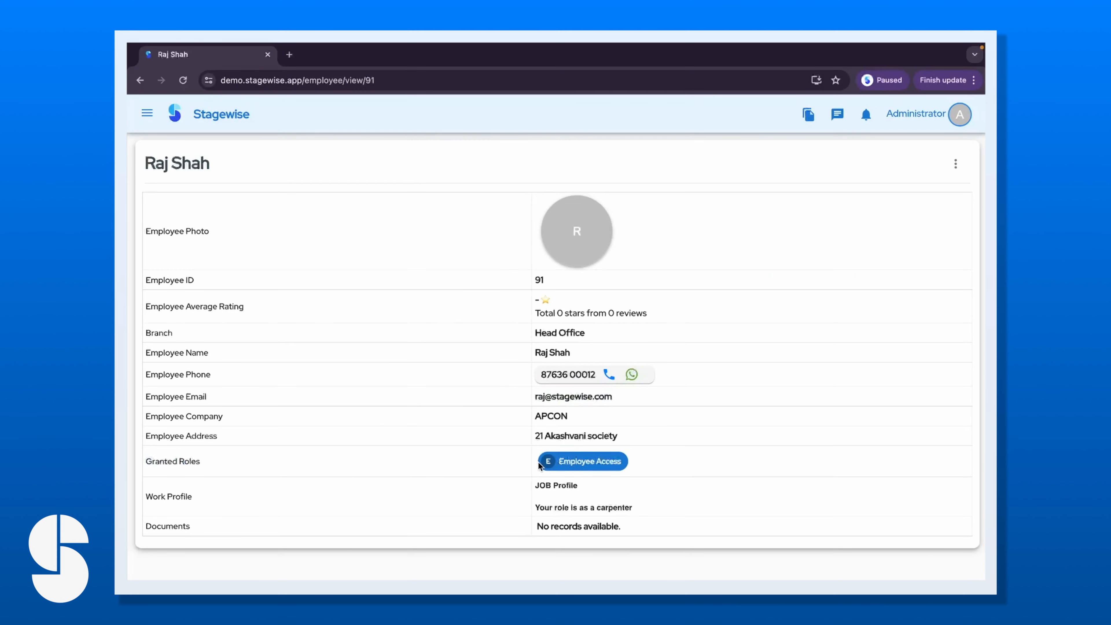
Go to the Role List through the sidebar's Manage Roles page.
left_click(155, 126)
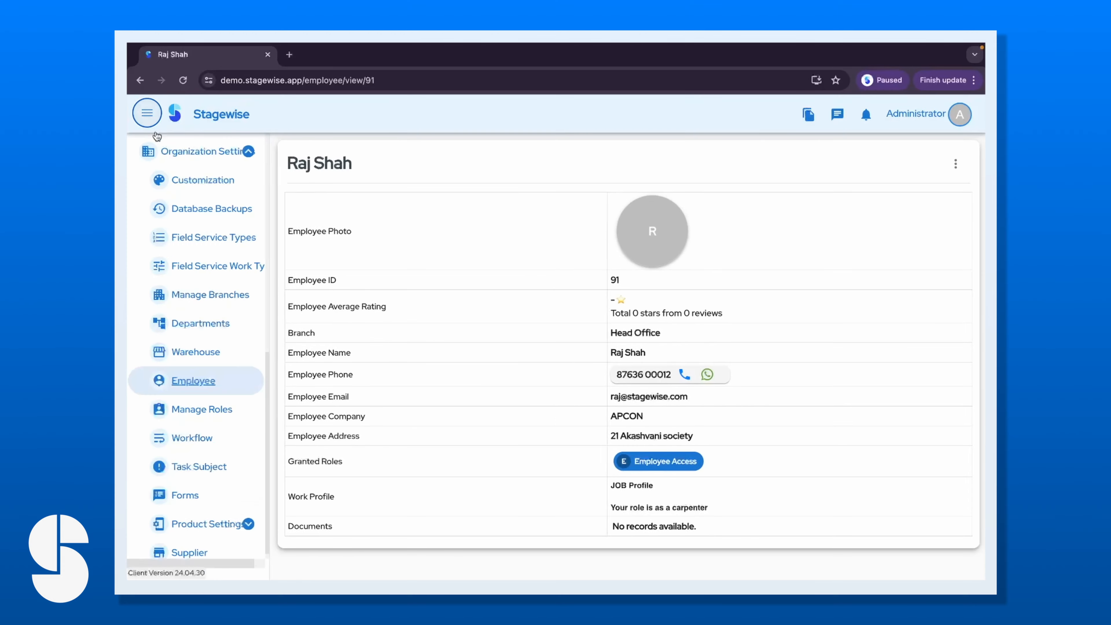
scroll(206, 328, "up", 10)
scroll(185, 456, "down", 10)
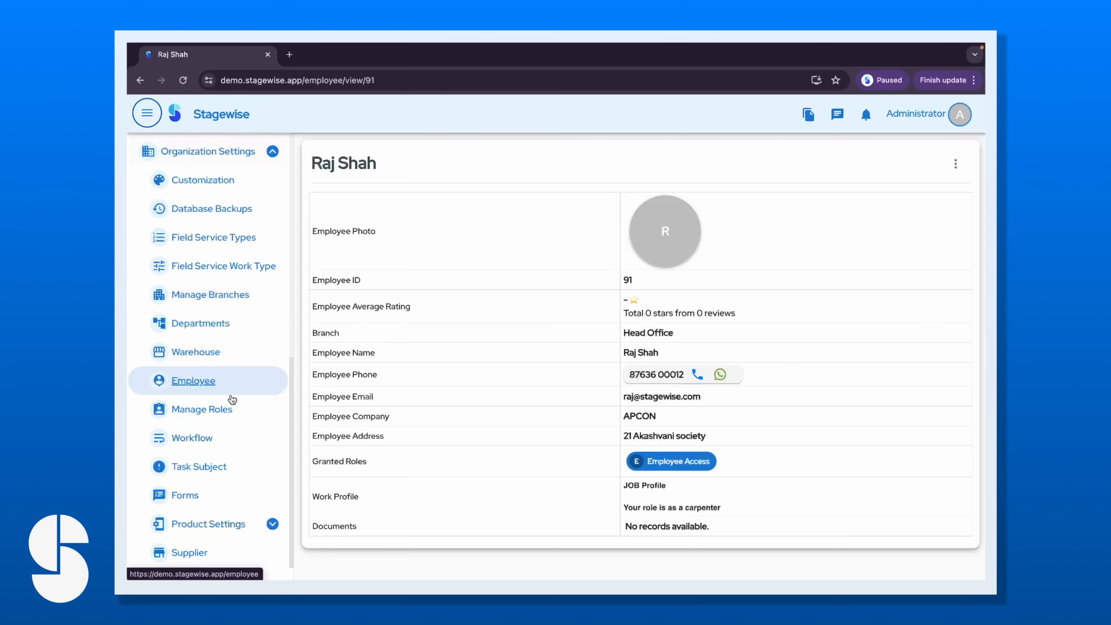
left_click(244, 415)
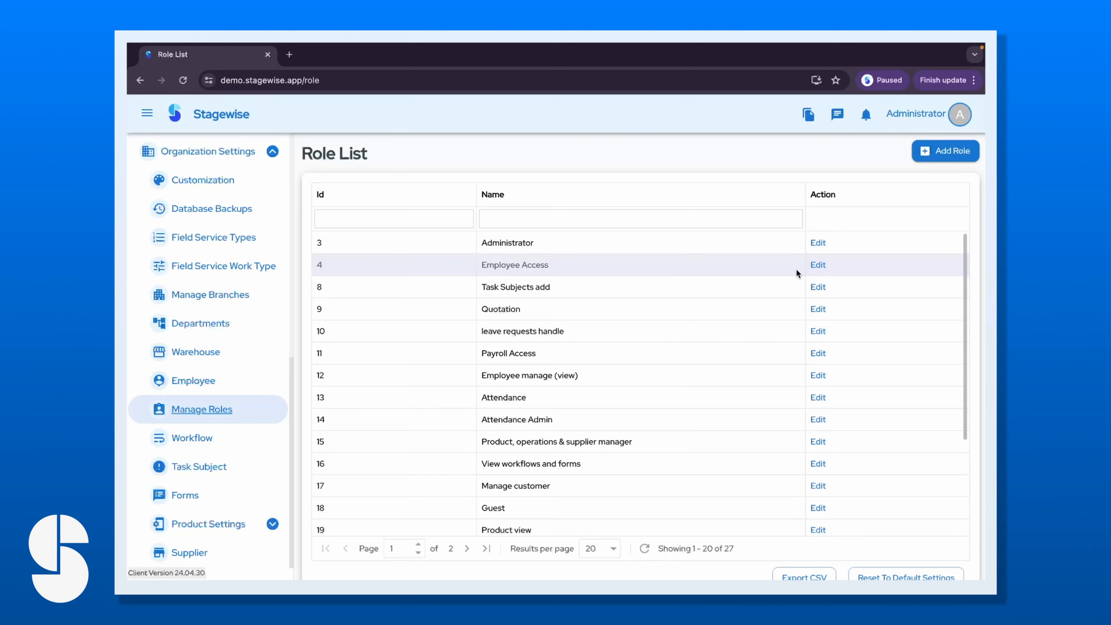
Review every route permission of the Employee Access role, then cancel without saving.
left_click(816, 268)
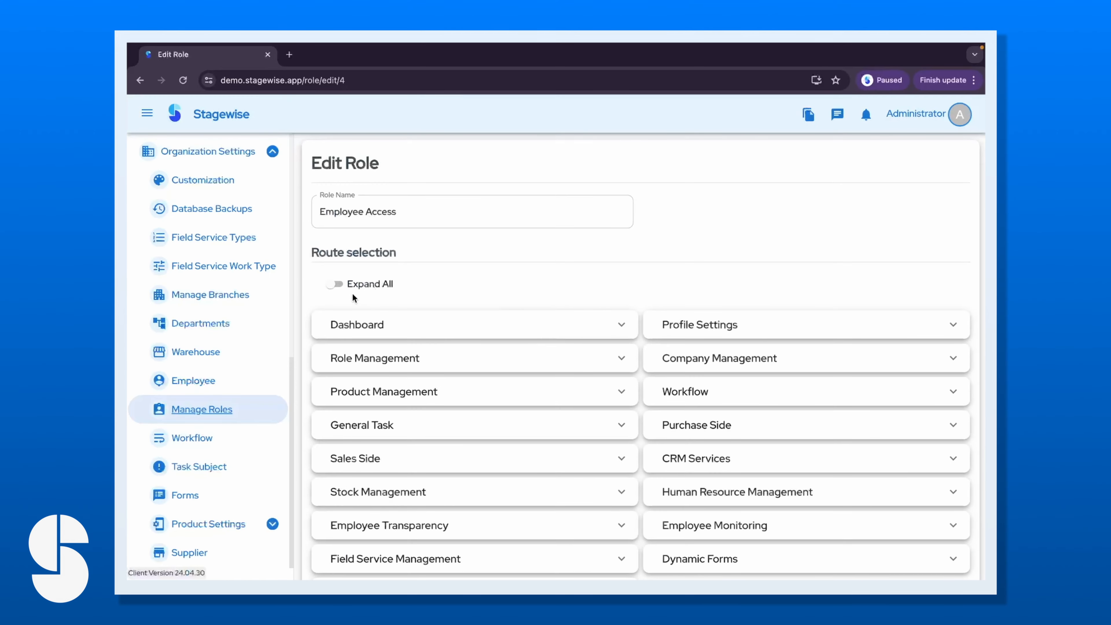
left_click(339, 285)
scroll(472, 355, "down", 2)
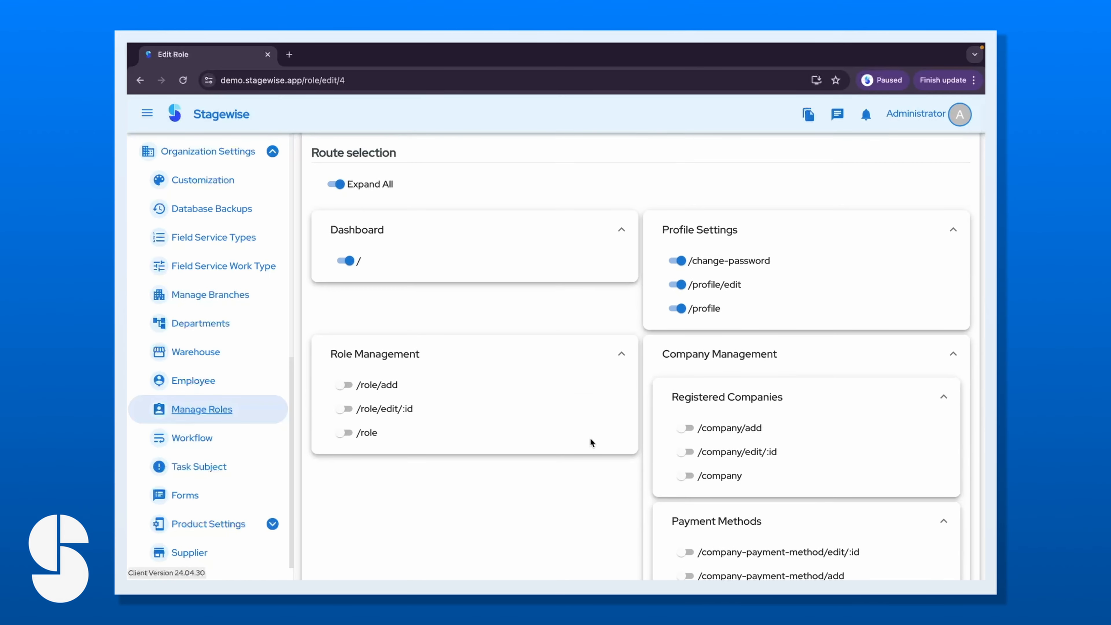
scroll(697, 206, "down", 2)
scroll(671, 348, "down", 10)
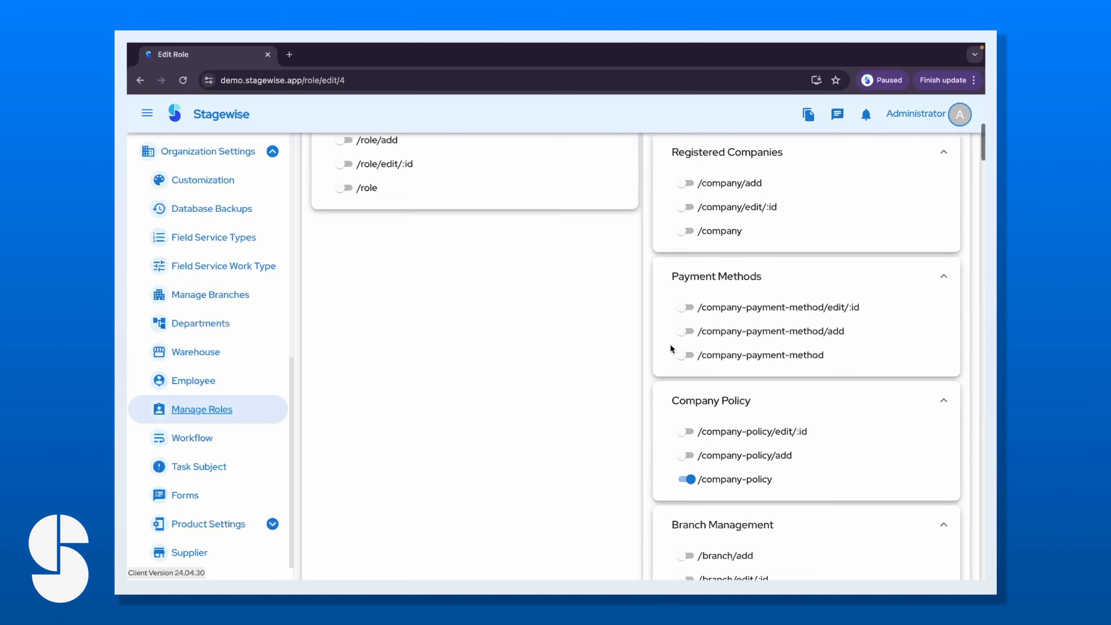
scroll(672, 348, "up", 3)
scroll(695, 287, "down", 15)
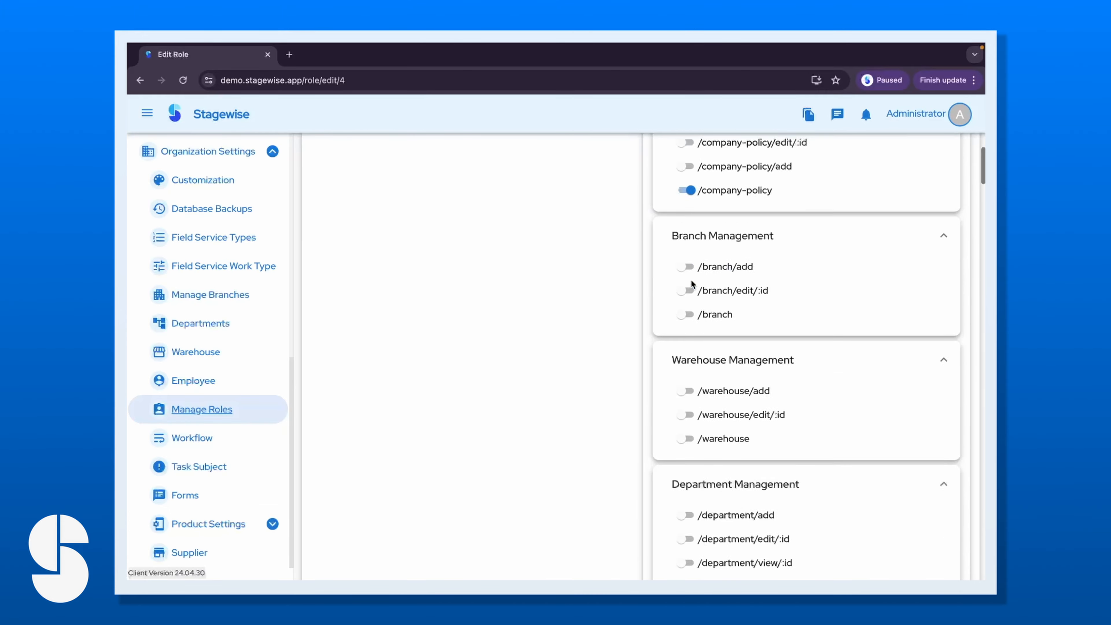
scroll(486, 406, "down", 15)
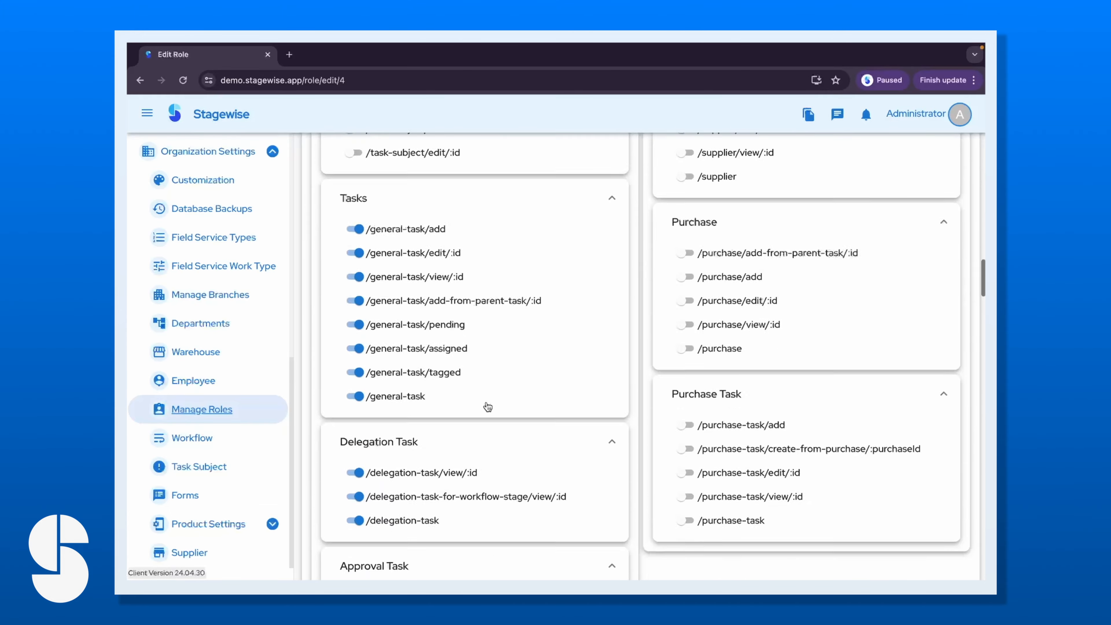
scroll(470, 420, "down", 5)
scroll(473, 427, "down", 20)
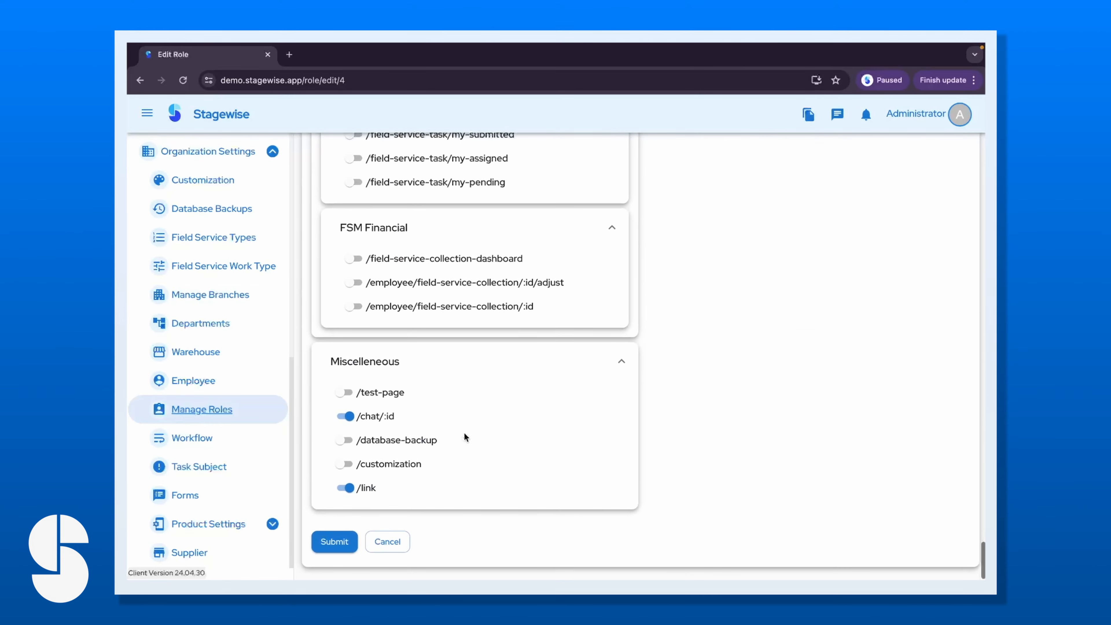
left_click(388, 542)
Start a new role and name it payroll_temp.
left_click(945, 153)
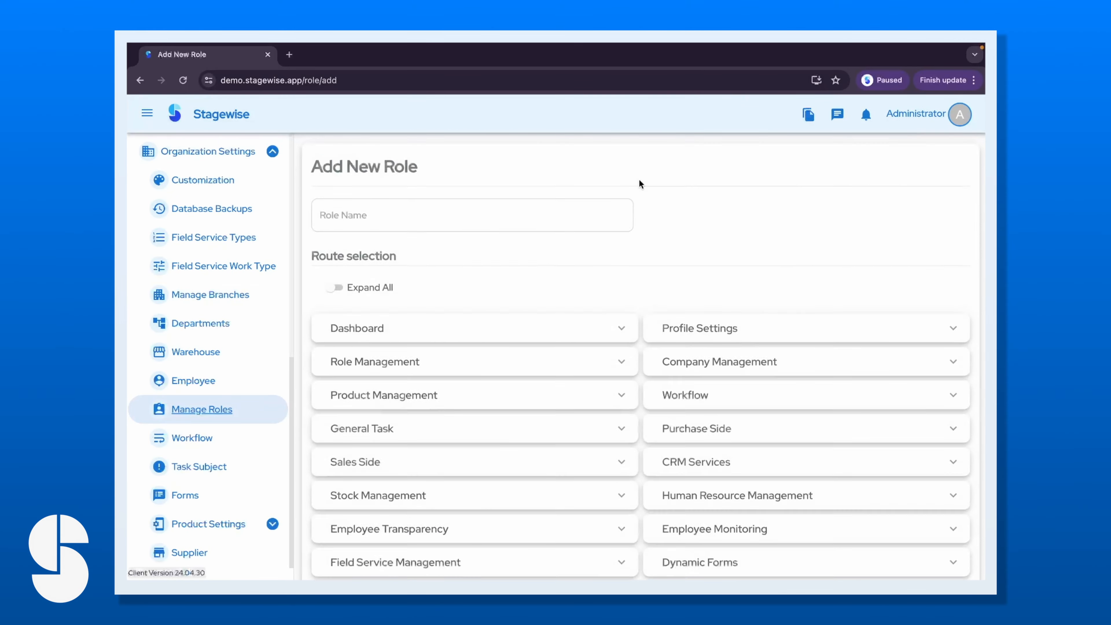
left_click(438, 214)
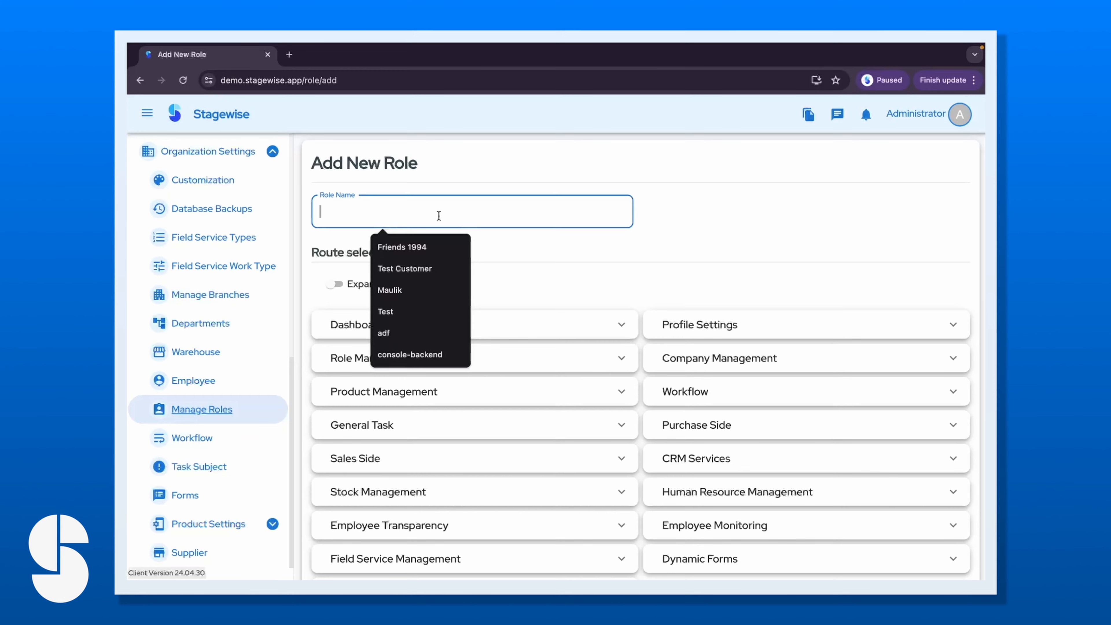
type("payroll_temp")
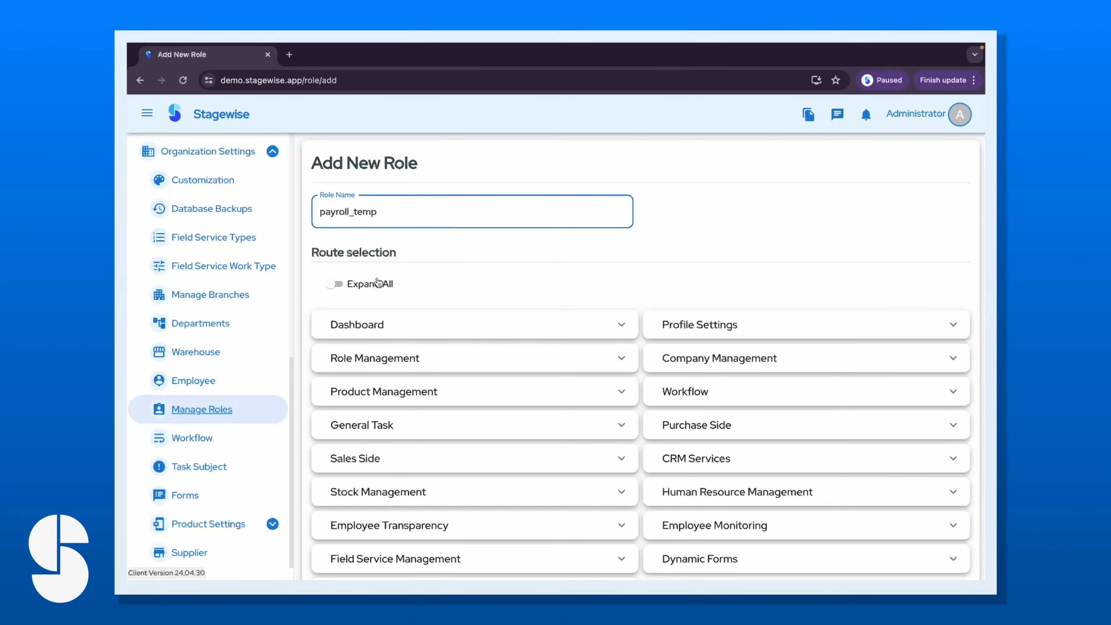
left_click(378, 283)
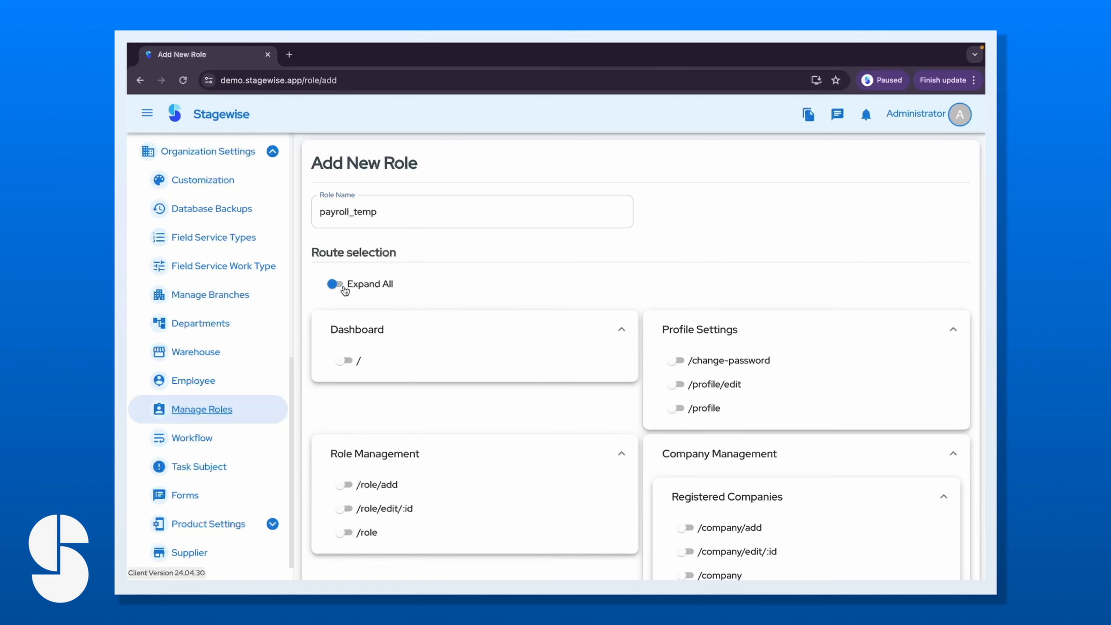
left_click(352, 287)
scroll(475, 463, "down", 2)
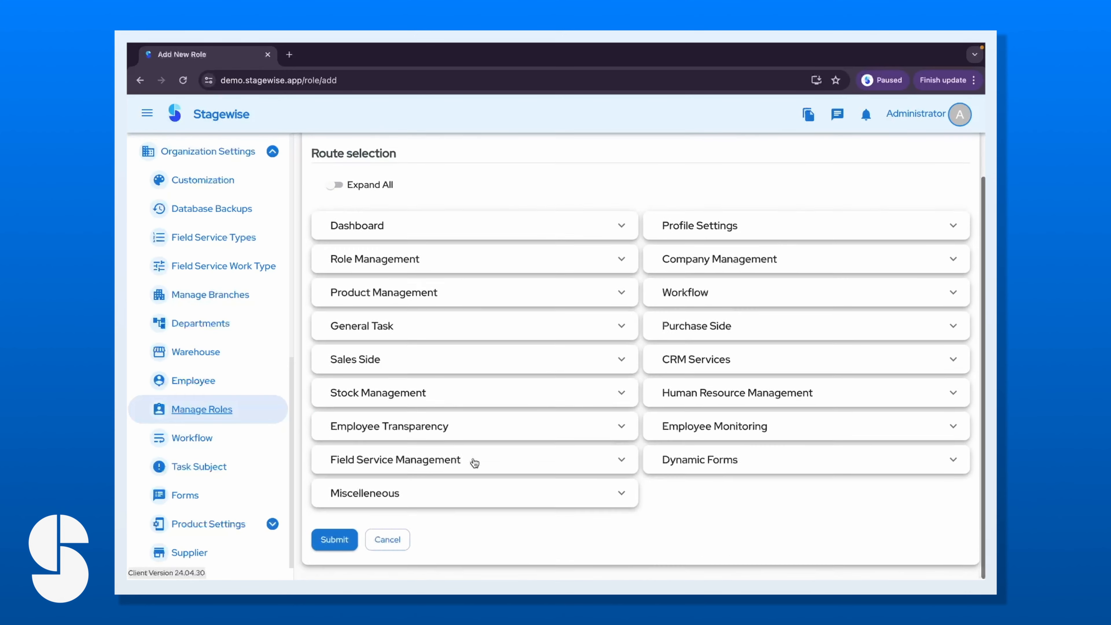
Allow the /my-payroll route under Employee Transparency, save the role, and check Role List page 2.
left_click(416, 428)
scroll(417, 429, "down", 2)
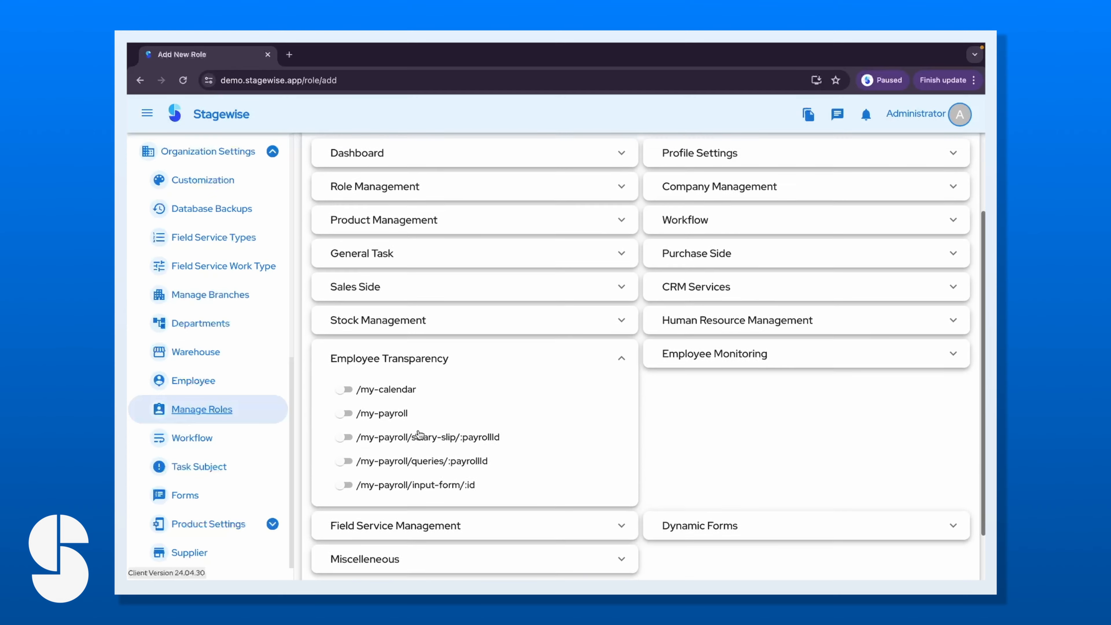
left_click(344, 403)
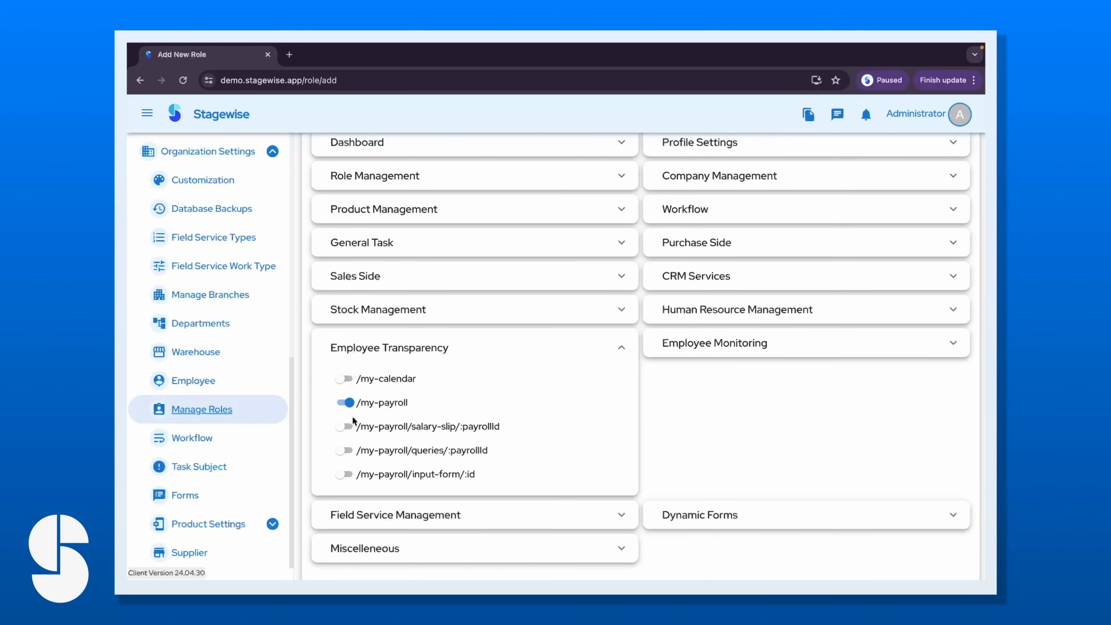
left_click(348, 400)
left_click(367, 347)
left_click(334, 541)
scroll(612, 394, "down", 5)
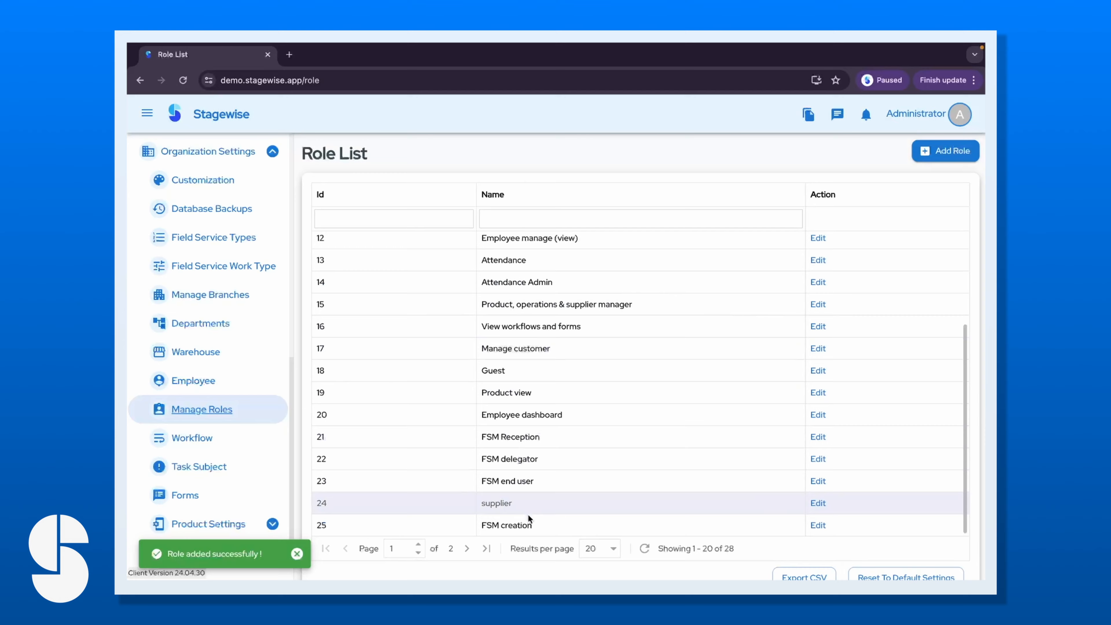
left_click(467, 548)
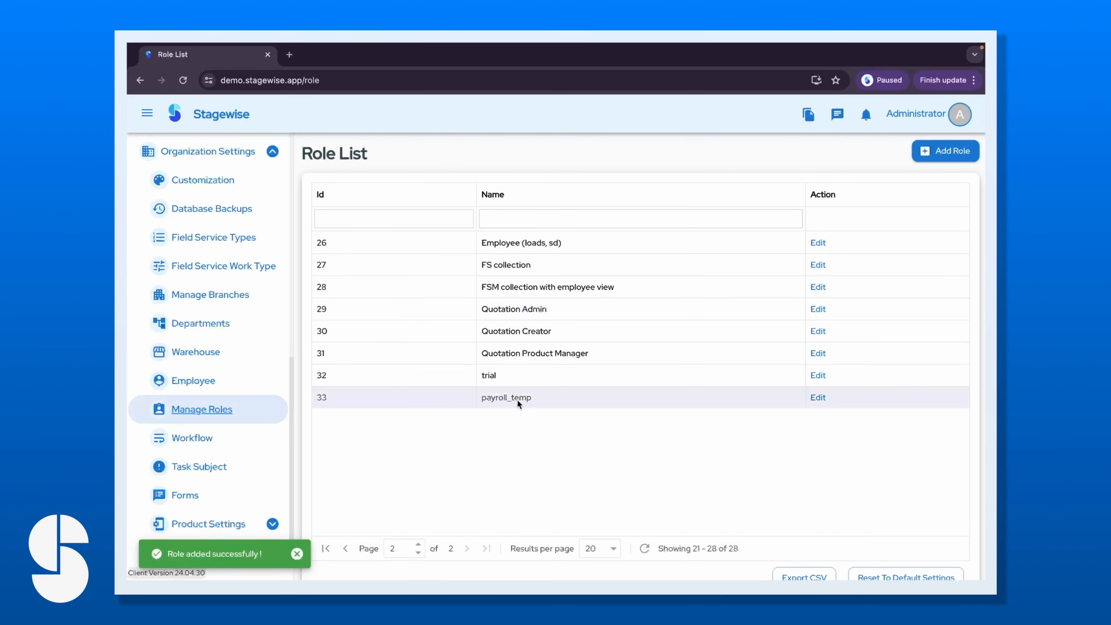
Open the employee's details for editing from the employee list.
left_click(197, 380)
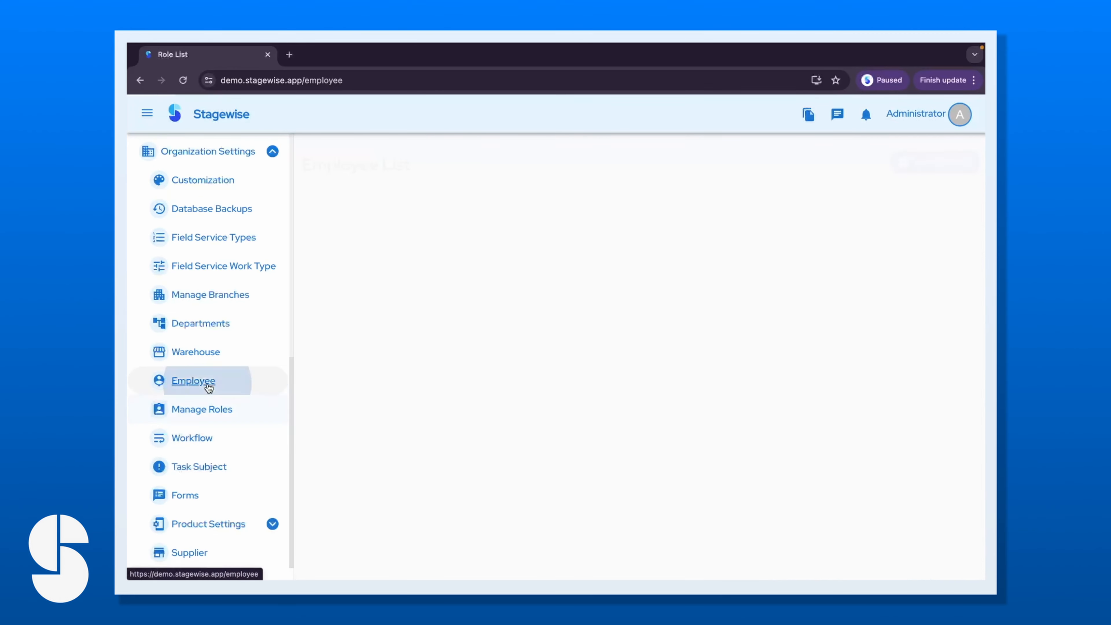
left_click(422, 292)
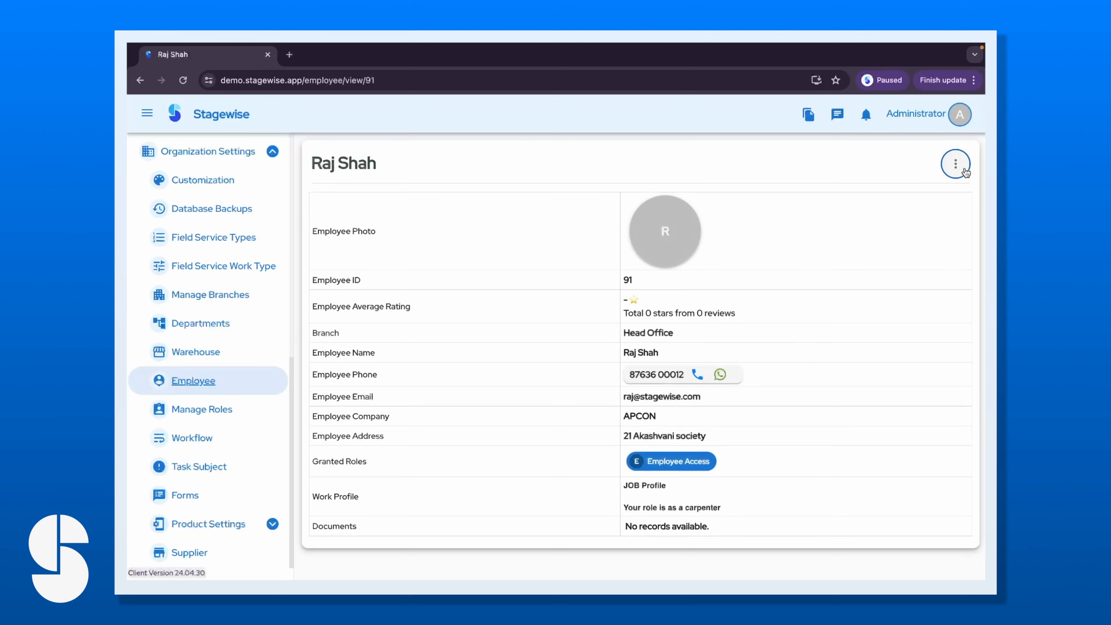
left_click(955, 164)
left_click(897, 214)
scroll(503, 385, "down", 5)
Add payroll_temp to the employee's roles and save the record.
left_click(431, 280)
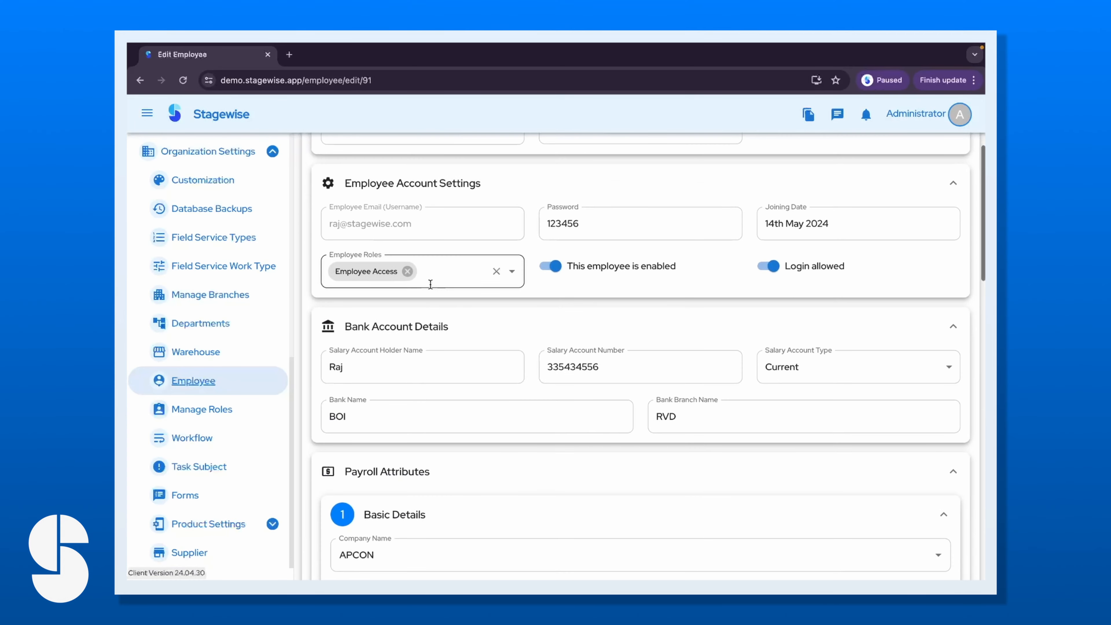
type("payrol")
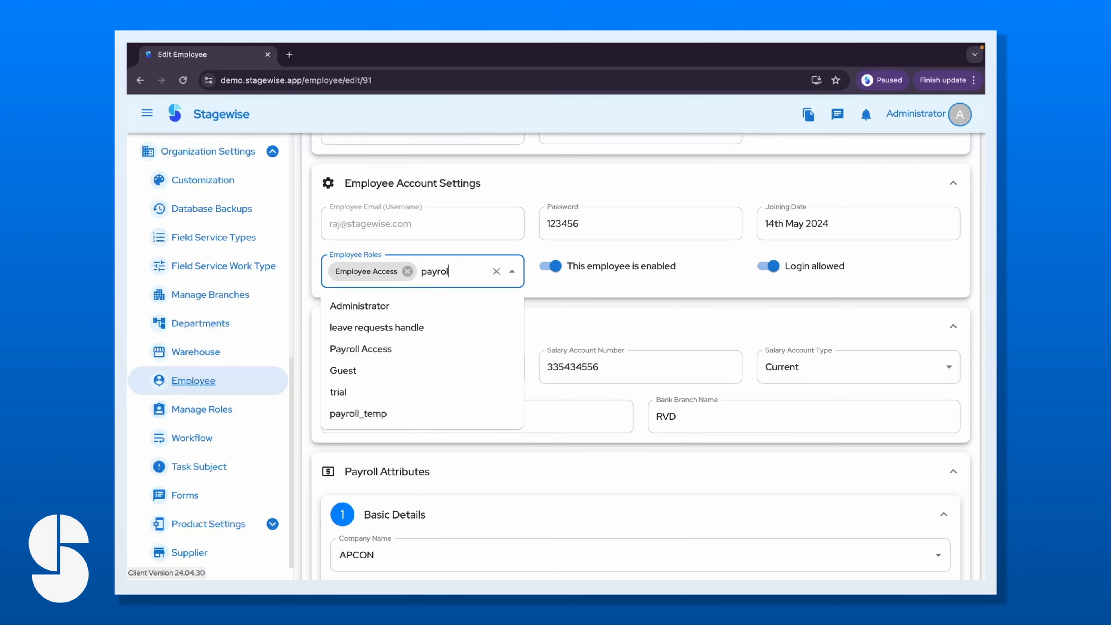
left_click(493, 414)
scroll(406, 303, "down", 20)
left_click(641, 555)
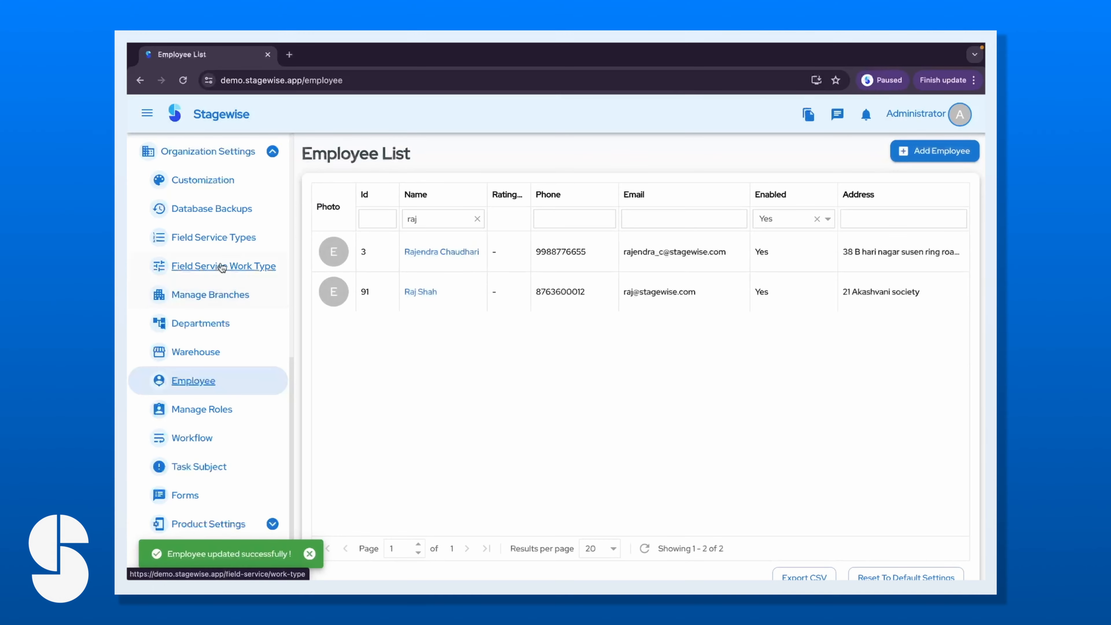
Reopen the employee's profile to check roles, then switch to the employee's session.
scroll(218, 264, "up", 10)
left_click(419, 297)
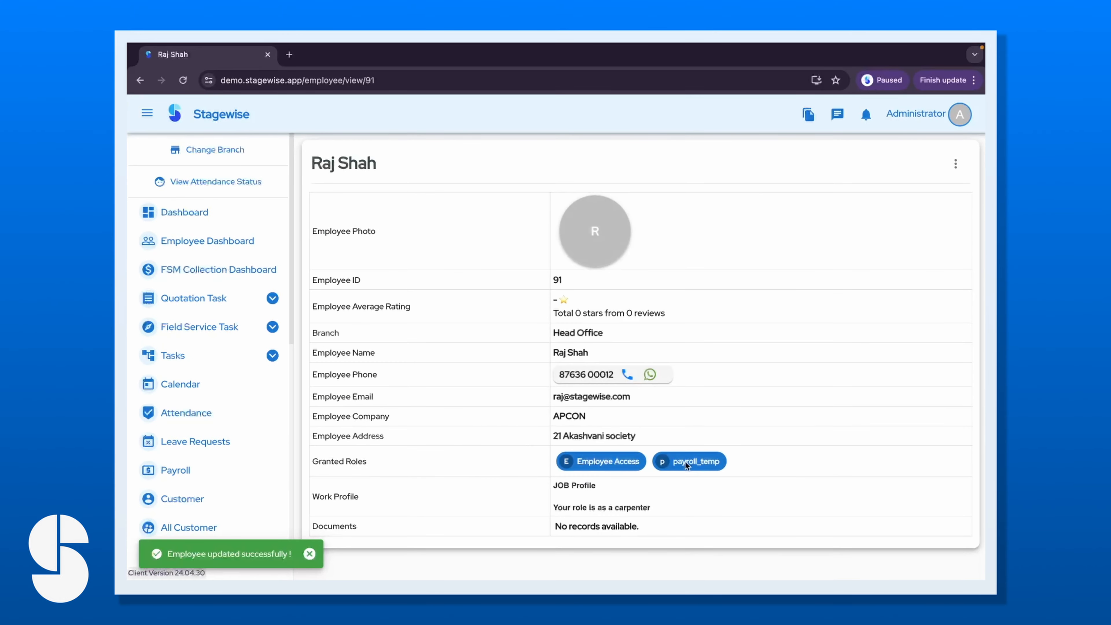
key("ctrl+Right")
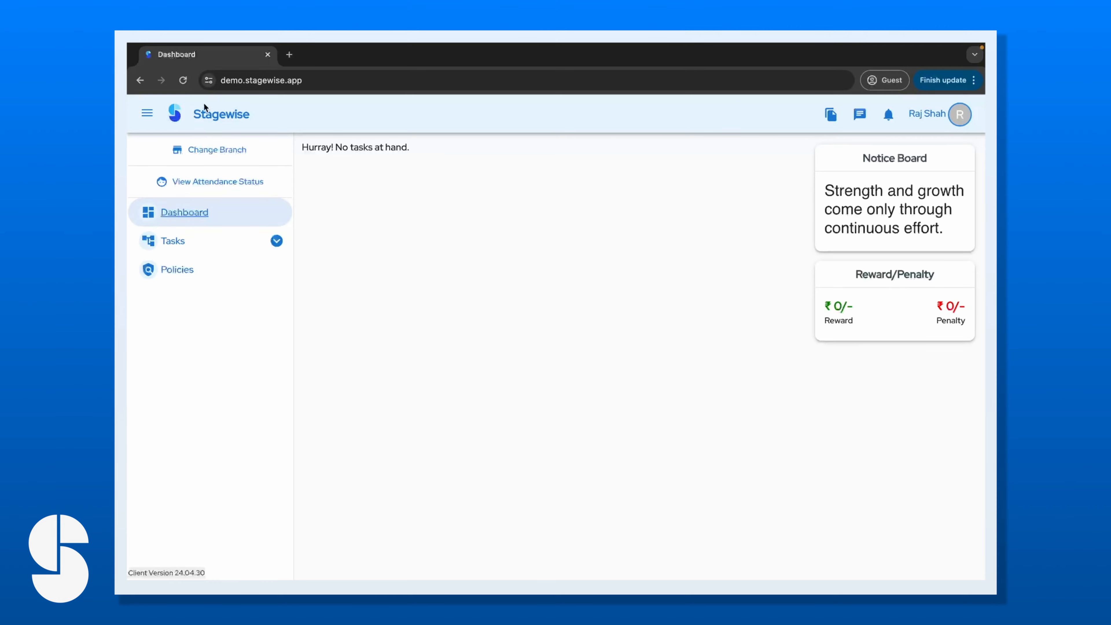
As the employee, reload and check the Payroll list showing months up to April 2024.
left_click(185, 85)
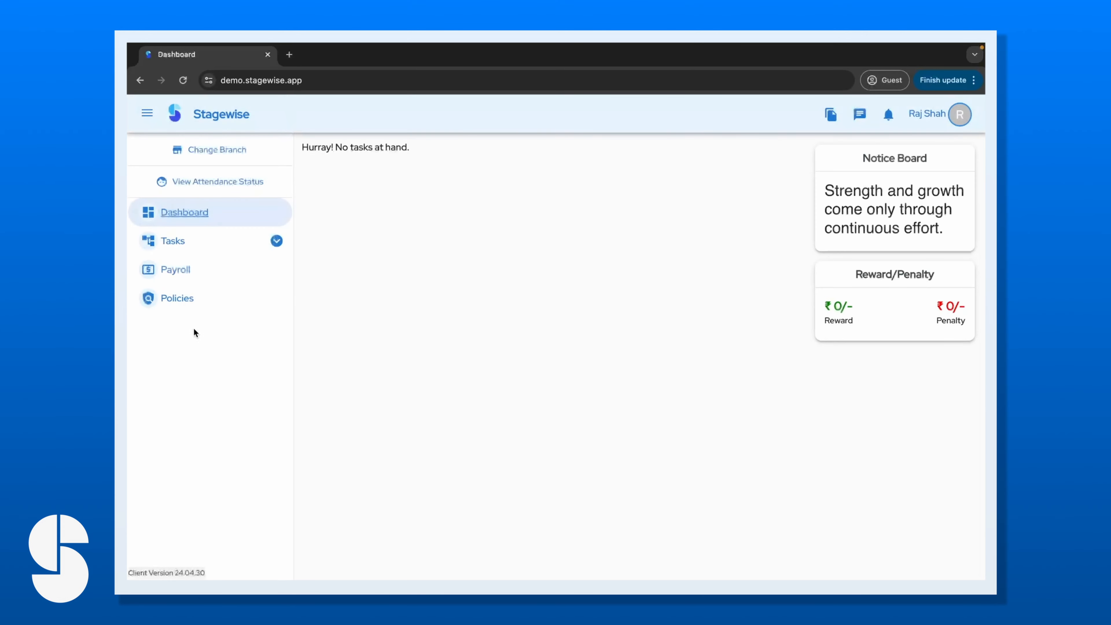
left_click(204, 274)
scroll(417, 386, "down", 3)
scroll(417, 386, "up", 3)
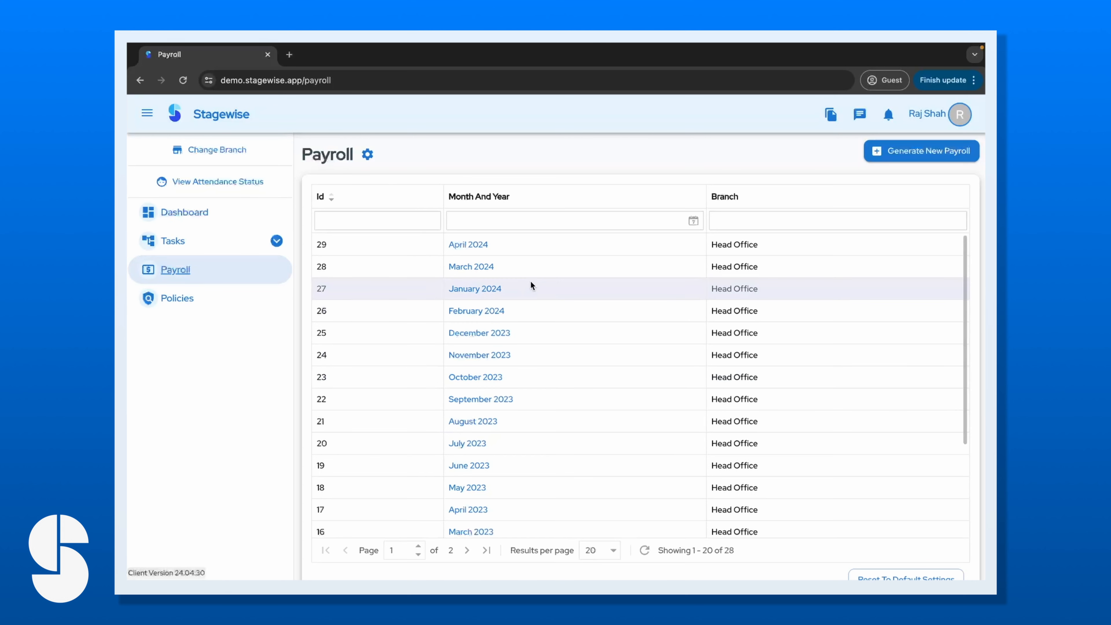
left_click(242, 217)
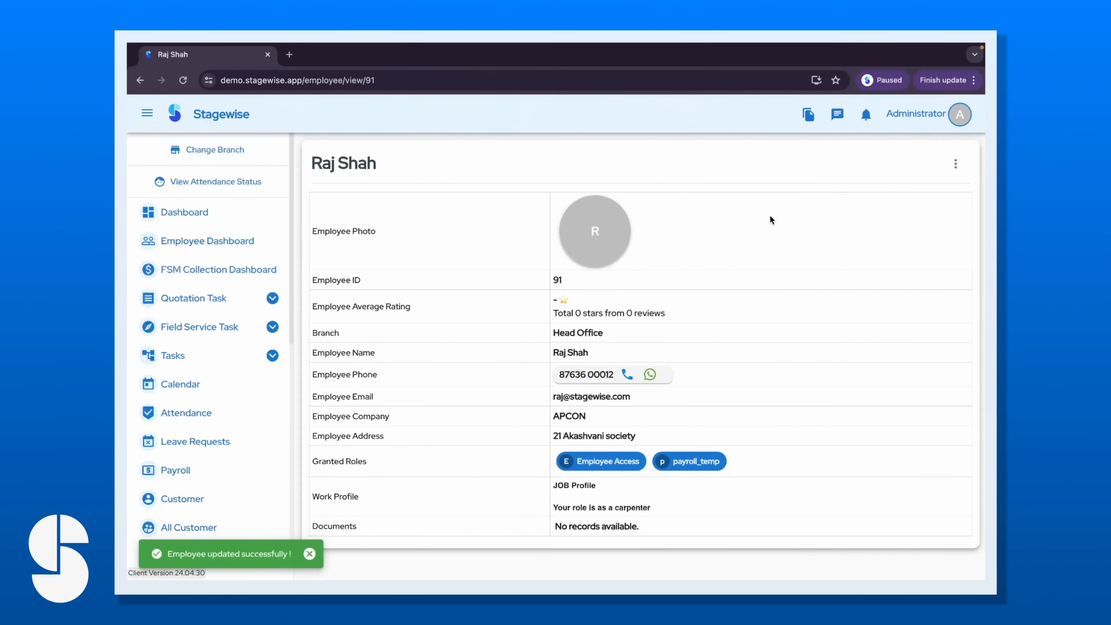
Remove the payroll_temp role from the employee and save the record.
left_click(955, 164)
left_click(866, 199)
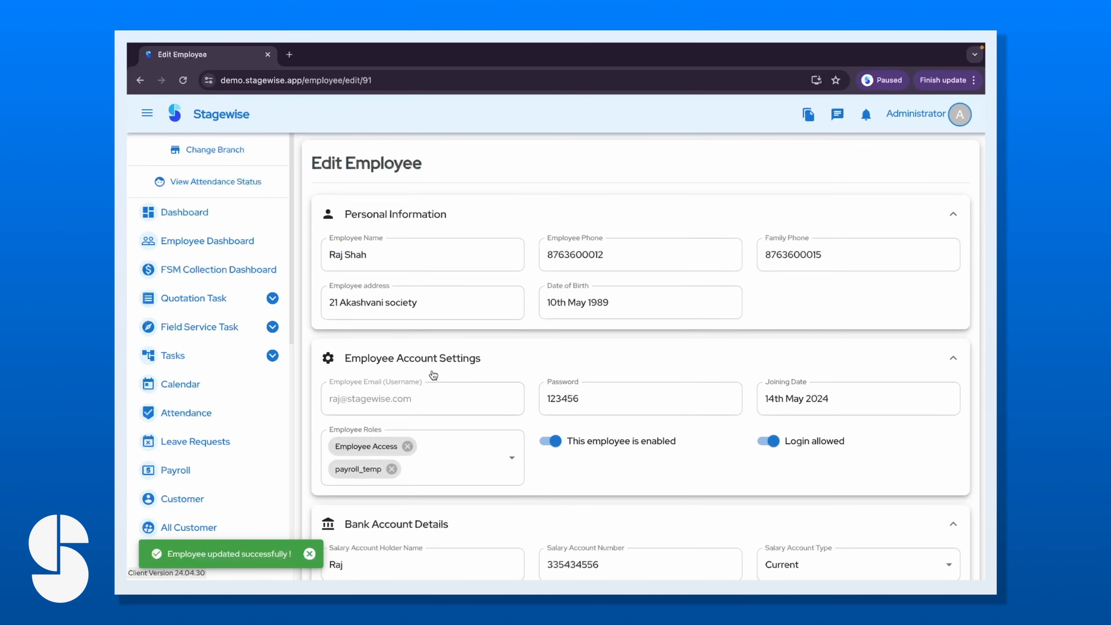
scroll(400, 349, "down", 3)
left_click(391, 336)
scroll(433, 432, "down", 15)
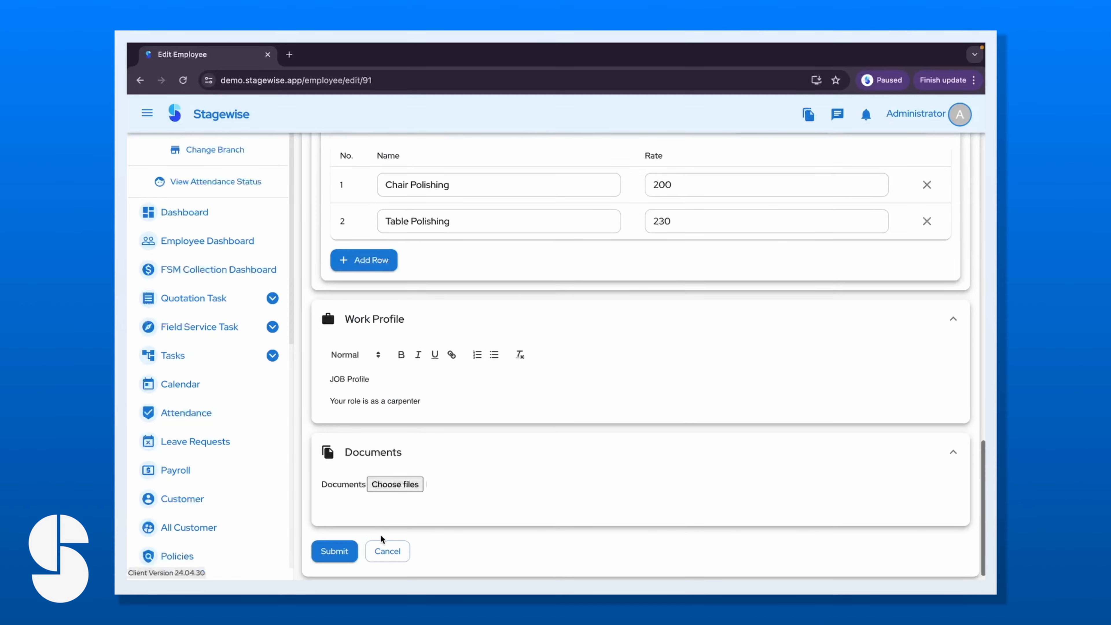
left_click(343, 553)
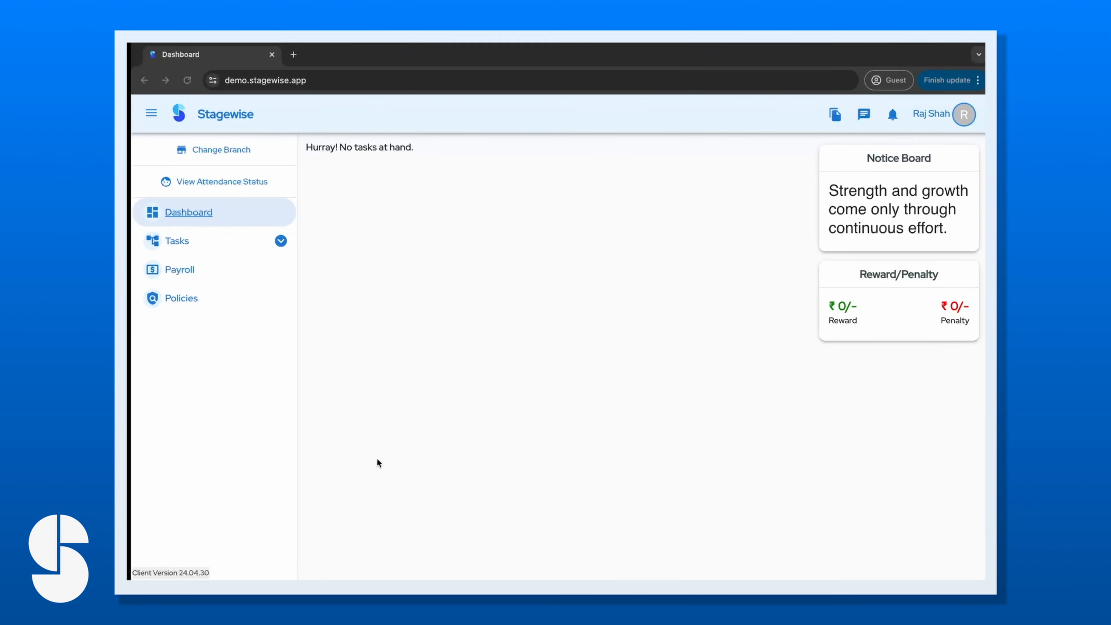
Open the April 2024 payroll details from the payroll list.
left_click(216, 271)
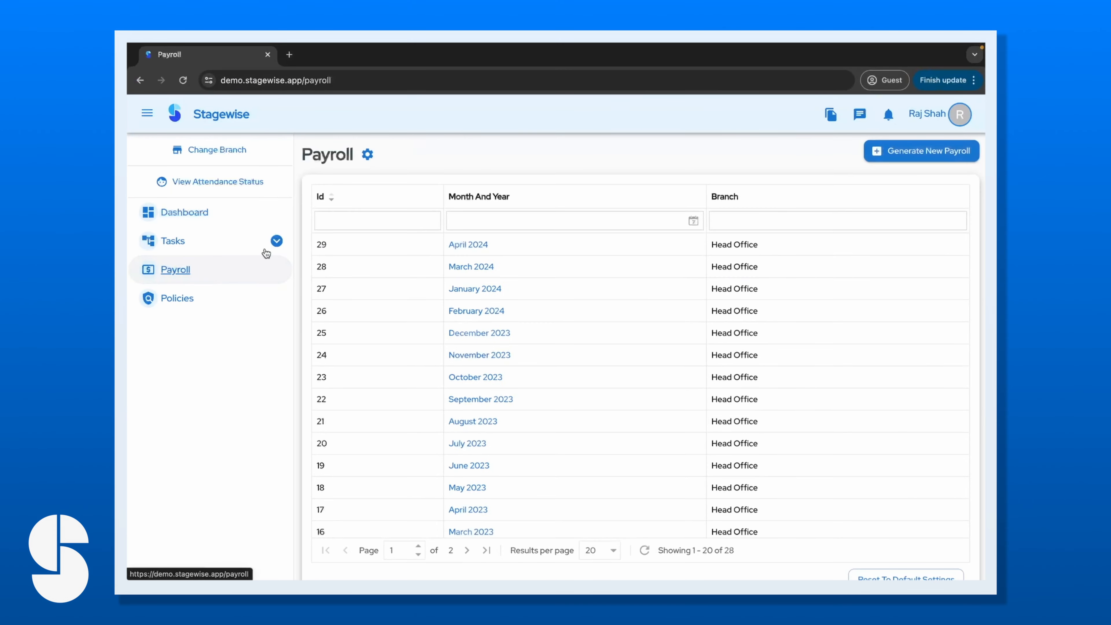
left_click(228, 241)
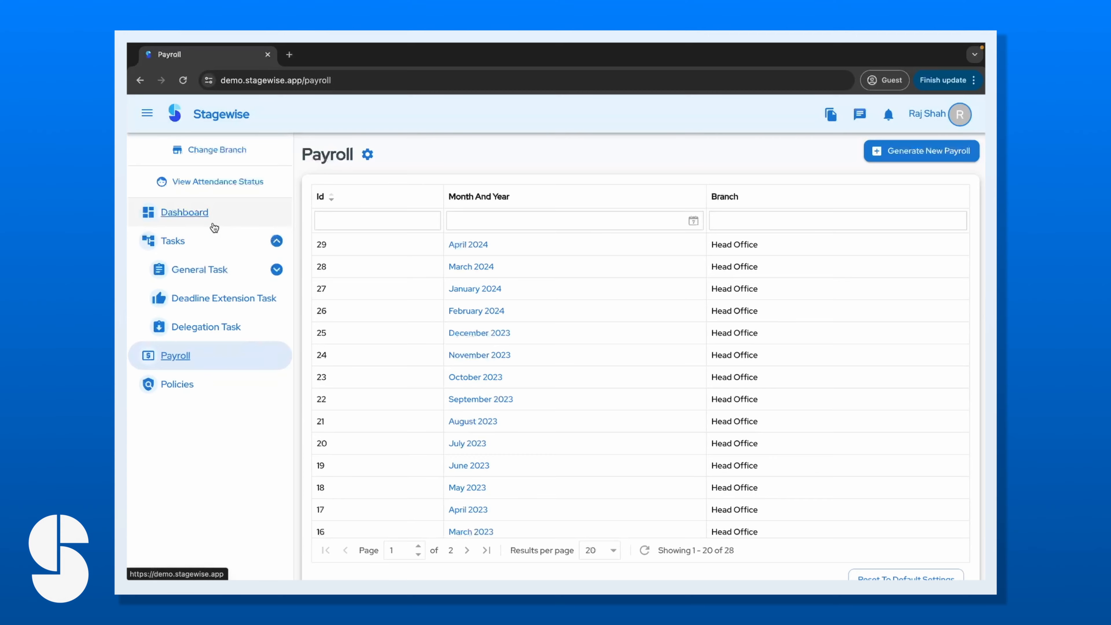
left_click(453, 249)
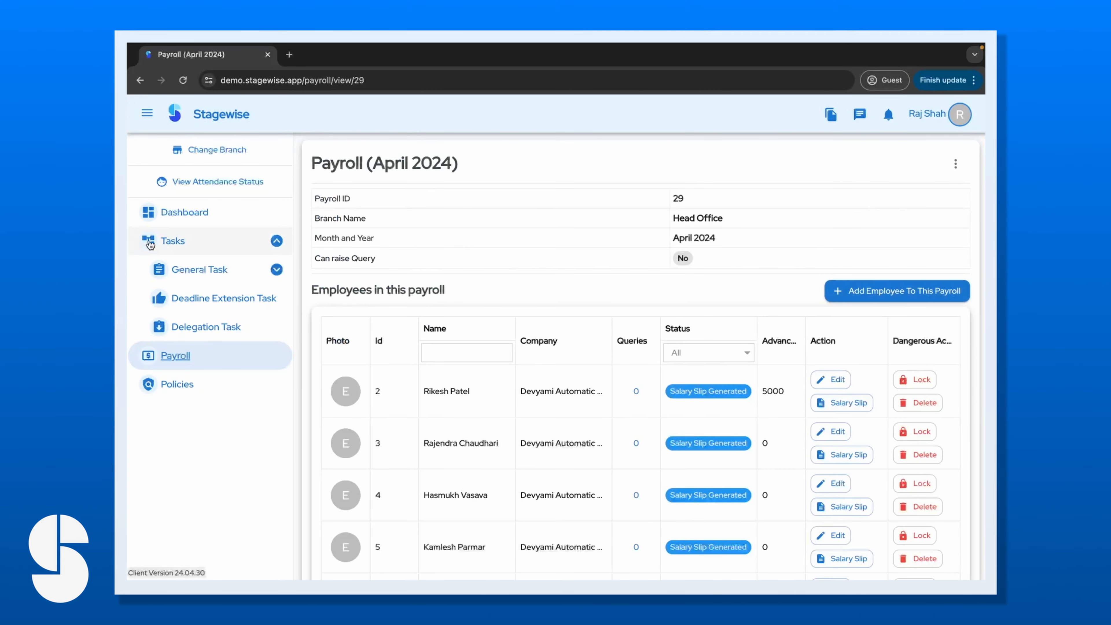
left_click(191, 222)
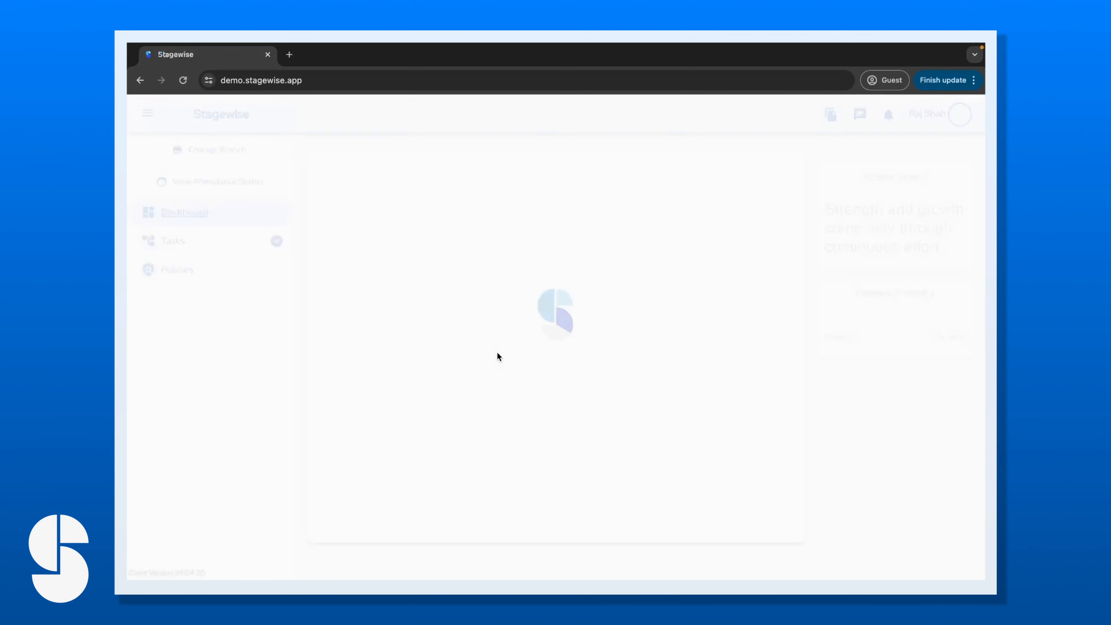
Browse the General Task > Workflow Stage Task list and Policies, ending on the dashboard.
left_click(226, 241)
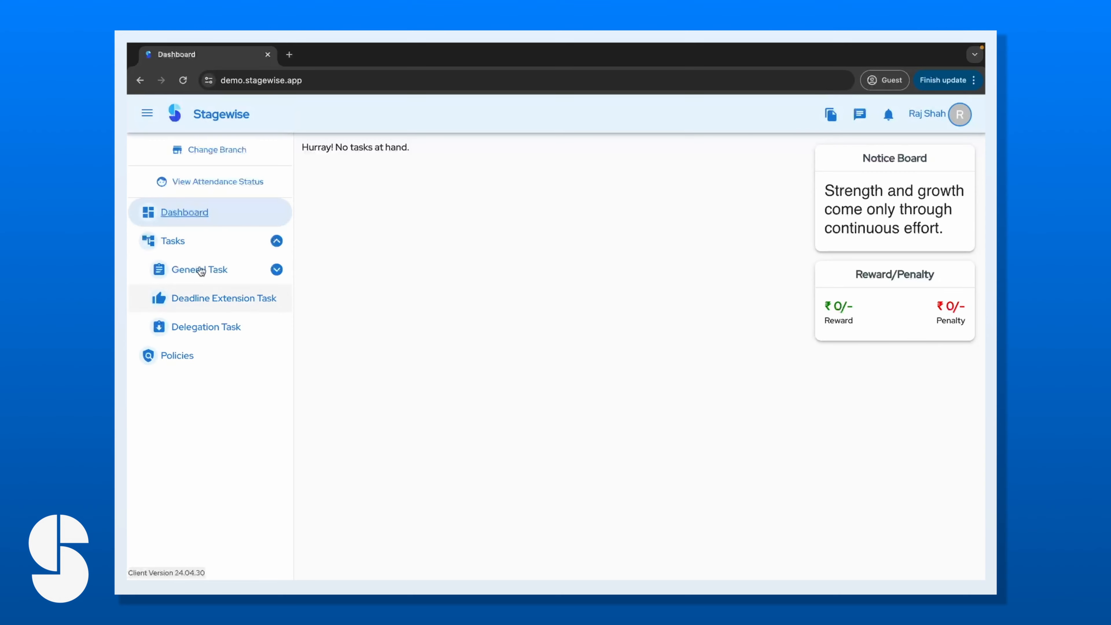
left_click(225, 271)
left_click(225, 298)
left_click(214, 242)
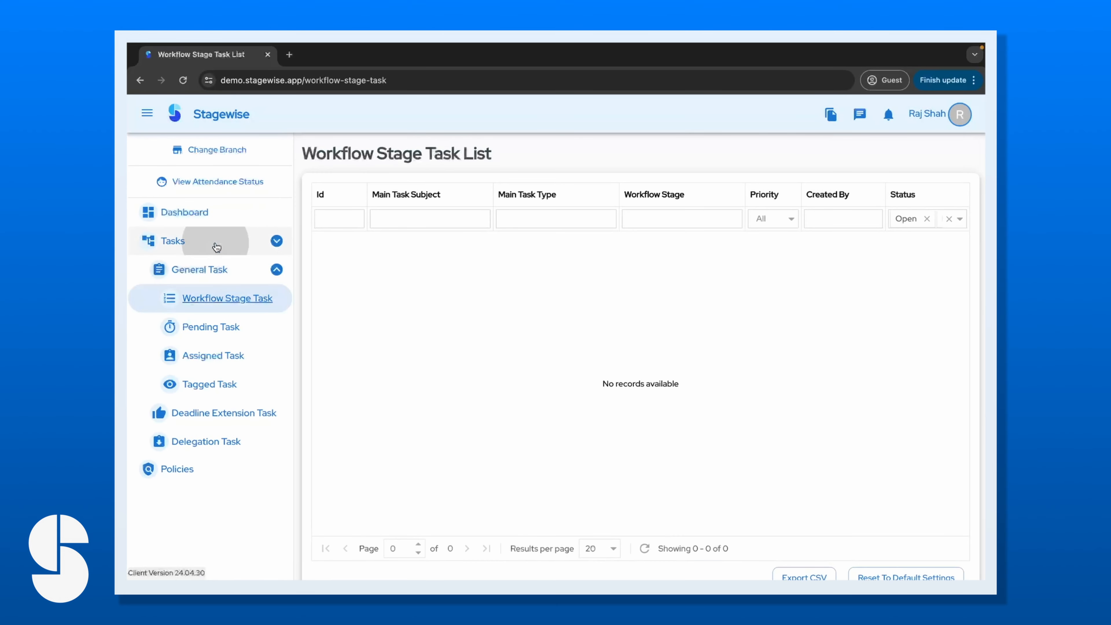
left_click(210, 213)
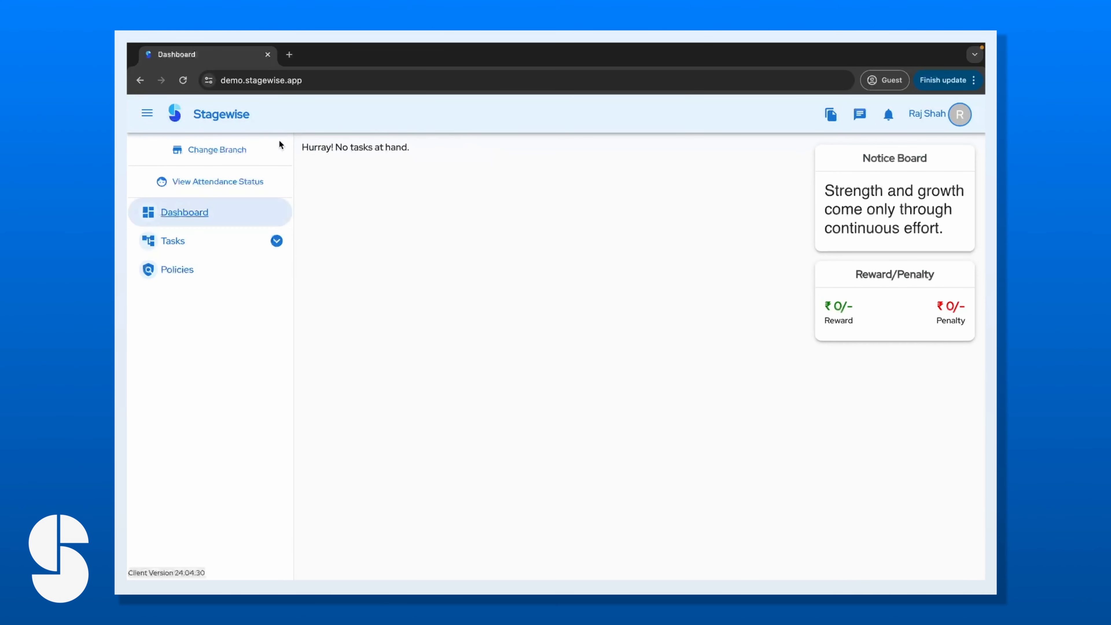
left_click(228, 280)
left_click(234, 215)
left_click(230, 245)
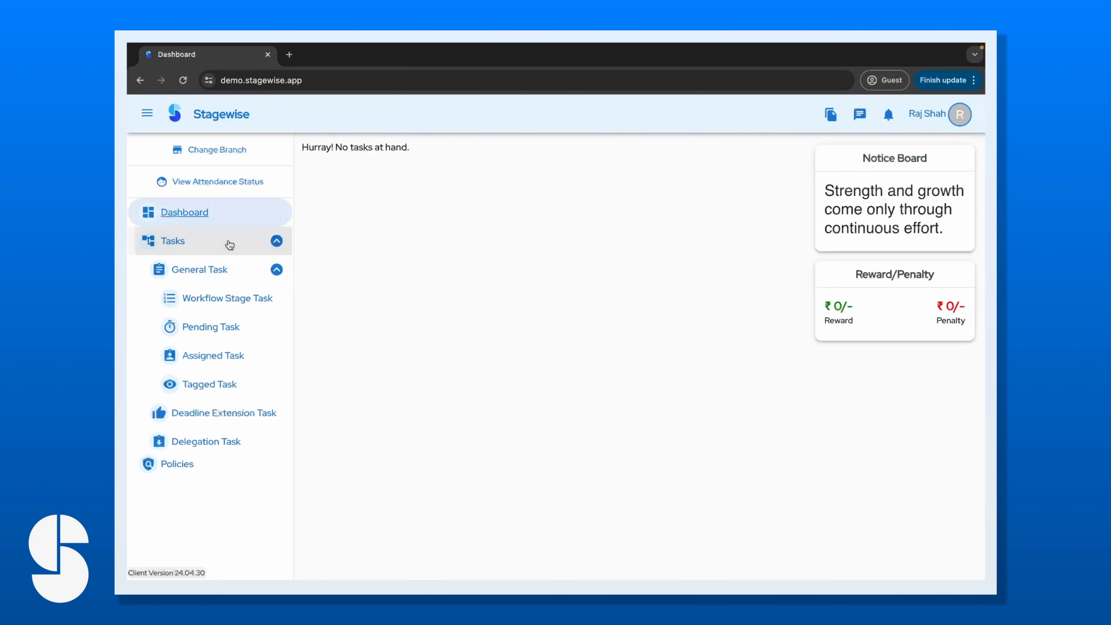
left_click(226, 243)
left_click(226, 218)
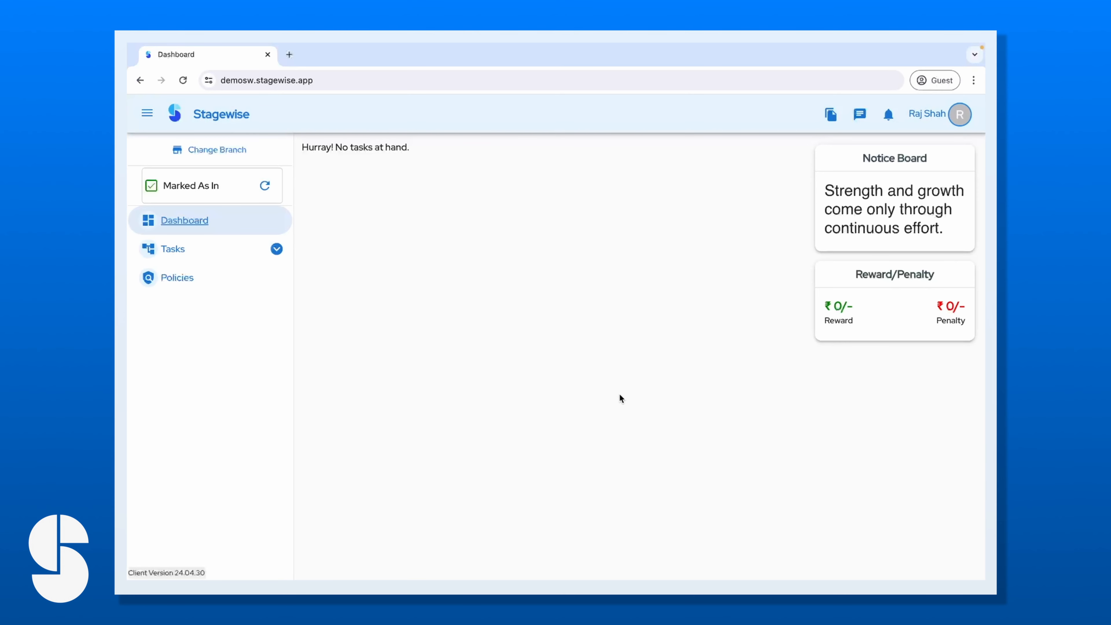
Check the employee's own My Payroll list.
left_click(958, 123)
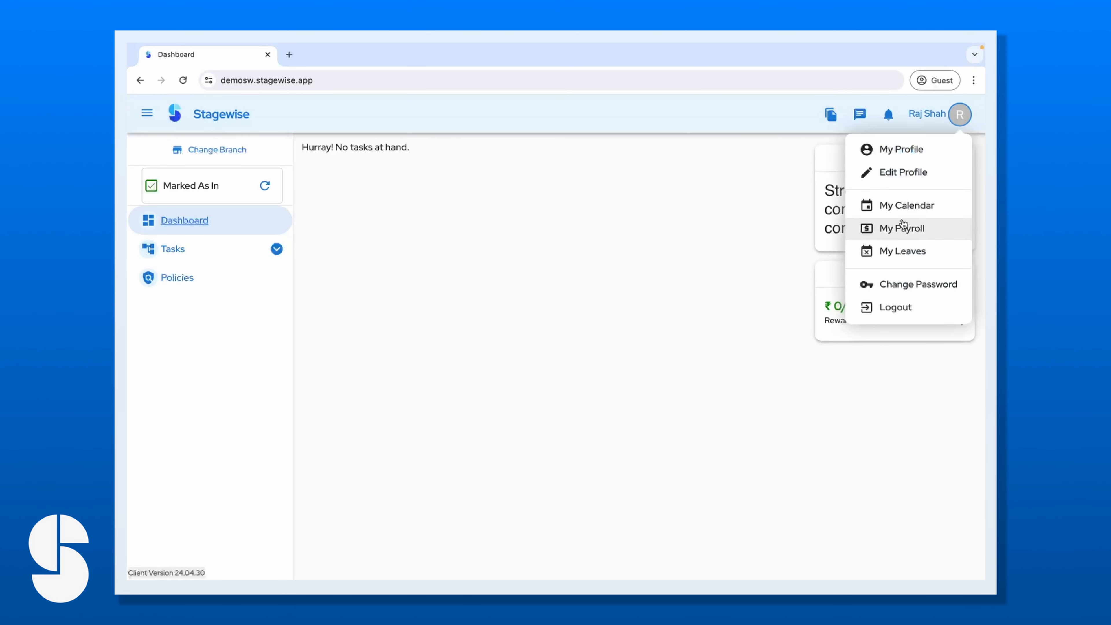
left_click(896, 230)
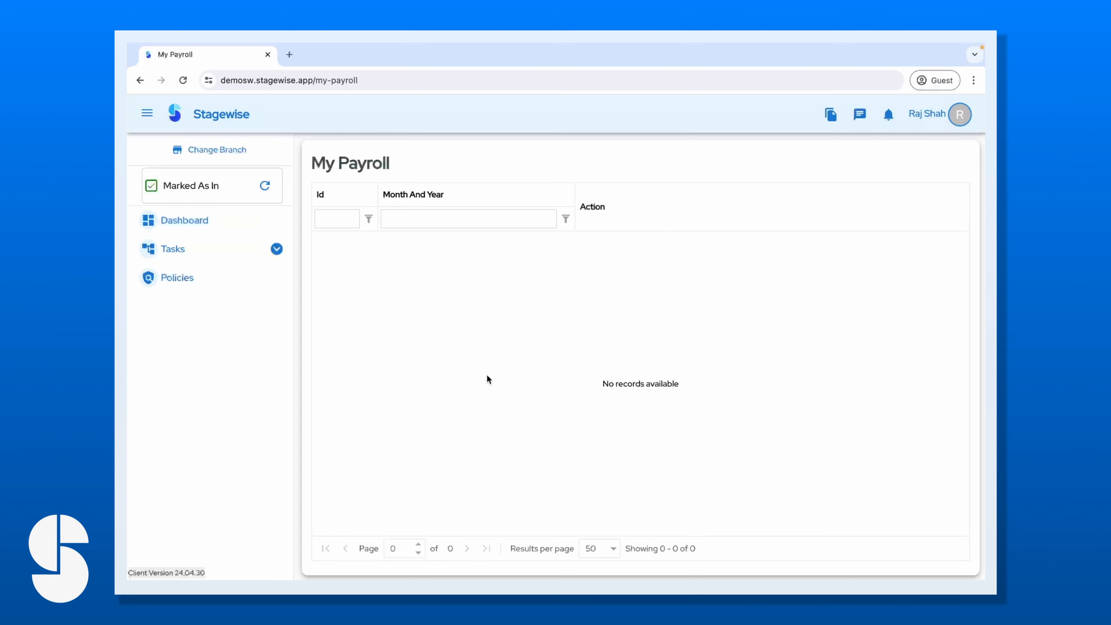
left_click(213, 232)
View April 2024 in the employee's My Calendar, then return to the dashboard.
left_click(959, 118)
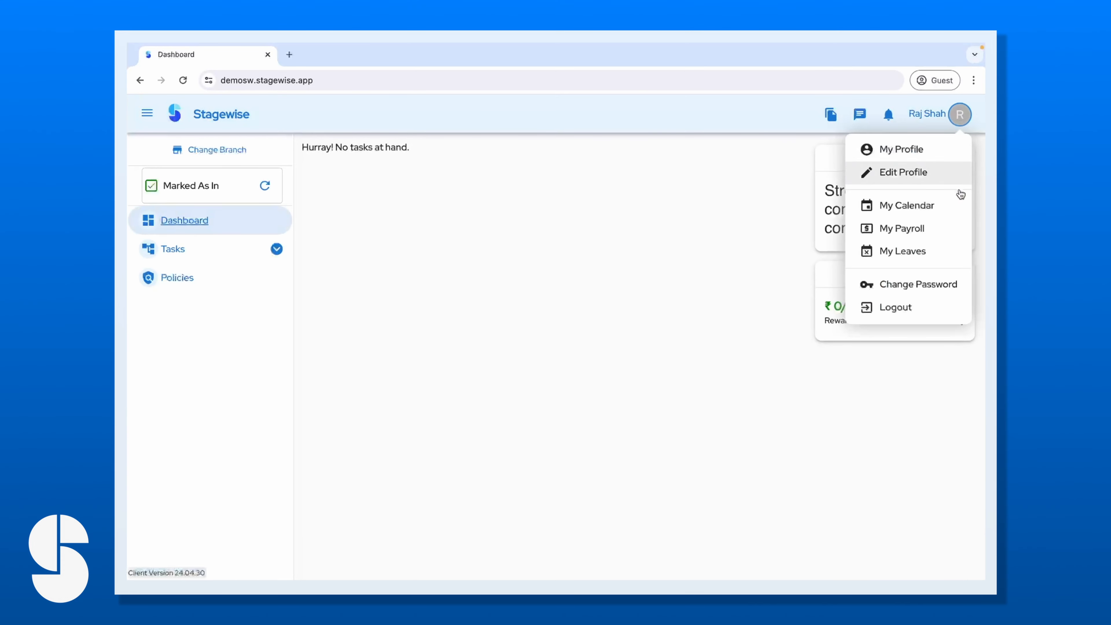
left_click(914, 208)
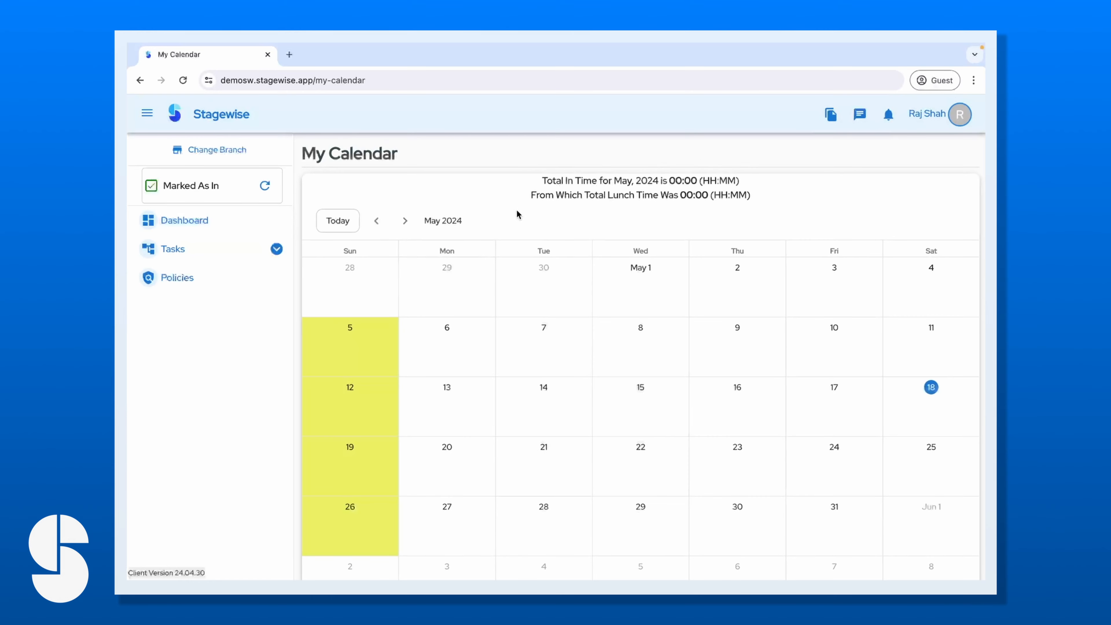
left_click(377, 221)
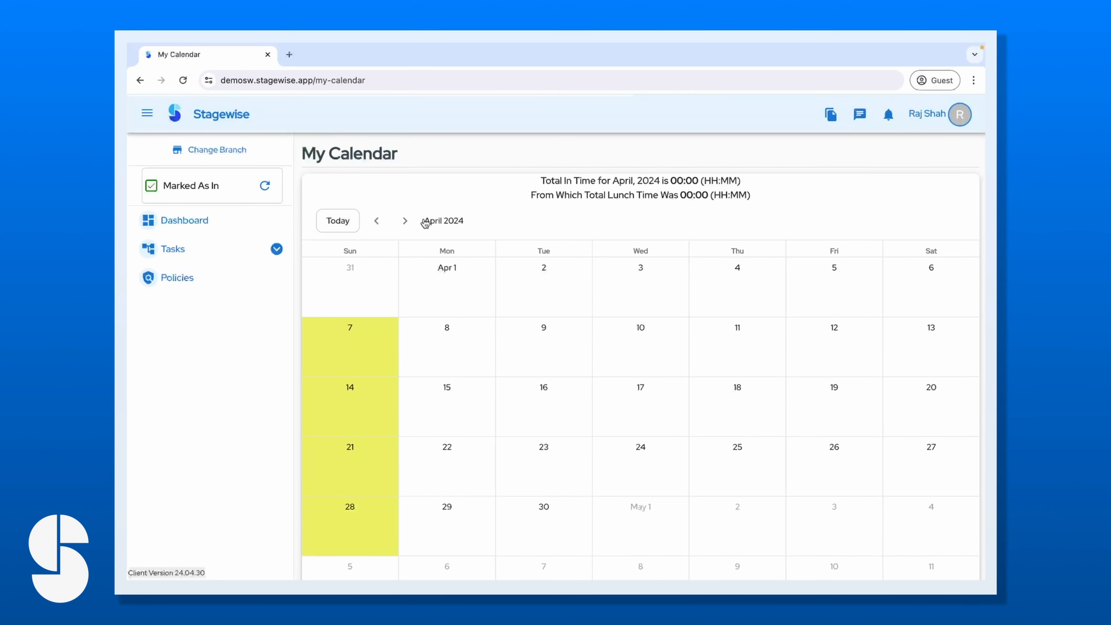
left_click(407, 222)
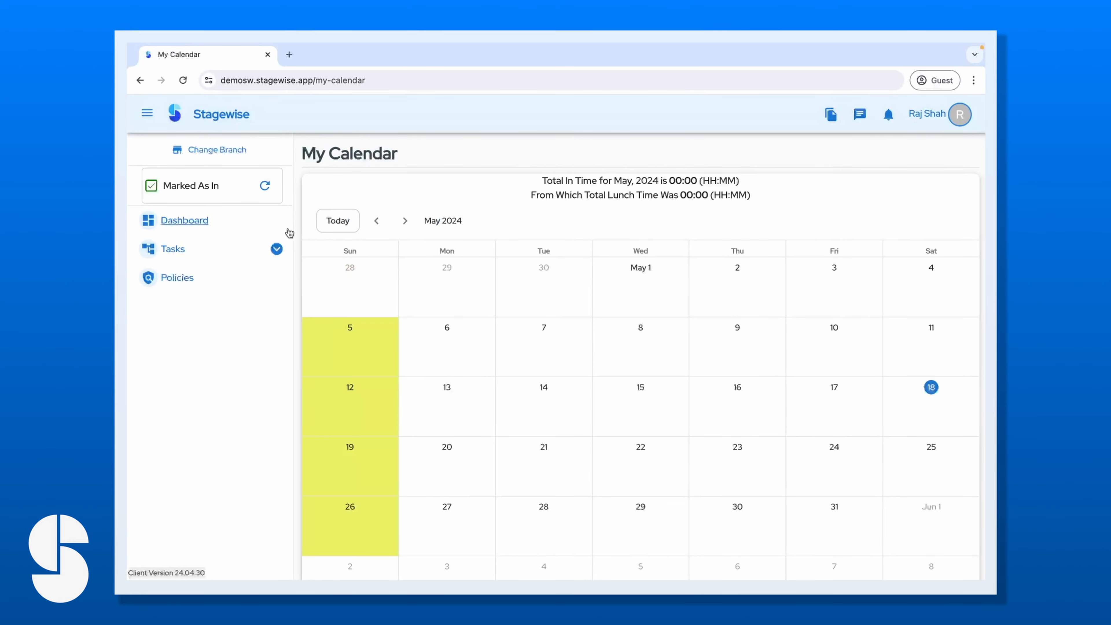
left_click(286, 231)
left_click(952, 125)
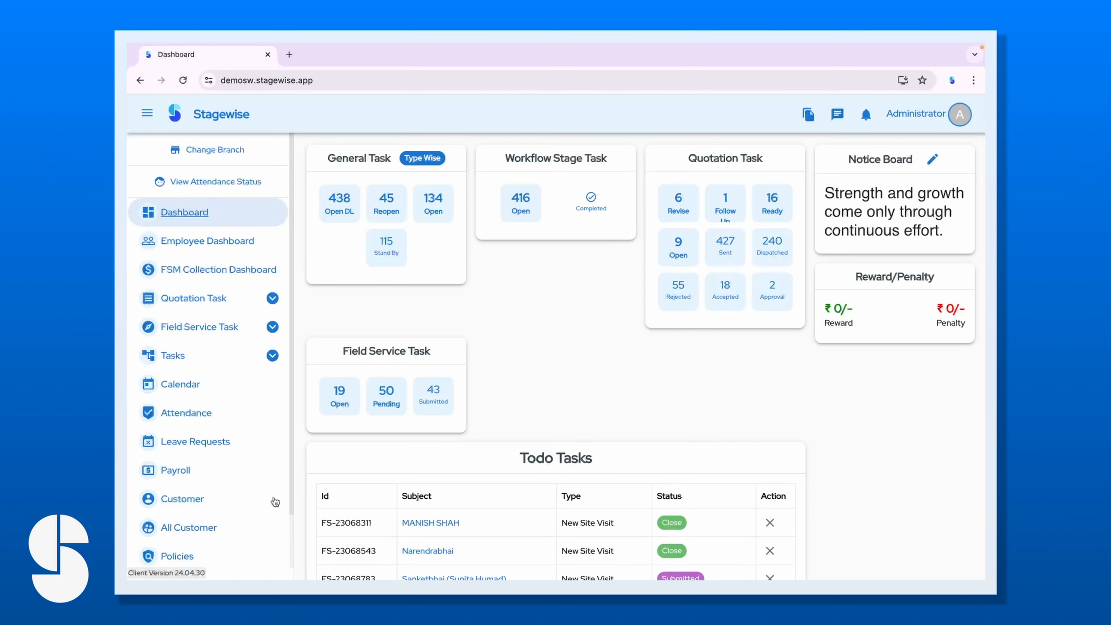
Open the company calendar at April 2024.
left_click(218, 239)
left_click(220, 213)
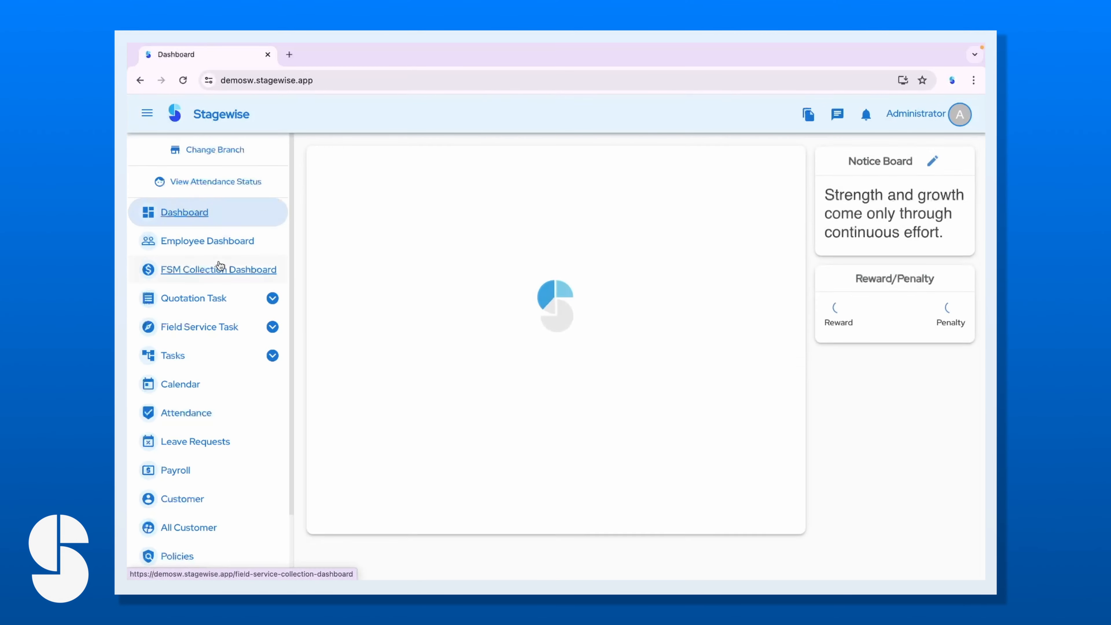
left_click(200, 387)
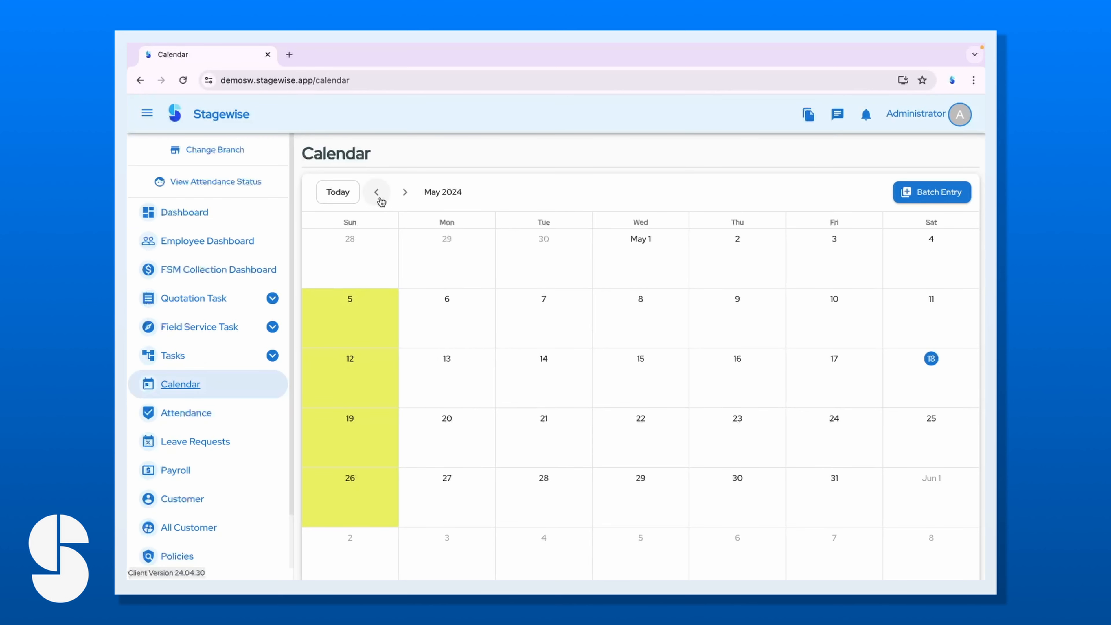
left_click(377, 192)
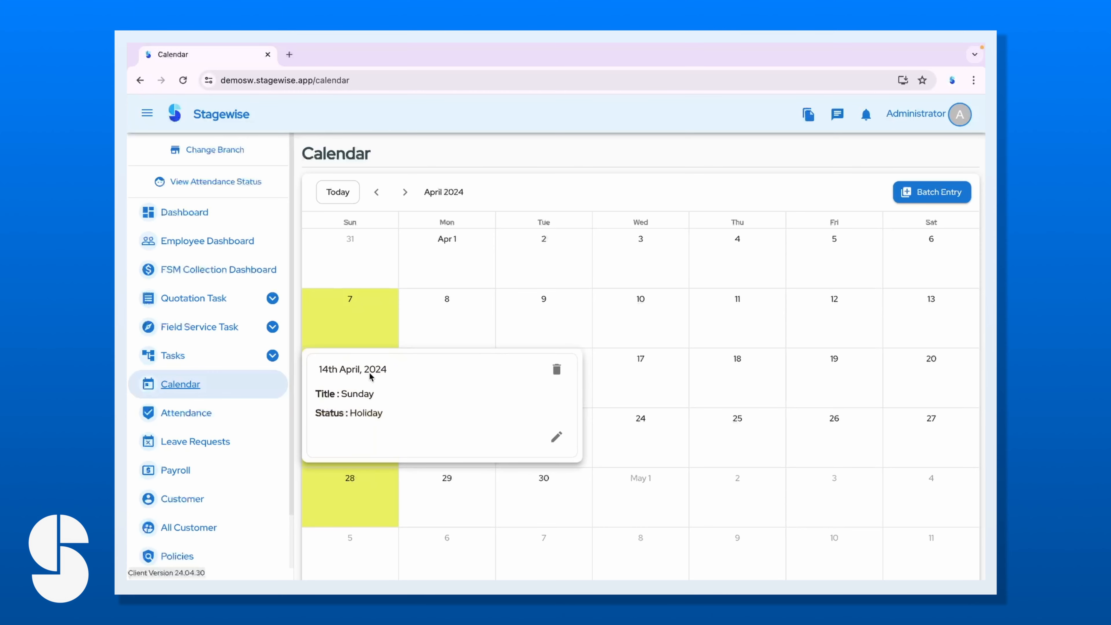
Delete and re-add 14 April as a Holiday entry.
left_click(554, 367)
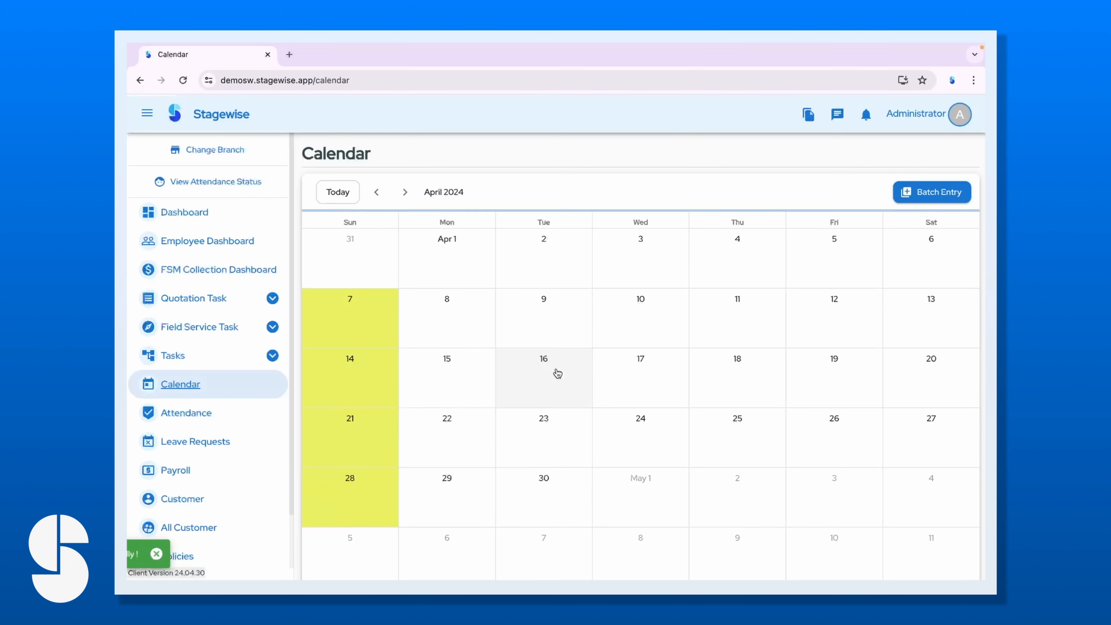
left_click(354, 383)
left_click(415, 399)
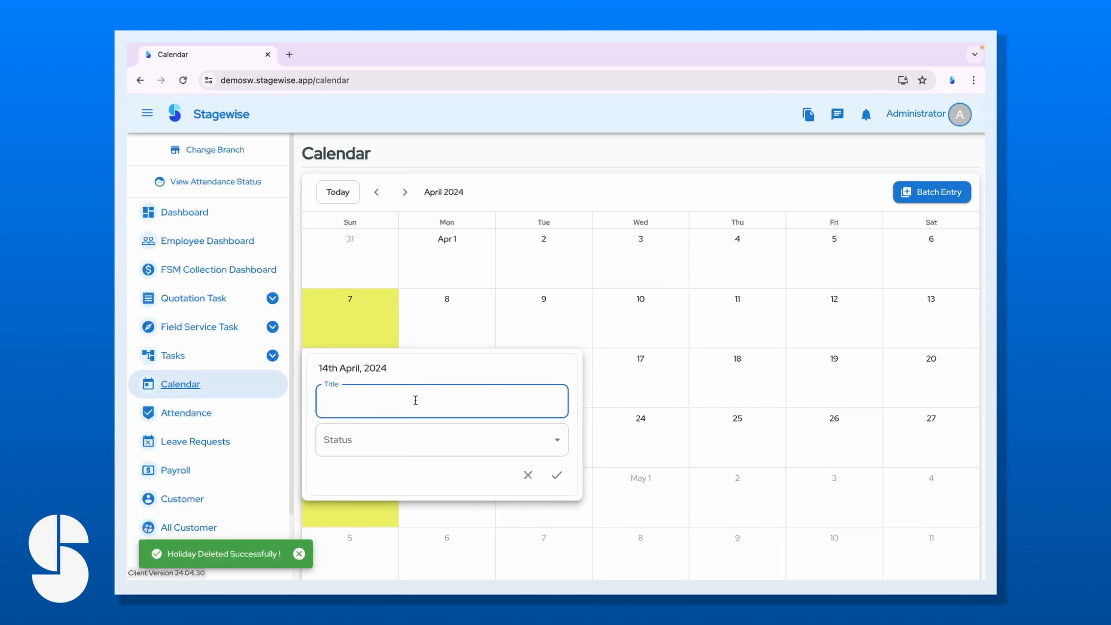
left_click(403, 444)
left_click(396, 441)
left_click(560, 473)
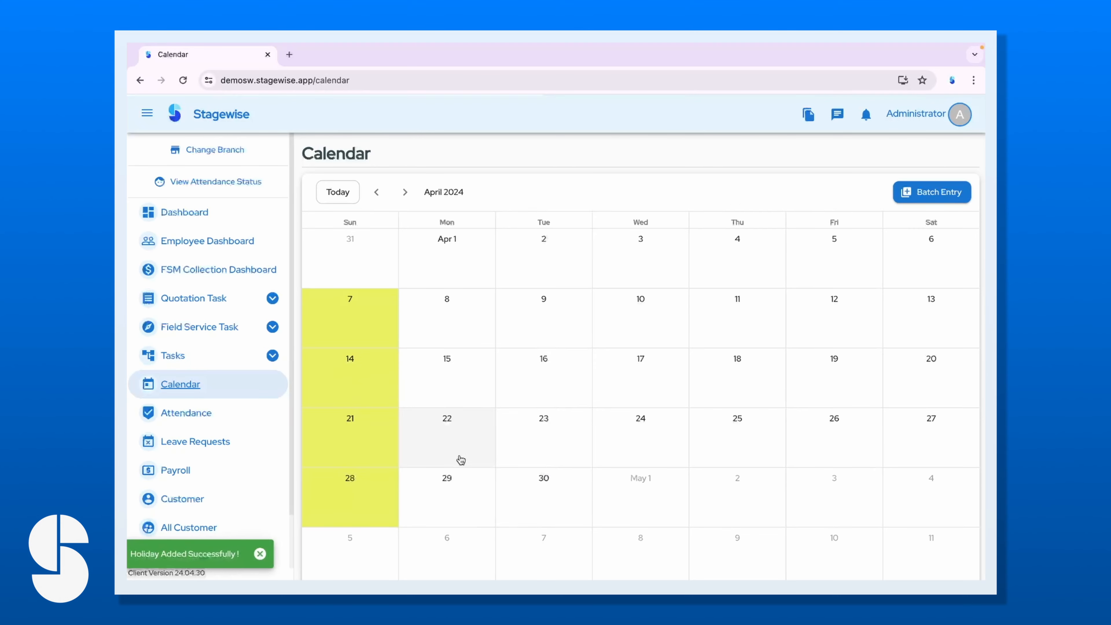
Add a Paid Leave entry titled Holi on 18 April 2024.
scroll(441, 452, "down", 3)
left_click_drag(398, 563, 332, 472)
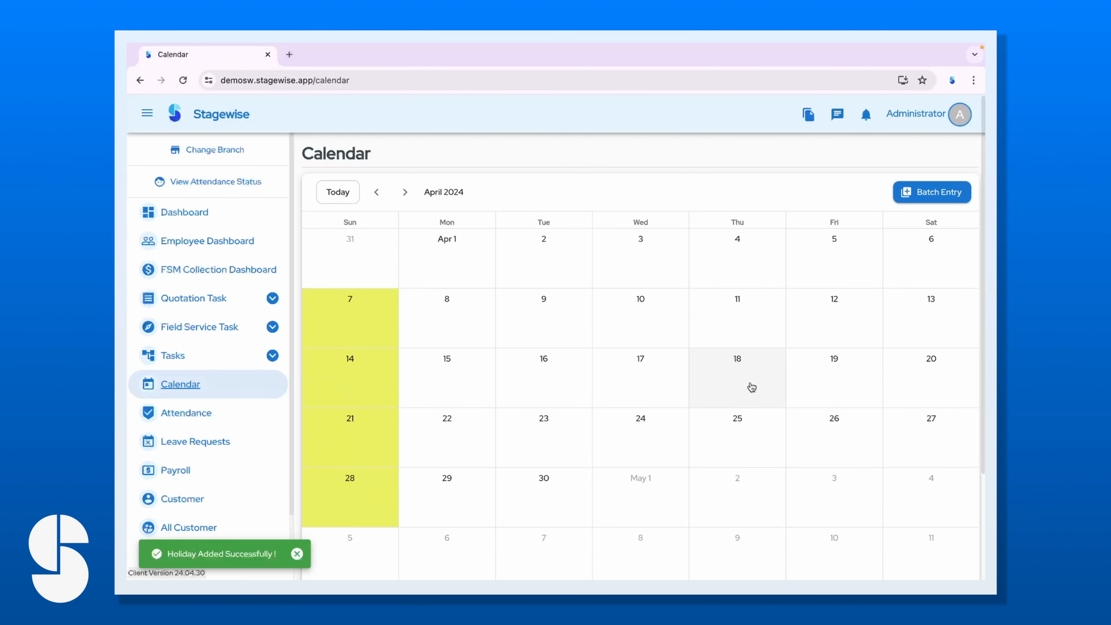
left_click(728, 385)
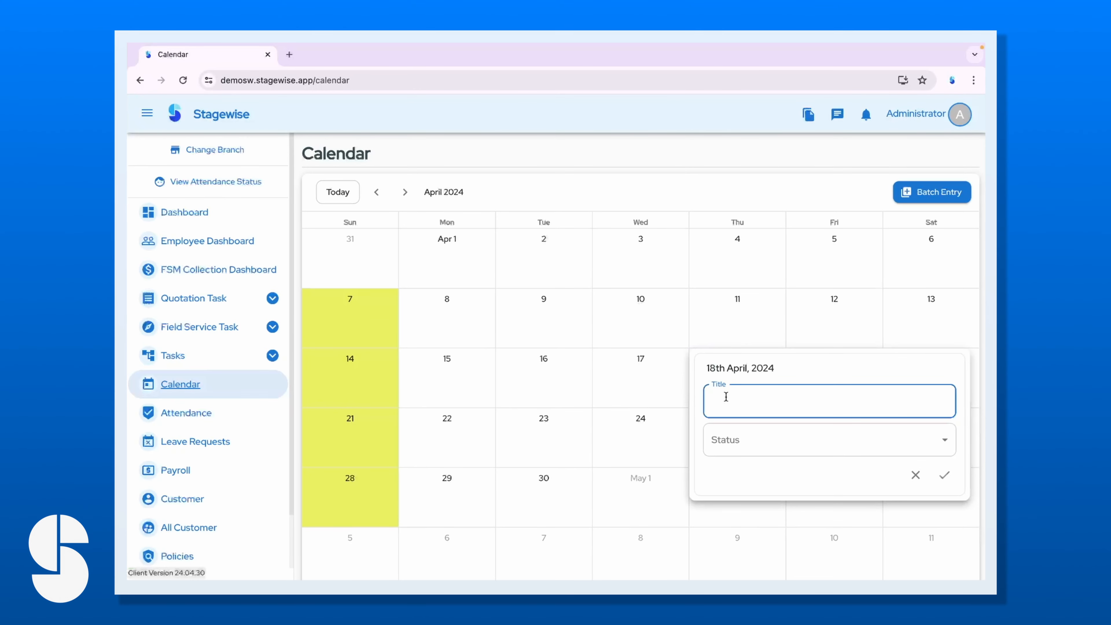
left_click(745, 438)
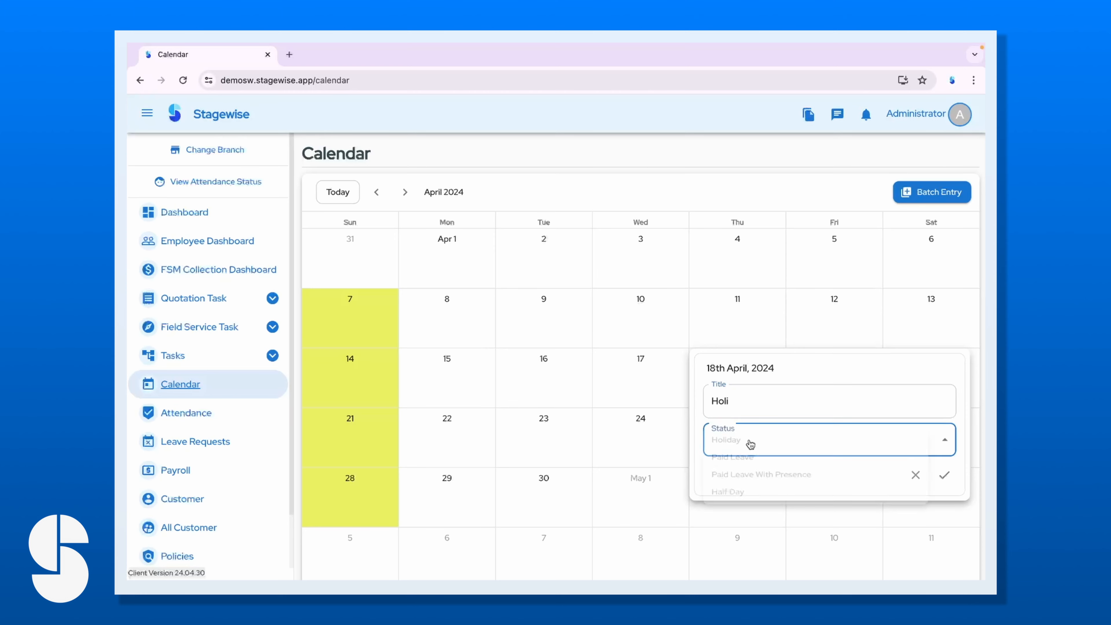
left_click(739, 459)
left_click(939, 479)
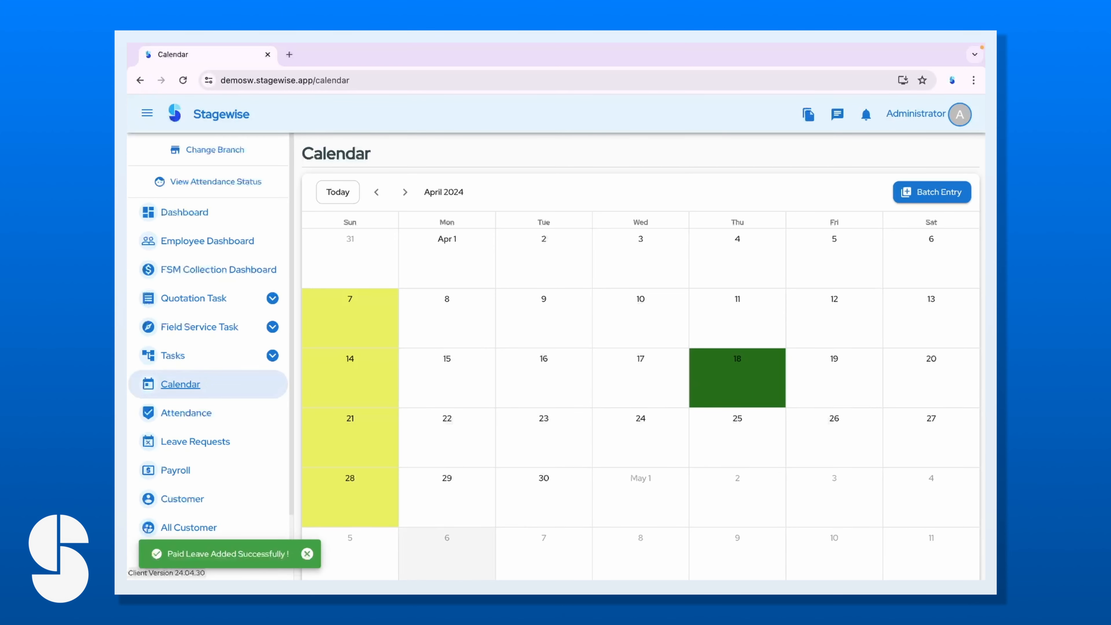
left_click(192, 213)
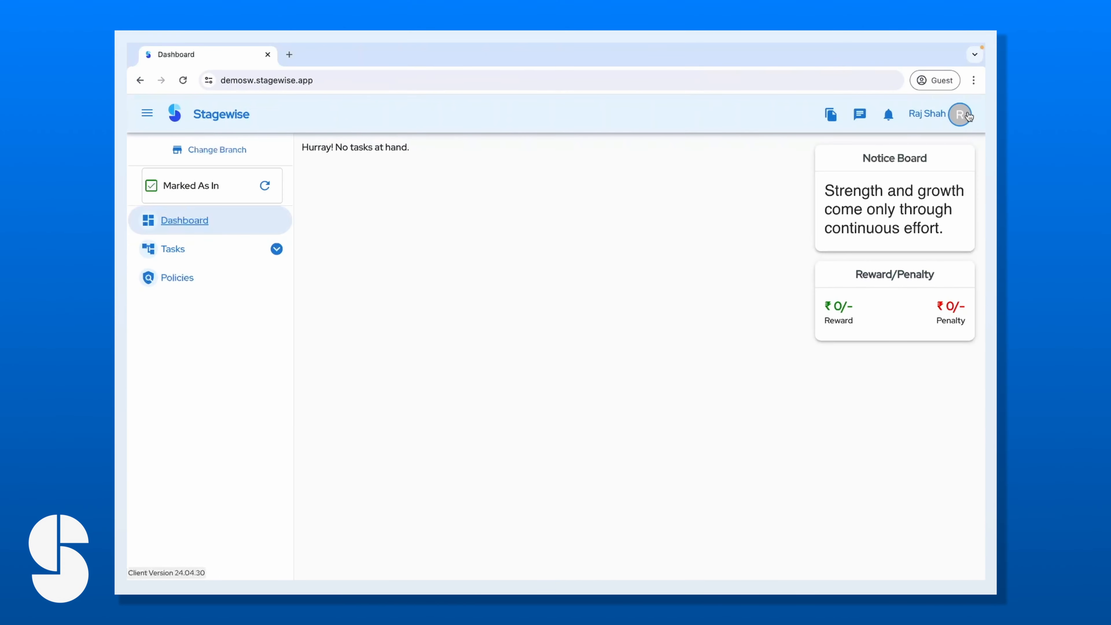
Confirm 18 April shows as leave in the employee's My Calendar for April 2024.
left_click(958, 114)
left_click(910, 205)
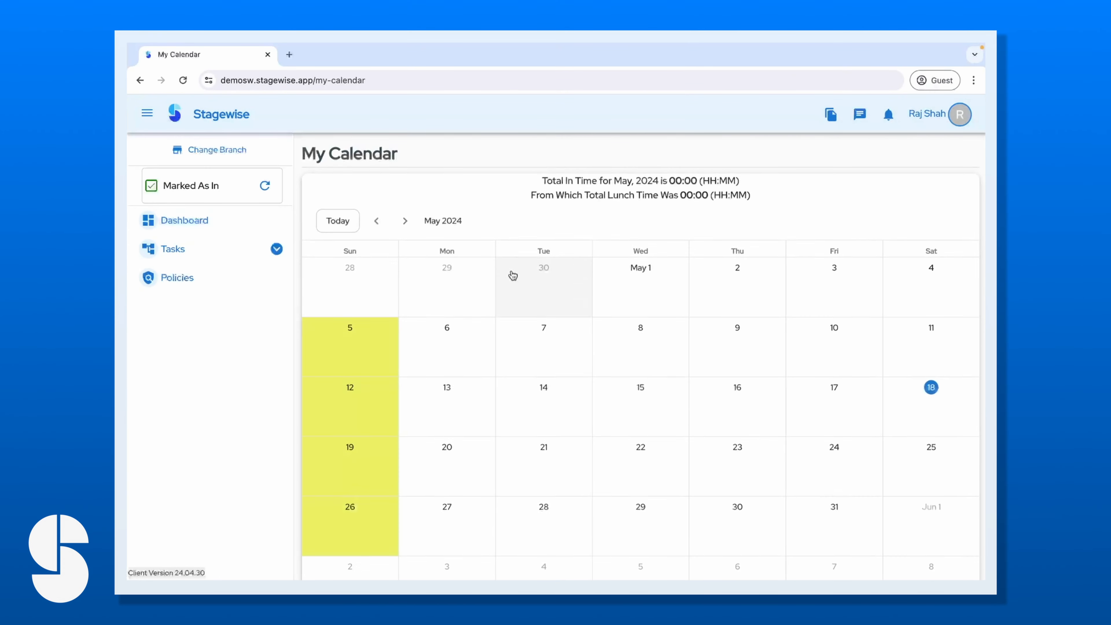
left_click(376, 220)
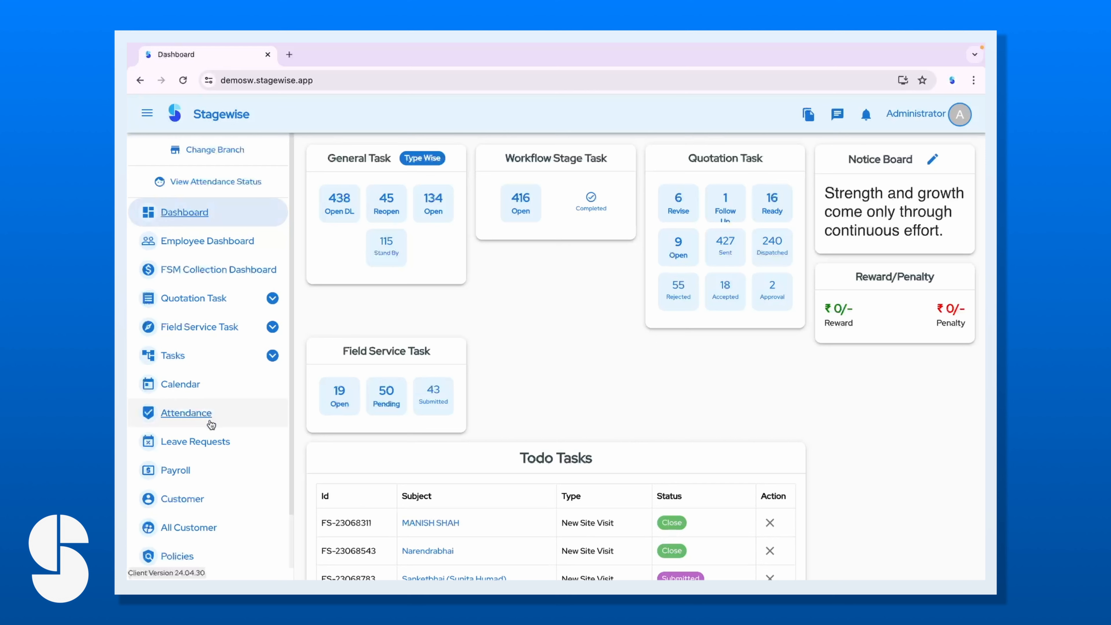
left_click(211, 424)
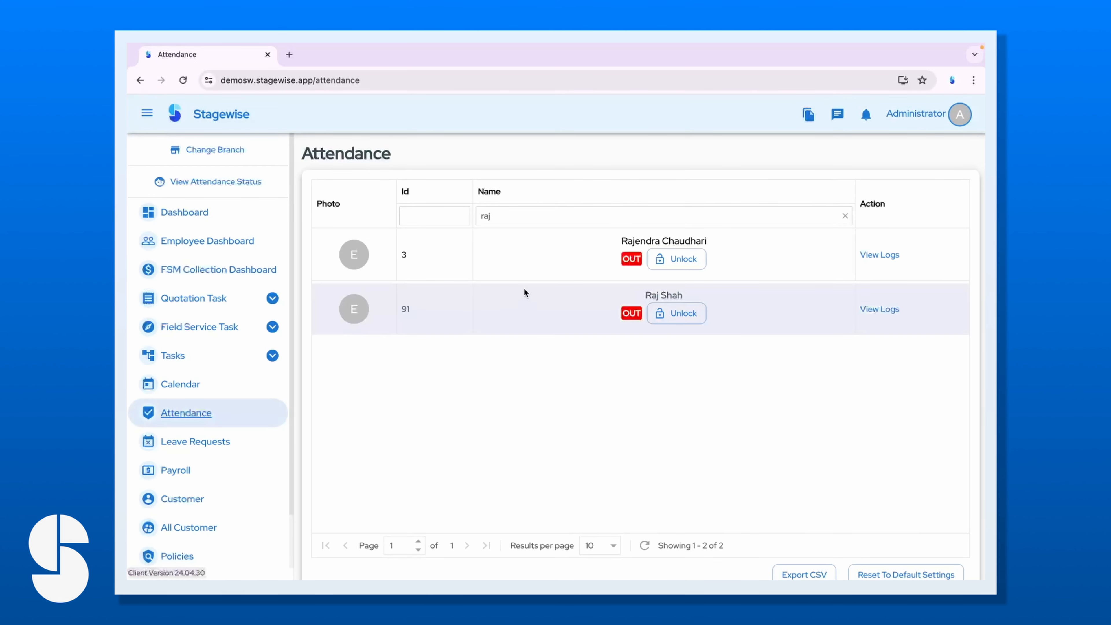
left_click(501, 219)
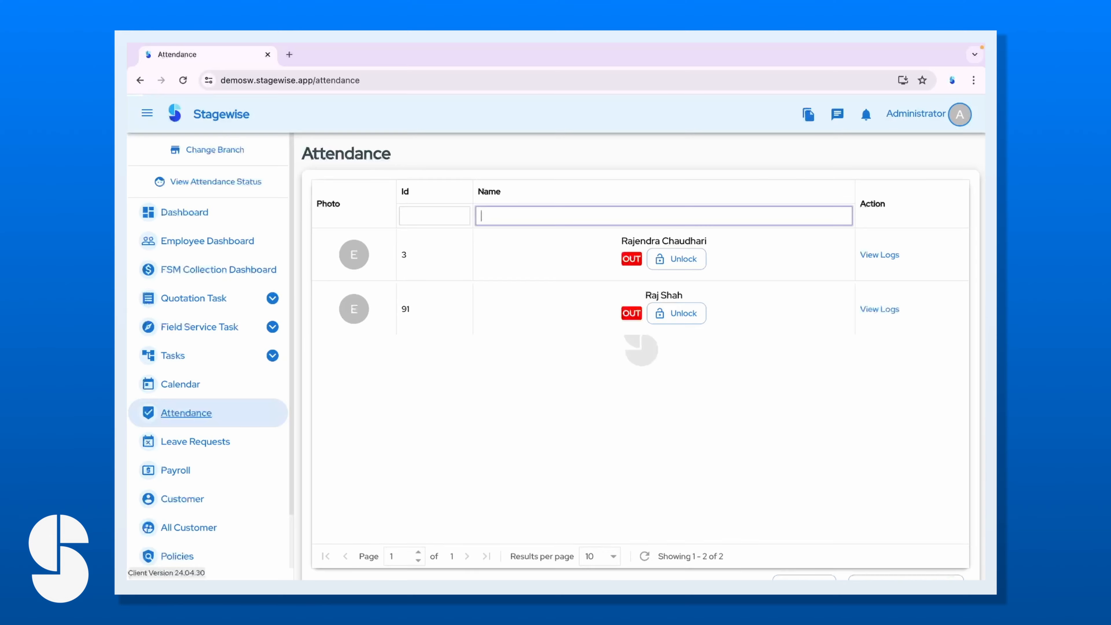
type("raj")
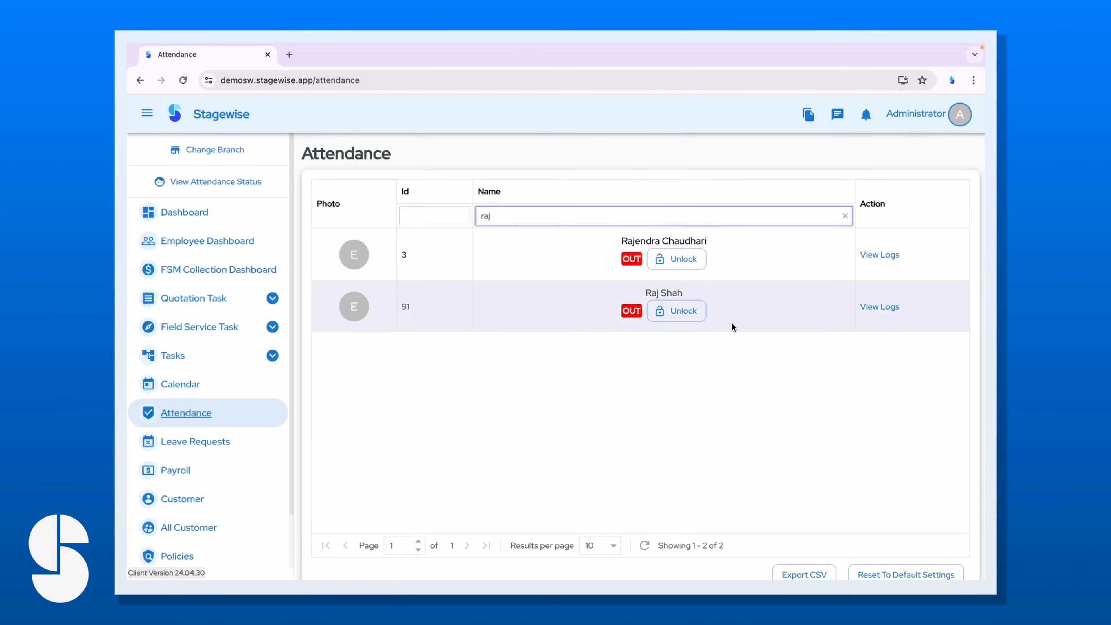
left_click(879, 307)
scroll(519, 429, "down", 5)
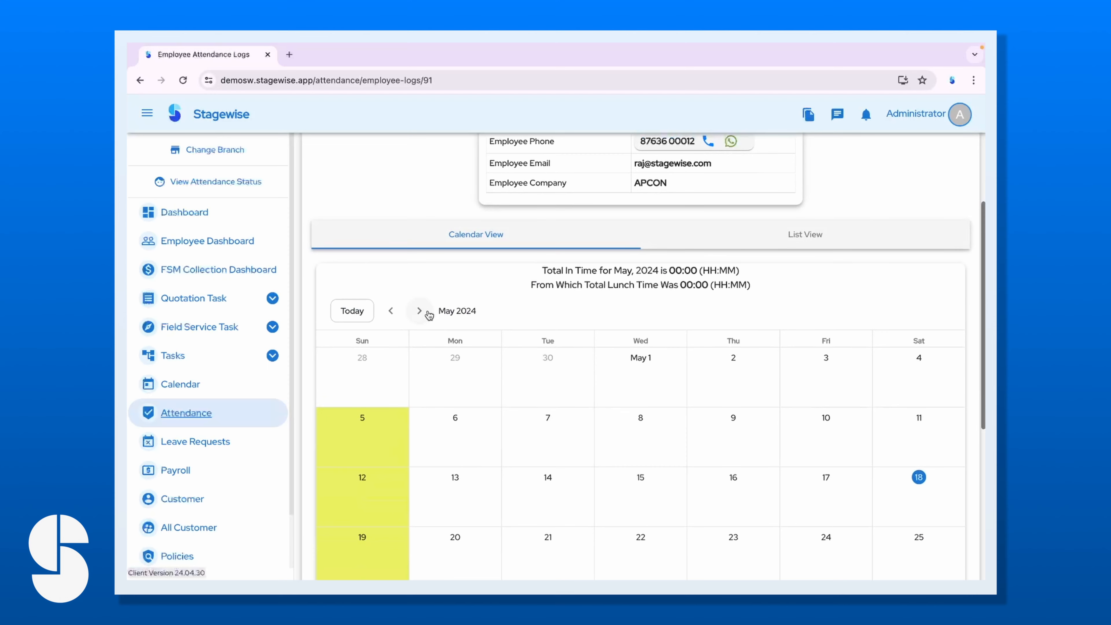
left_click(390, 311)
left_click(418, 312)
left_click(390, 310)
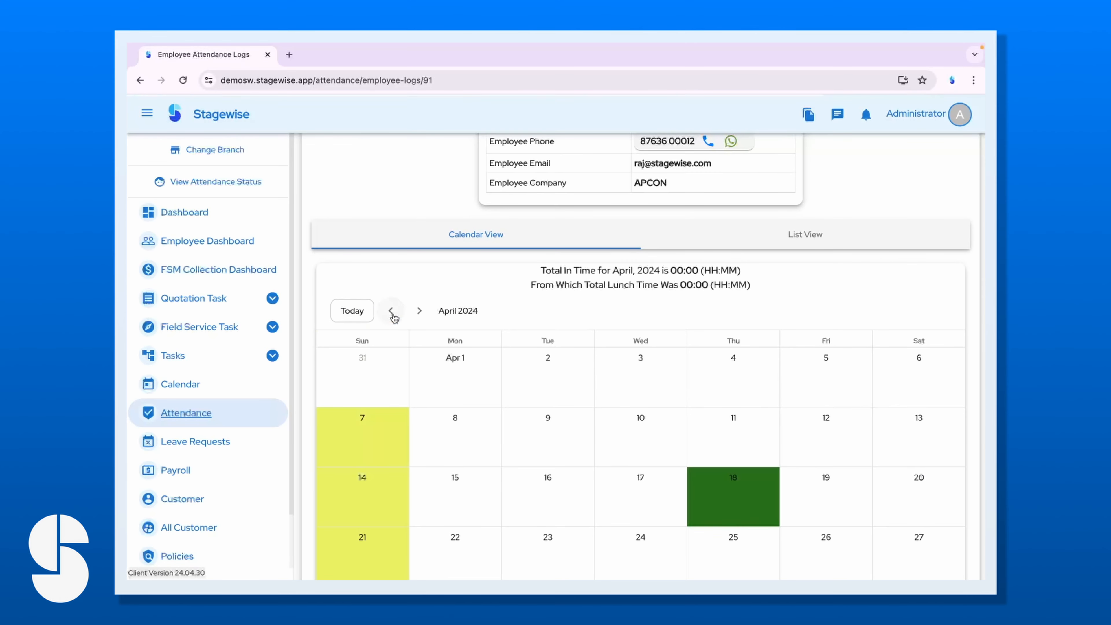
left_click(218, 417)
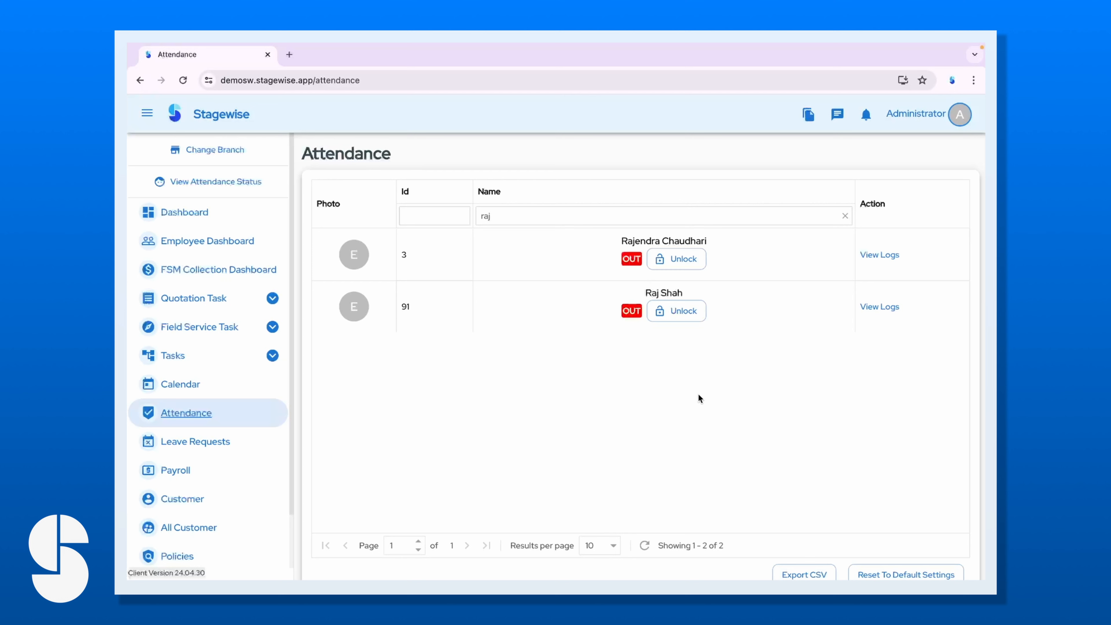
Unlock the employee's attendance controls with a verification photo and mark them In.
left_click(670, 311)
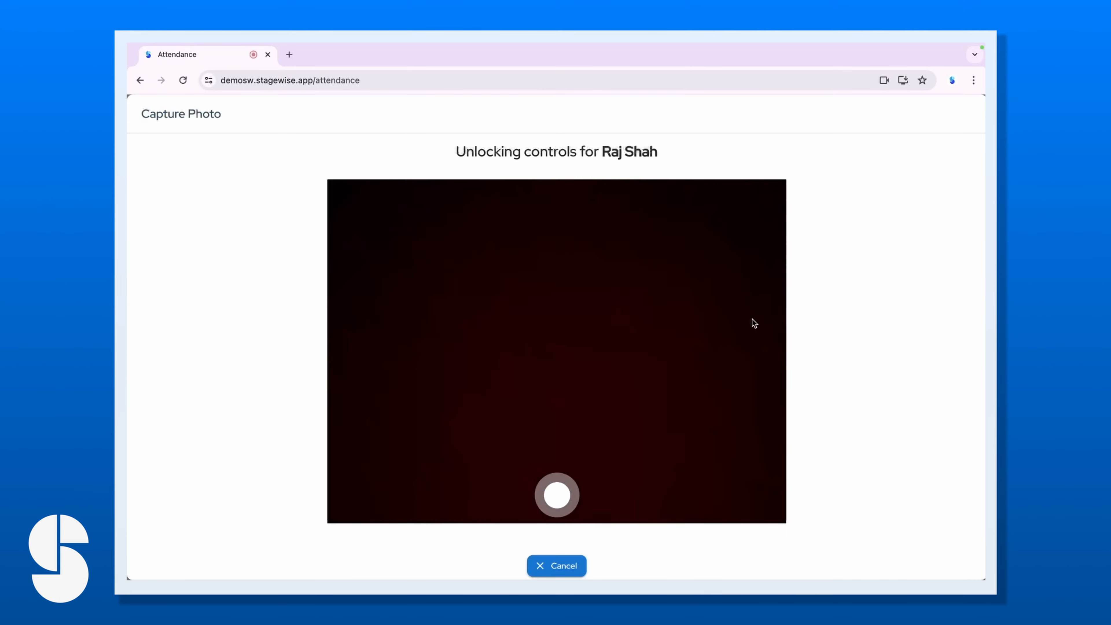
scroll(626, 483, "down", 1)
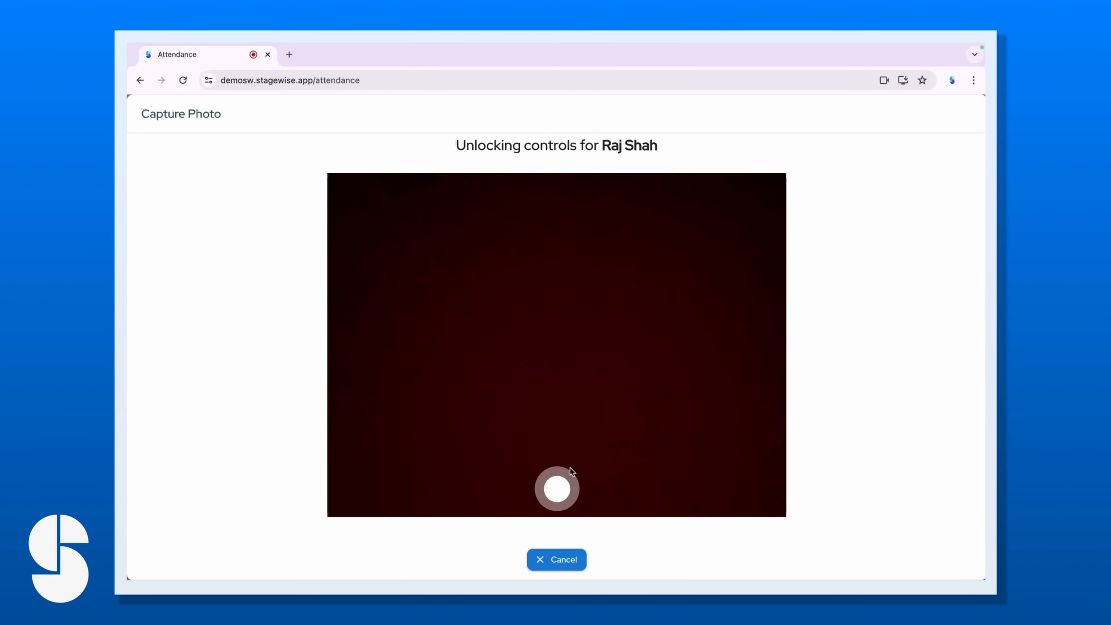
left_click(557, 489)
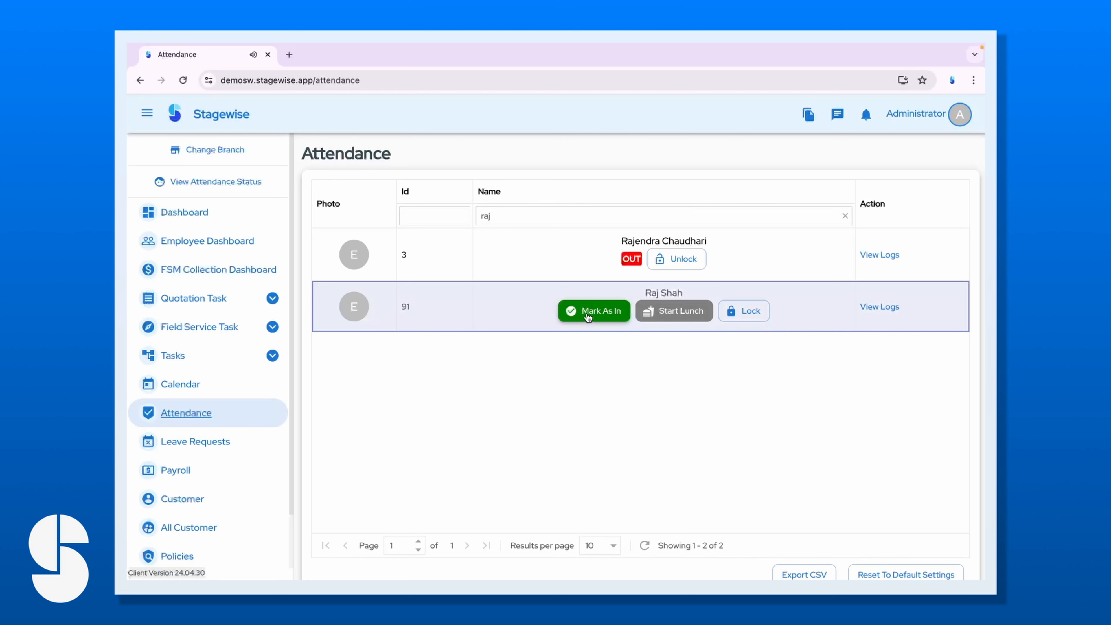
left_click(588, 322)
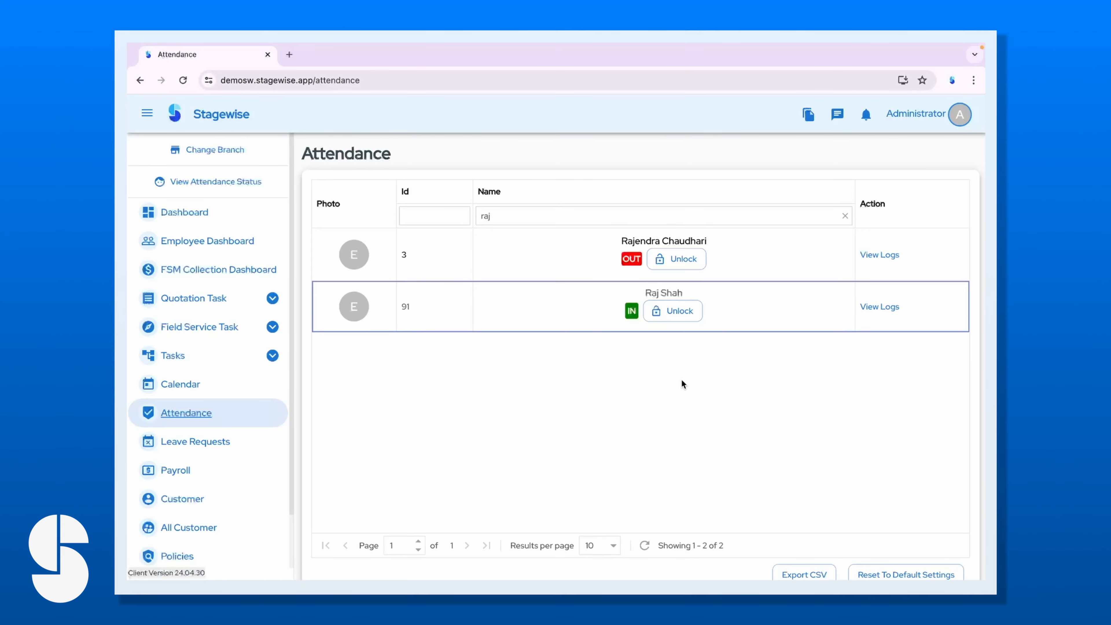
Unlock again with a photo, mark the employee Out, and lock the controls.
left_click(676, 309)
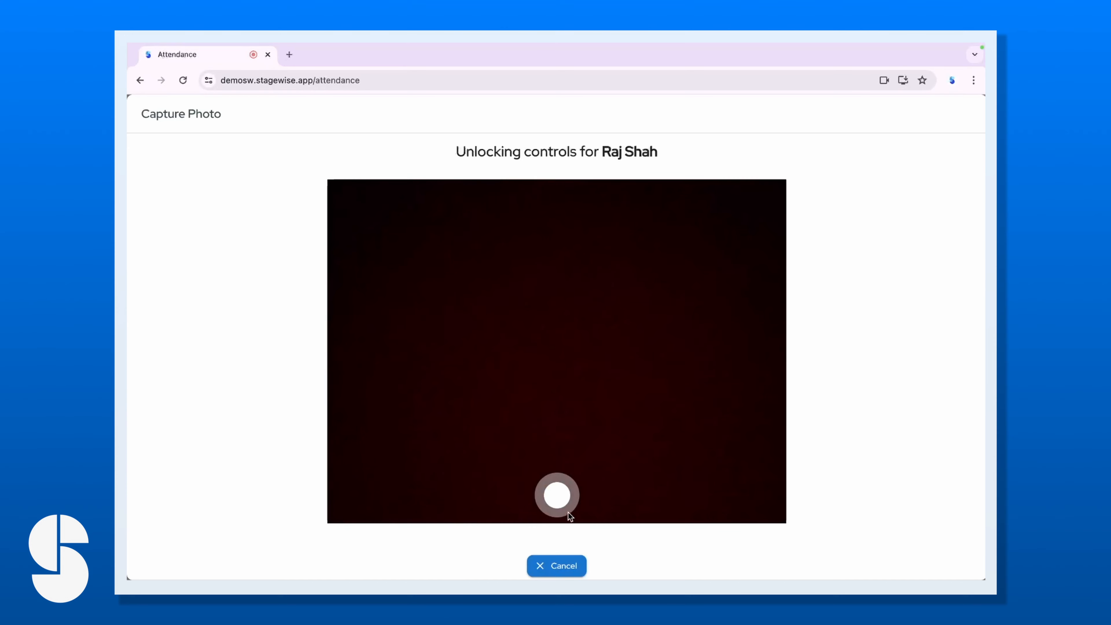
left_click(558, 496)
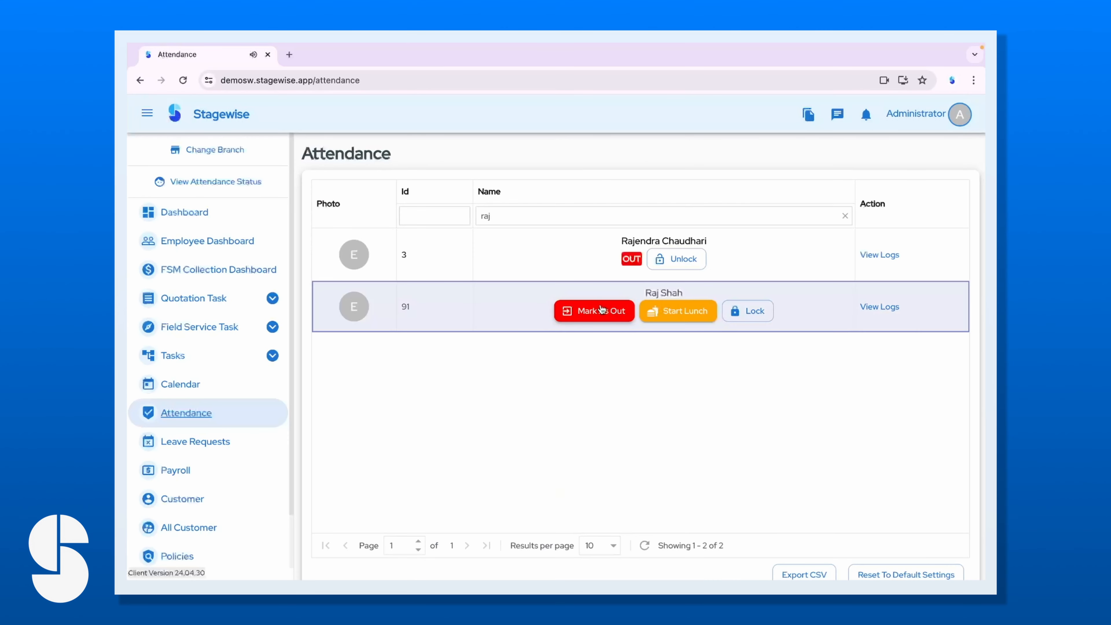
left_click(598, 311)
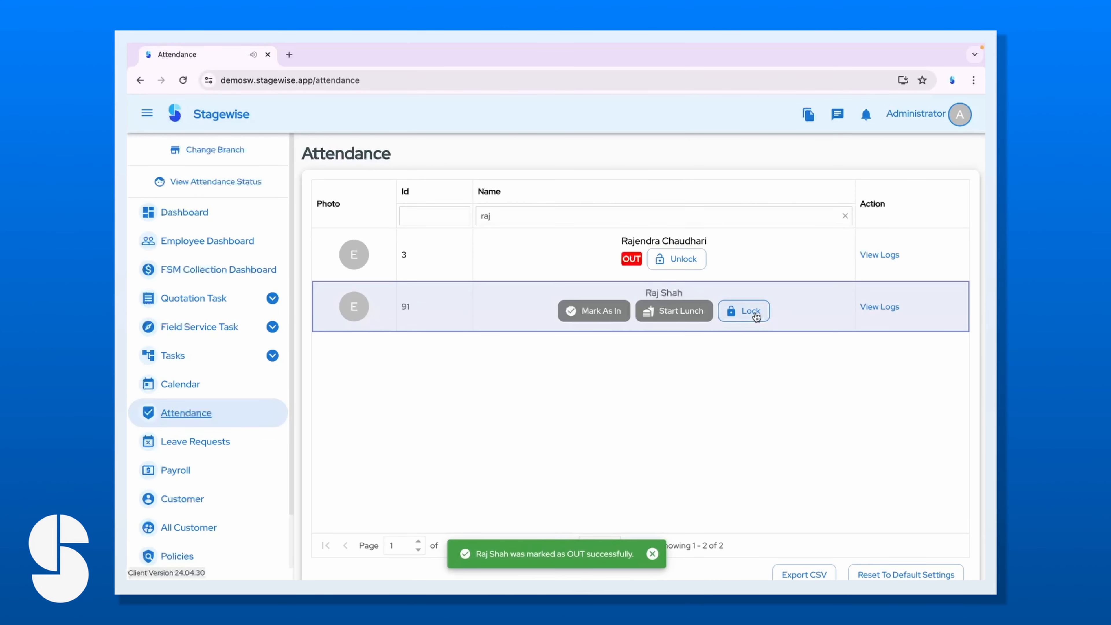
left_click(755, 320)
left_click(879, 306)
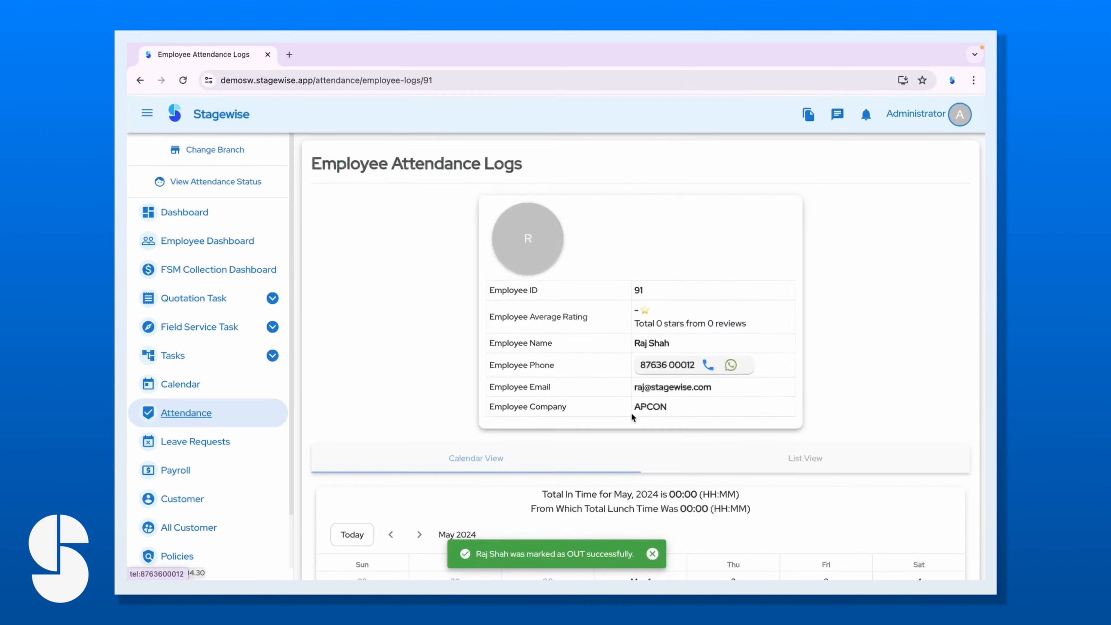
scroll(631, 416, "down", 5)
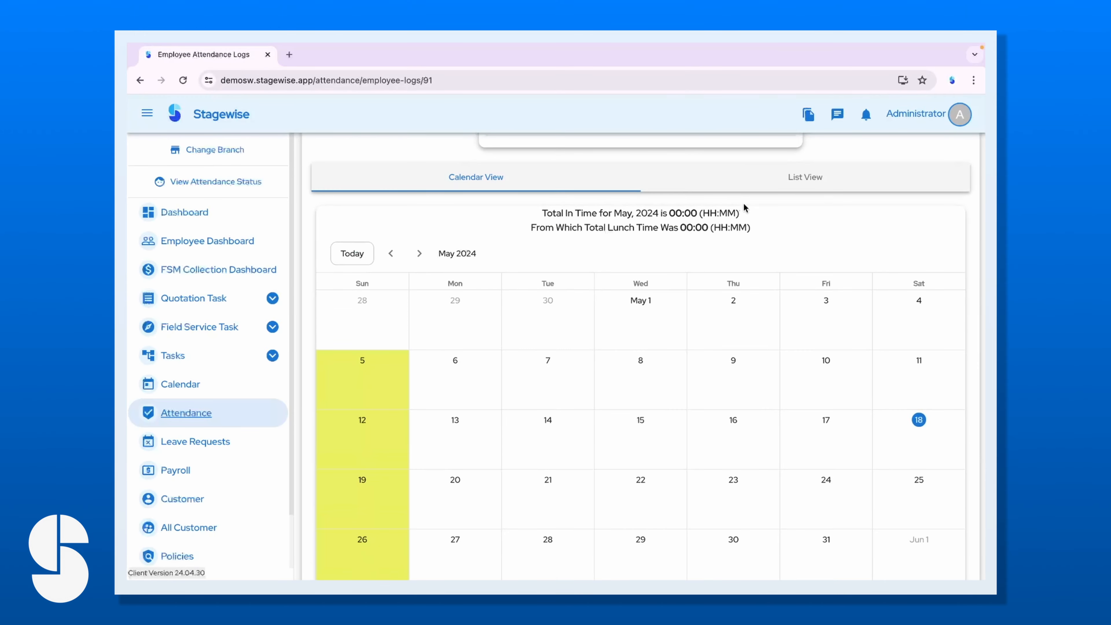
left_click(767, 180)
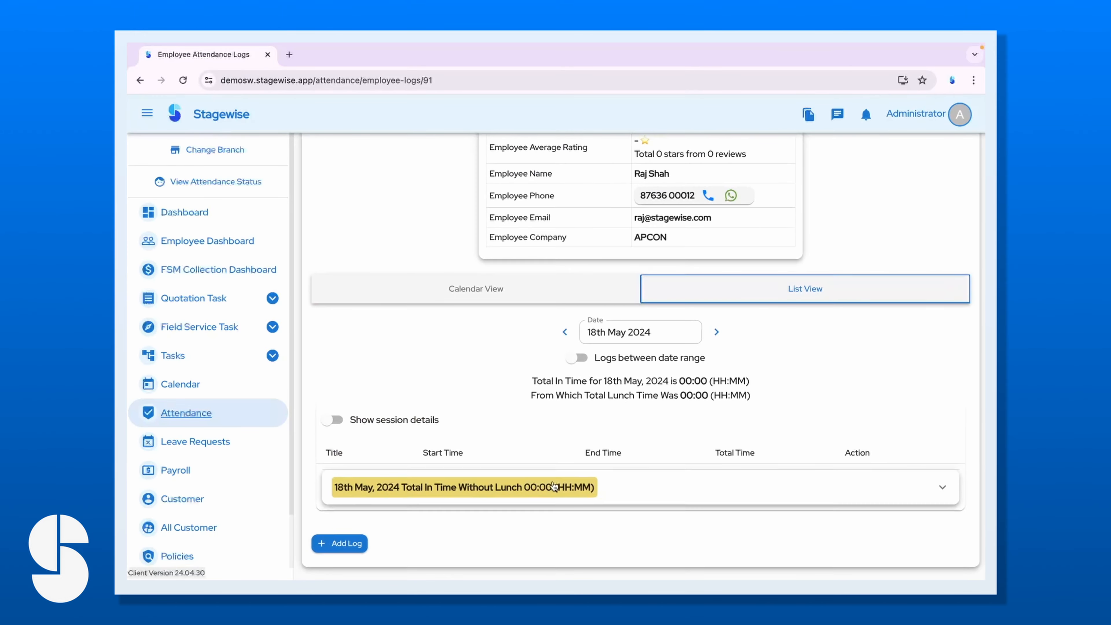
scroll(553, 485, "down", 2)
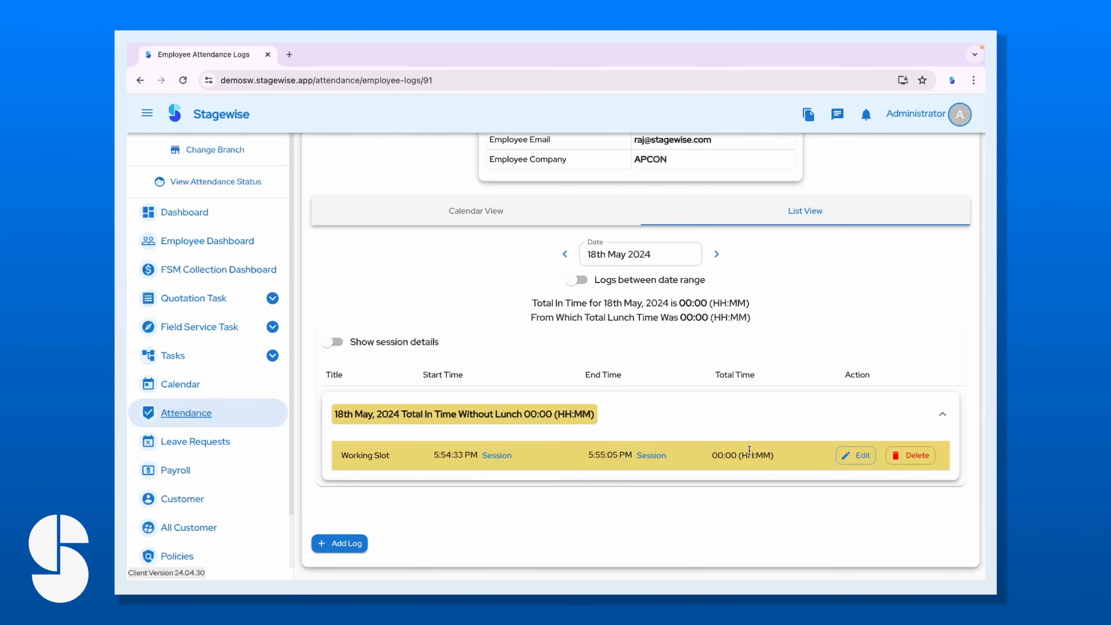
Change the 18 May working slot to 9:00 AM–6:54 PM, save, and return to Calendar View.
left_click(855, 455)
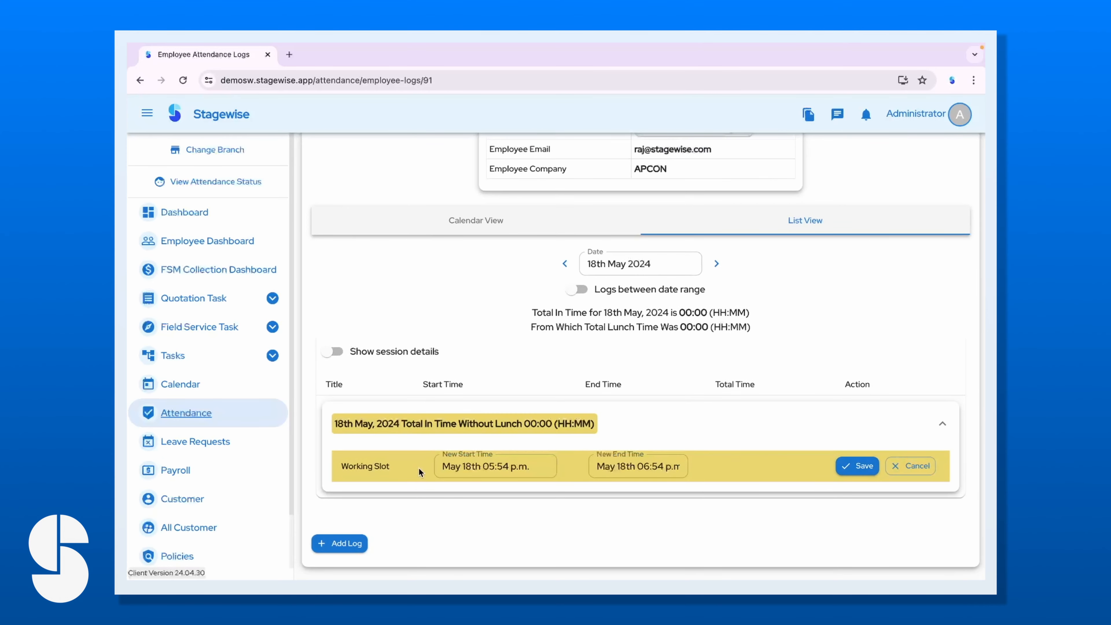
left_click(480, 468)
left_click(549, 229)
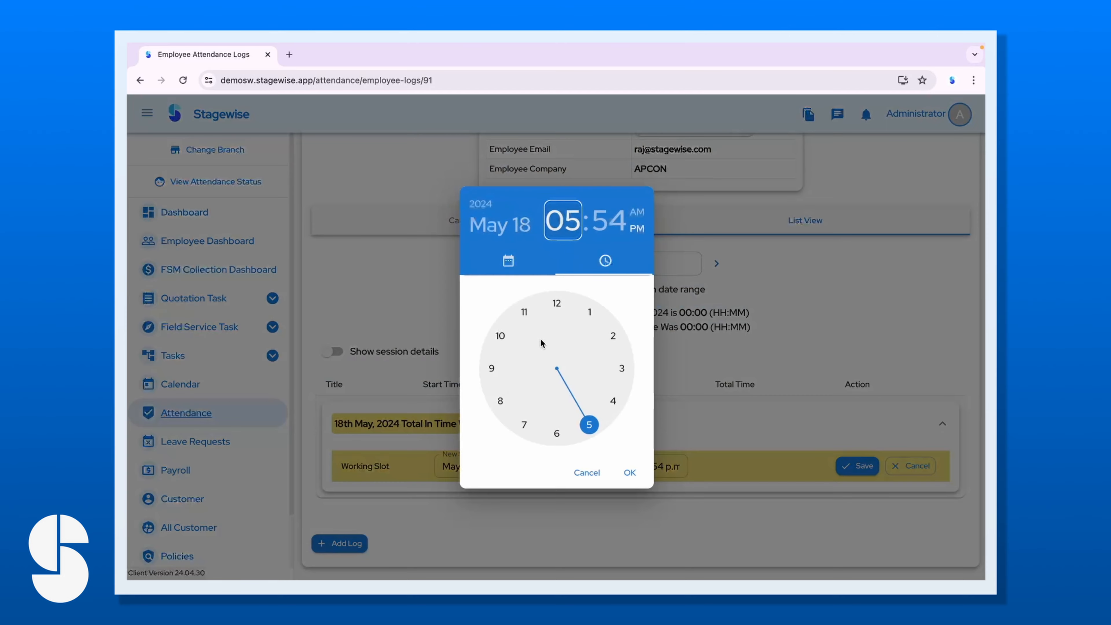
left_click(490, 369)
left_click(556, 303)
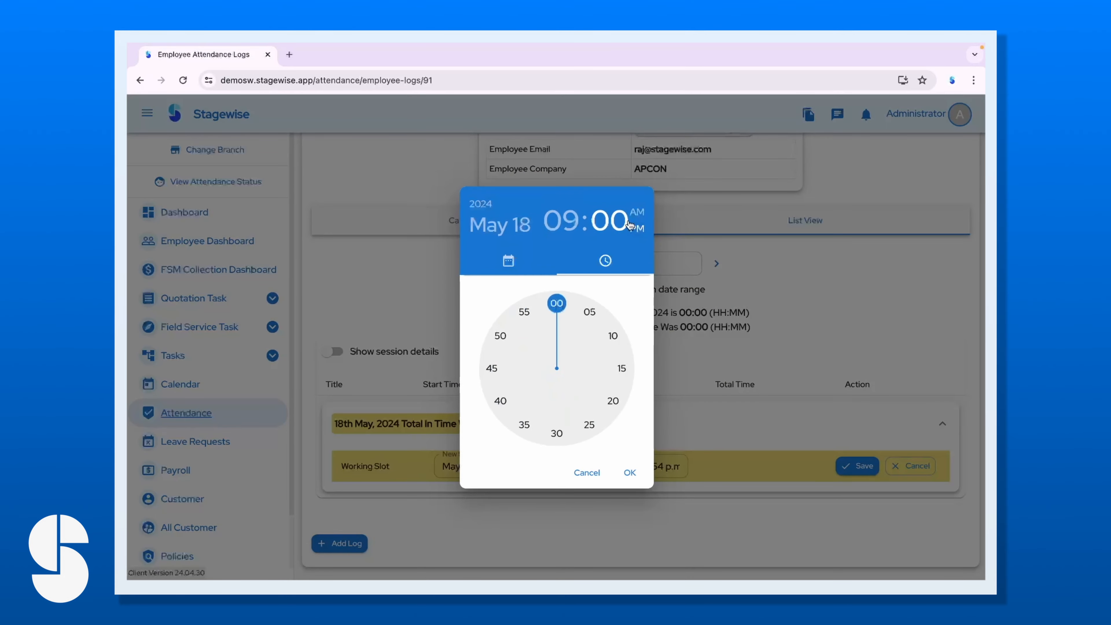
left_click(637, 212)
left_click(630, 472)
left_click(686, 465)
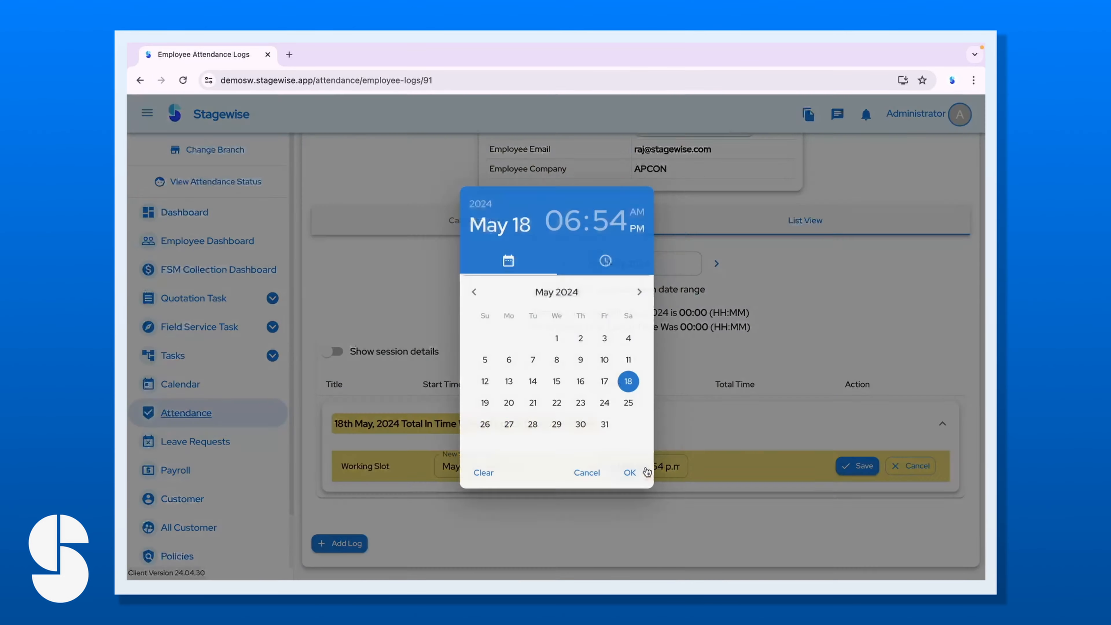
left_click(629, 472)
left_click(850, 464)
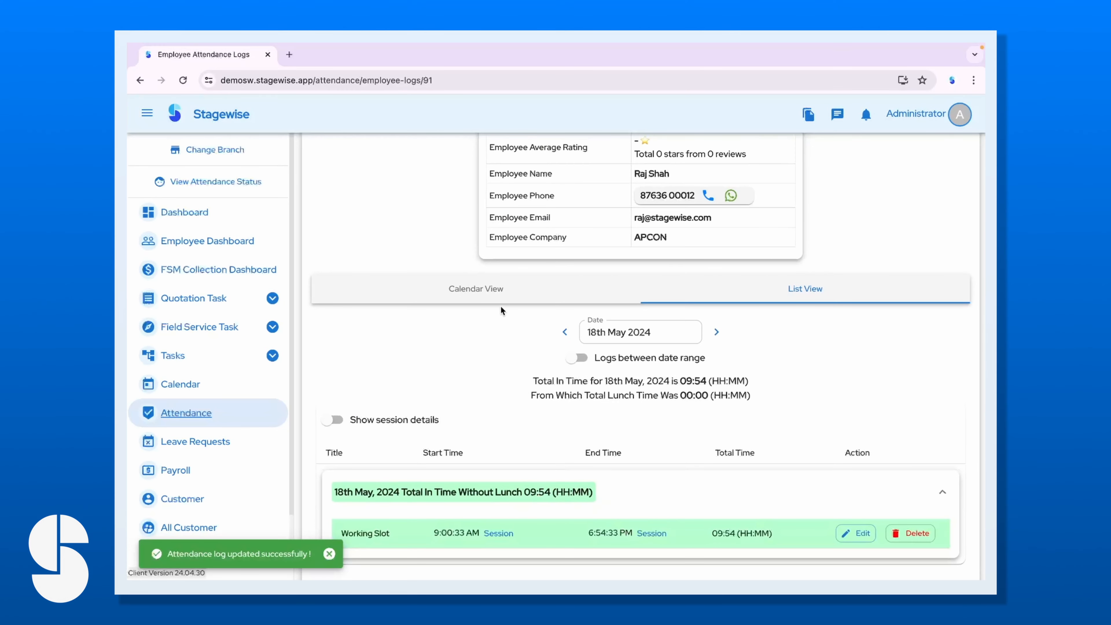
left_click(476, 290)
scroll(470, 396, "down", 5)
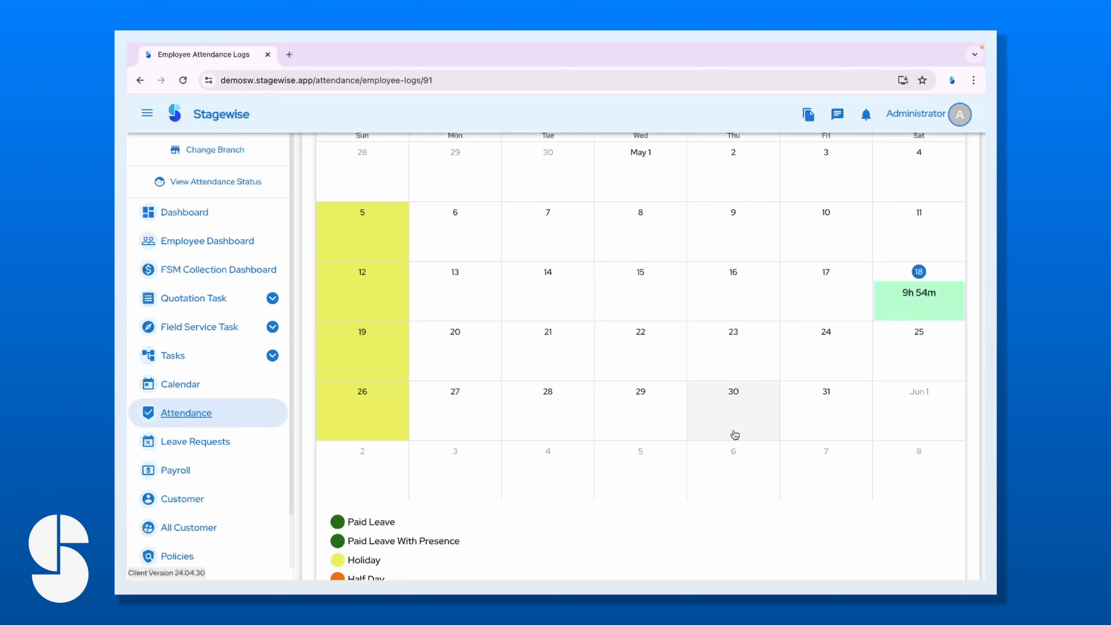
scroll(736, 307, "up", 3)
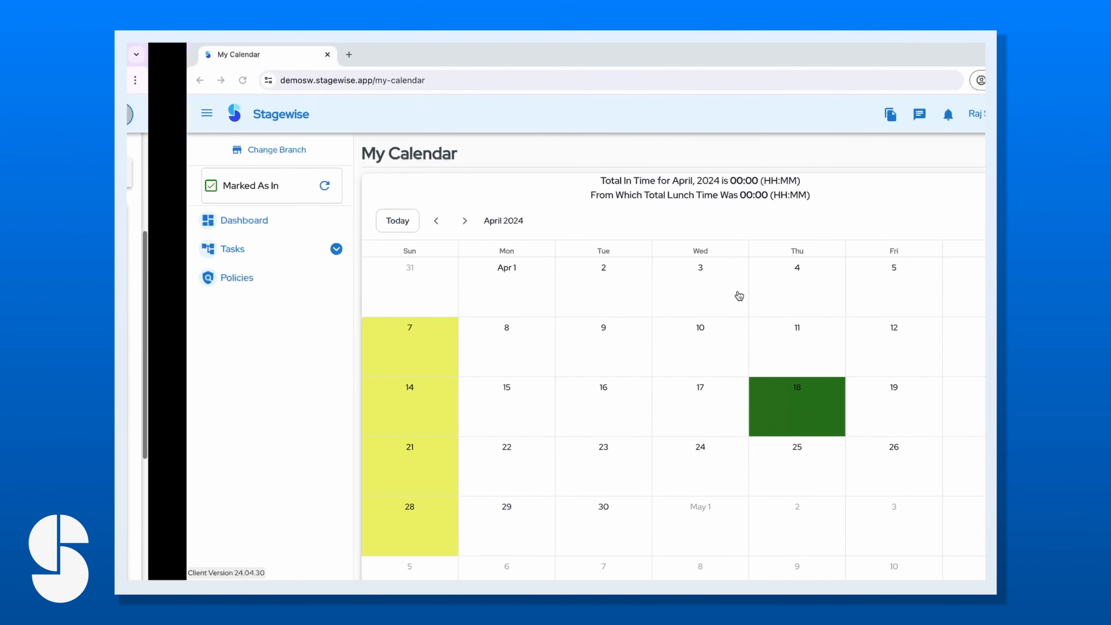
left_click(223, 221)
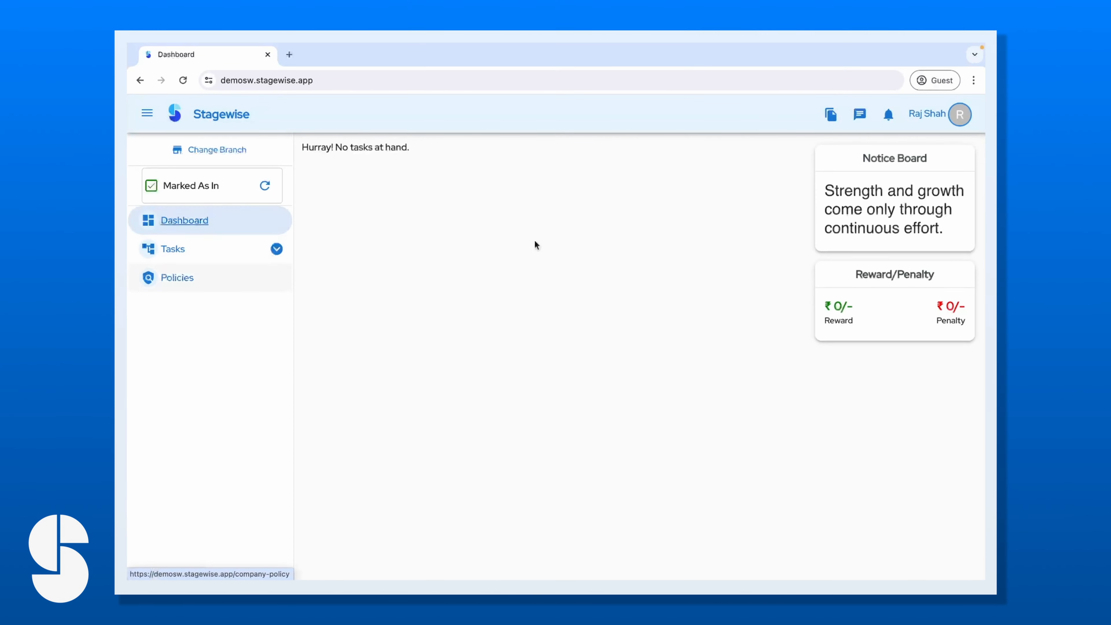
left_click(959, 114)
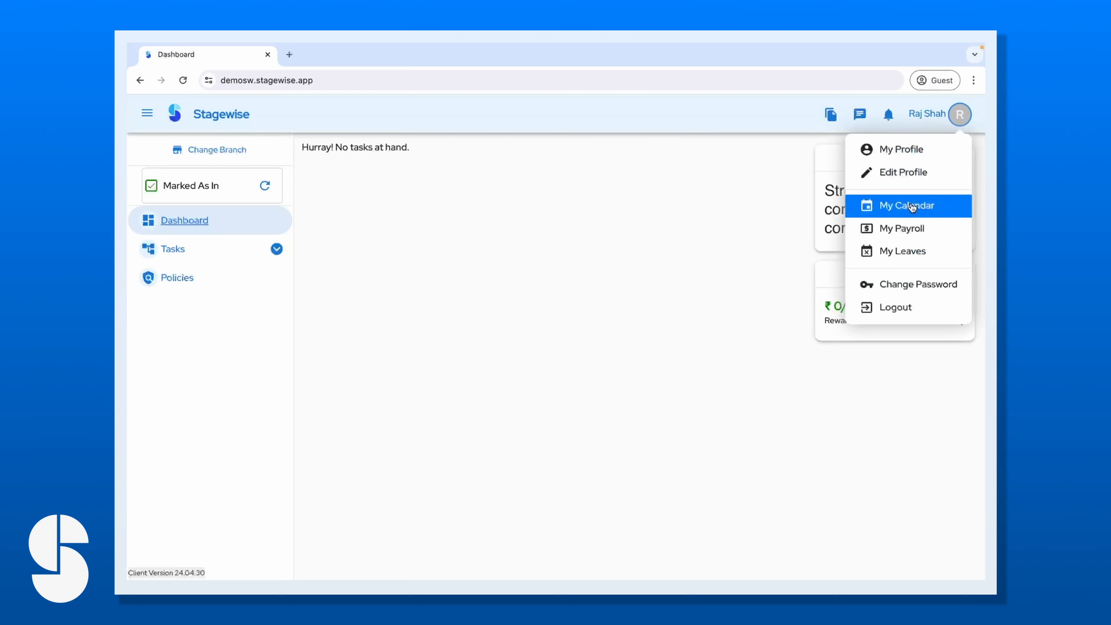
left_click(922, 204)
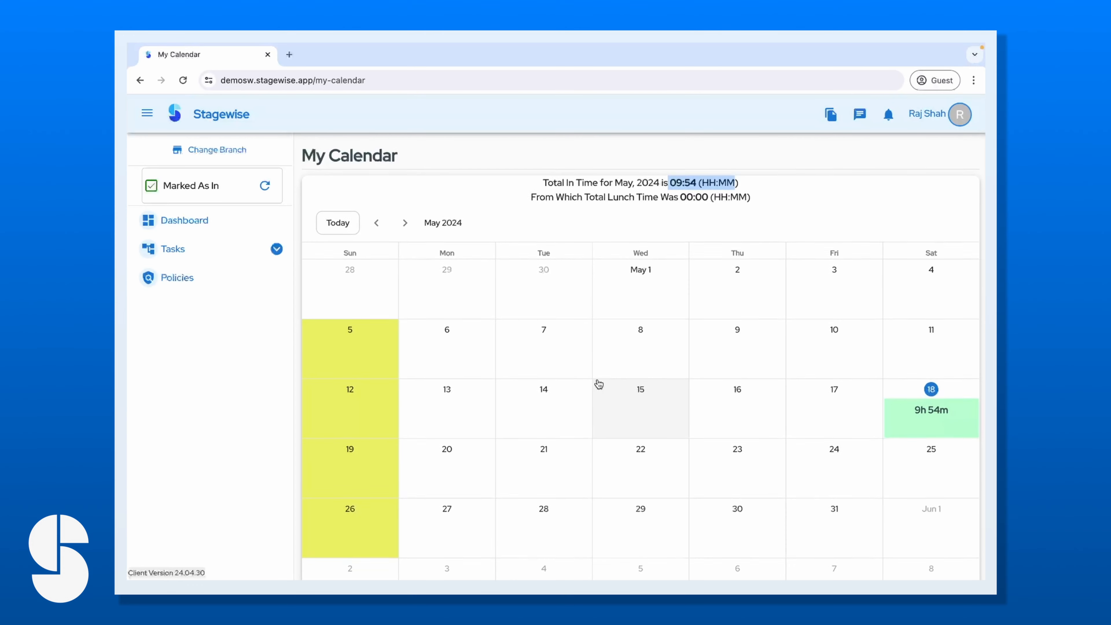
left_click(257, 228)
left_click(958, 114)
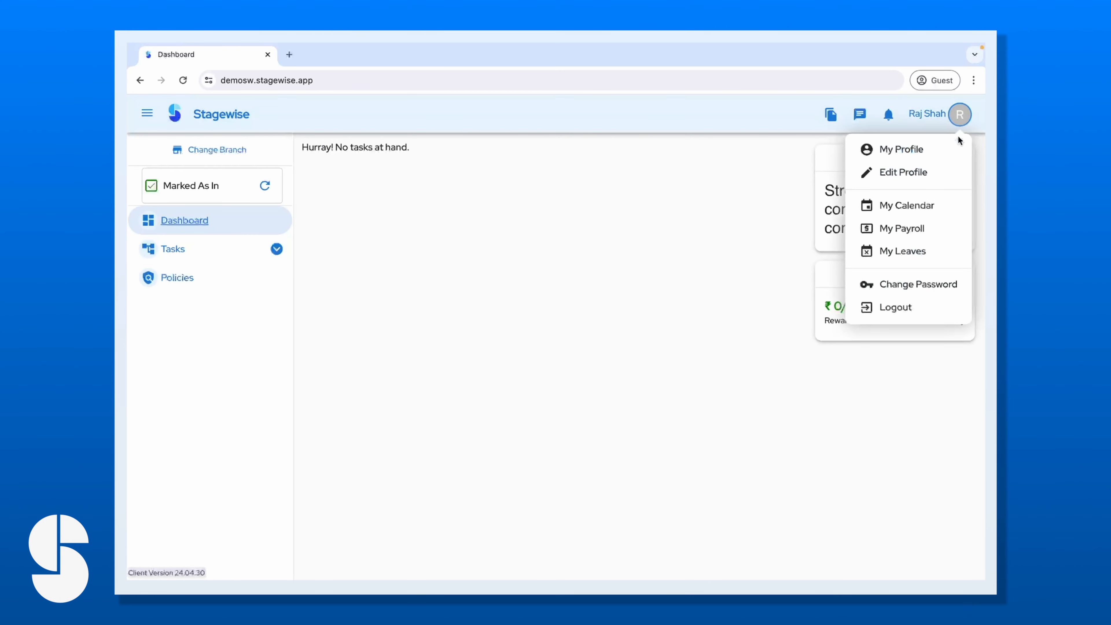
left_click(918, 256)
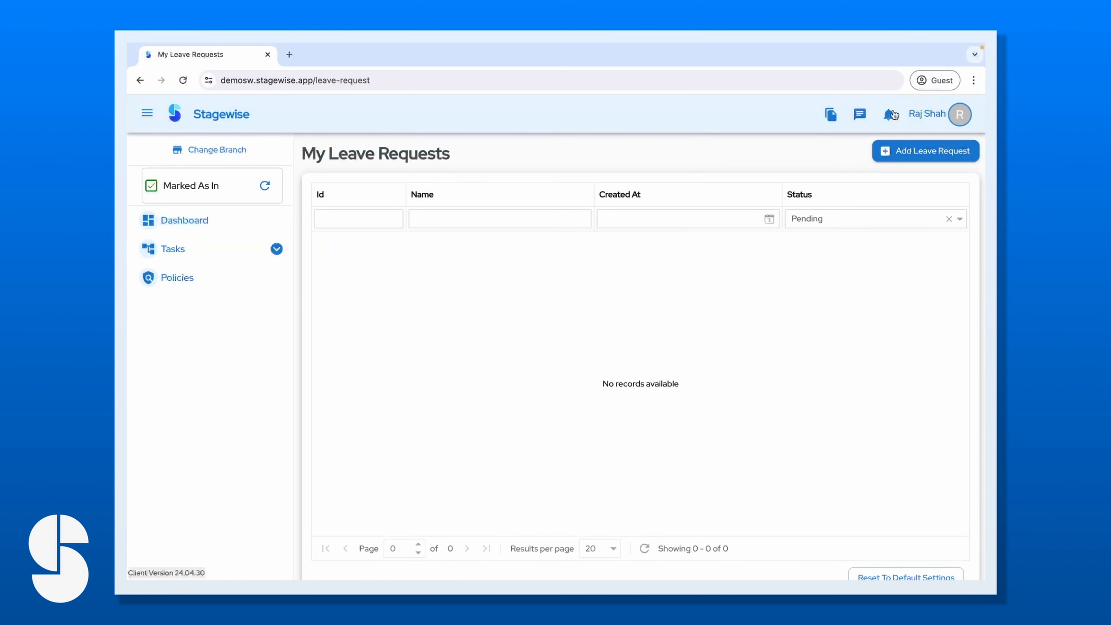
Submit a leave request titled 'I have emergncy' for 21 May with a reason.
left_click(913, 150)
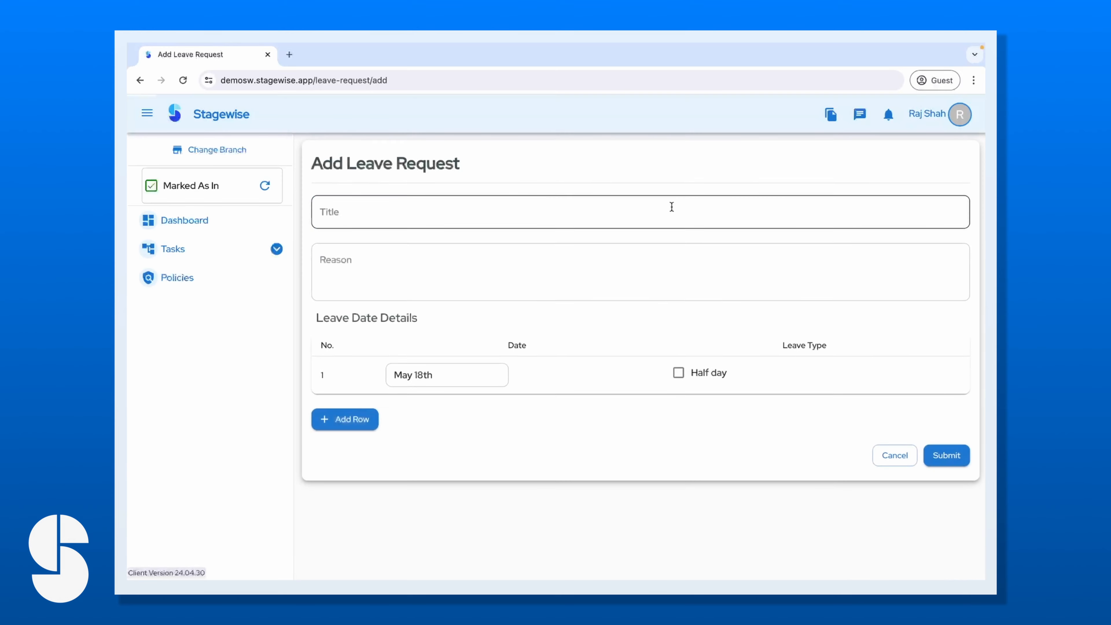
left_click(387, 217)
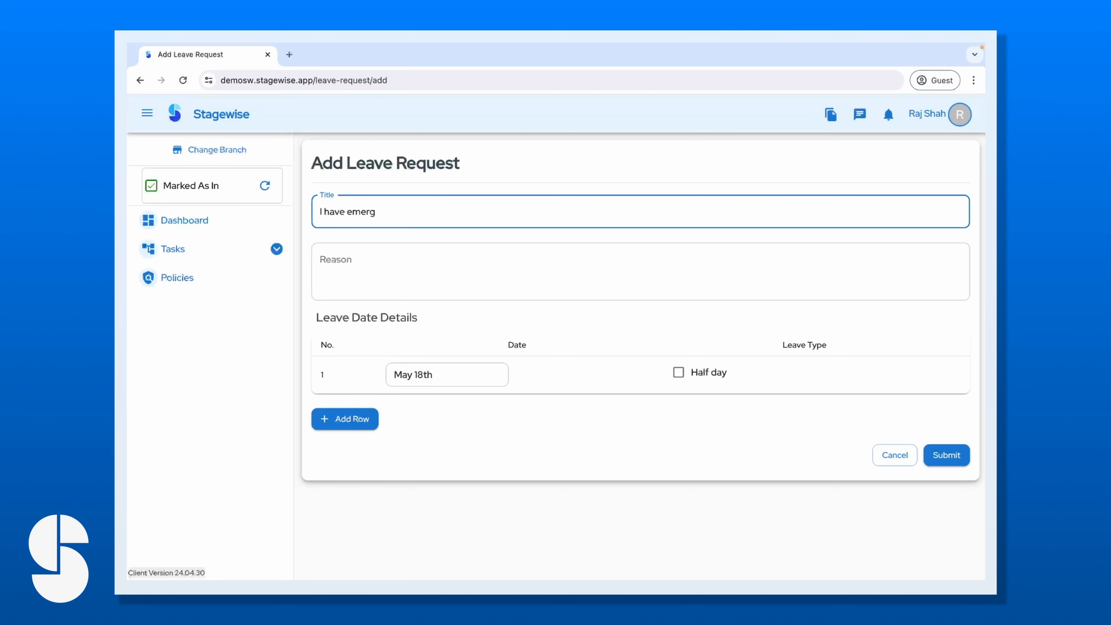
left_click(397, 245)
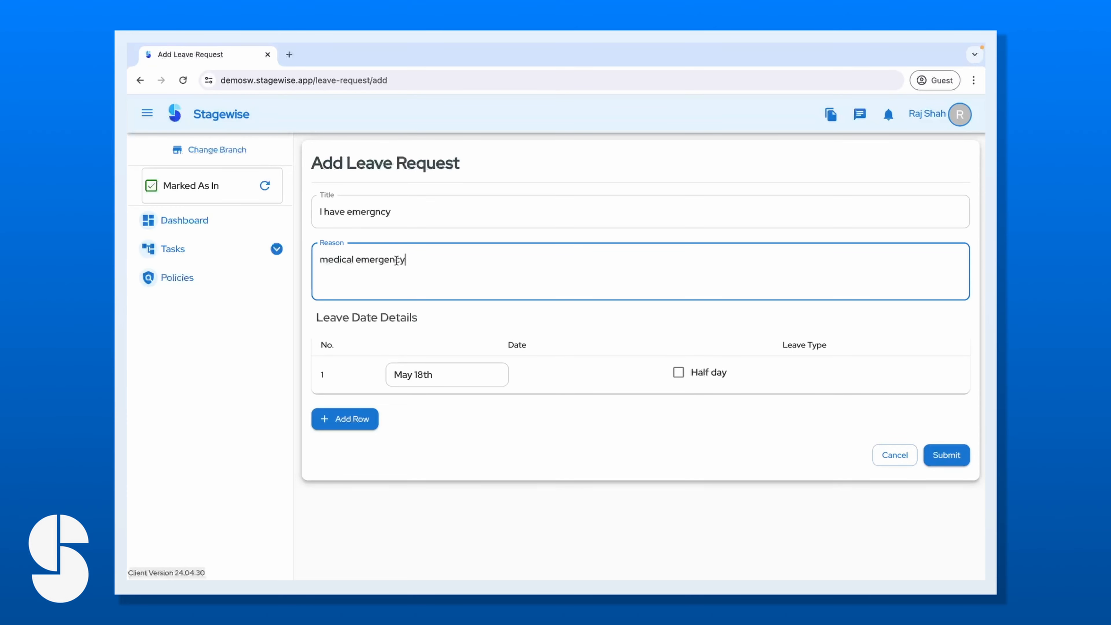
left_click(452, 375)
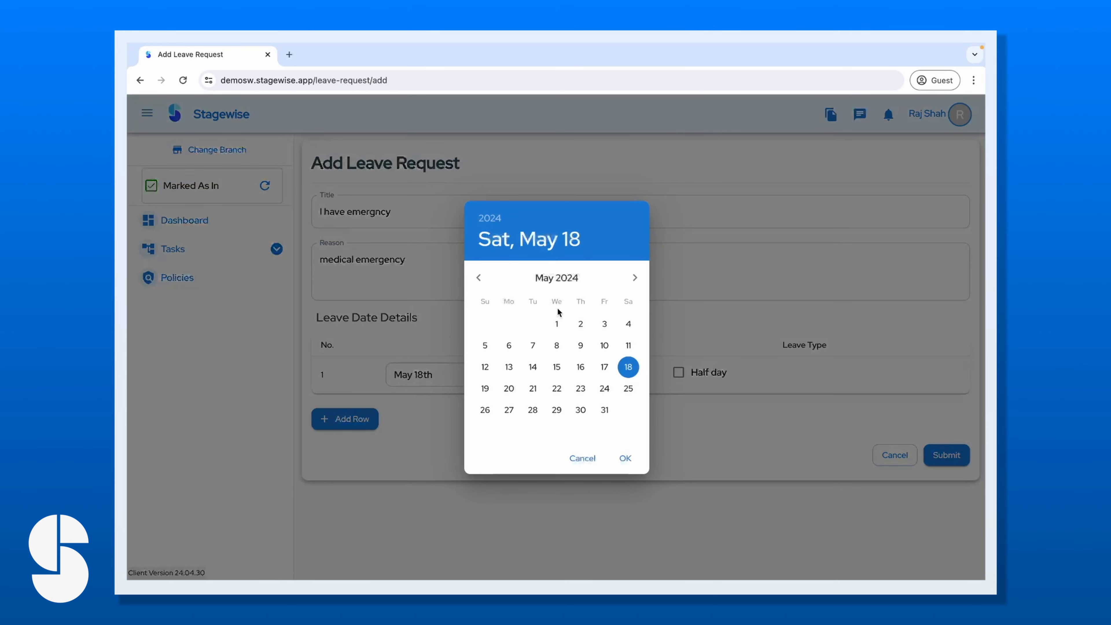
left_click(532, 390)
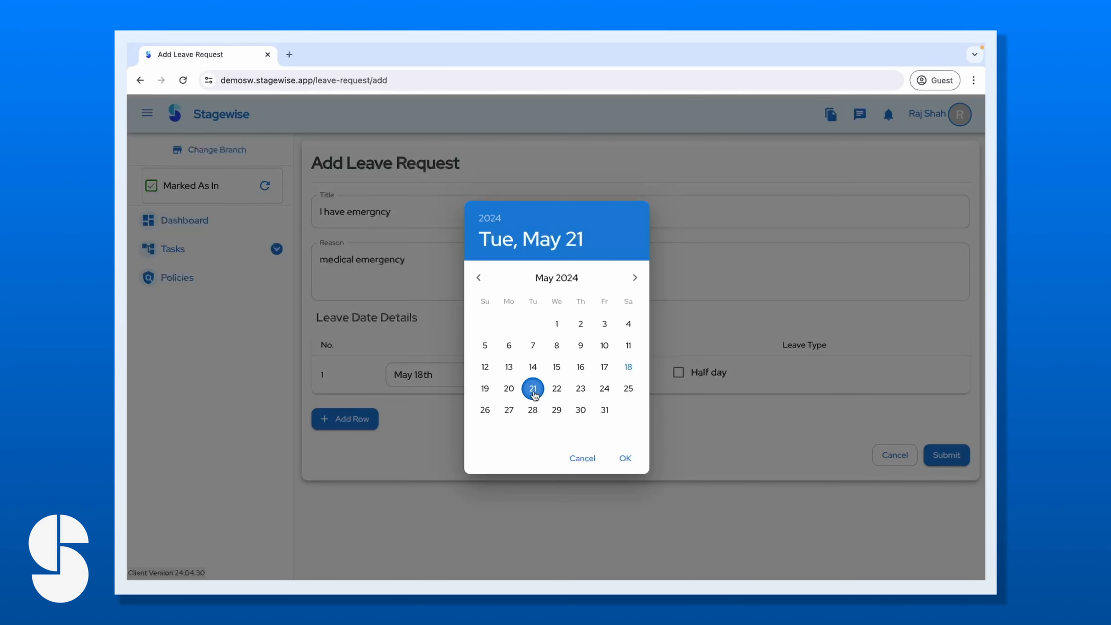
left_click(622, 458)
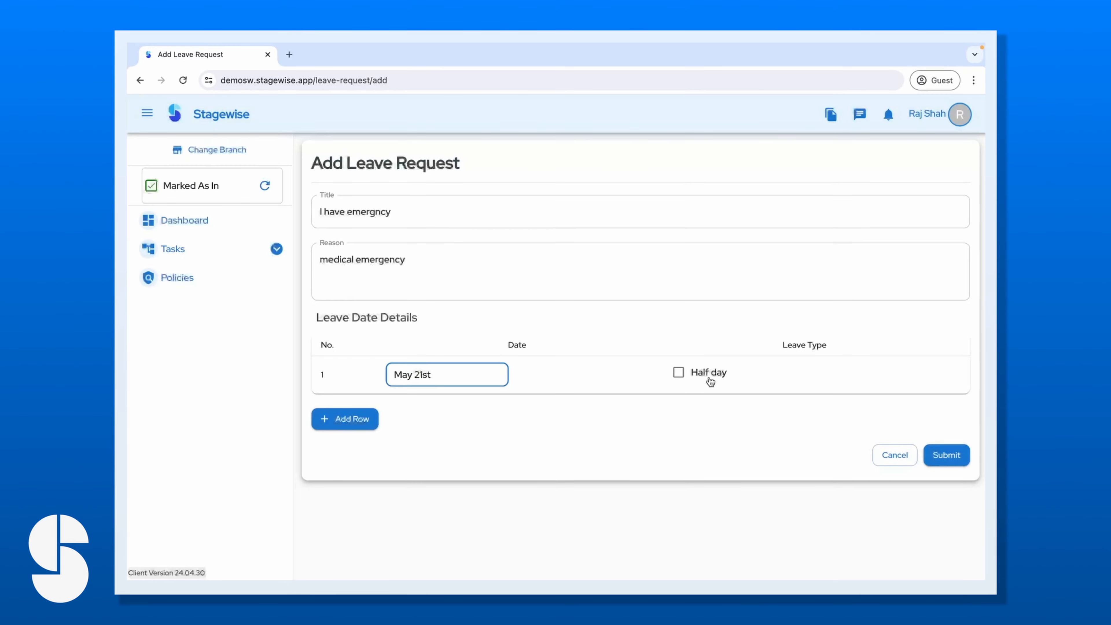
left_click(948, 458)
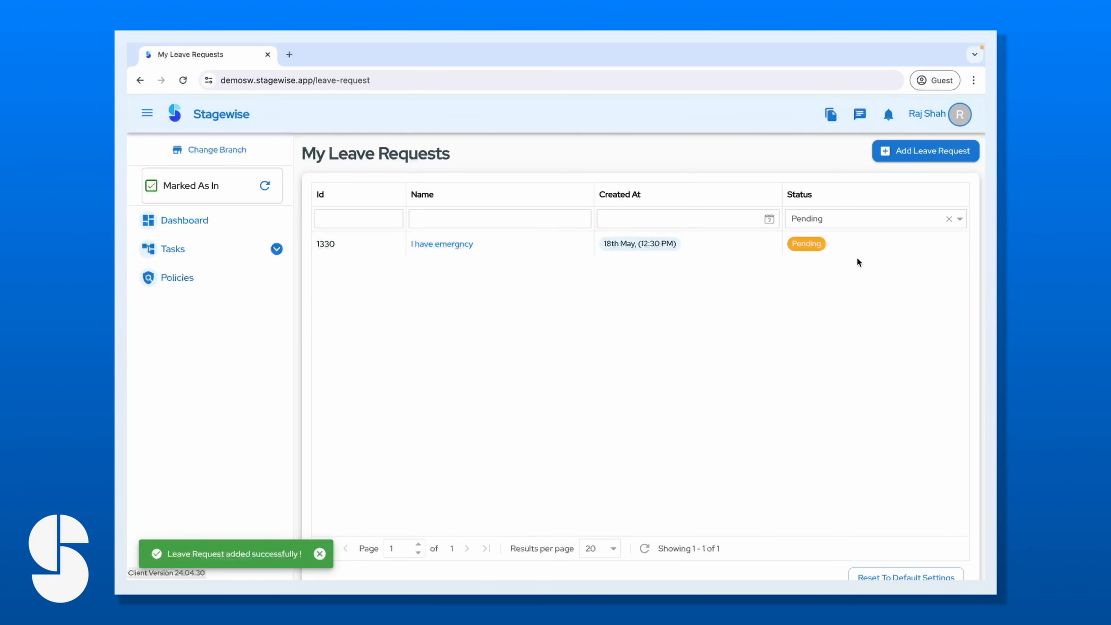
Check the employee's own leave request list, then go back to the dashboard.
left_click(204, 223)
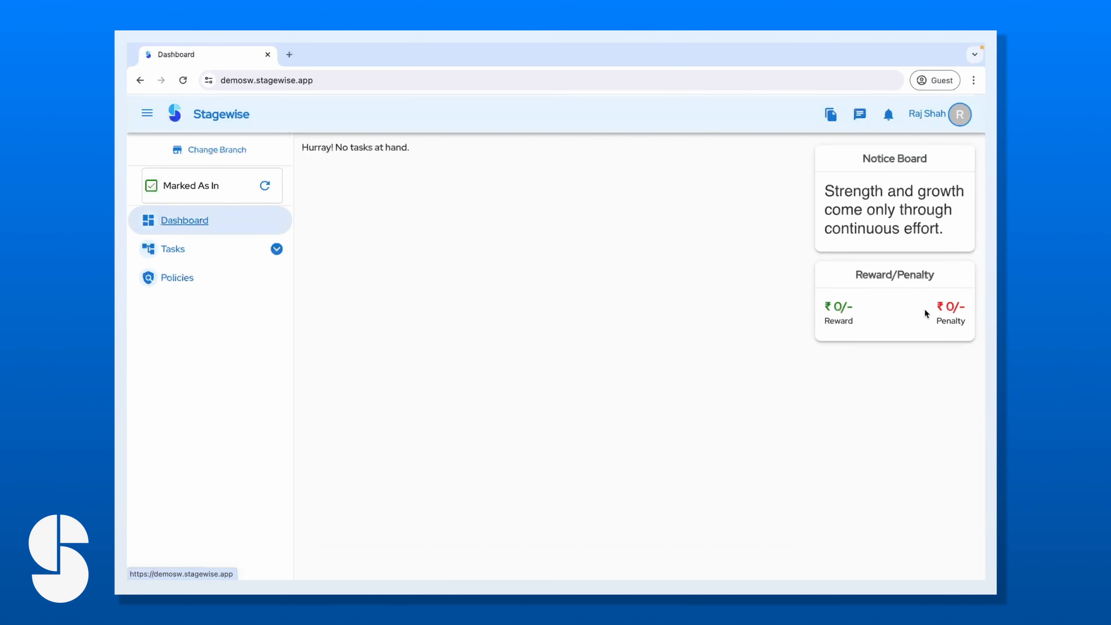
left_click(959, 114)
left_click(920, 248)
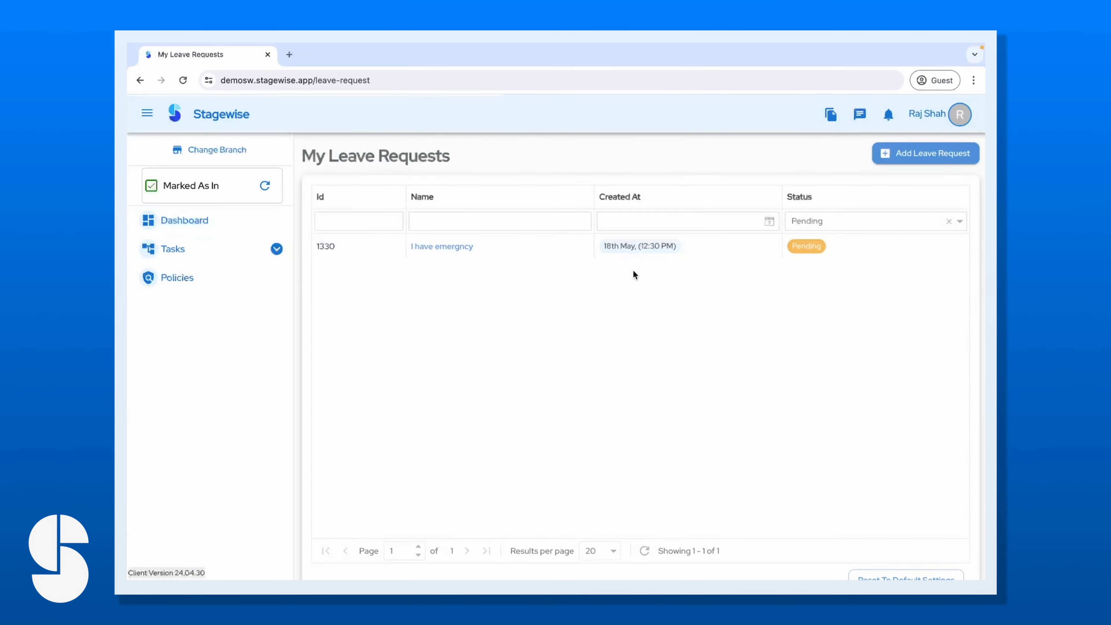
left_click(195, 223)
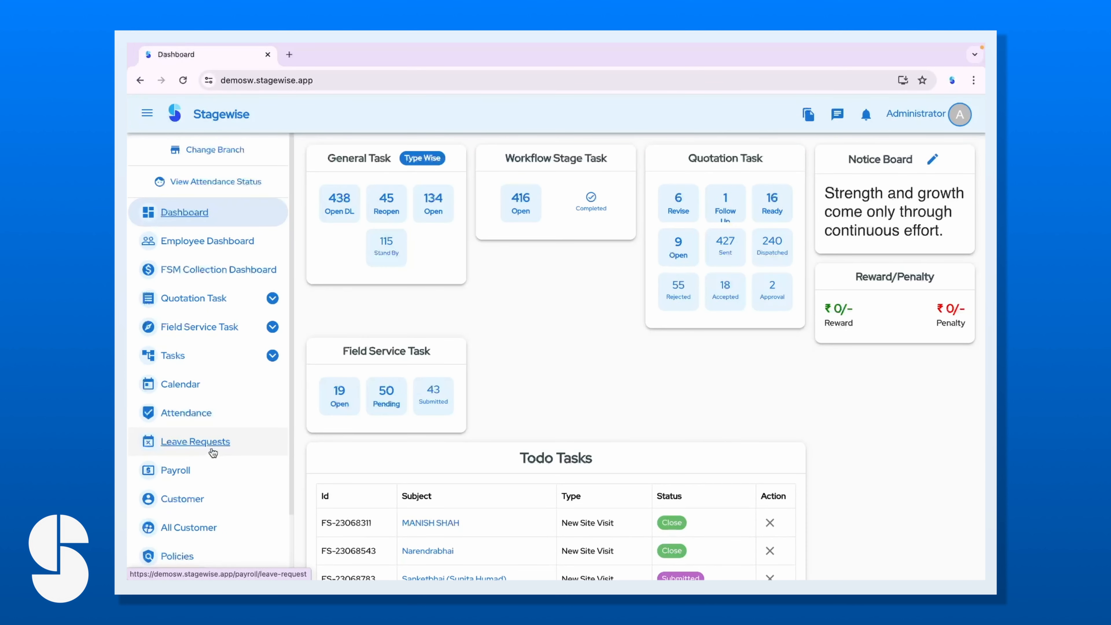
As administrator, approve the 'I have emergncy' leave request 1330 for 21 May.
left_click(213, 452)
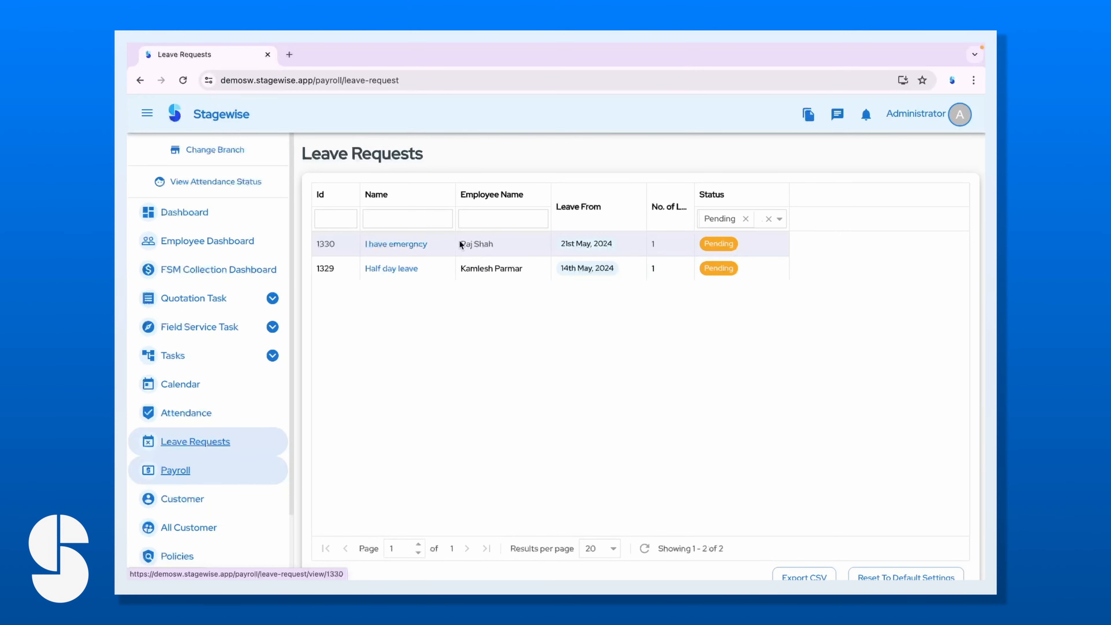
left_click(394, 244)
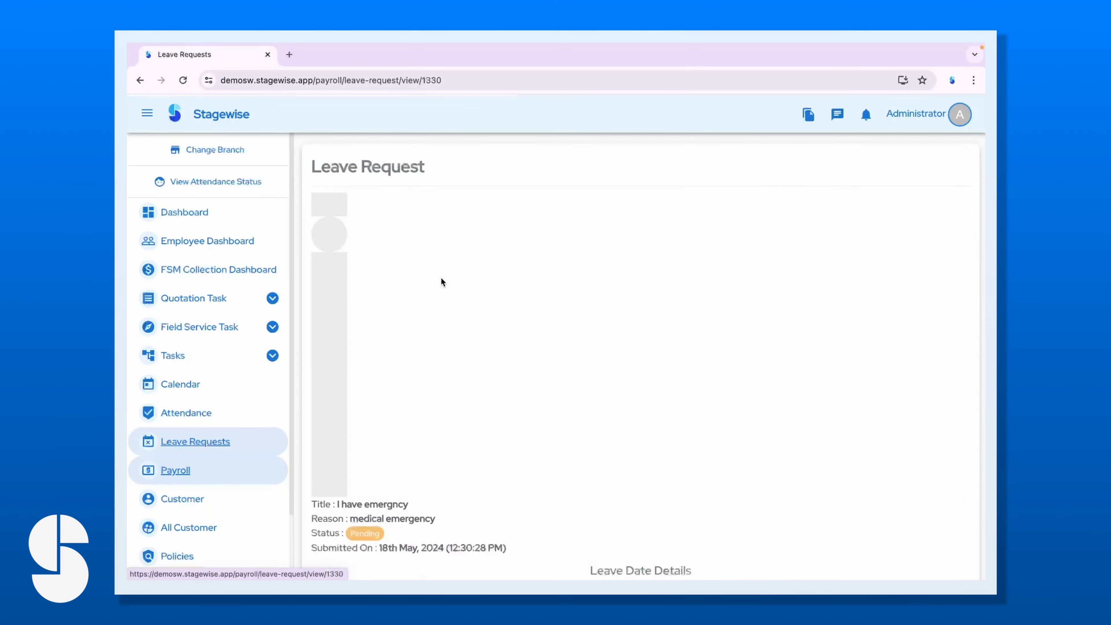
scroll(441, 281, "down", 10)
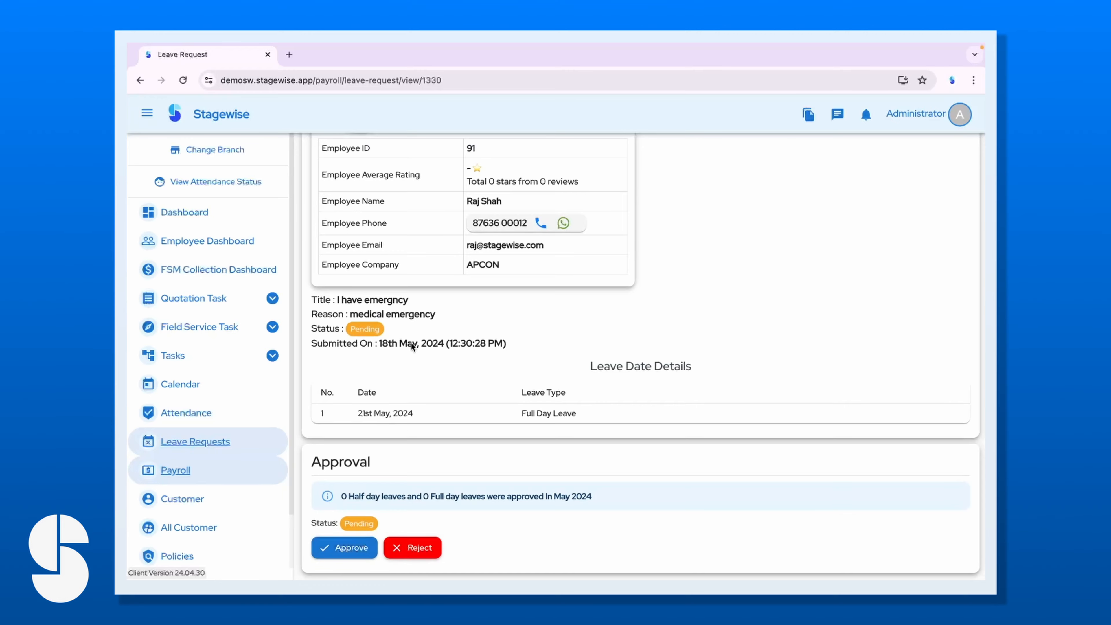
scroll(388, 345, "up", 5)
scroll(387, 344, "down", 5)
left_click(344, 548)
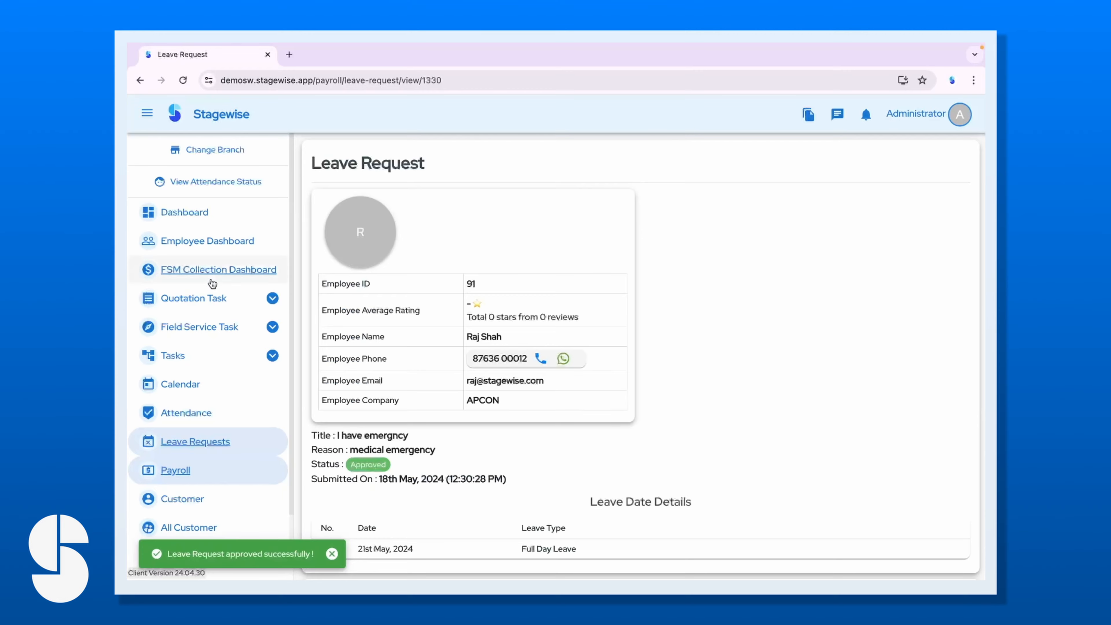
left_click(205, 216)
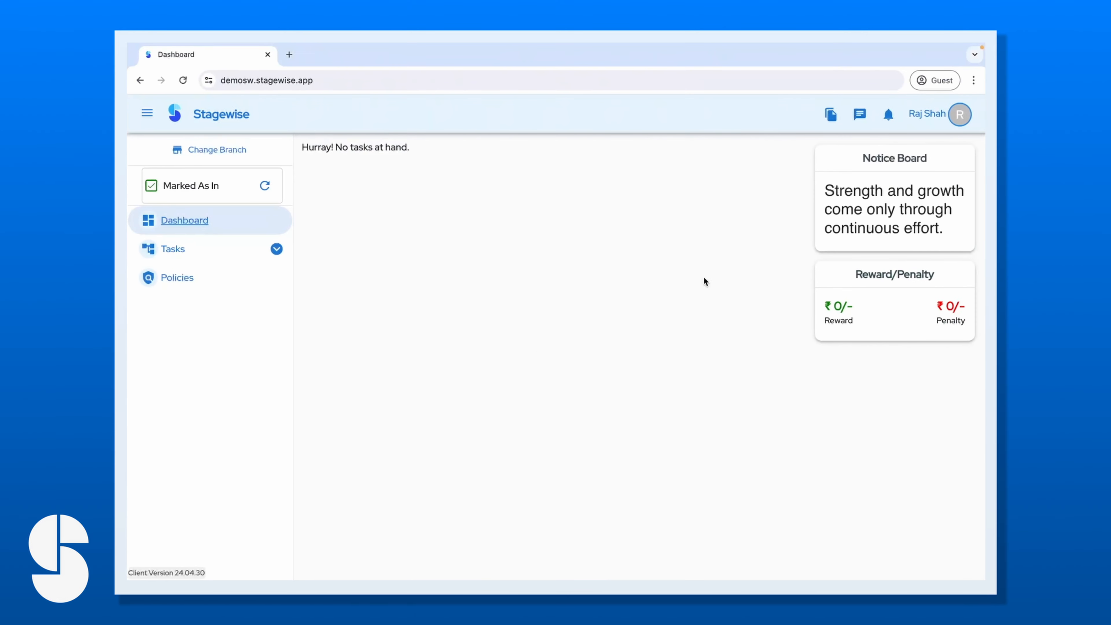
Review the employee's own attendance calendar for the 21 May leave.
left_click(968, 123)
left_click(942, 204)
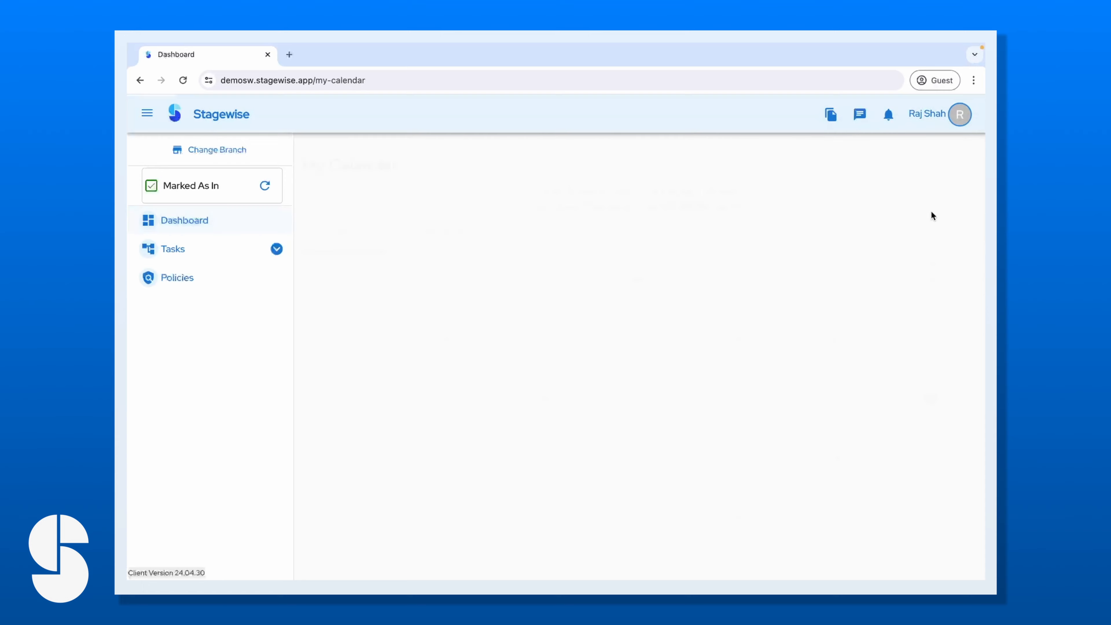
scroll(636, 370, "up", 1)
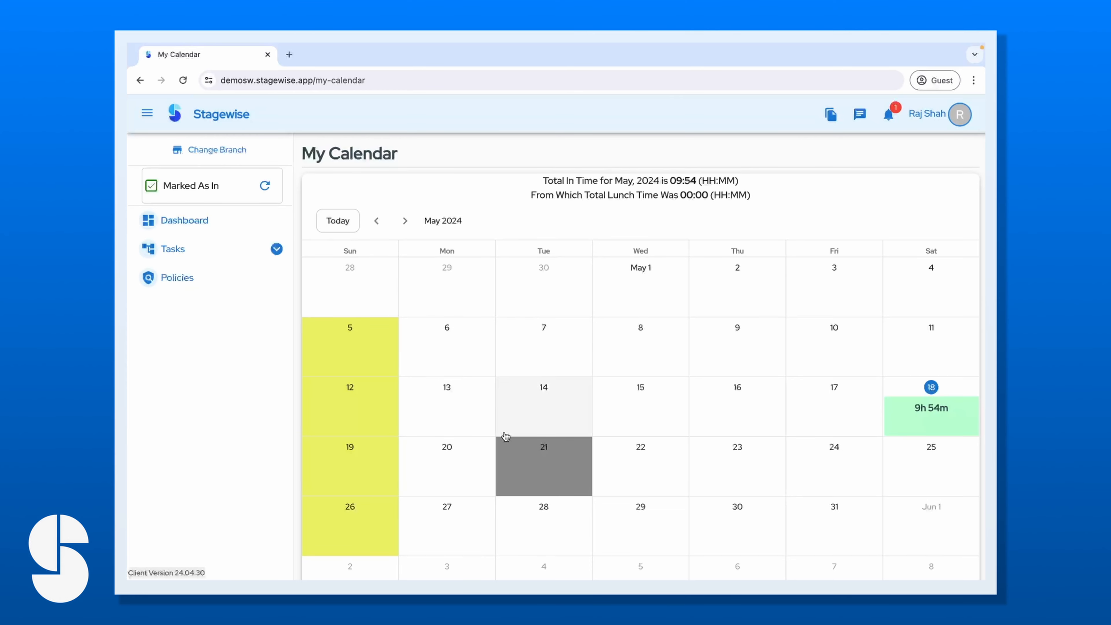
left_click(215, 221)
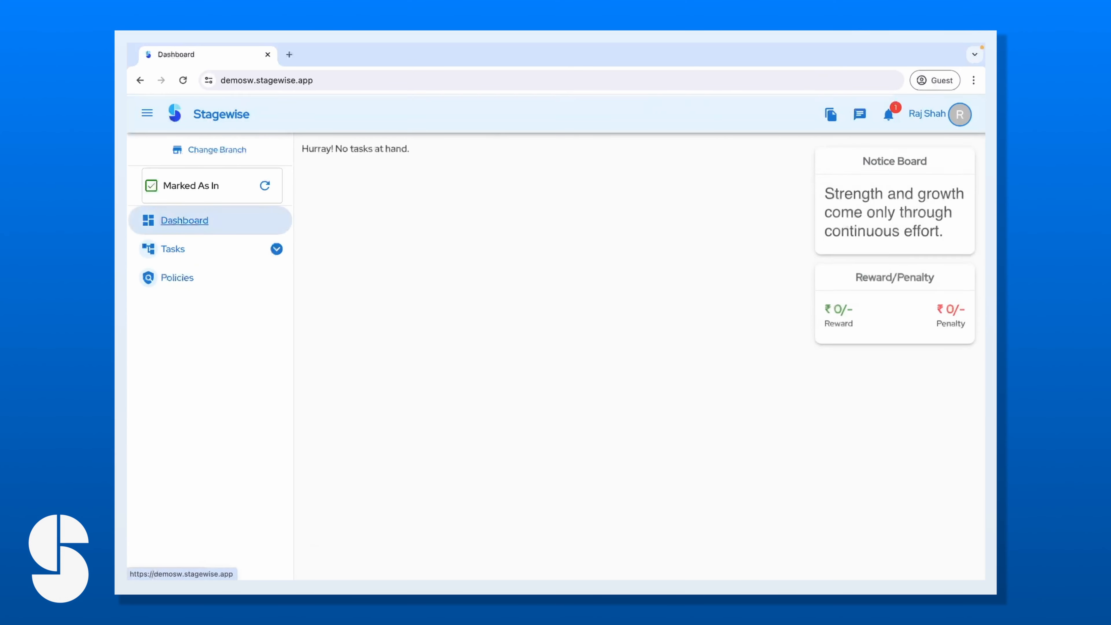
List the employee's leave requests of every status by clearing the Pending filter.
left_click(958, 115)
left_click(917, 249)
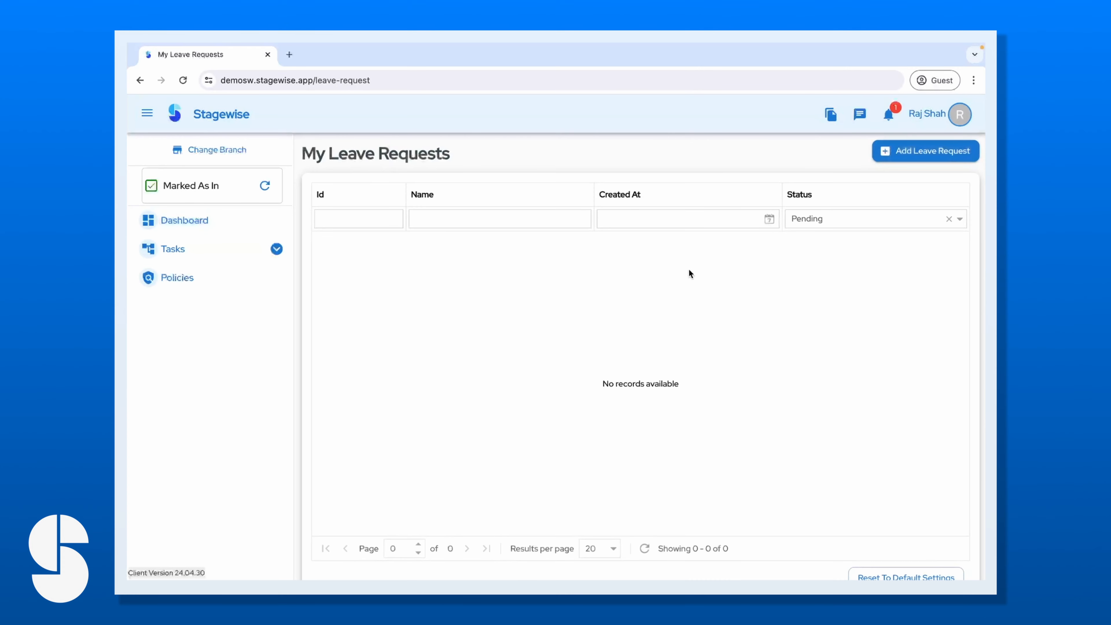
left_click(947, 220)
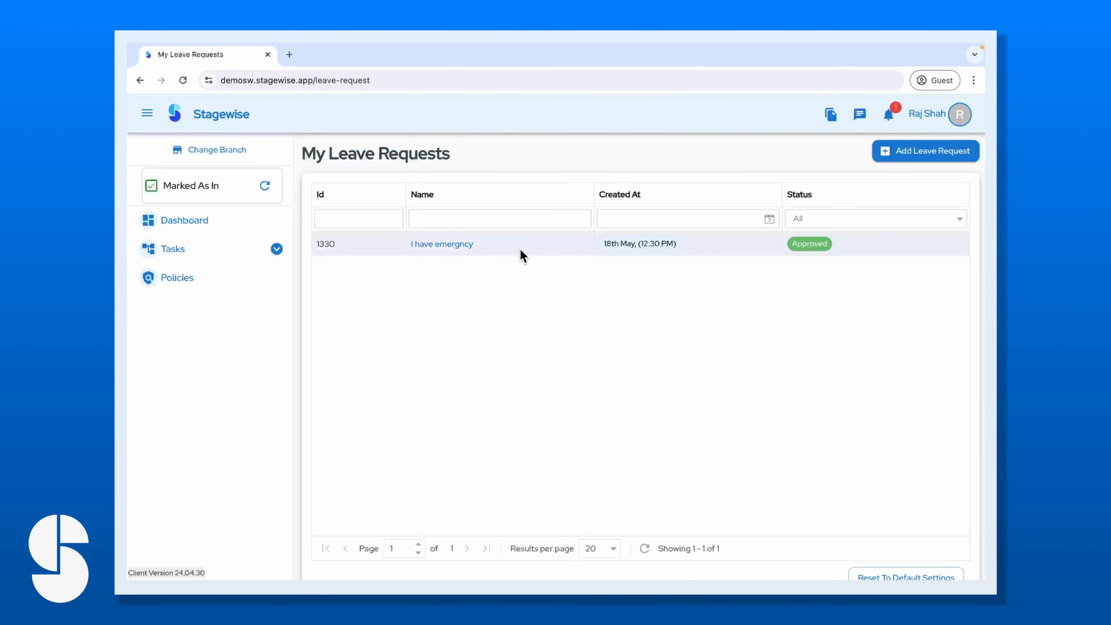
left_click(225, 244)
left_click(215, 226)
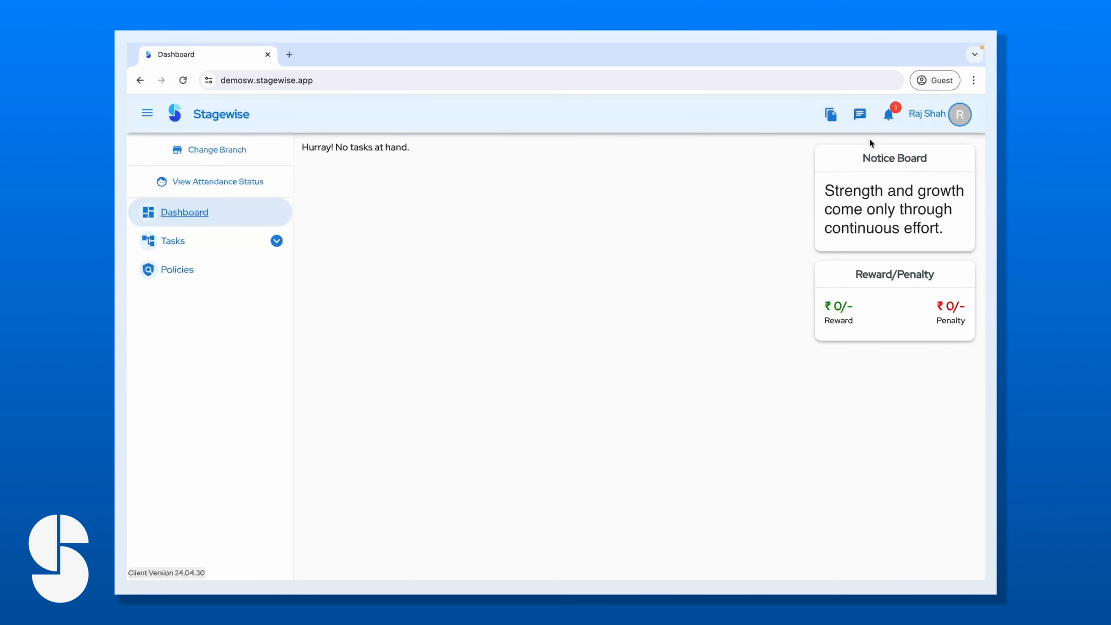
Confirm request 1330 is Approved through the bell notification.
left_click(891, 116)
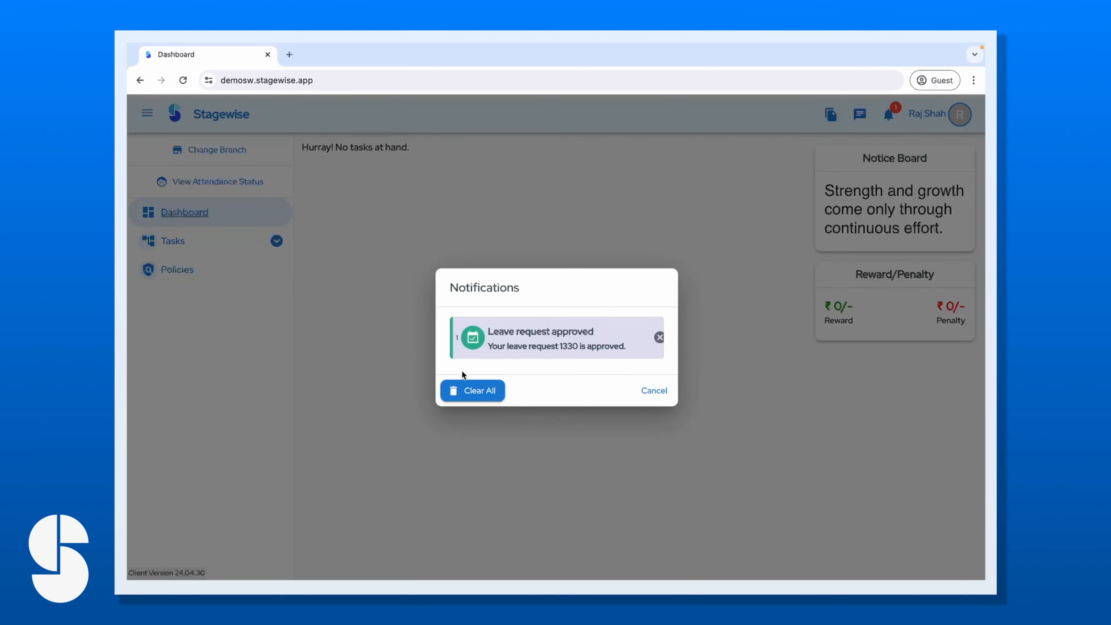
left_click(532, 332)
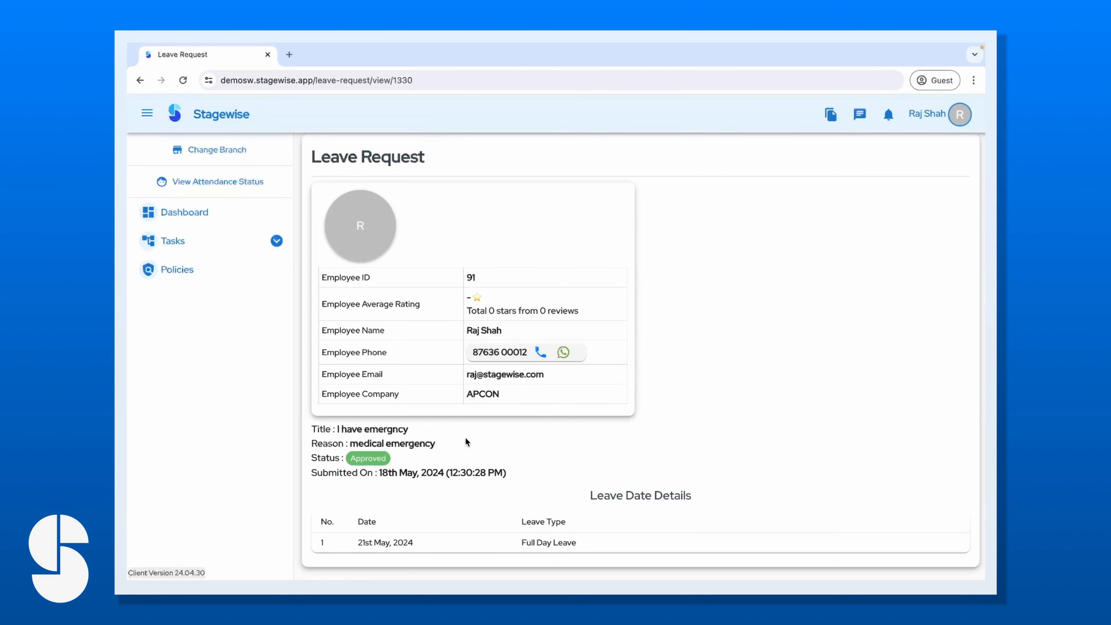
left_click(224, 225)
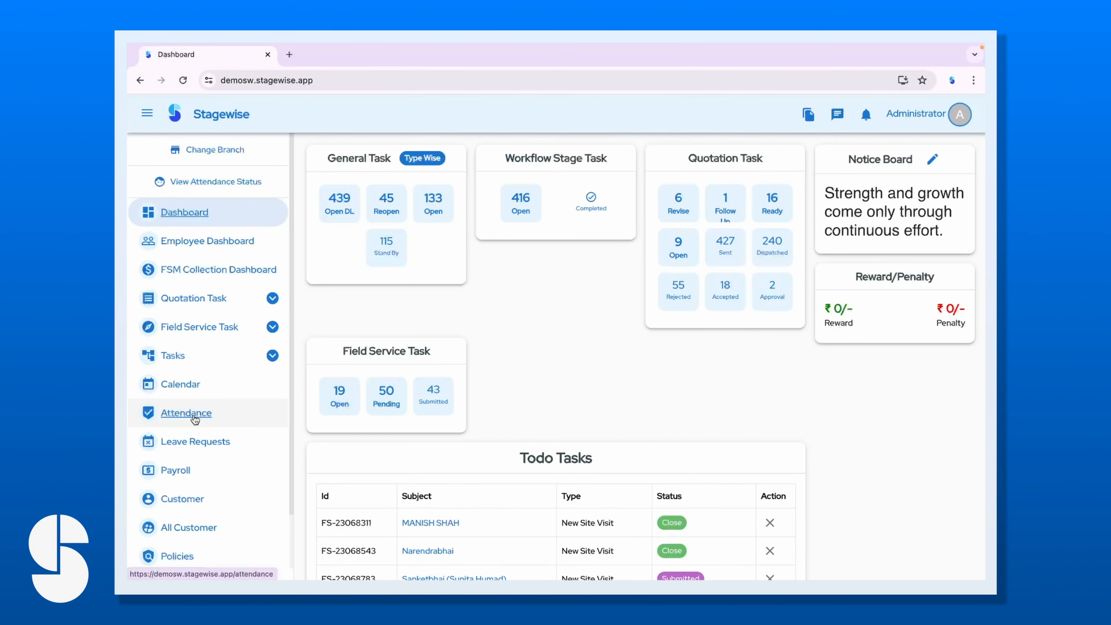
Filter the employee attendance list by the name 'raj'.
left_click(182, 420)
left_click(541, 214)
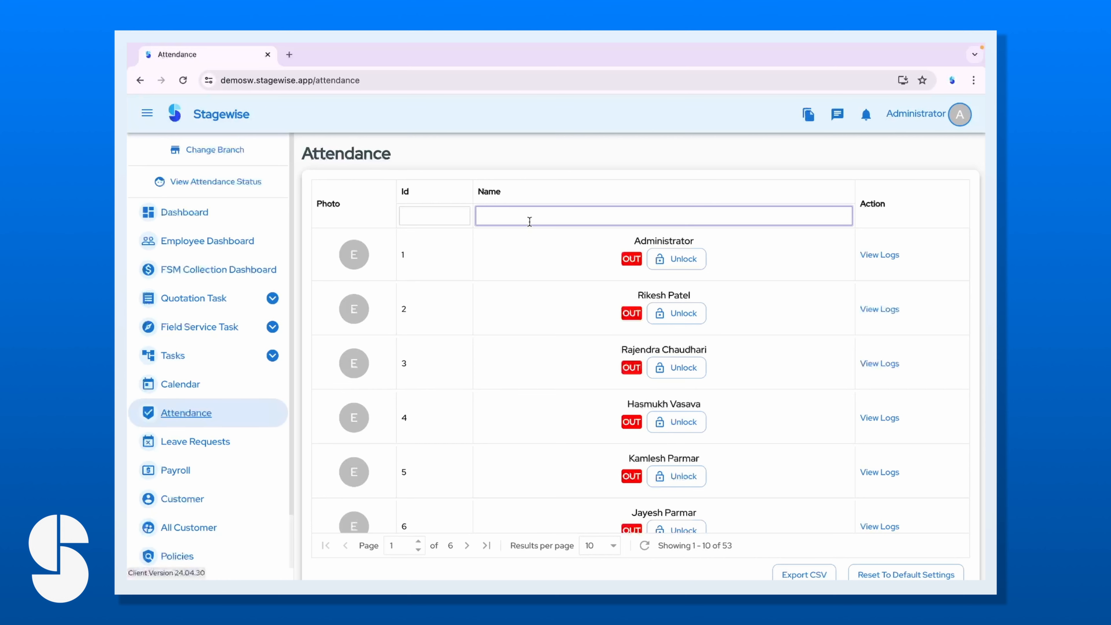
type("j")
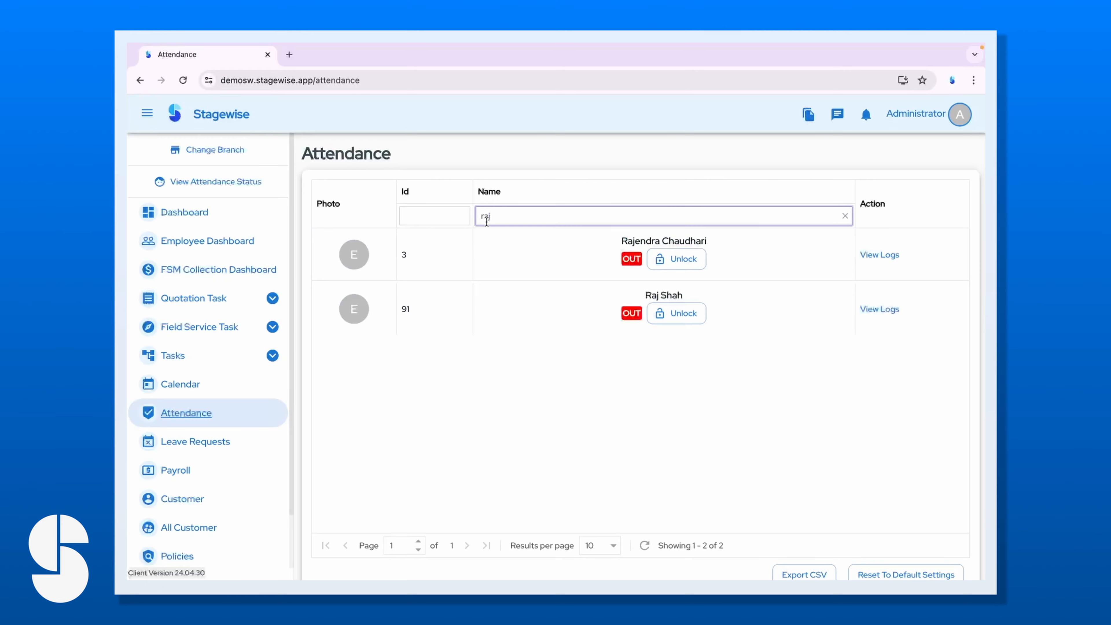
left_click(877, 315)
scroll(594, 385, "down", 9)
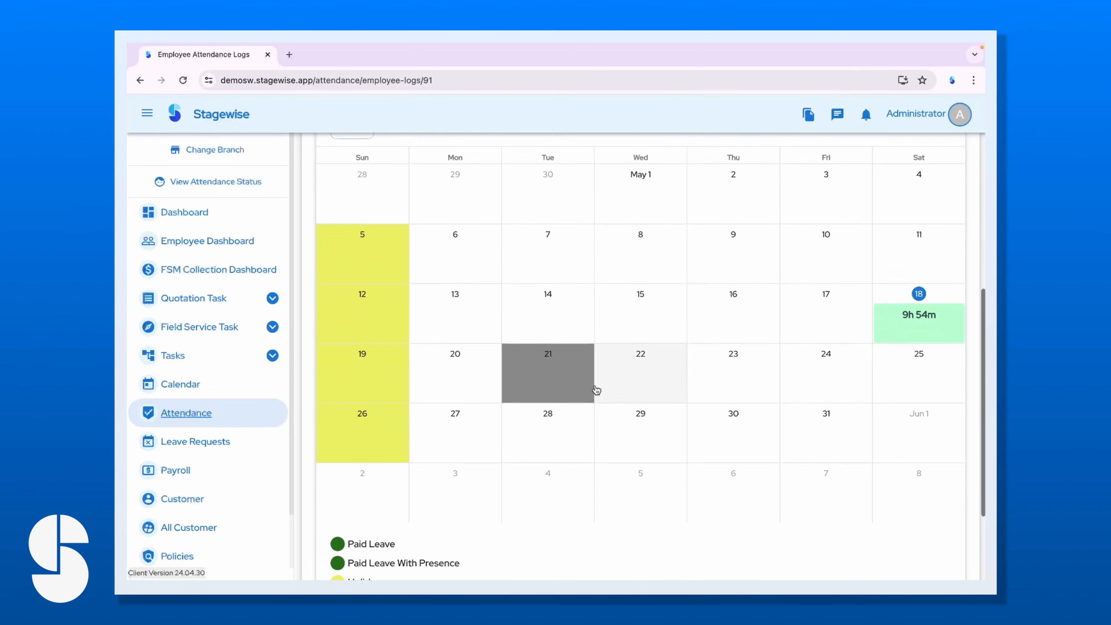
scroll(595, 388, "up", 4)
left_click(391, 319)
scroll(476, 415, "down", 6)
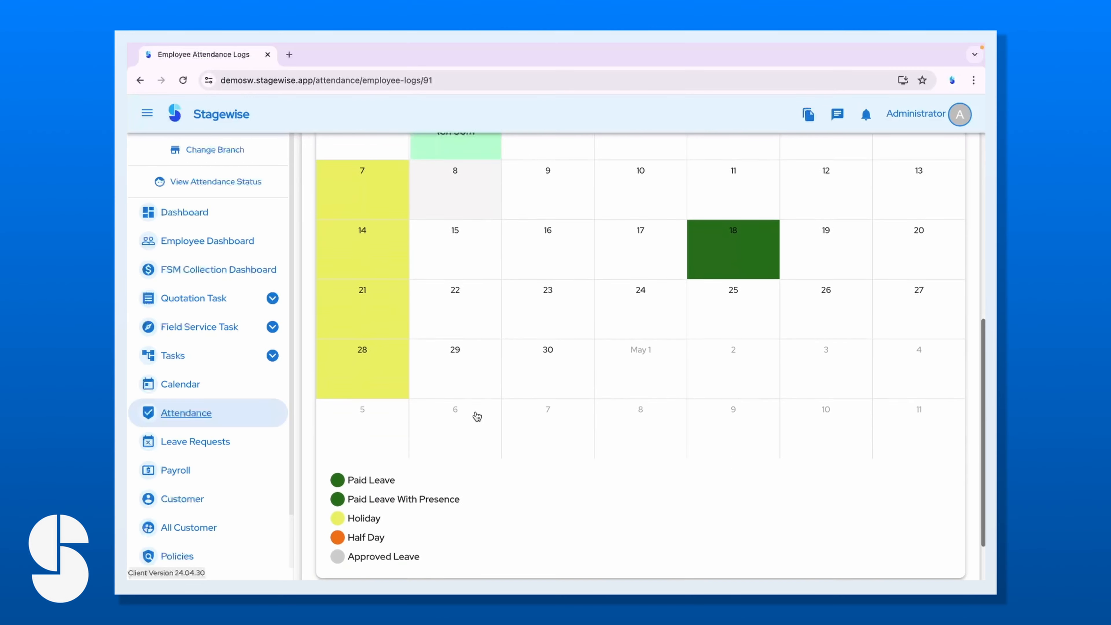
scroll(420, 467, "up", 3)
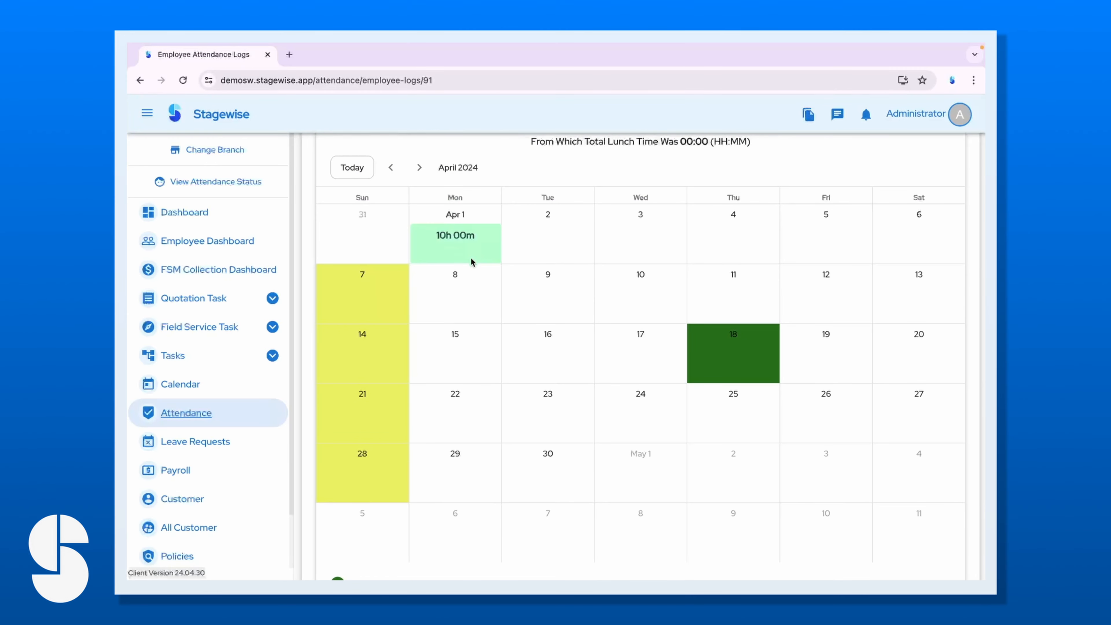
scroll(426, 402, "down", 4)
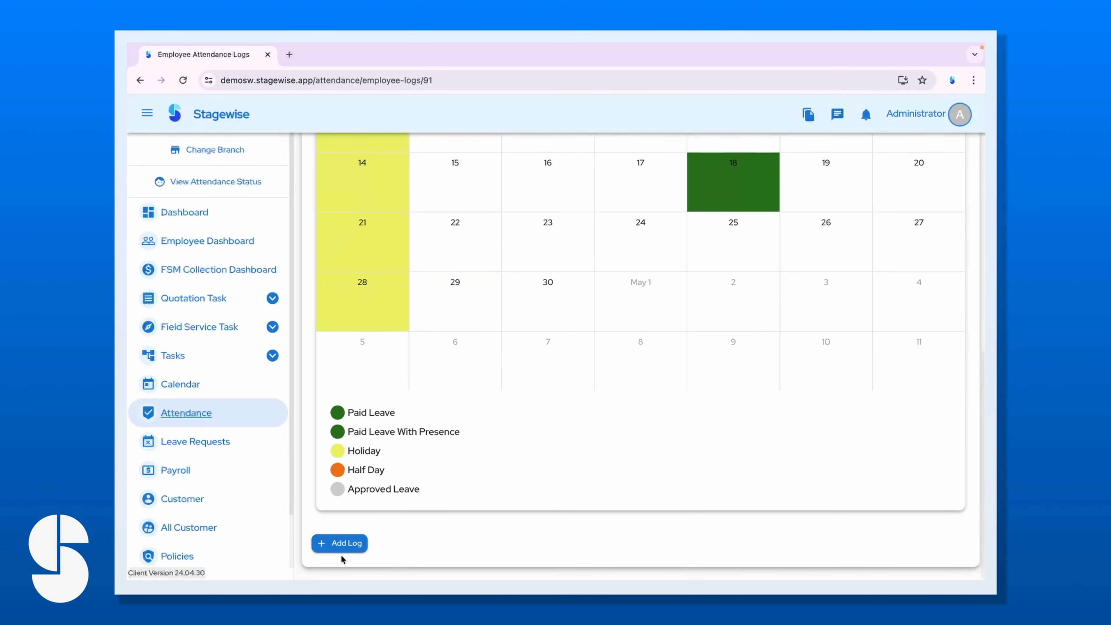
Start a new Working Slot log beginning April 2 at 09:00 a.m.
left_click(346, 544)
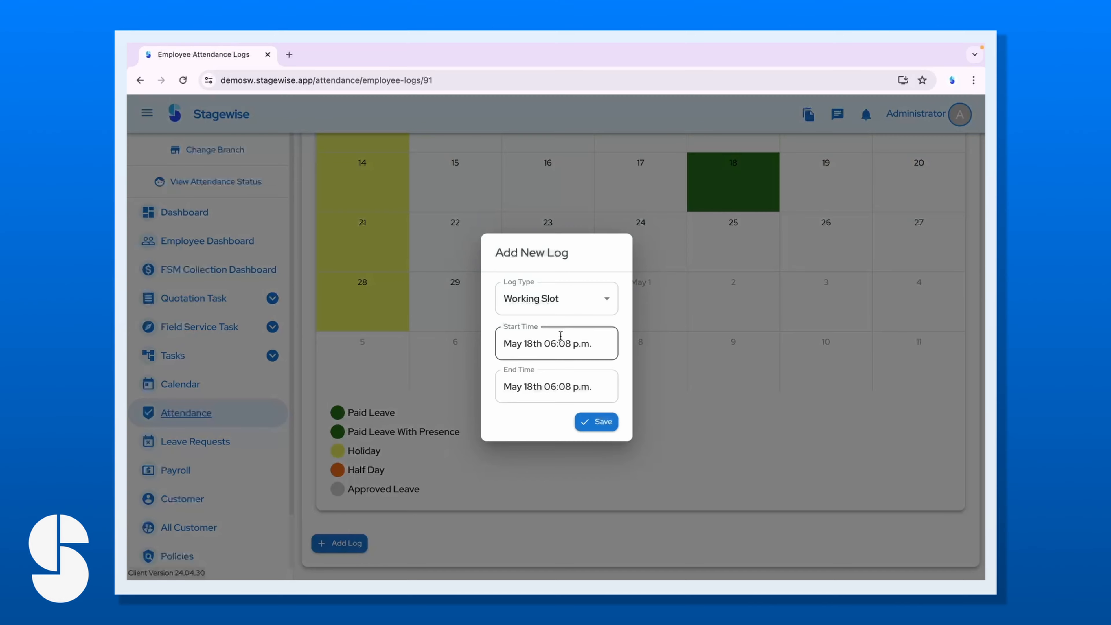
left_click(567, 331)
left_click(474, 291)
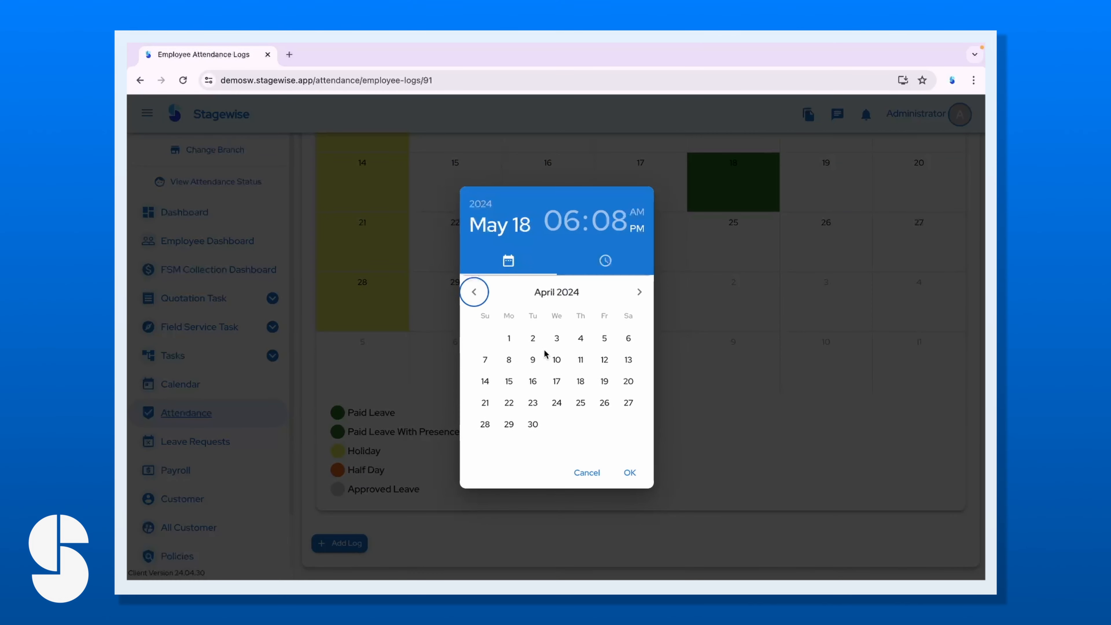
left_click(532, 338)
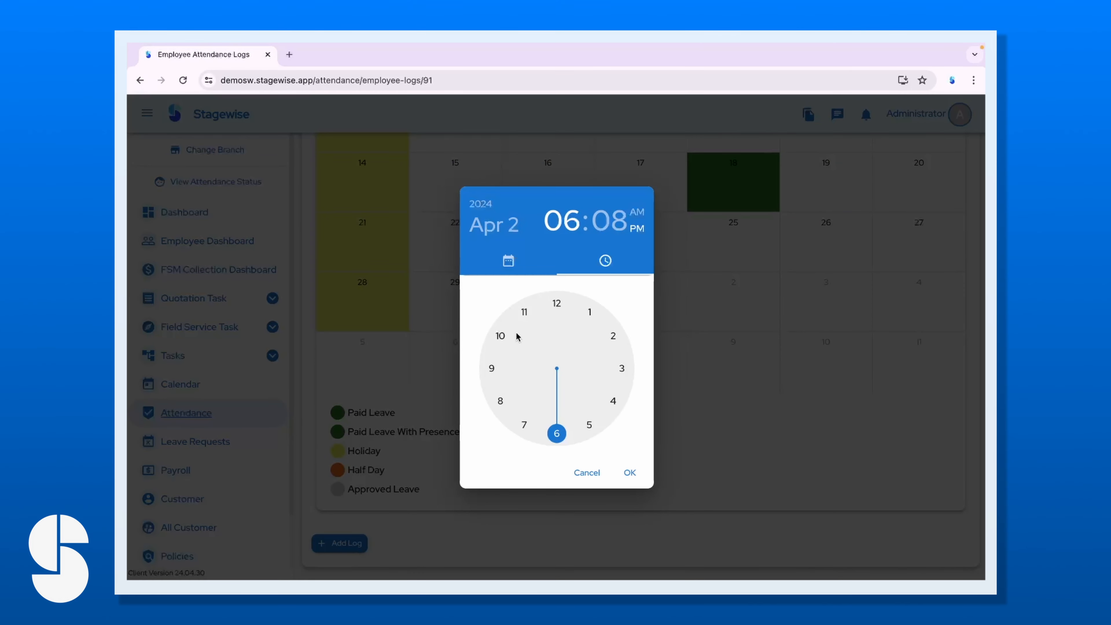
left_click(493, 366)
left_click(557, 303)
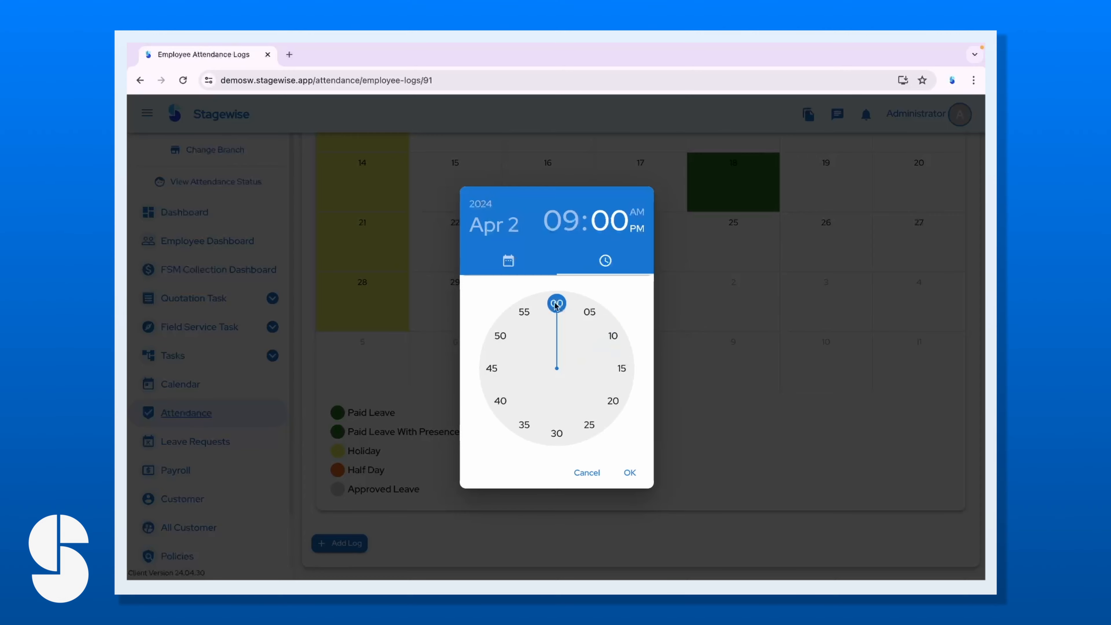
left_click(645, 212)
left_click(629, 472)
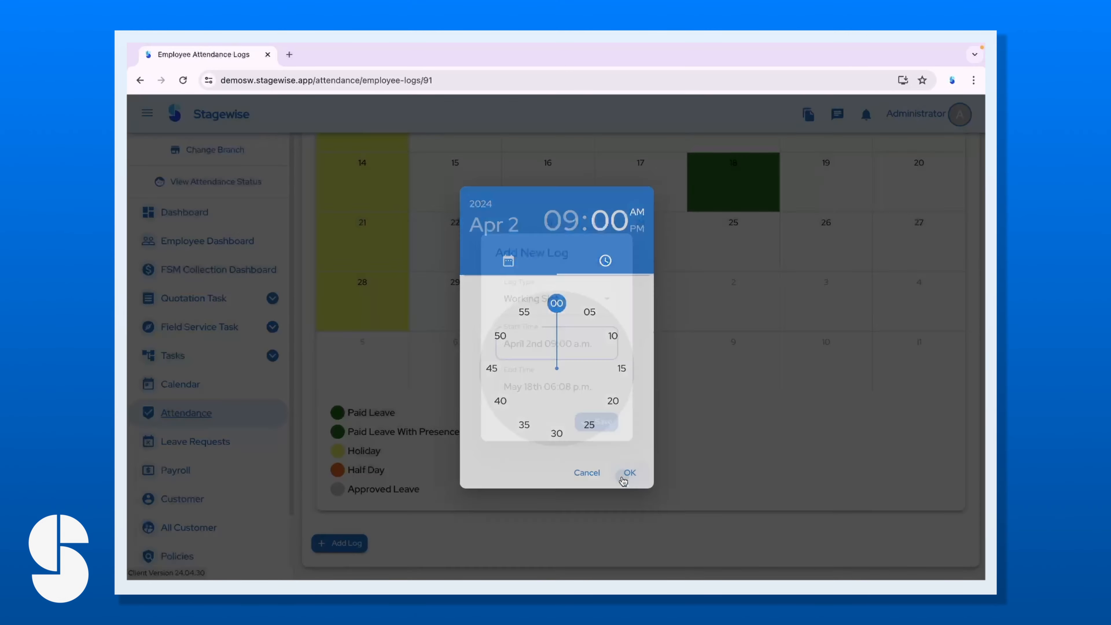
Set the log's end to April 2, 08:00 p.m., save it and reload the page.
left_click(514, 379)
left_click(474, 290)
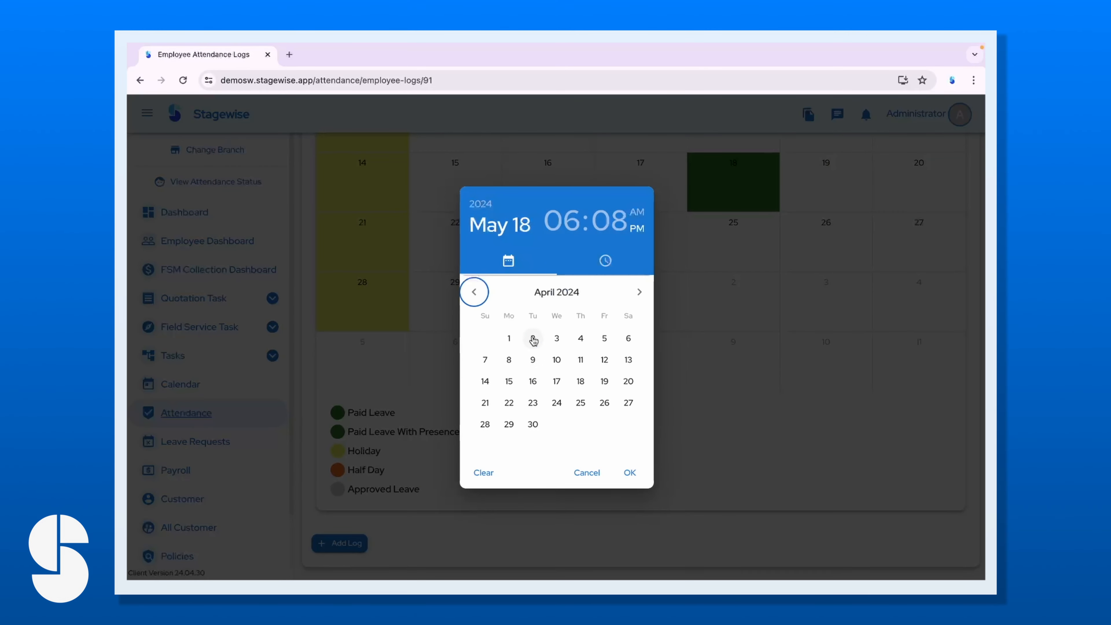
left_click(531, 341)
left_click(500, 401)
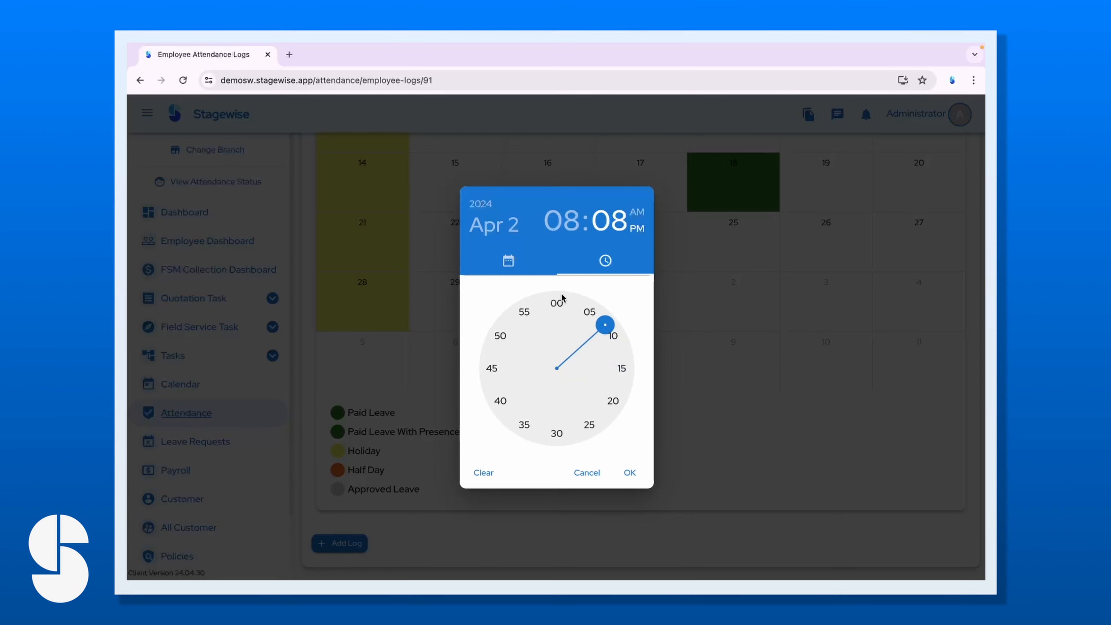
left_click(556, 303)
left_click(634, 472)
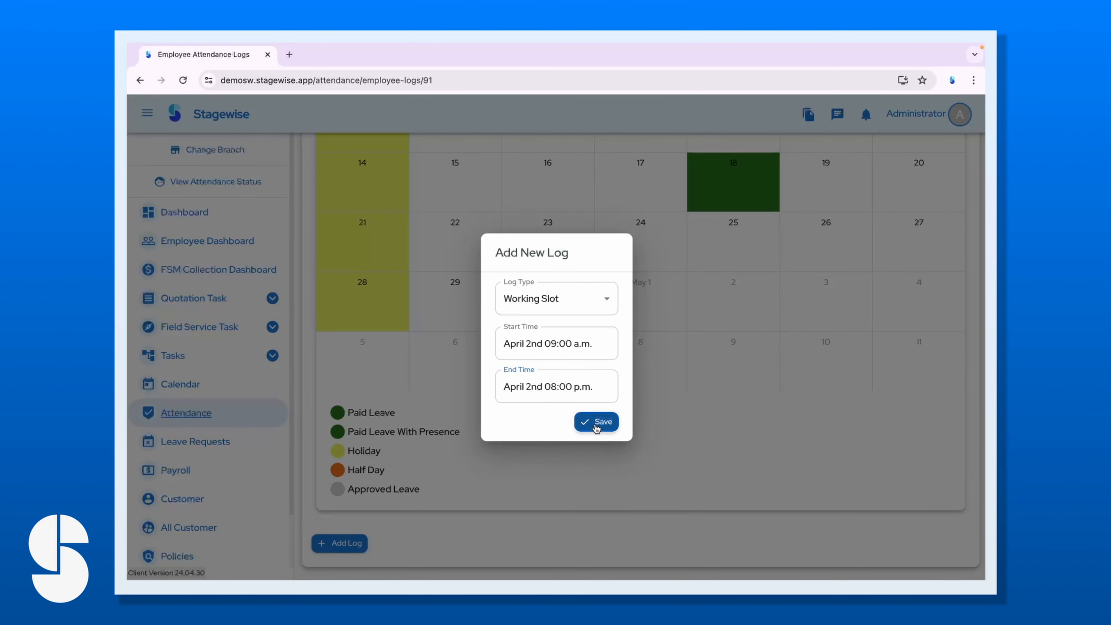
left_click(586, 422)
scroll(525, 311, "up", 5)
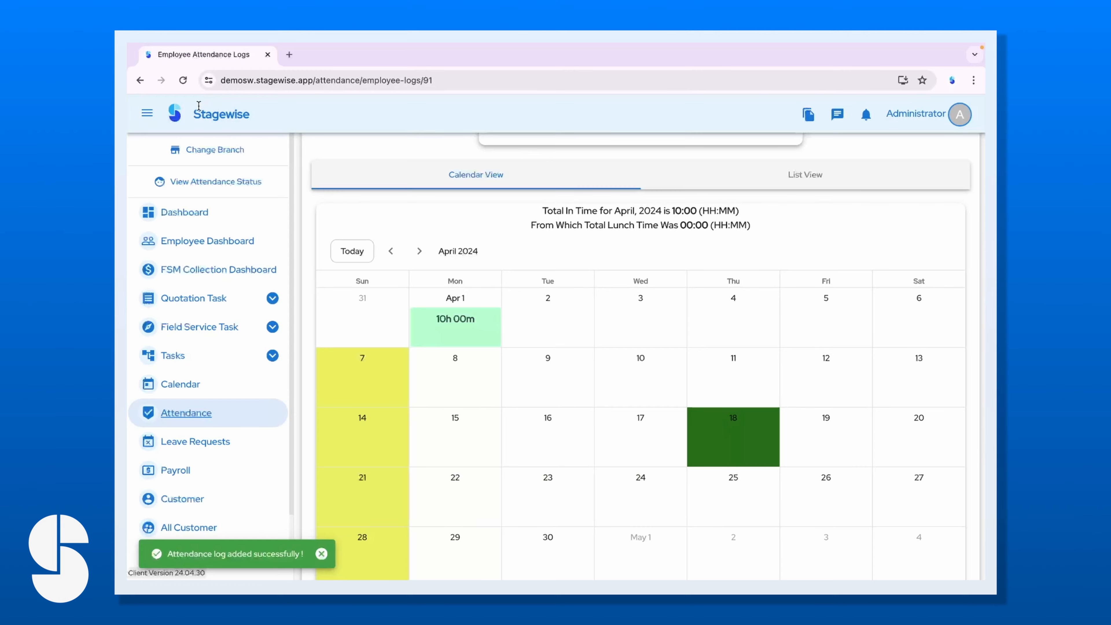
left_click(183, 80)
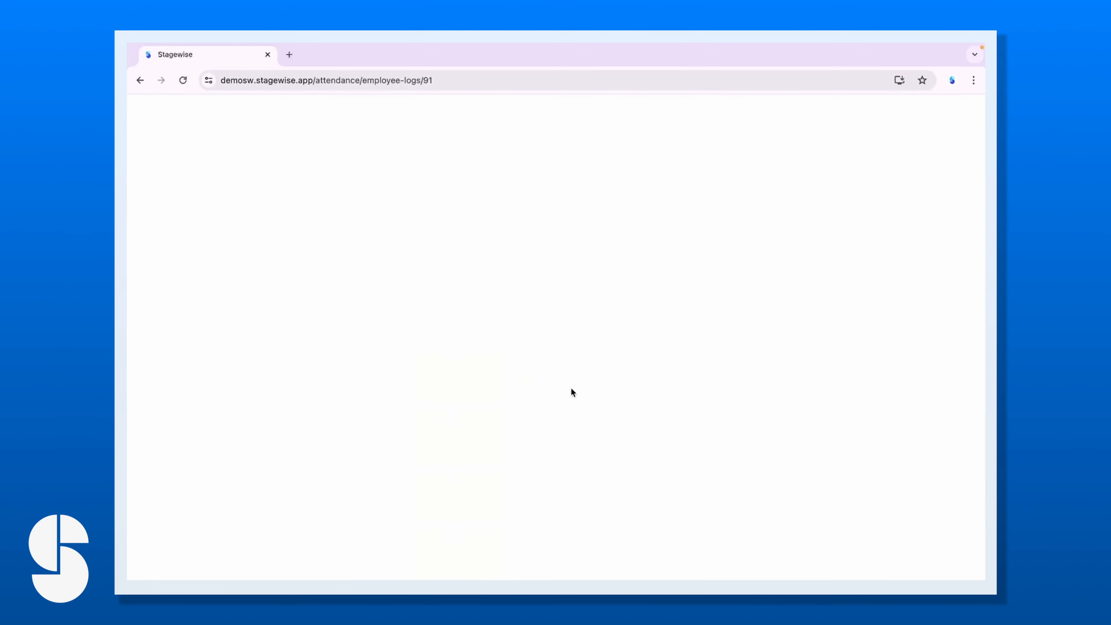
Go back to April 2024 and review April 2 at 11h 00m, total 180:19.
scroll(463, 398, "down", 3)
left_click(390, 290)
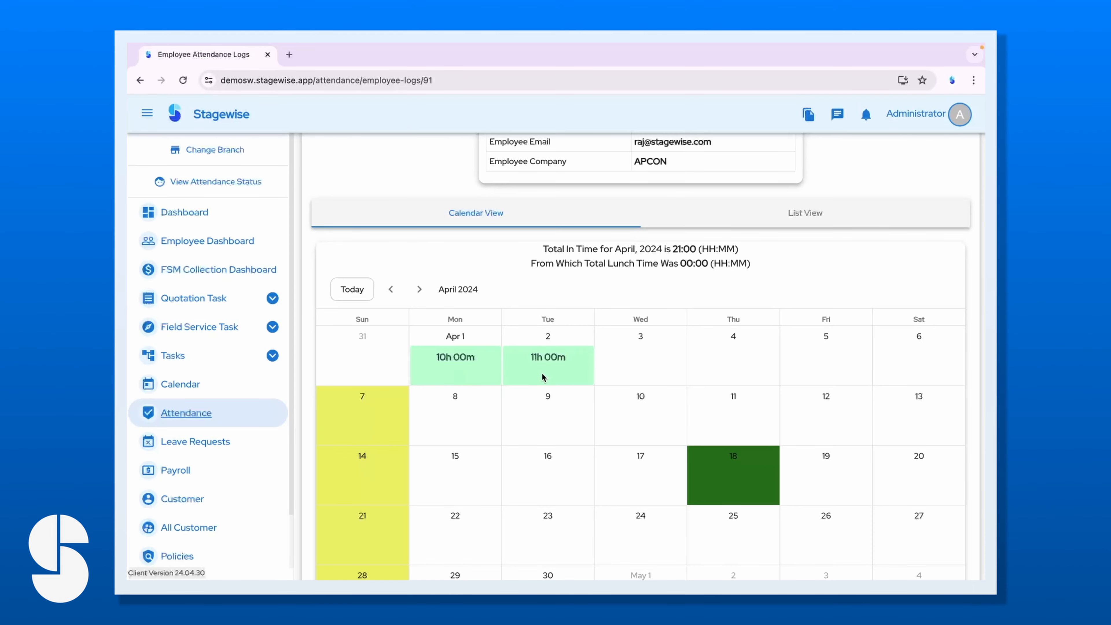
scroll(542, 373, "down", 6)
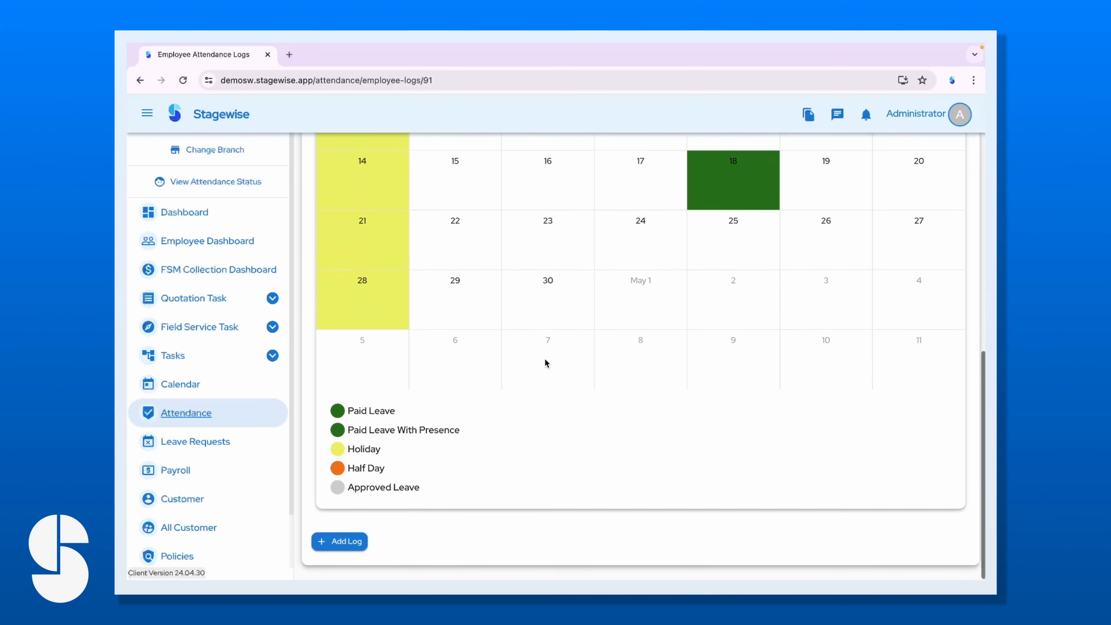
scroll(545, 364, "up", 3)
scroll(546, 364, "up", 2)
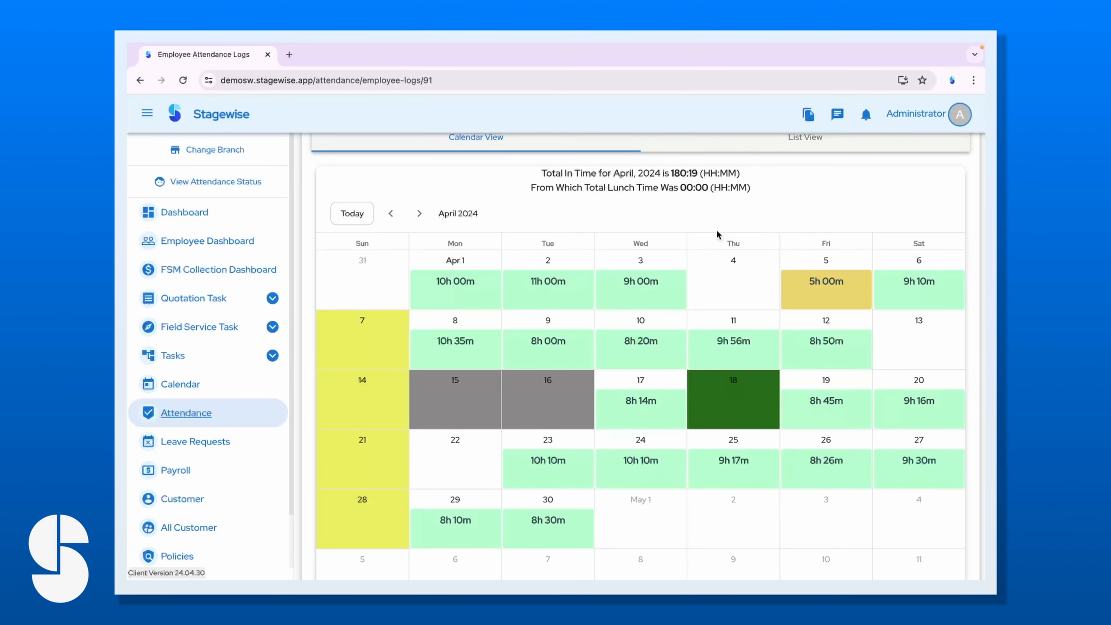
scroll(627, 406, "up", 4)
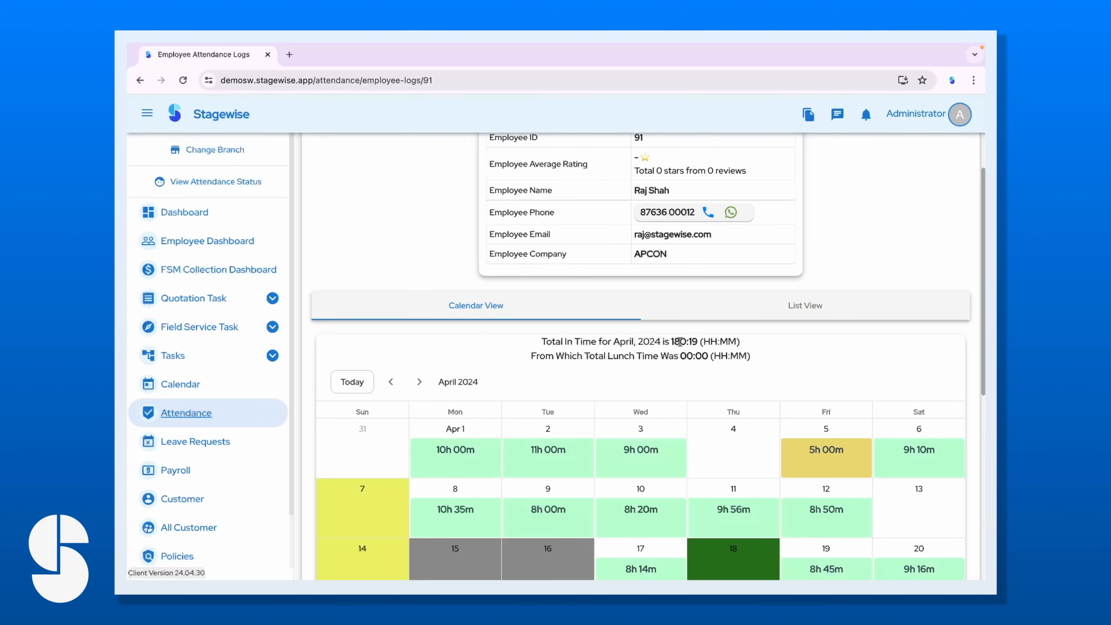
scroll(747, 323, "down", 5)
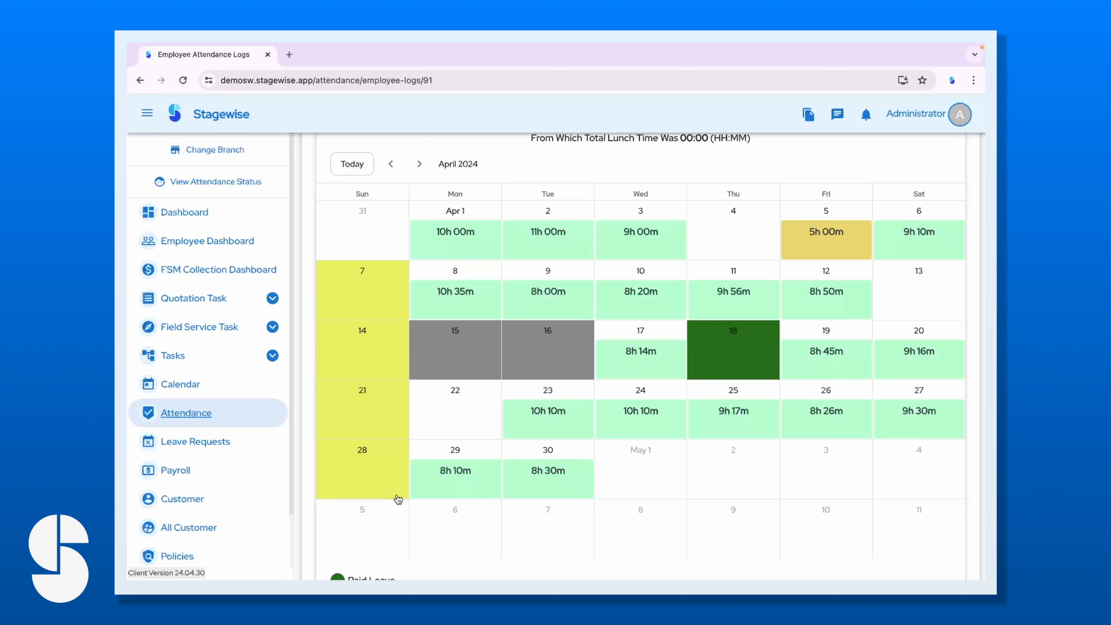
scroll(394, 371, "up", 1)
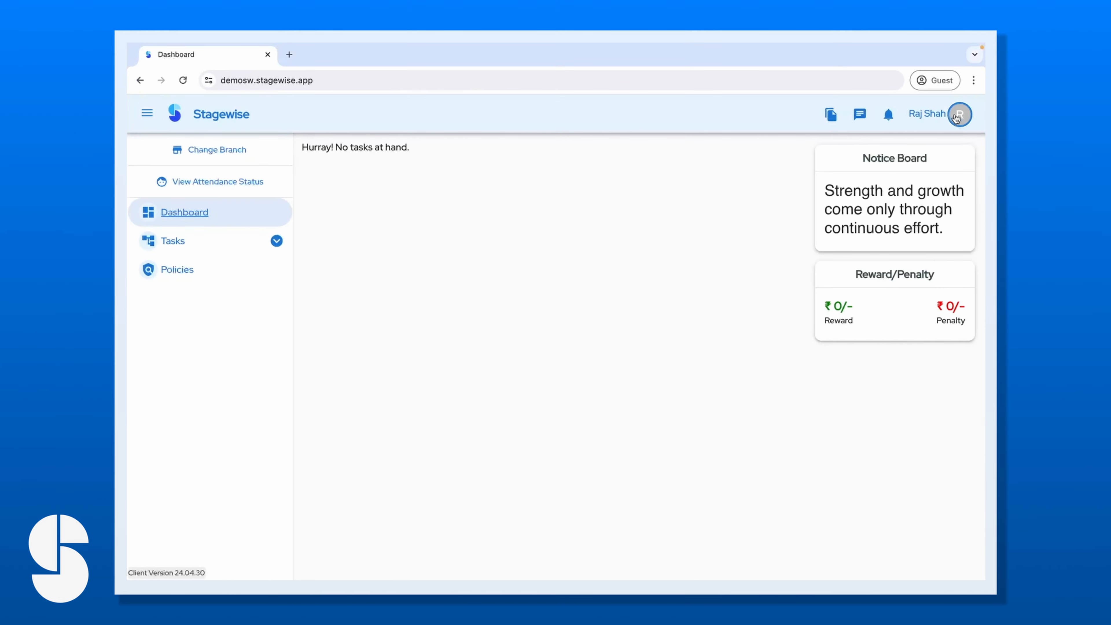
left_click(959, 114)
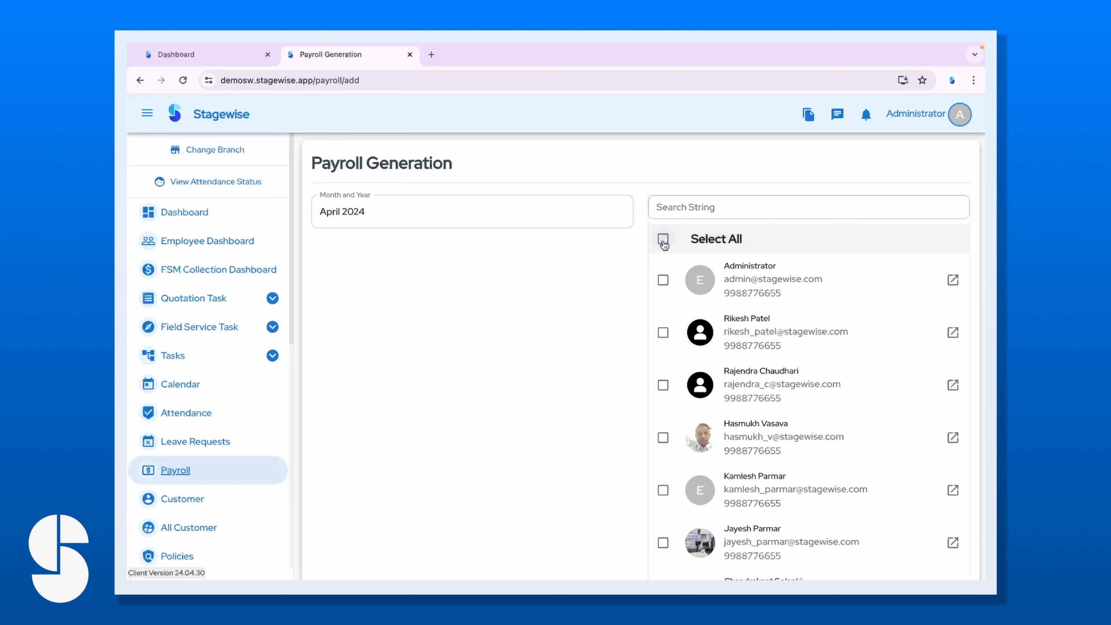
left_click(663, 239)
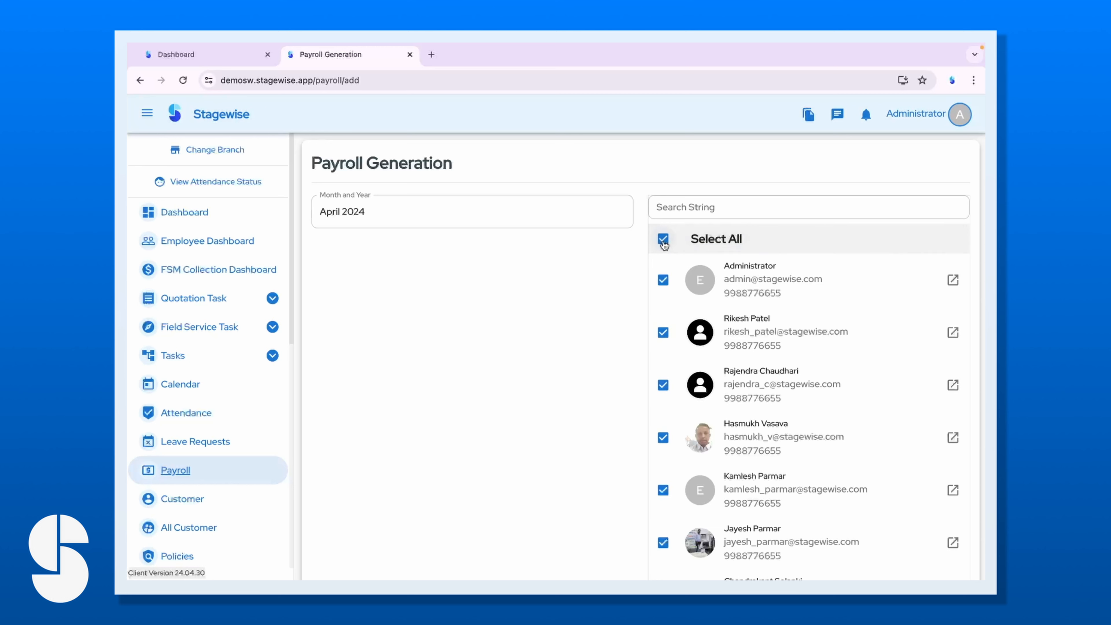
left_click(663, 239)
left_click(662, 239)
left_click(663, 239)
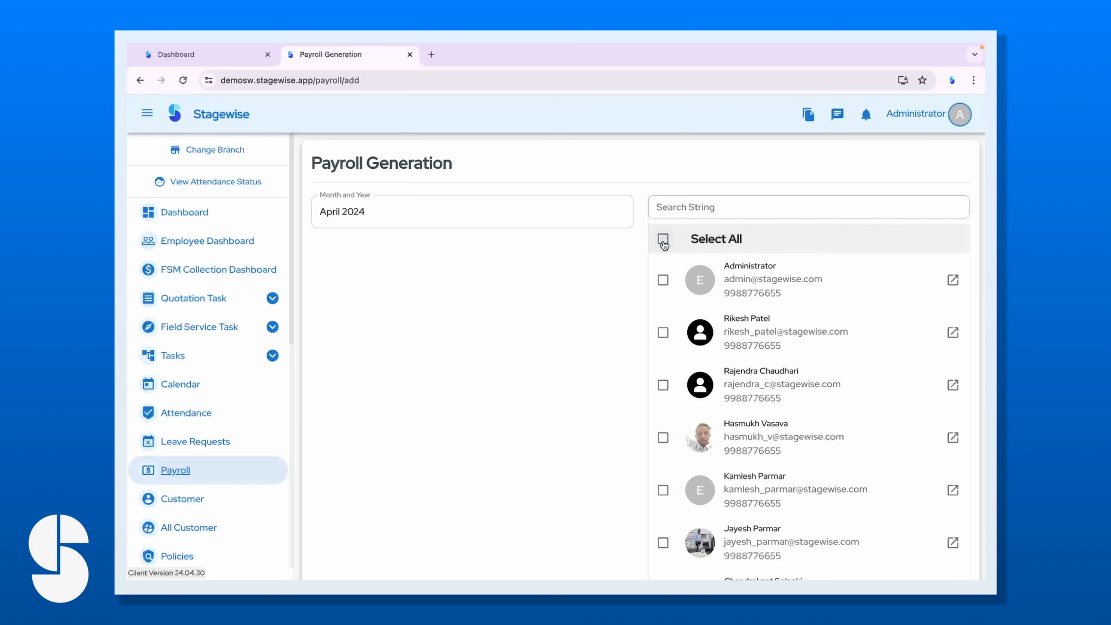
left_click(725, 207)
type("raj")
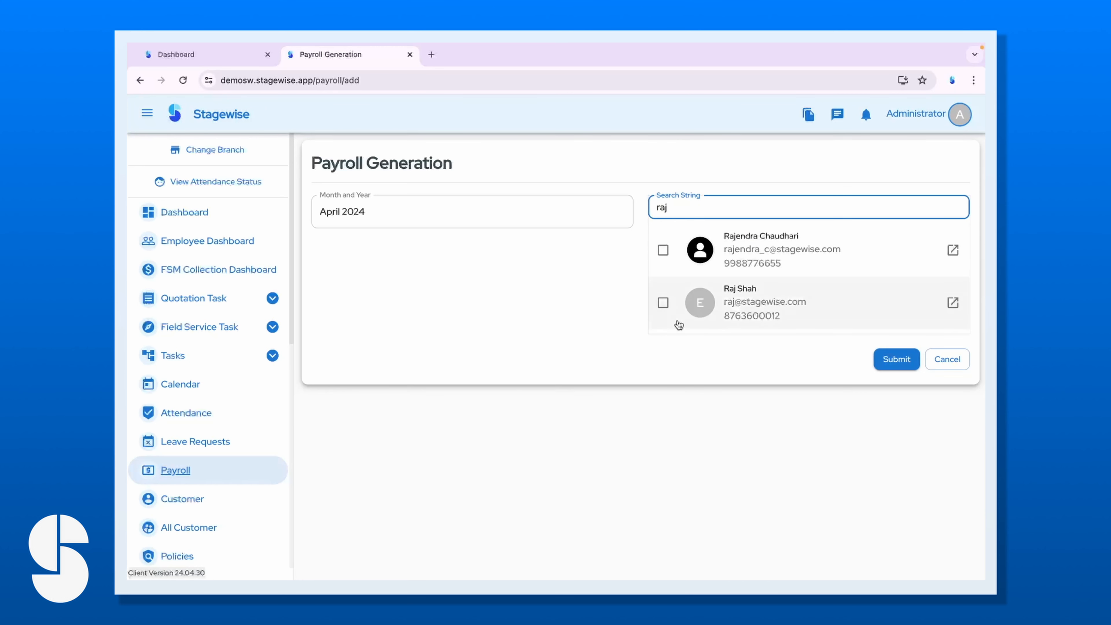
left_click(664, 303)
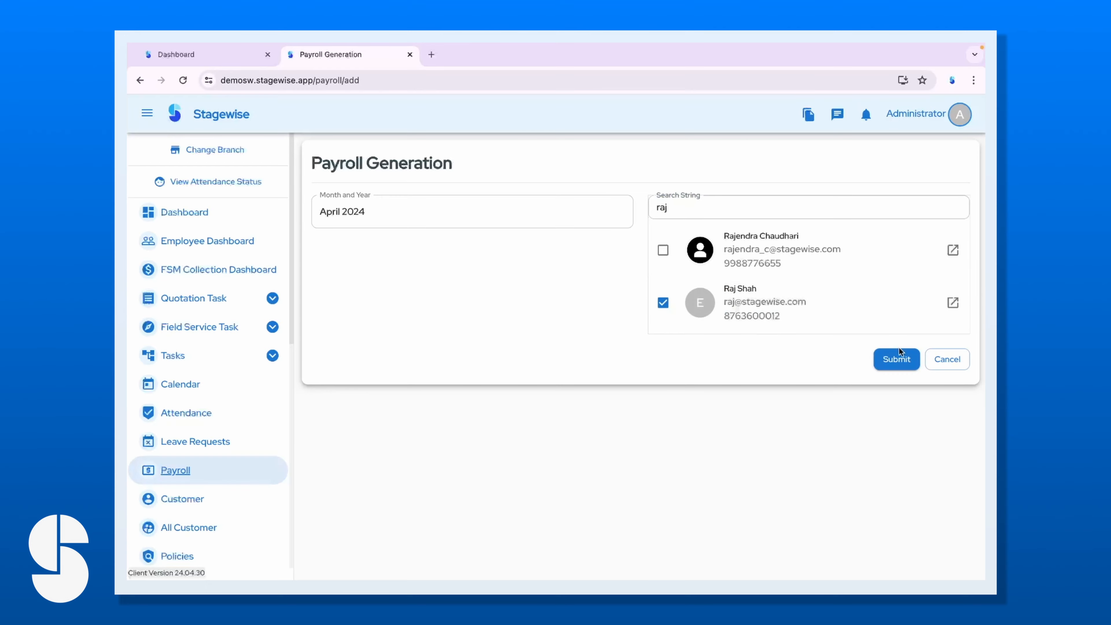
left_click(896, 359)
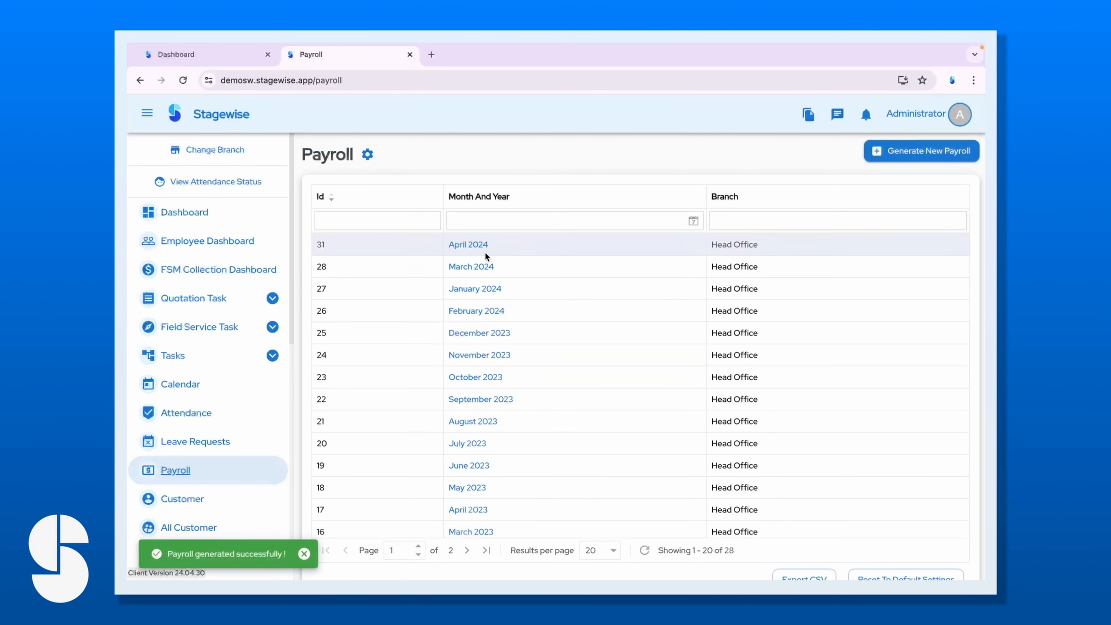
Open payroll ID 31, check the employee's unavailable April 2024 salary slip, then return to admin.
left_click(467, 244)
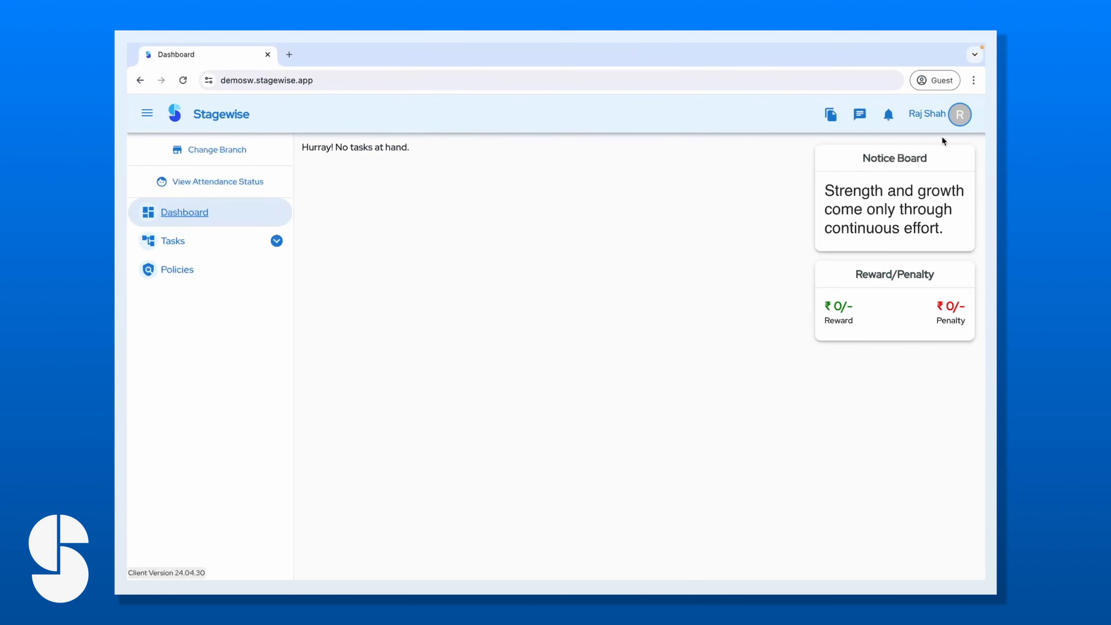
left_click(959, 115)
left_click(903, 229)
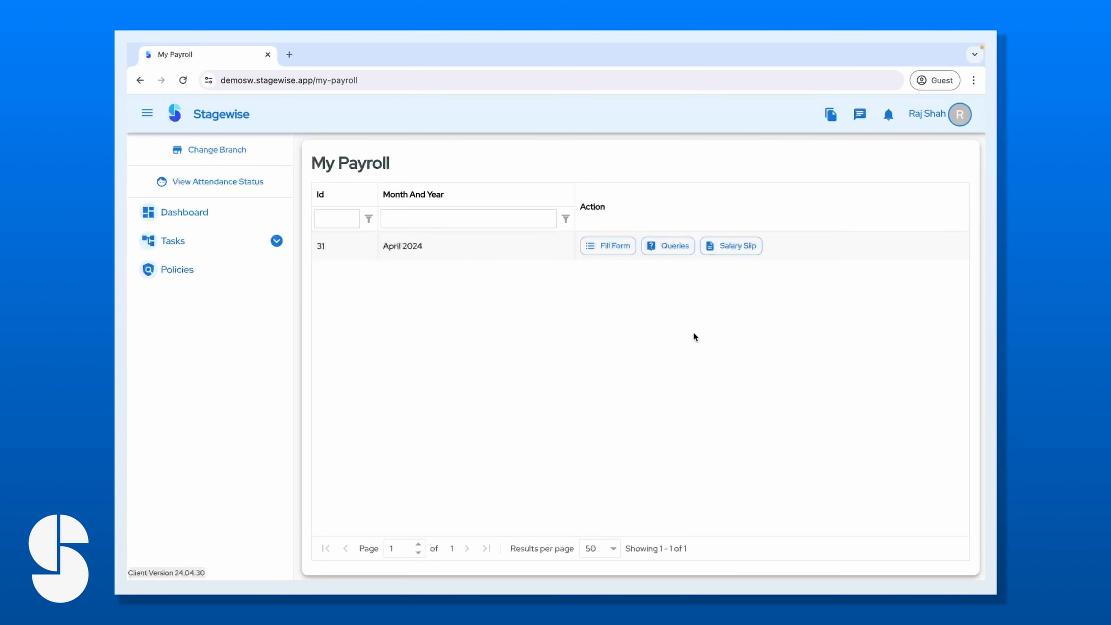
left_click(731, 249)
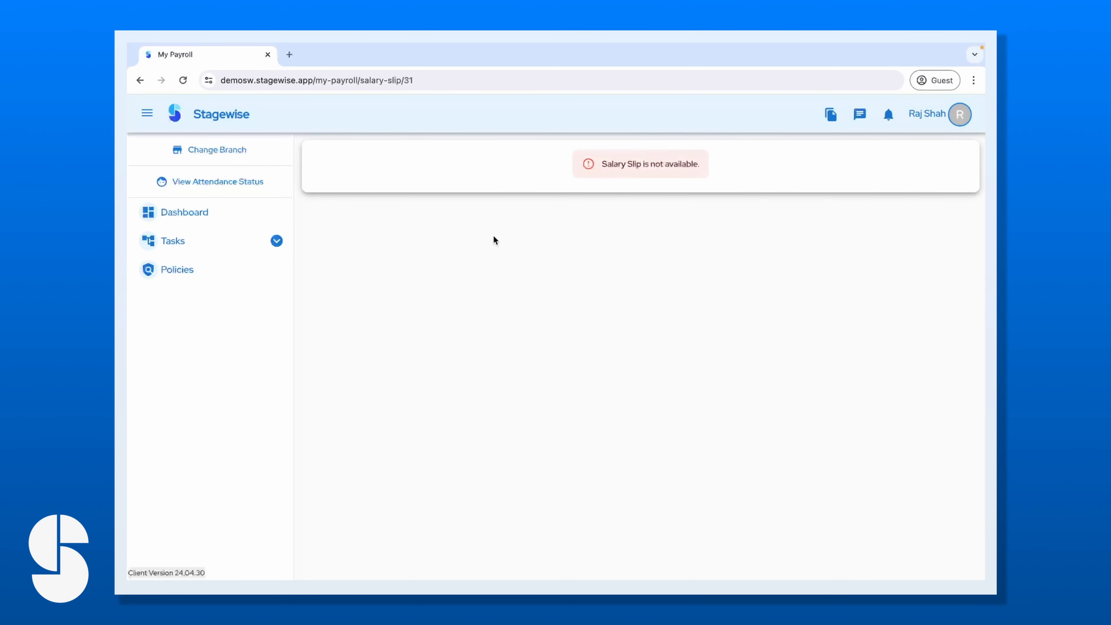
left_click(248, 212)
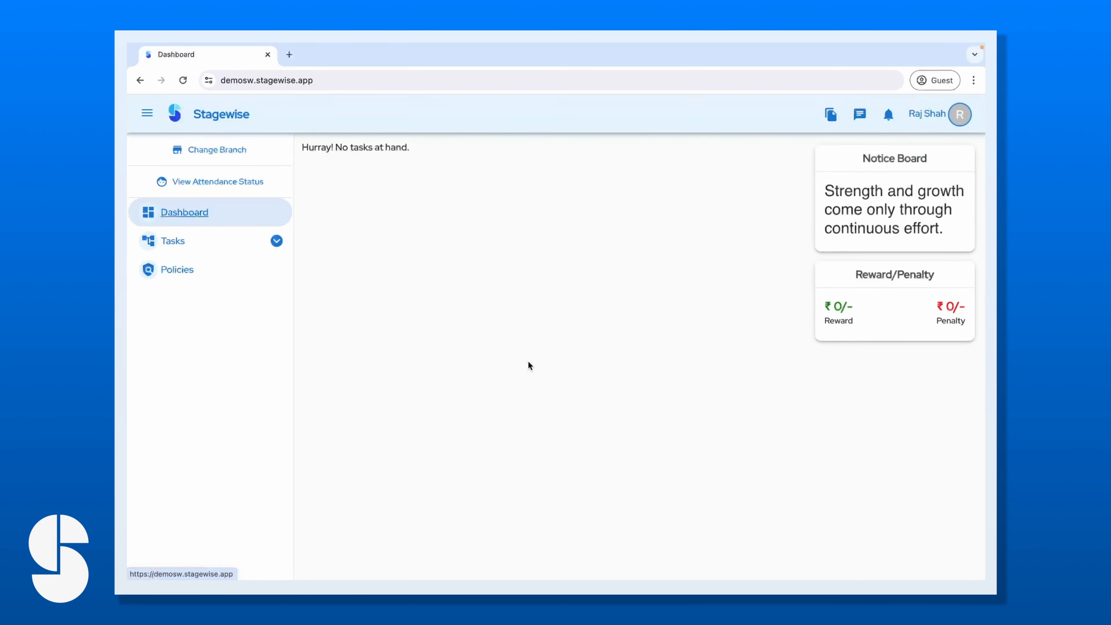
key("ctrl+Left")
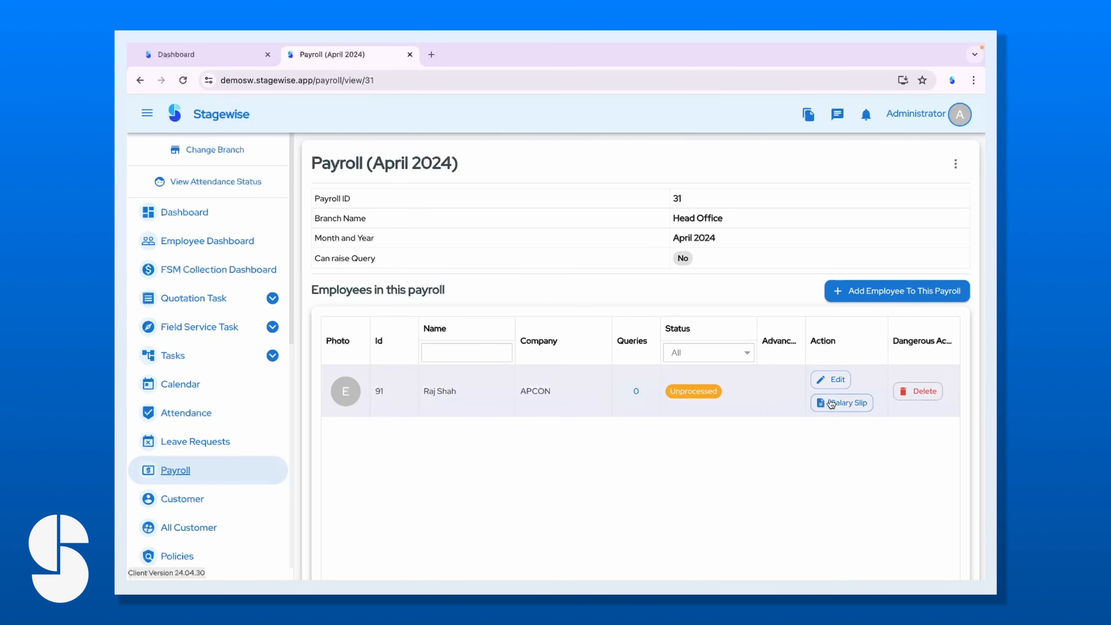
Review the April payroll attendance inputs (19 full working days, 180.3 hours), then return to the dashboard.
left_click(829, 382)
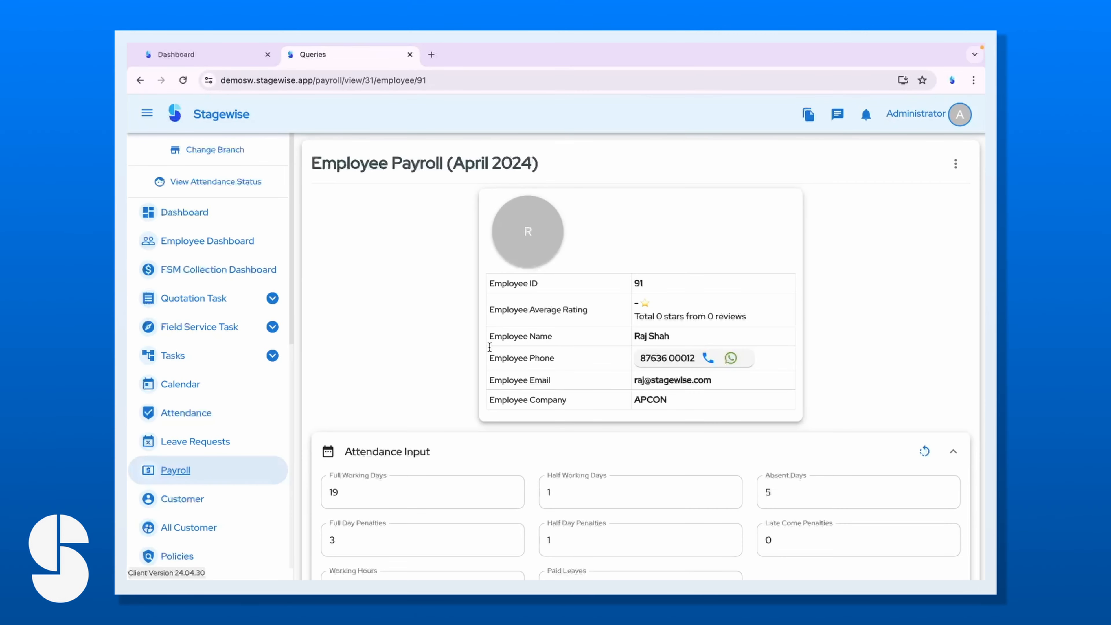
scroll(627, 438, "down", 5)
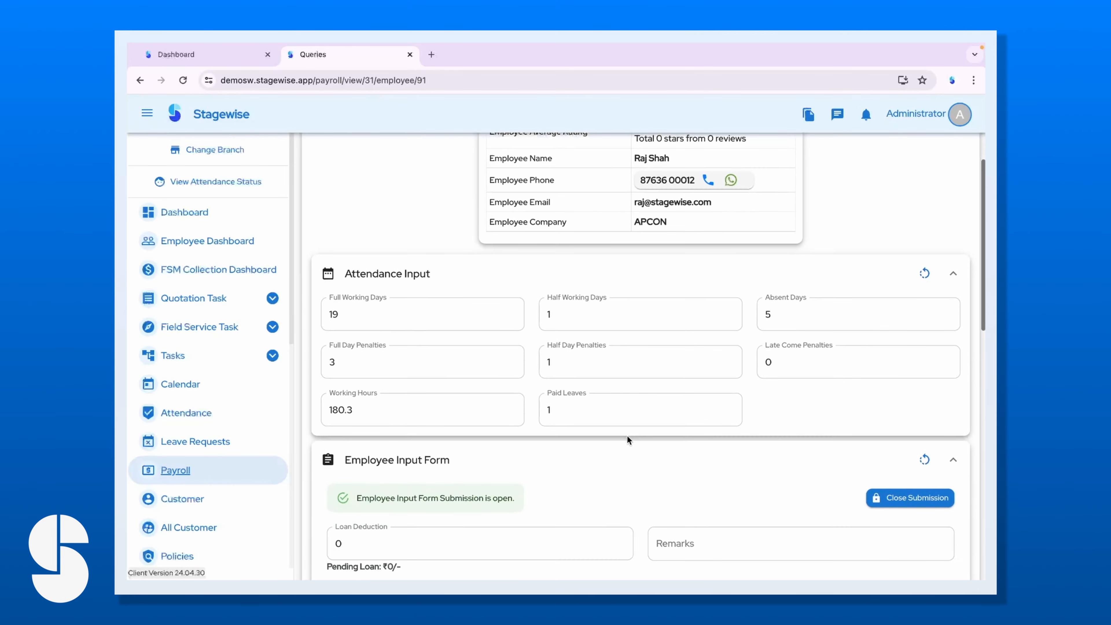
scroll(626, 435, "up", 1)
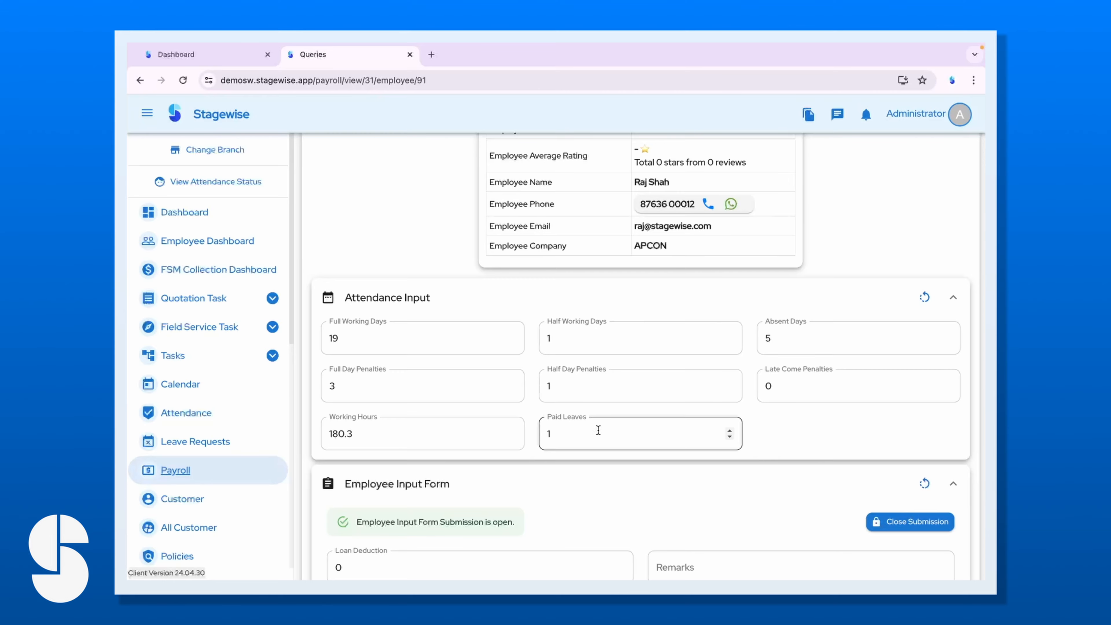
scroll(598, 430, "down", 1)
scroll(556, 483, "up", 4)
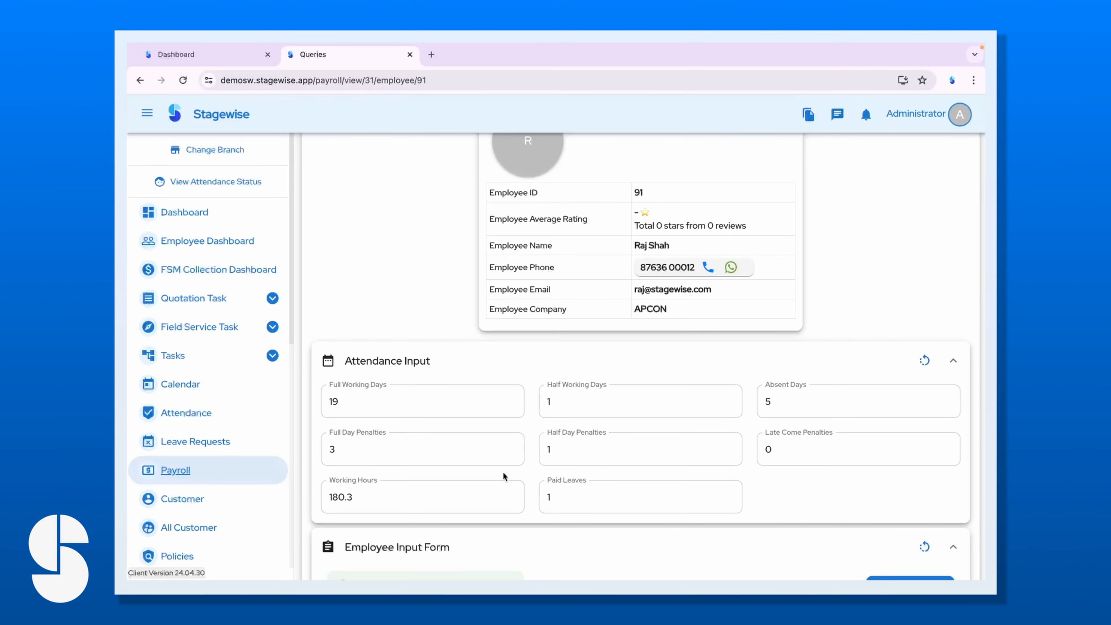
left_click(196, 56)
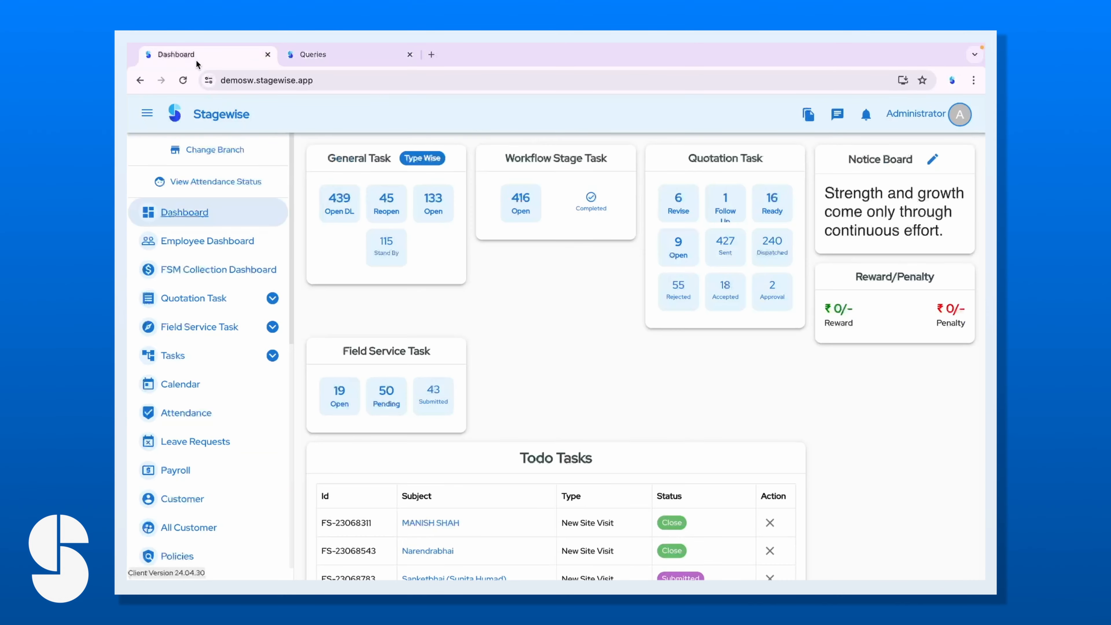
Open employee 91's attendance logs and go back to the April 2024 calendar.
left_click(195, 420)
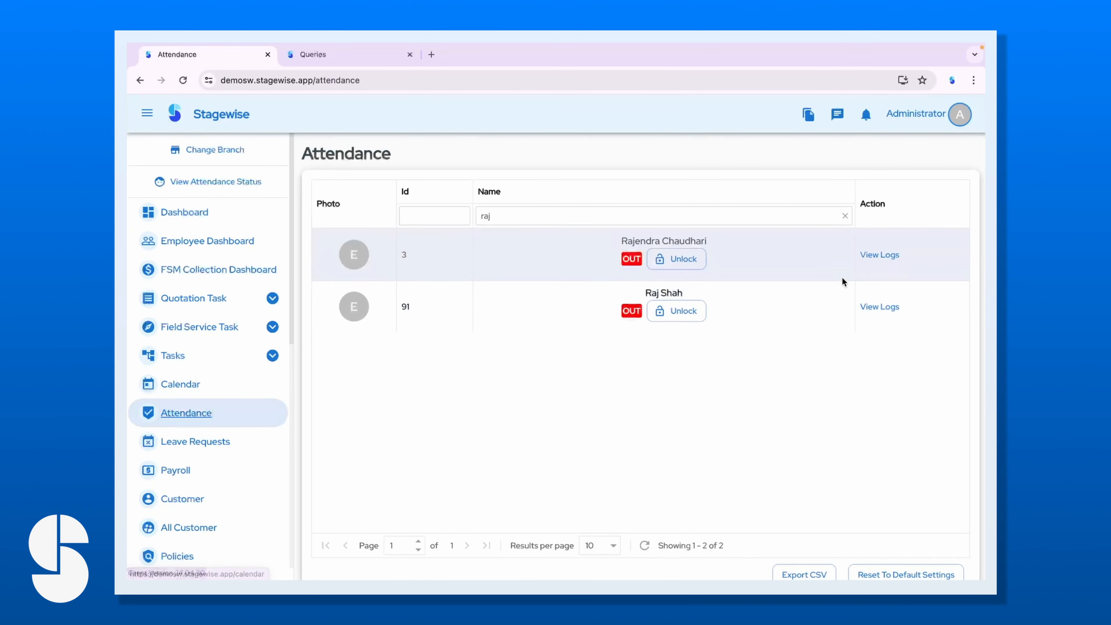
left_click(890, 310)
scroll(568, 319, "down", 6)
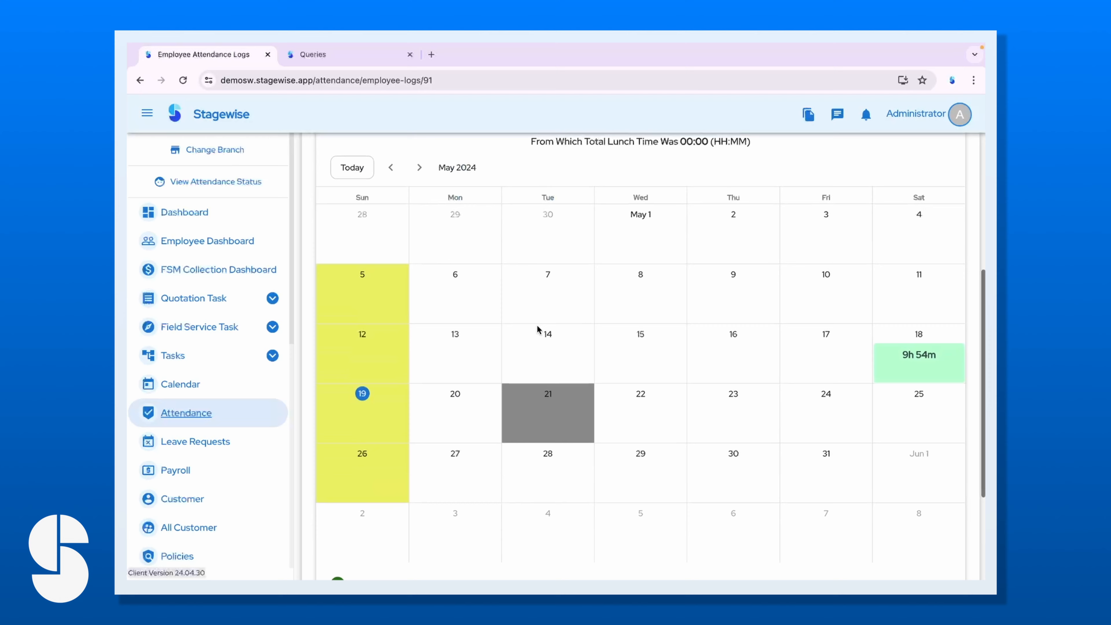
left_click(391, 170)
scroll(437, 471, "up", 1)
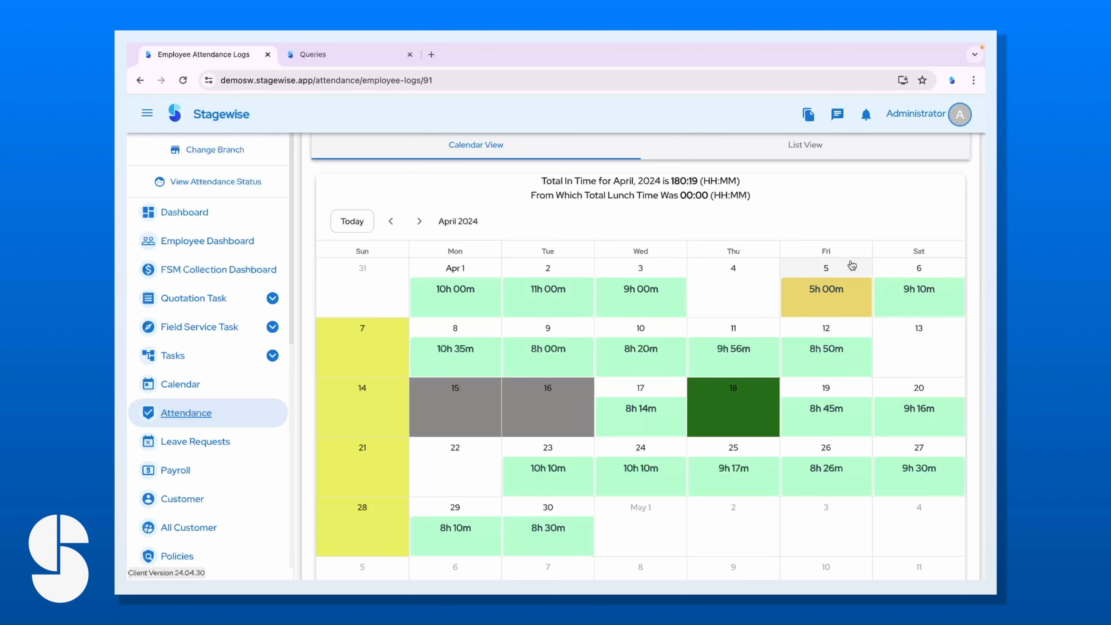
Compare the April calendar's 180:19 total against the payroll attendance inputs.
left_click(359, 53)
scroll(464, 471, "down", 2)
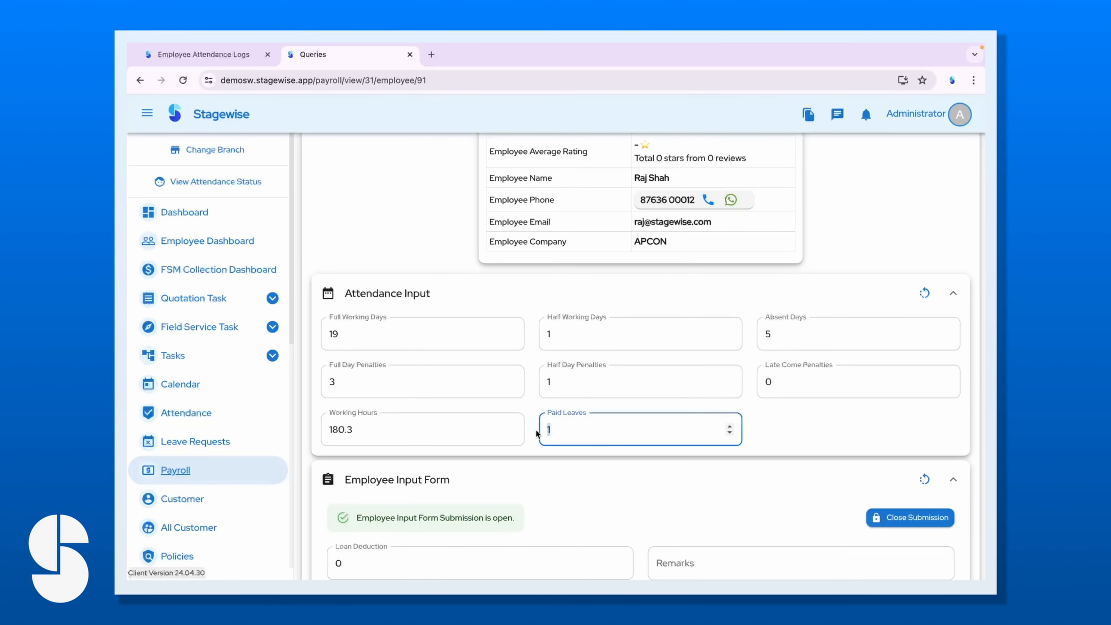
left_click(238, 55)
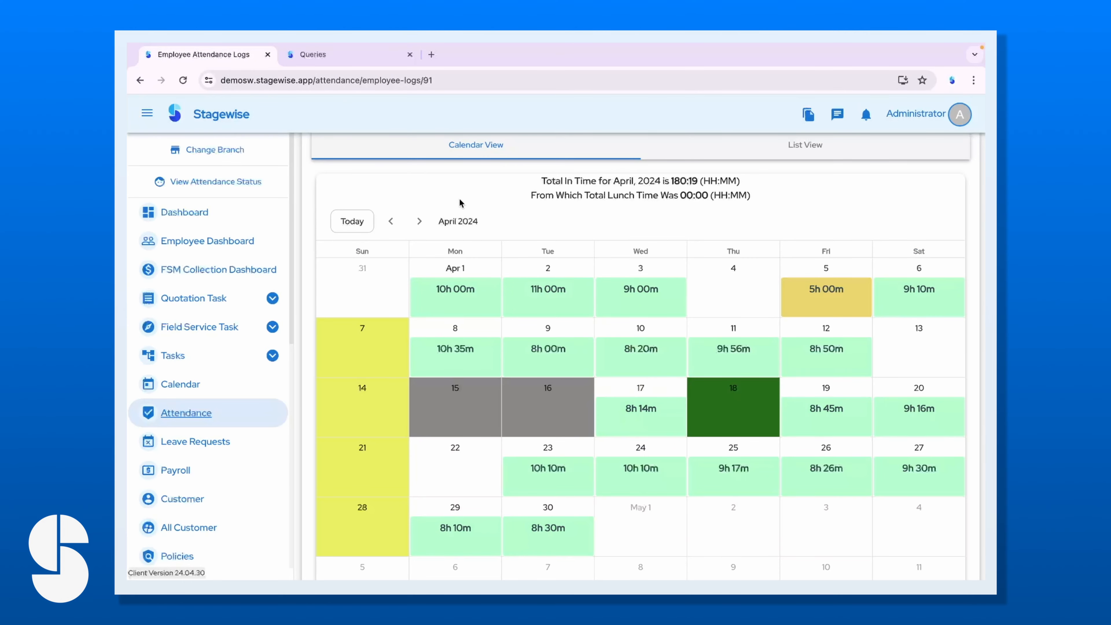
left_click(337, 58)
Switch to the employee's own window showing the empty Input Form For Payroll.
scroll(593, 483, "down", 2)
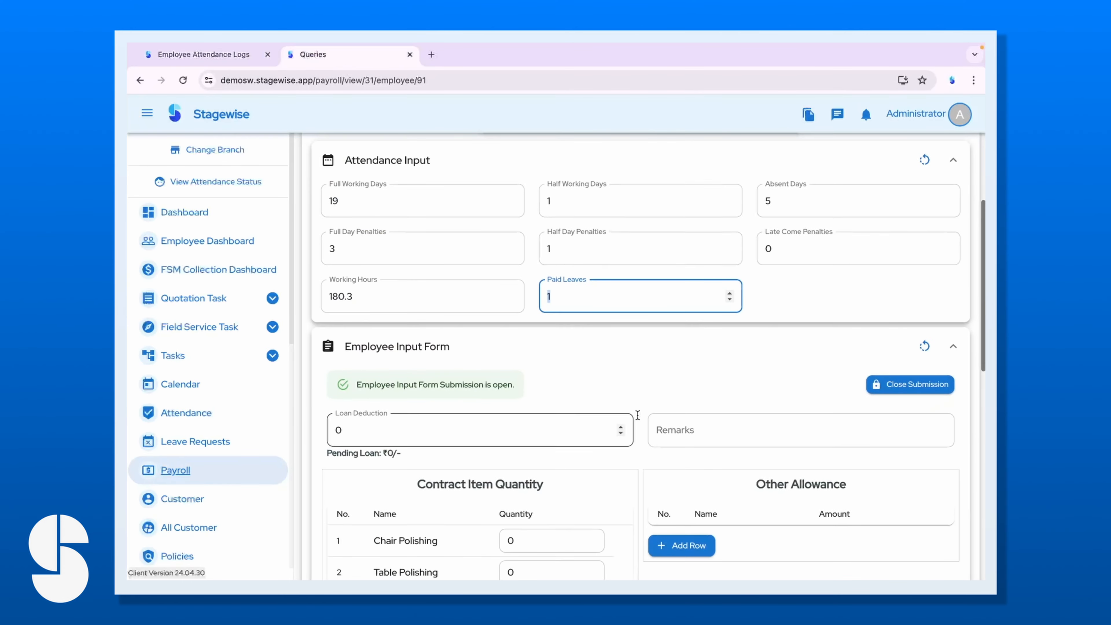
scroll(595, 423, "down", 4)
scroll(610, 448, "up", 2)
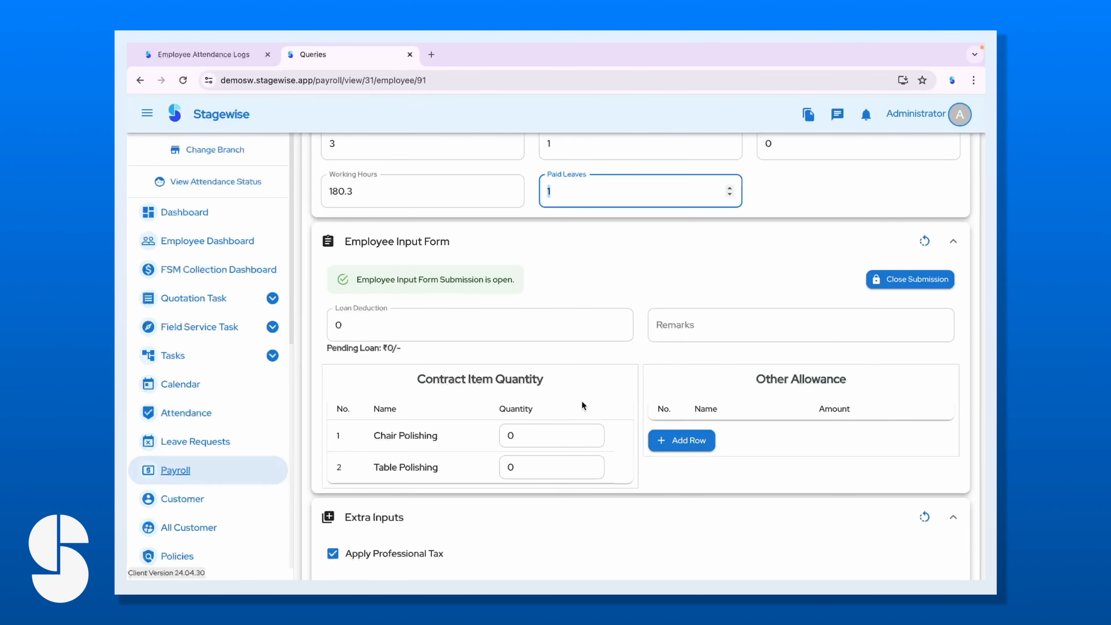
scroll(551, 387, "down", 10)
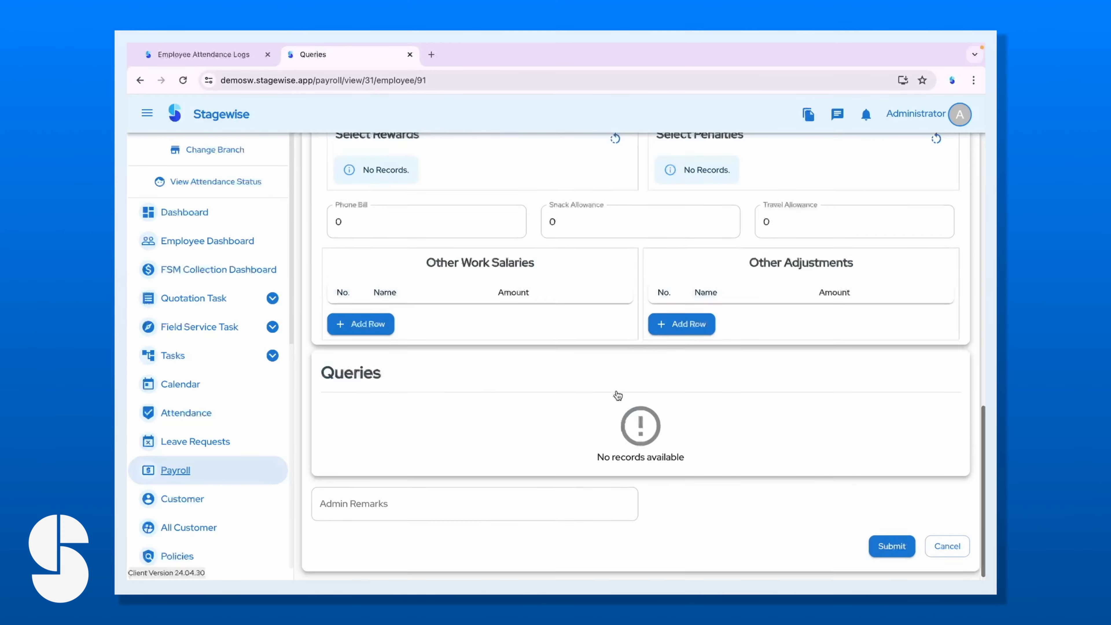
scroll(528, 233, "up", 7)
left_click(327, 211)
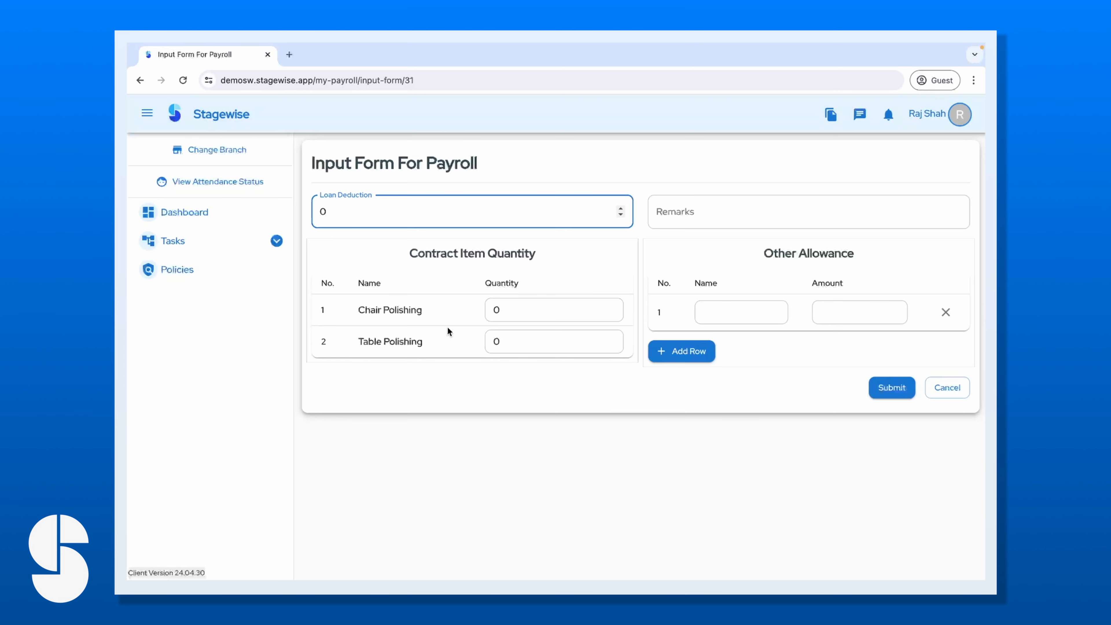
Enter Chair Polishing 5, Table Polishing 3 and the remark 'please consider my penaltuies'.
left_click(505, 309)
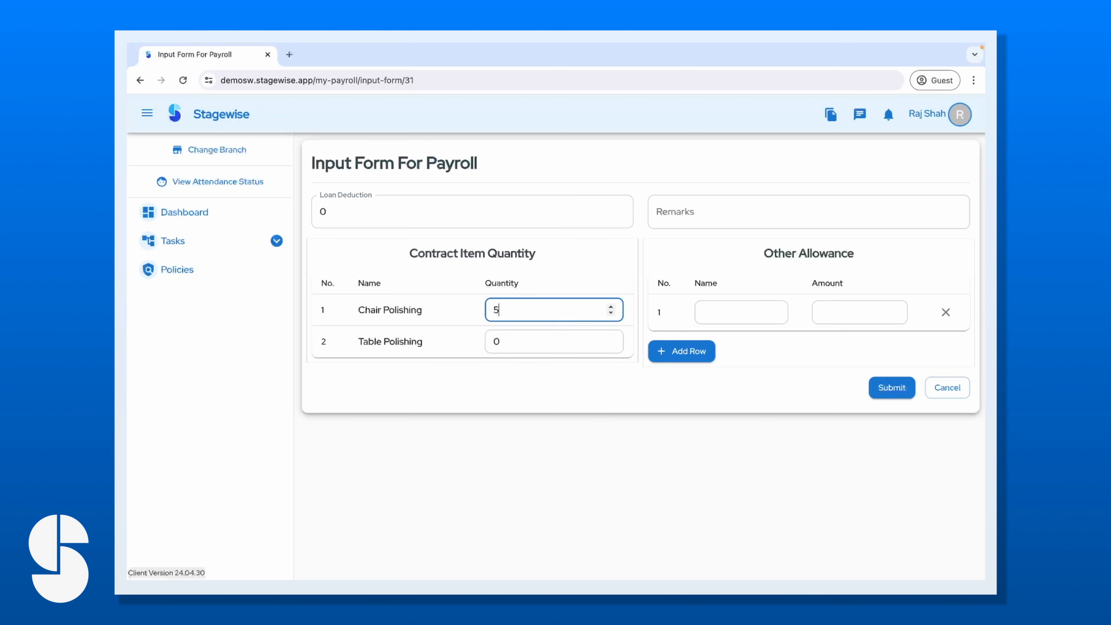
left_click(515, 340)
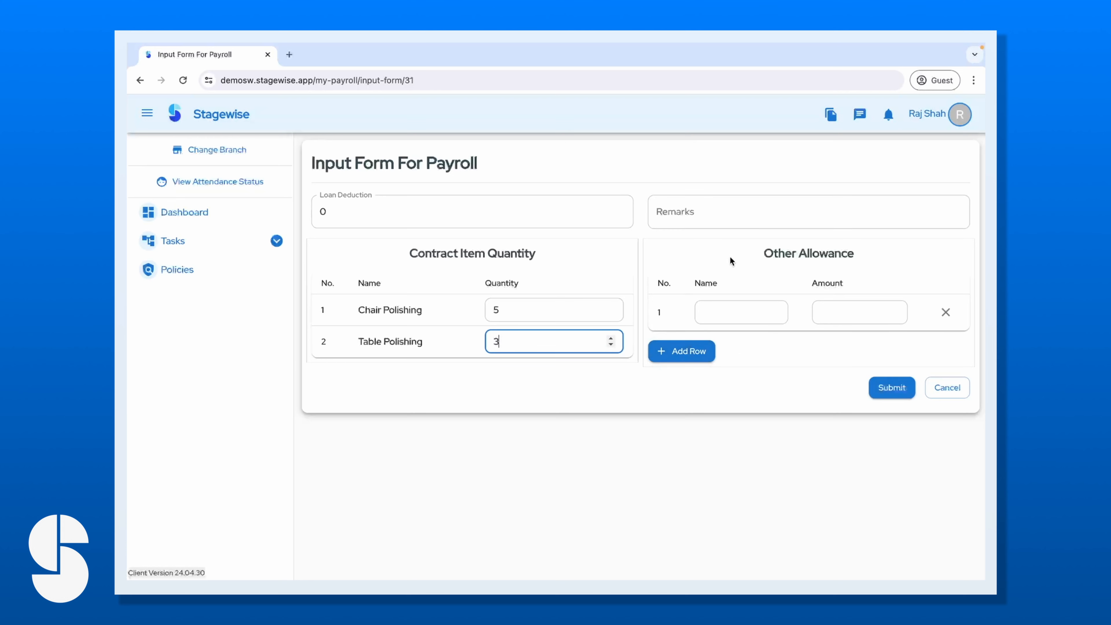
left_click(697, 215)
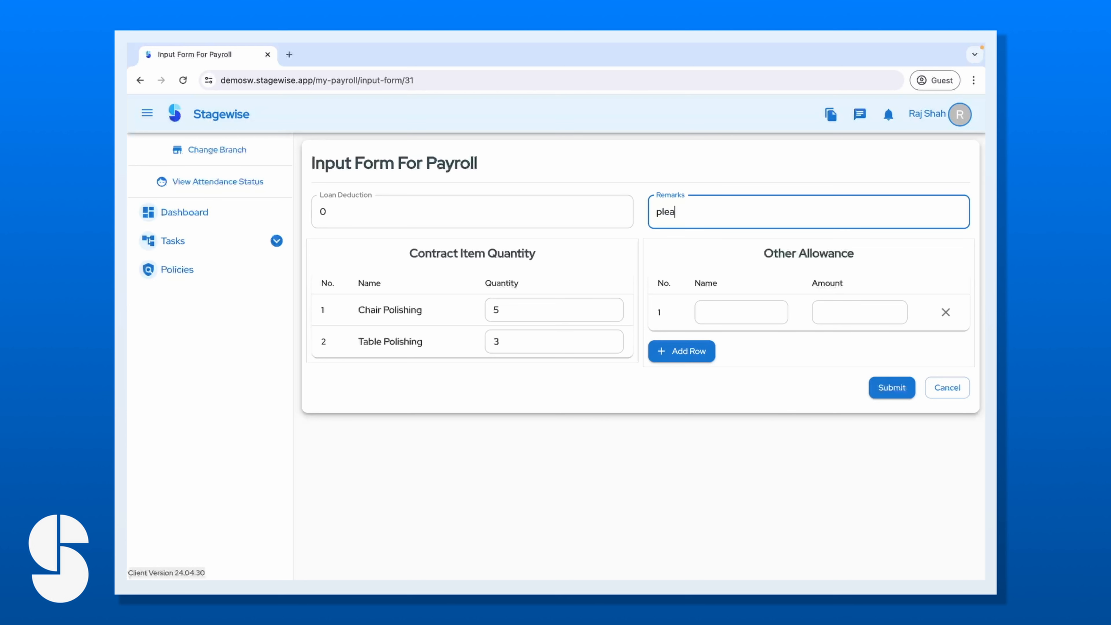
type("please consider my penaltuies")
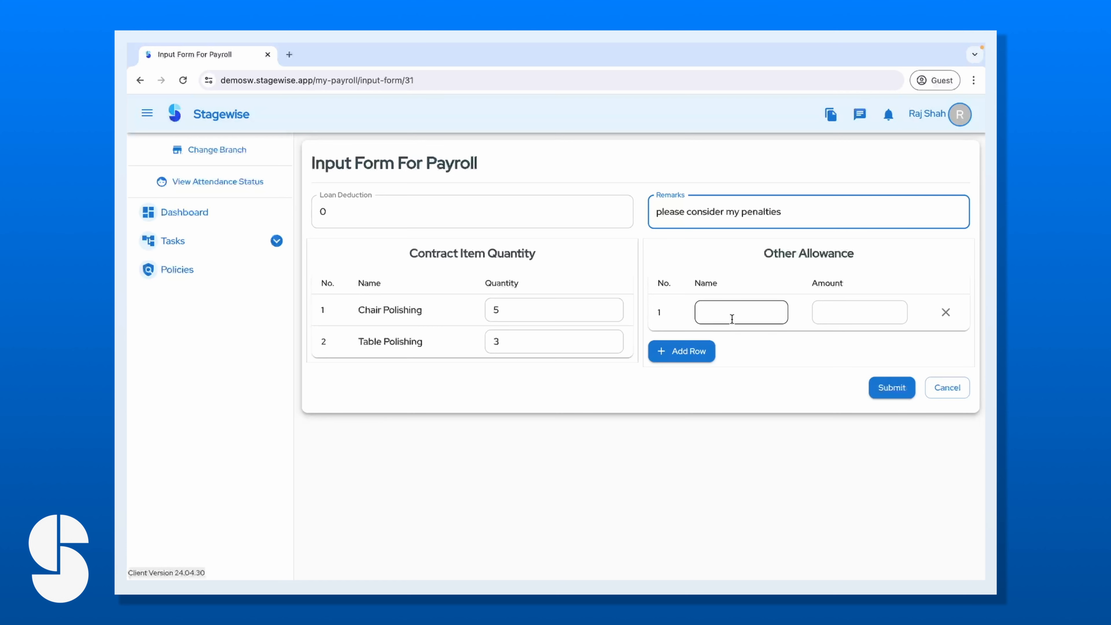
Add a Petrol other allowance of 450 and submit the form.
left_click(748, 310)
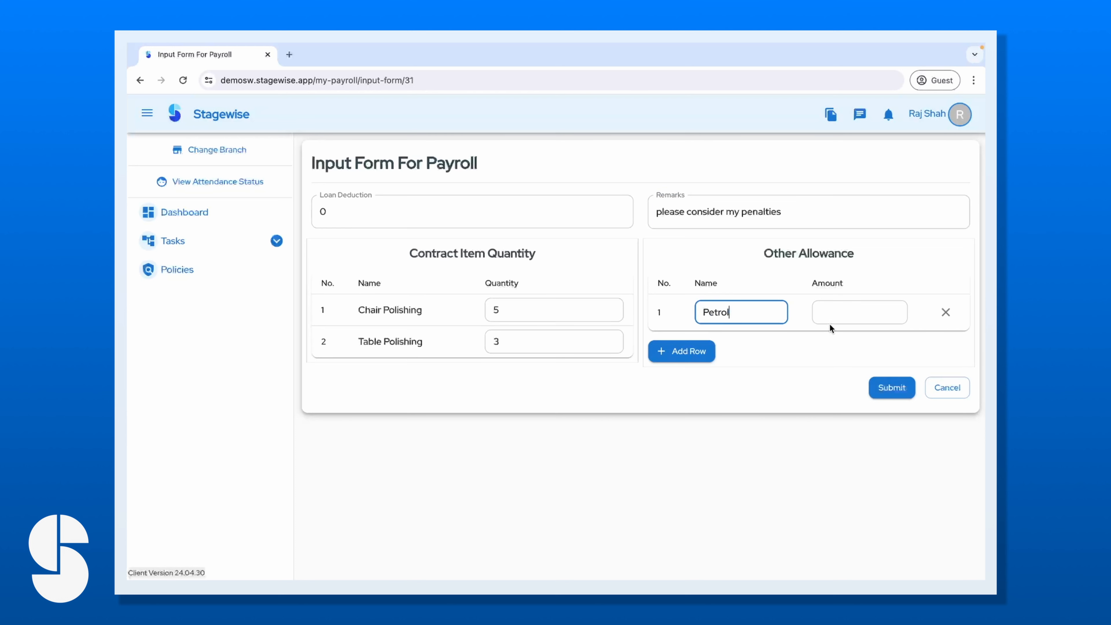
left_click(862, 319)
type("450")
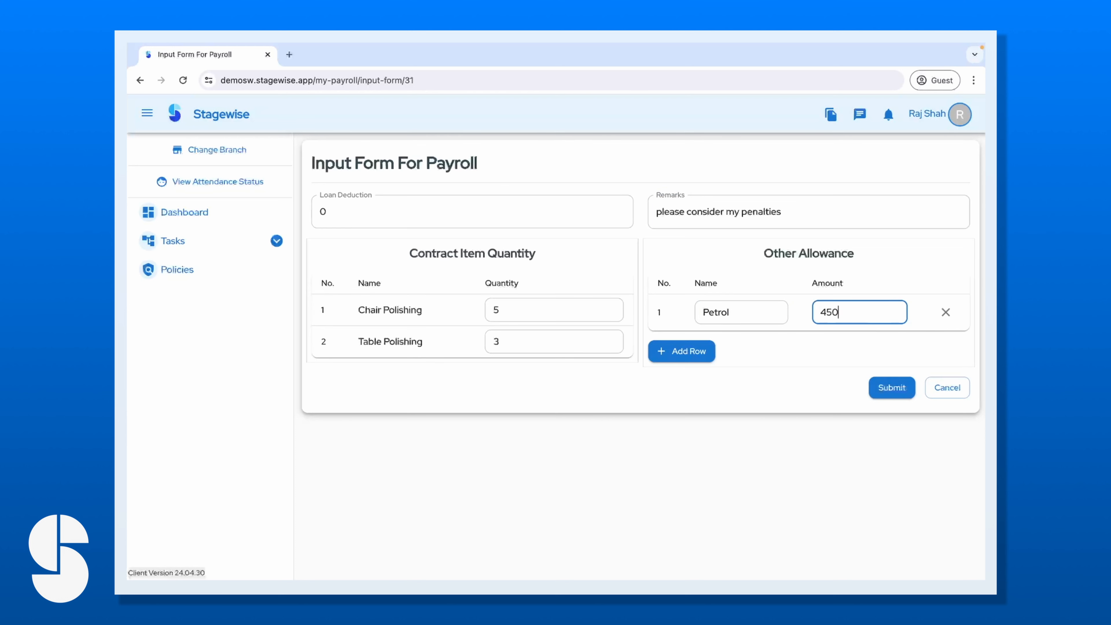
left_click(892, 388)
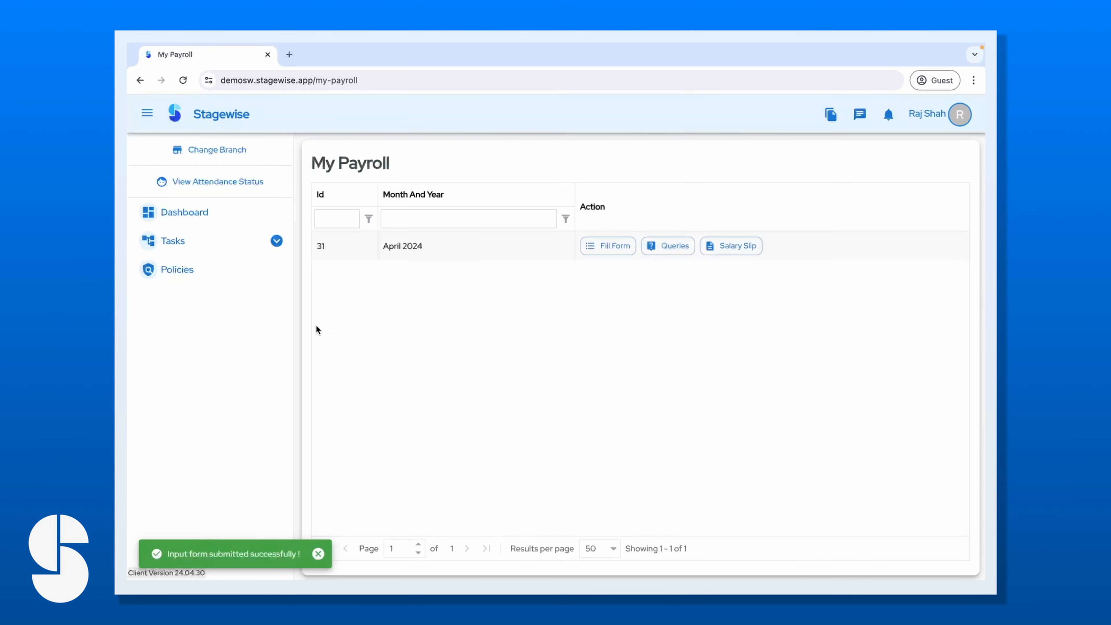
Open the employee's April 2024 payroll entry as admin and note the form-submission-closed notice.
left_click(203, 214)
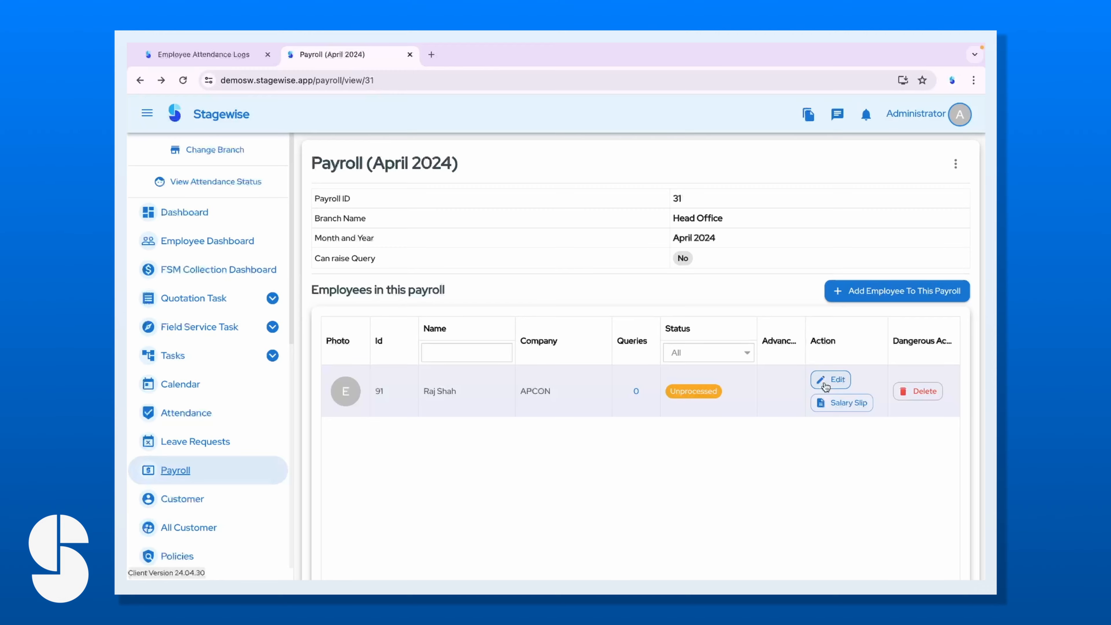
left_click(825, 384)
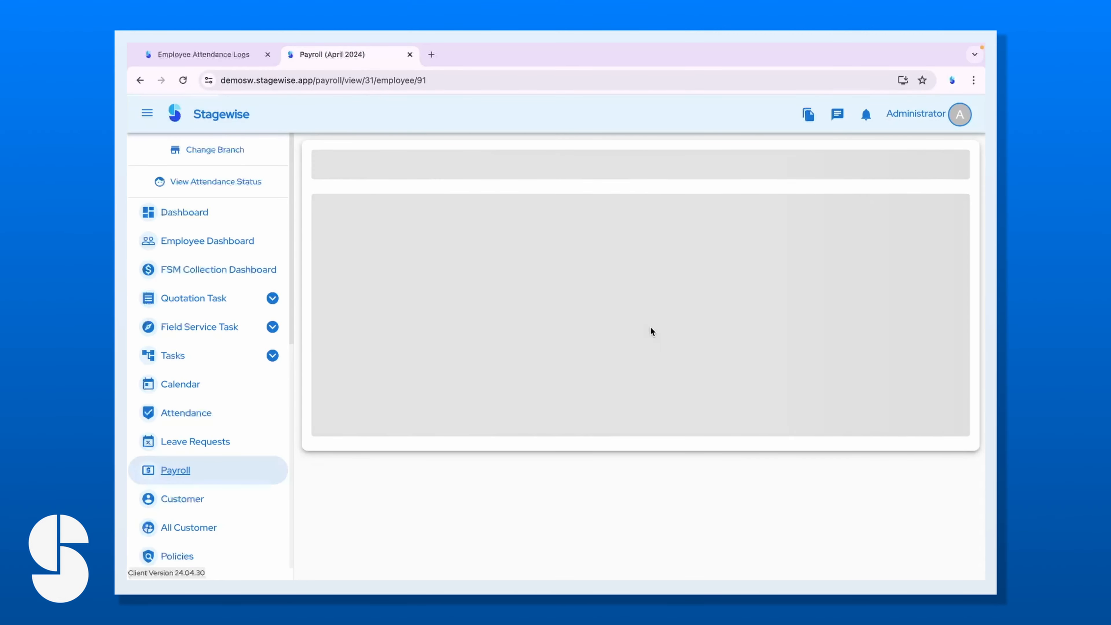
scroll(597, 400, "down", 5)
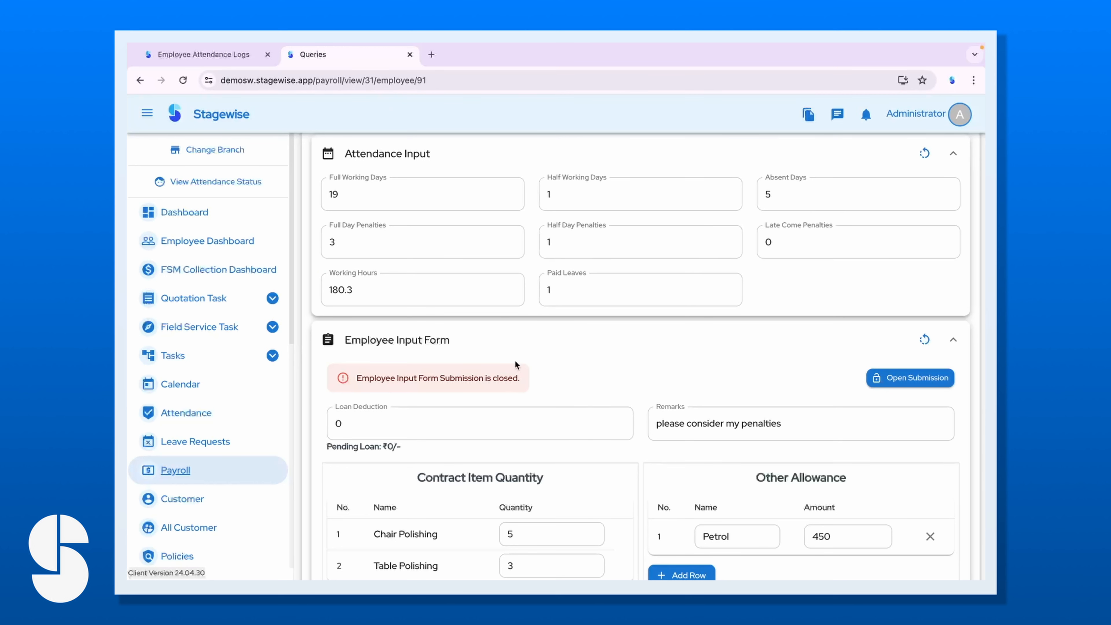
left_click_drag(519, 375, 353, 380)
scroll(518, 401, "down", 1)
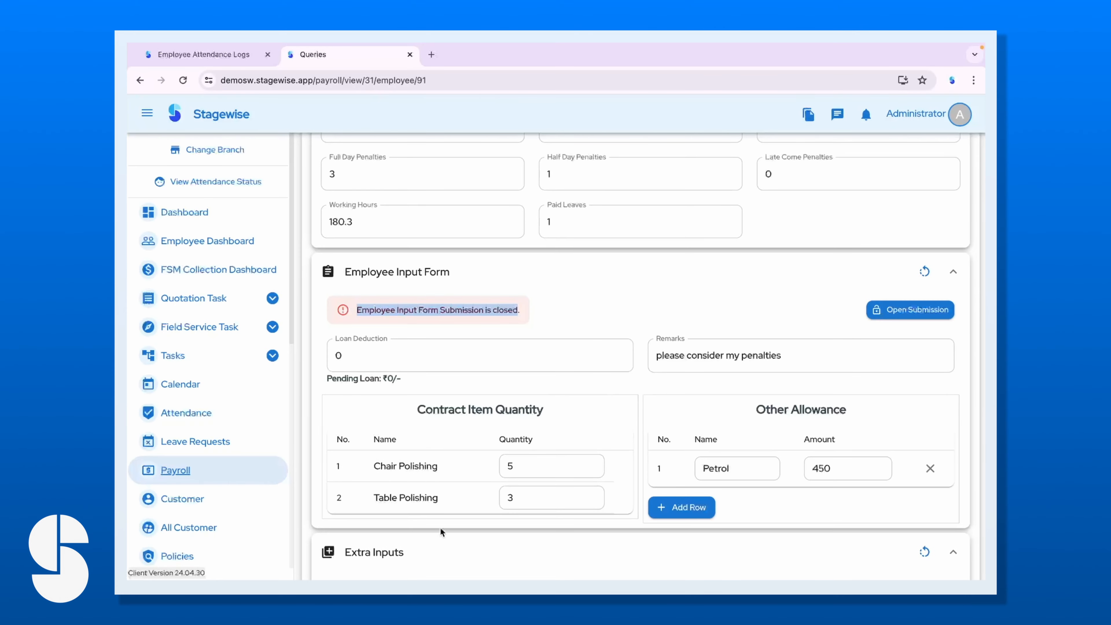
scroll(695, 468, "down", 1)
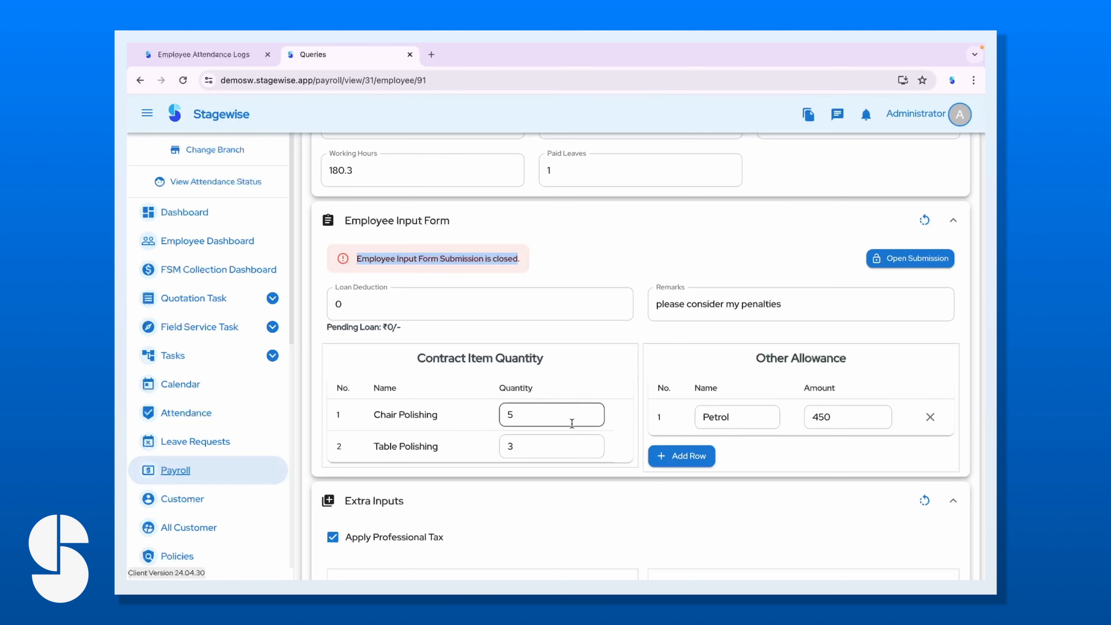
Change Chair Polishing to 4 and the Petrol allowance from 450 to 400.
left_click(528, 416)
key("BackSpace")
type("4")
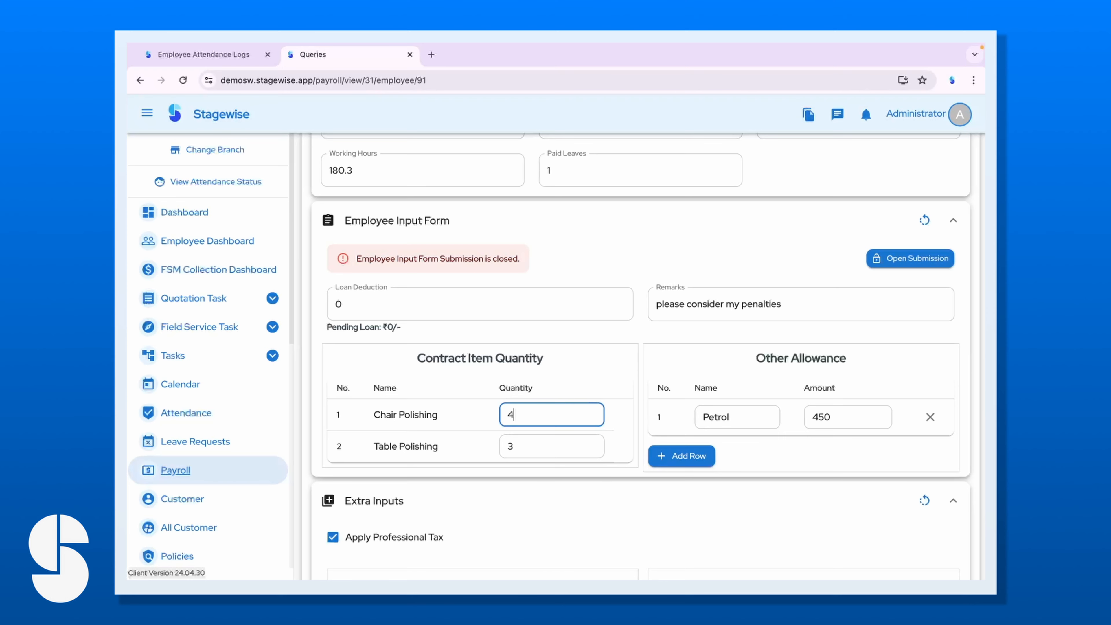
left_click(774, 459)
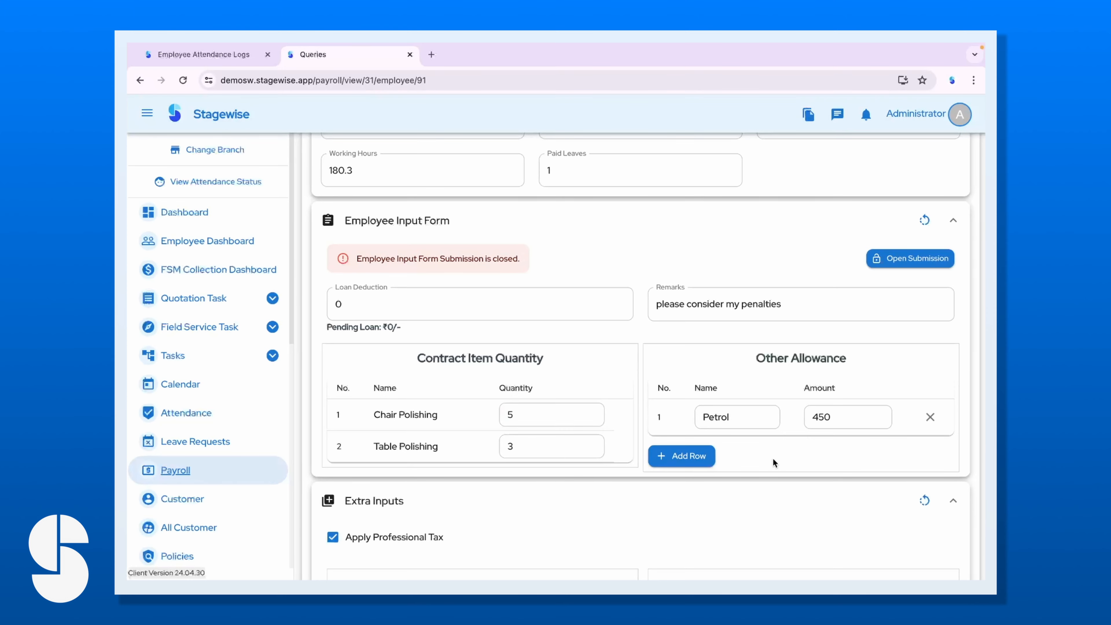
scroll(716, 458, "up", 1)
left_click(824, 466)
key("BackSpace")
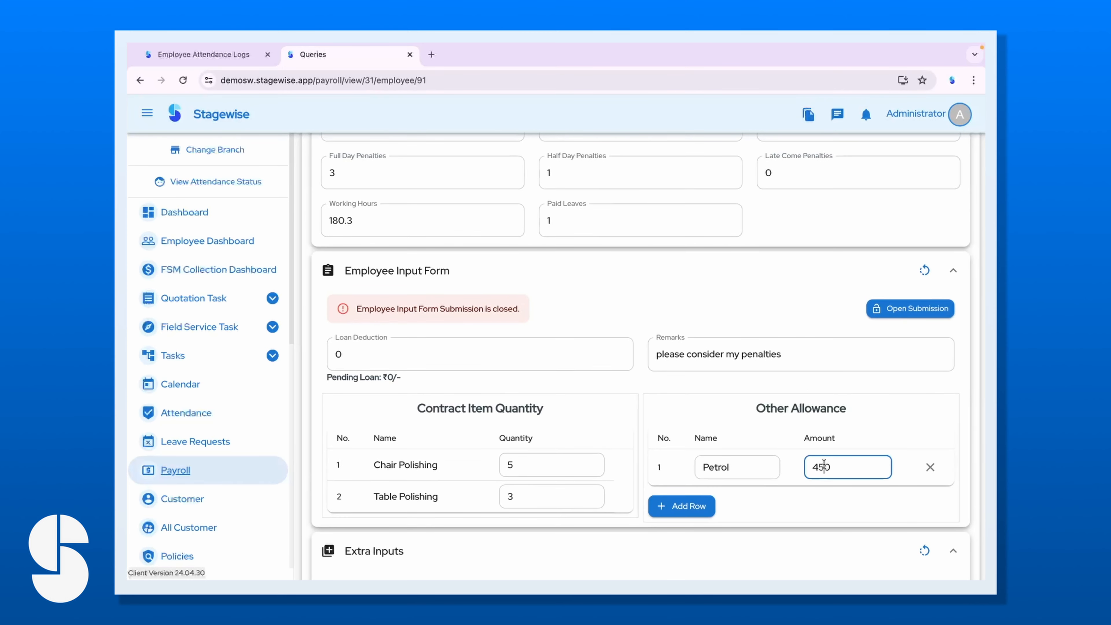
left_click(764, 499)
Leave Loan Deduction unchanged and keep Apply Professional Tax turned on.
scroll(469, 421, "down", 2)
left_click(367, 250)
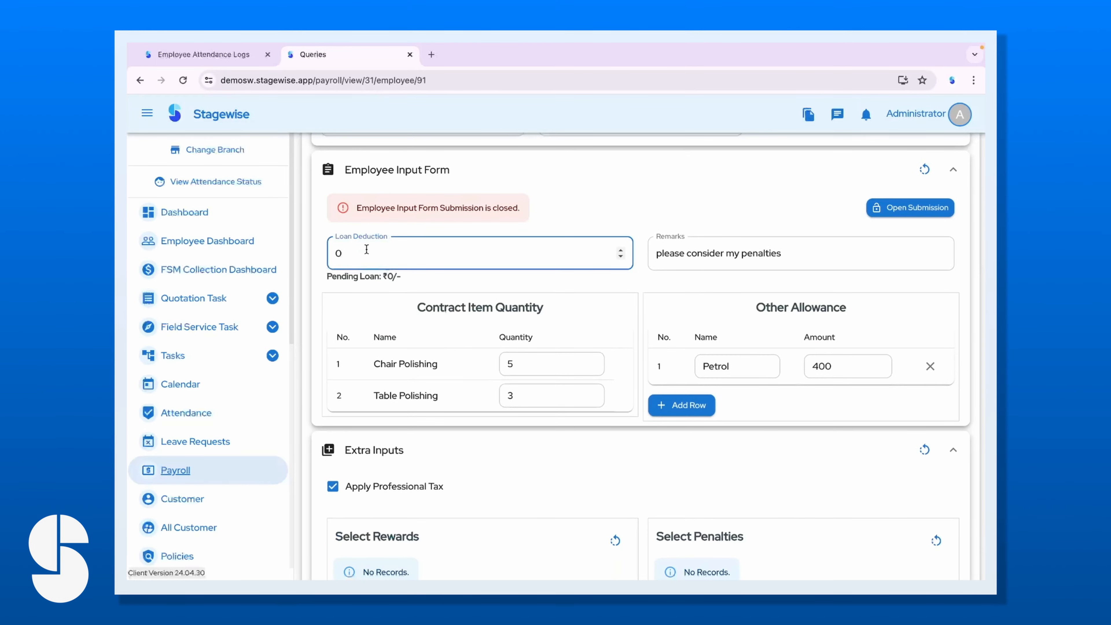
left_click(766, 405)
scroll(766, 404, "down", 3)
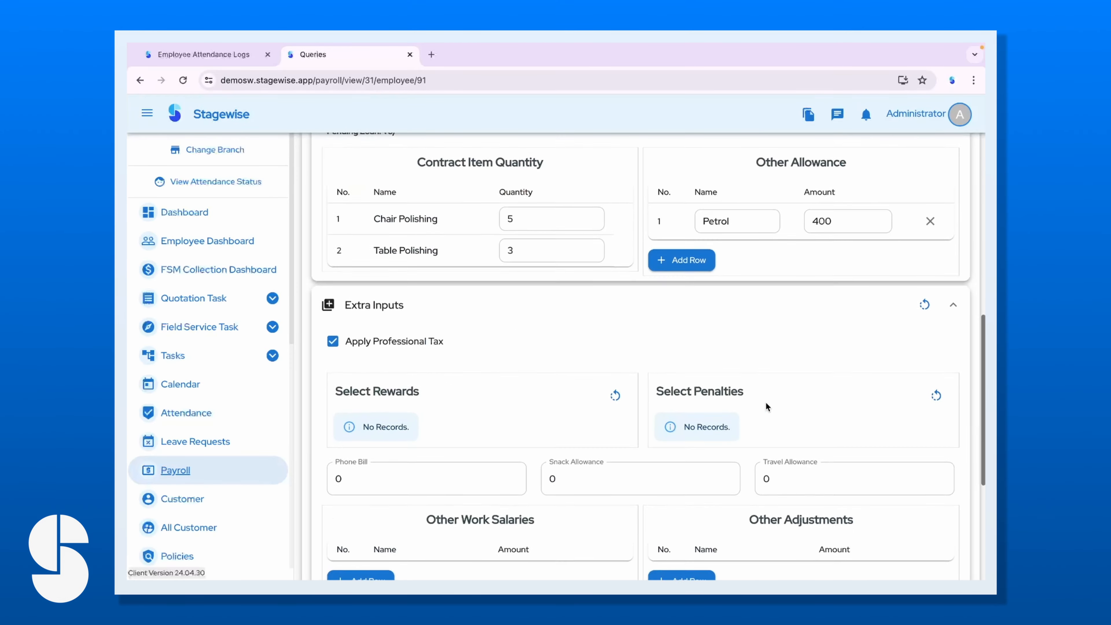
scroll(766, 405, "up", 2)
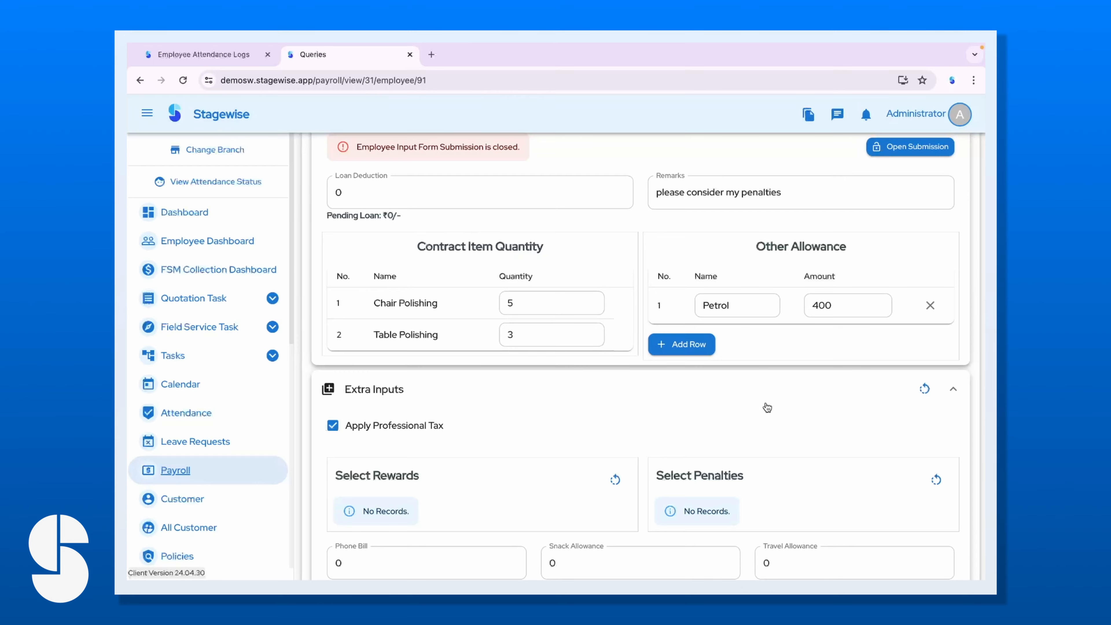
scroll(767, 407, "down", 3)
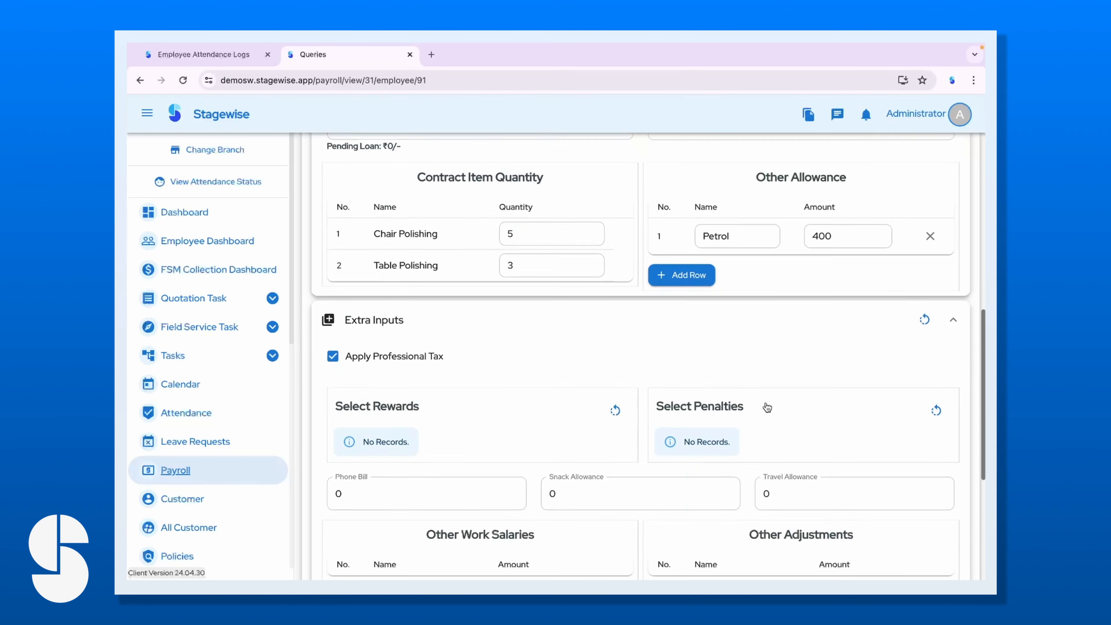
scroll(552, 433, "down", 1)
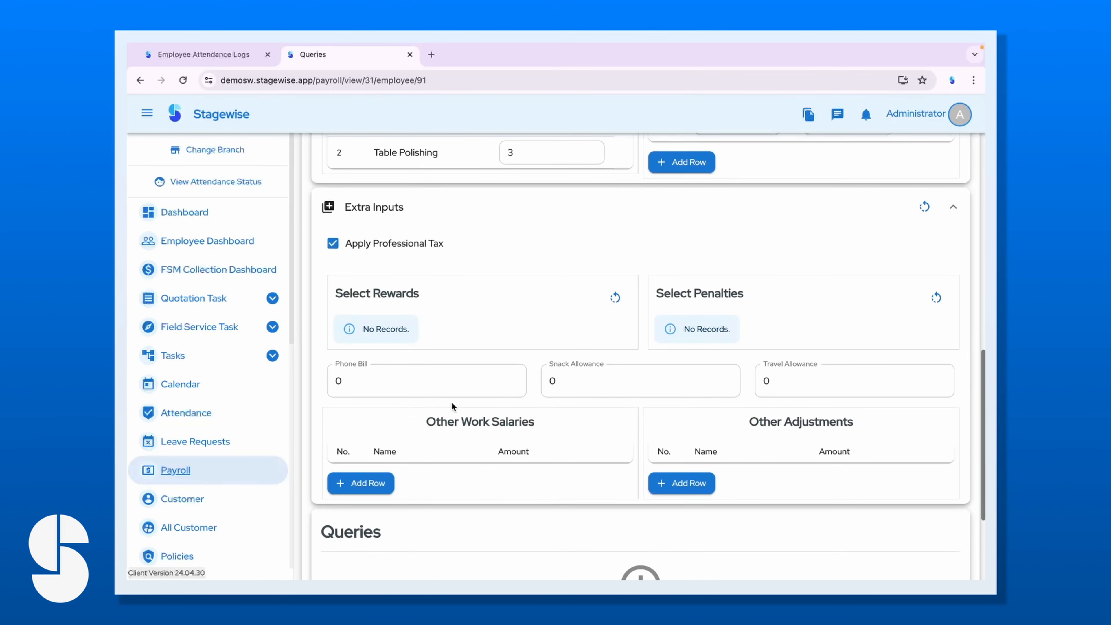
left_click(391, 246)
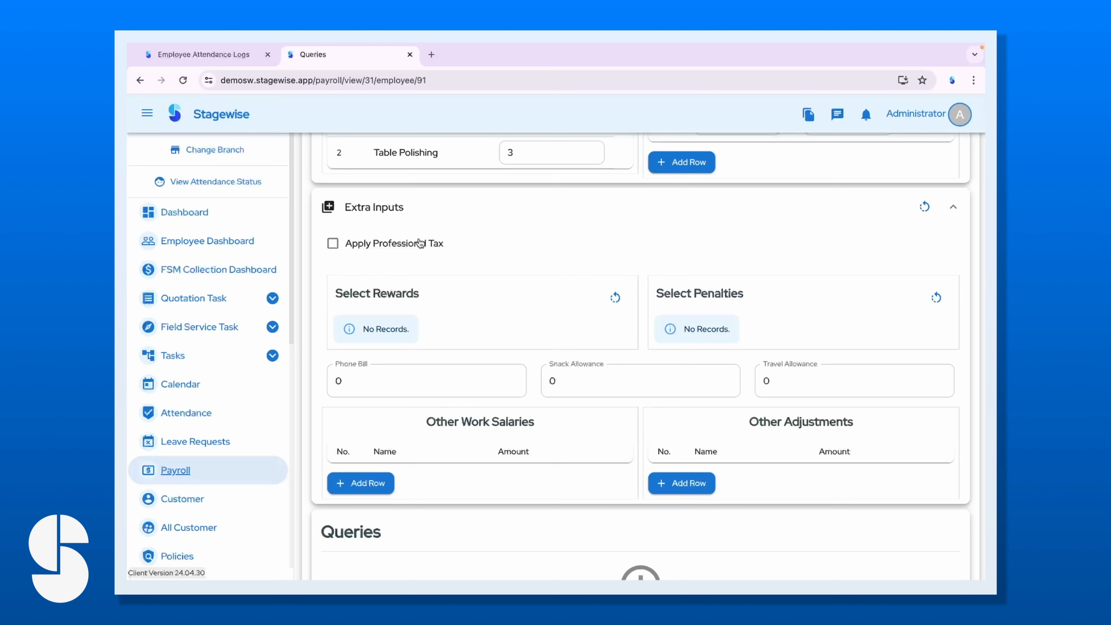
left_click(393, 247)
Look over the rest of the payroll entry, then open the employee's record.
scroll(465, 287, "down", 2)
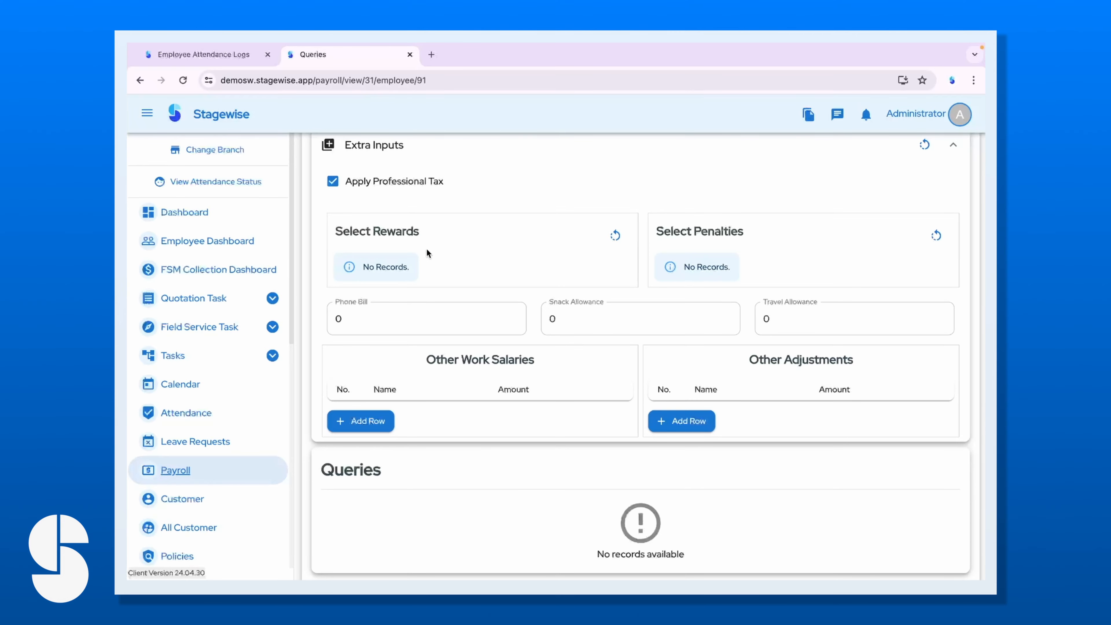
scroll(533, 339, "down", 3)
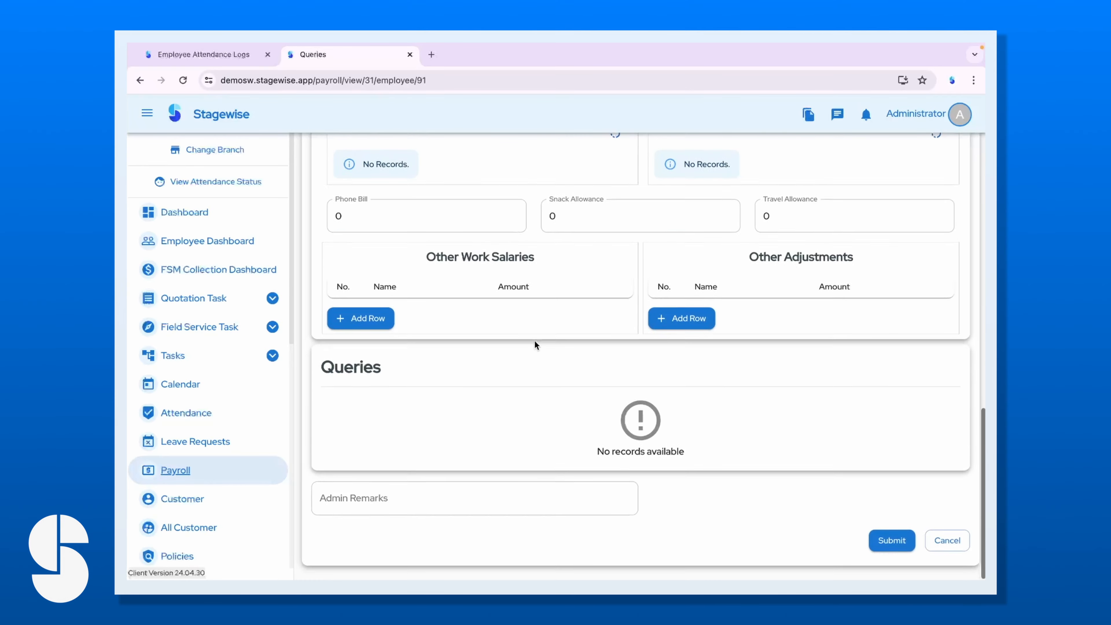
scroll(545, 276, "up", 5)
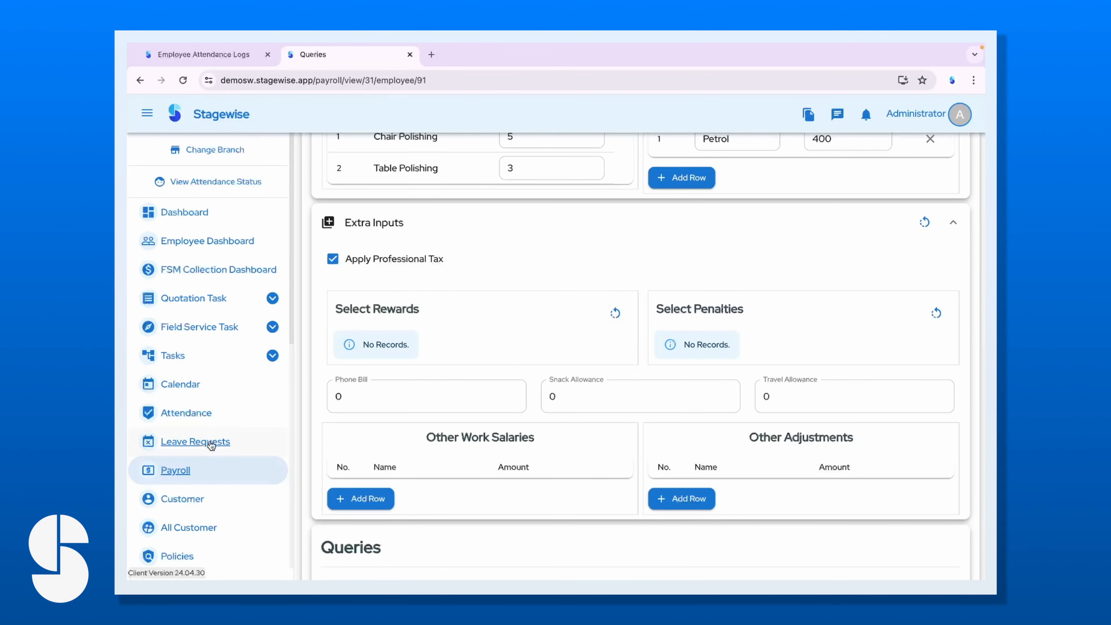
scroll(211, 446, "down", 5)
scroll(194, 521, "down", 5)
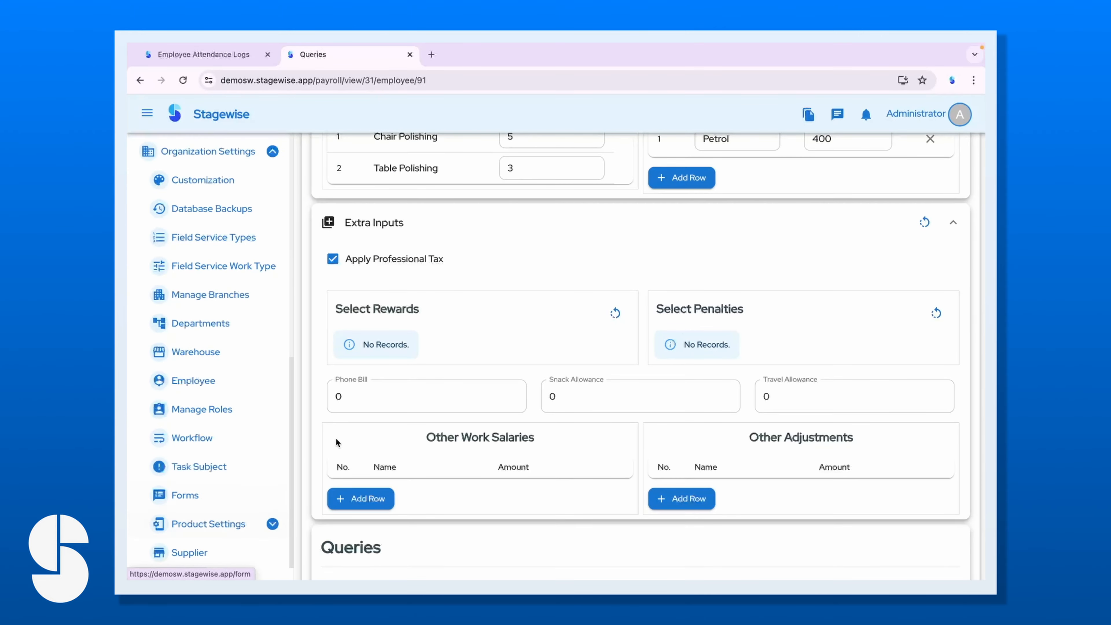
scroll(533, 353, "up", 5)
left_click(193, 381)
left_click(835, 330)
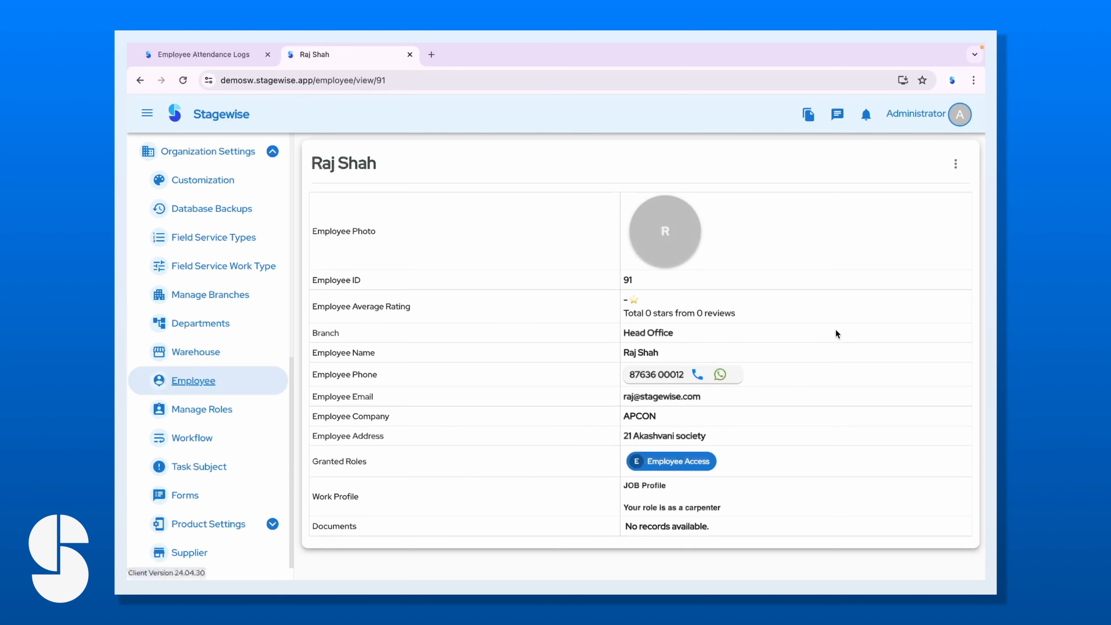
Go to employee 91's Rewards and start a new reward.
left_click(955, 164)
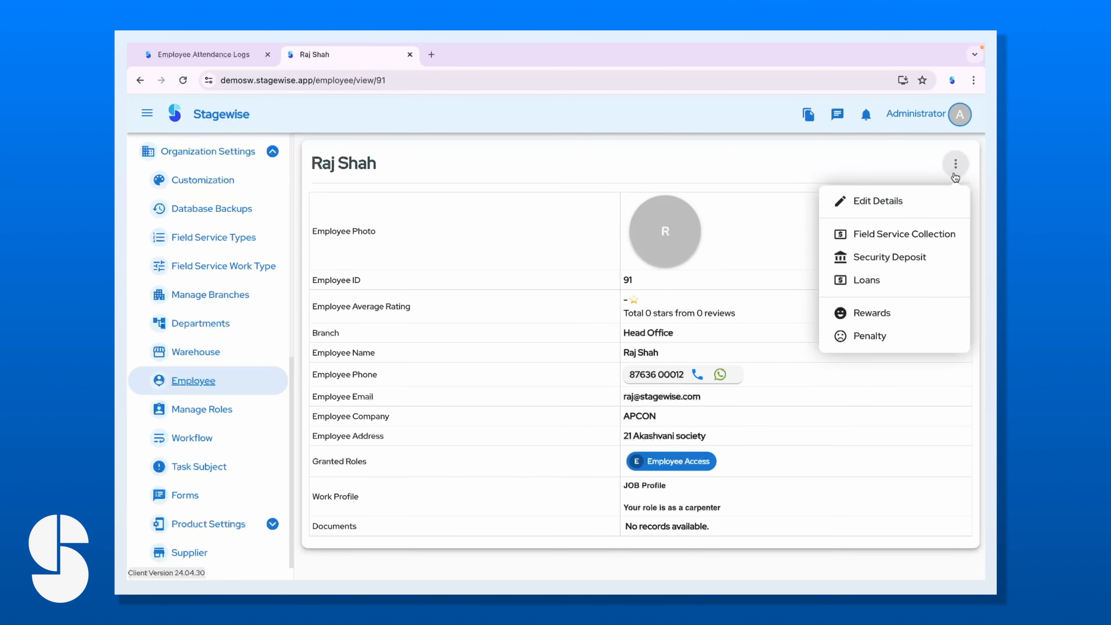
left_click(885, 313)
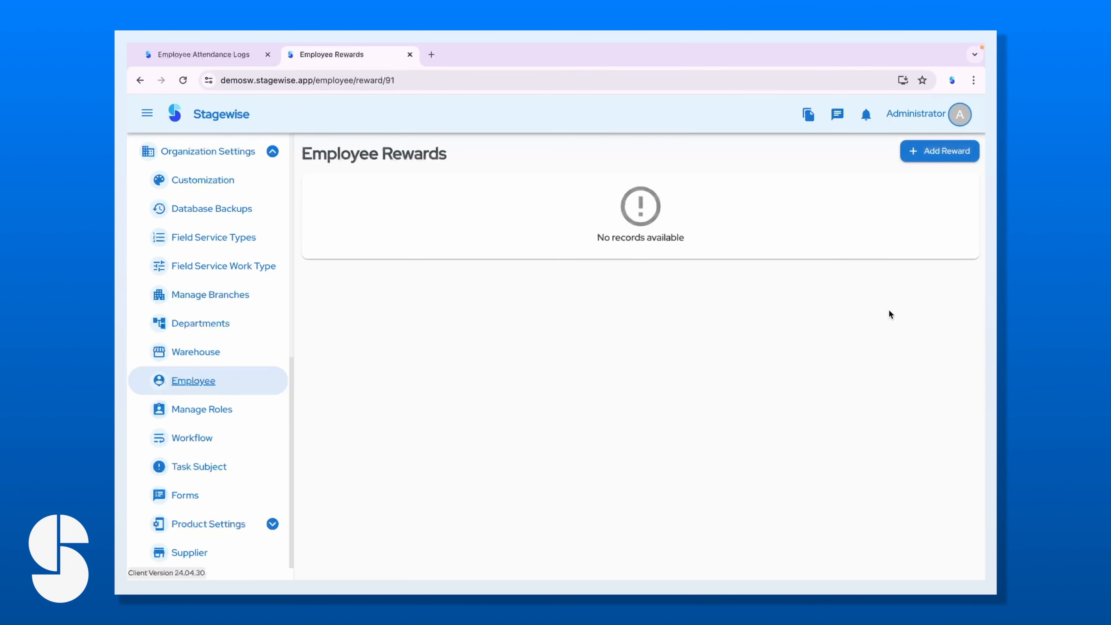
left_click(945, 153)
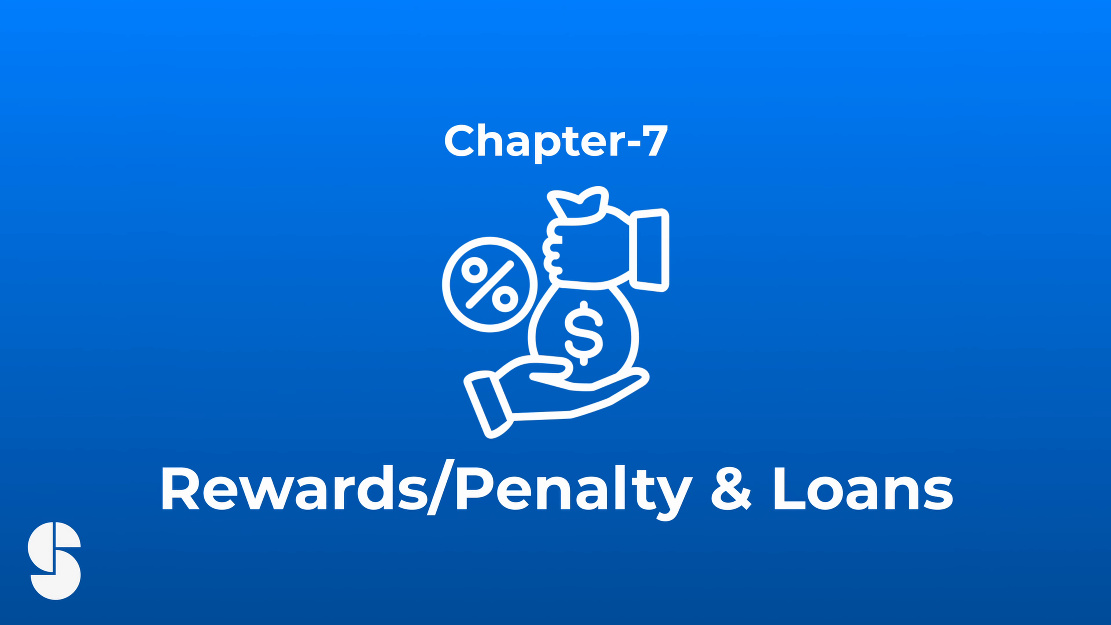
Save a reward titled 'table was really perfectly polished' with amount 2000.
type("tabl")
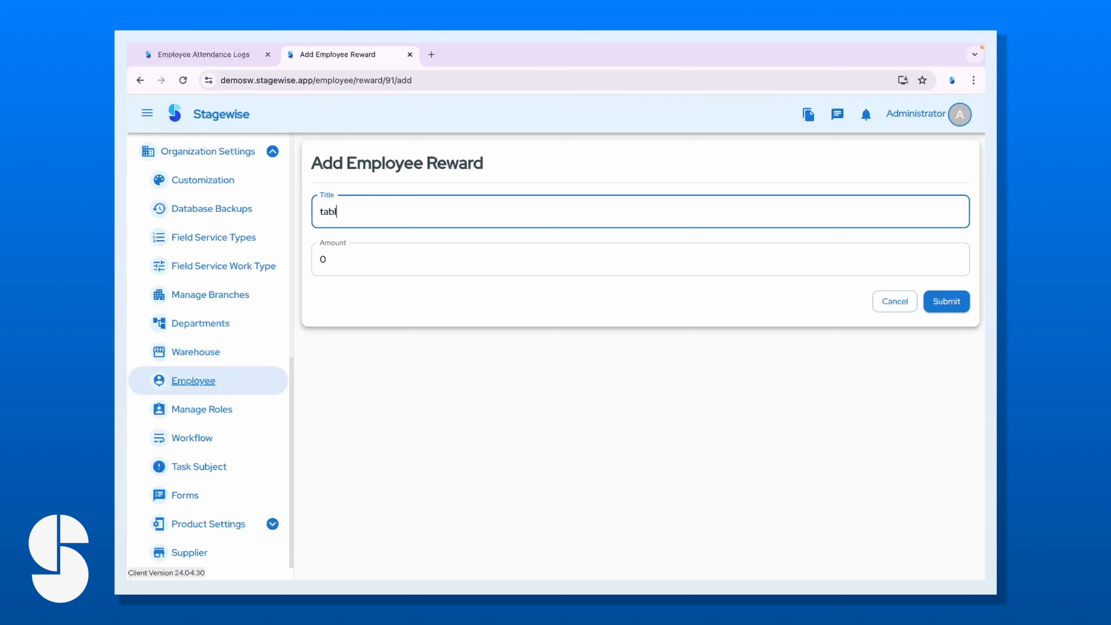
type("e was really perfectly pol")
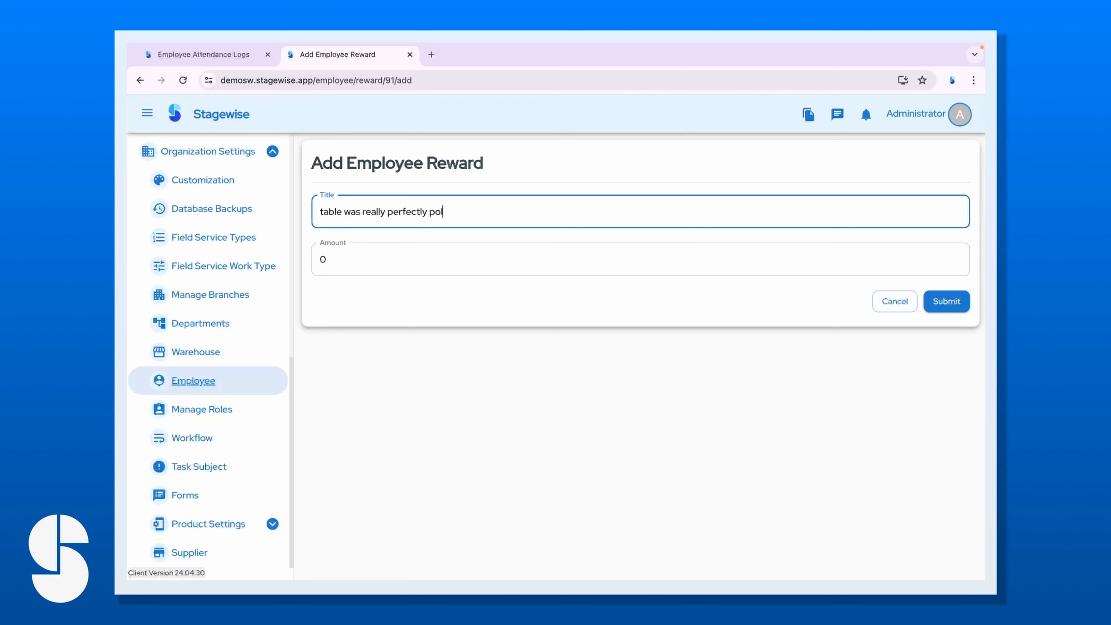
type("ished")
left_click(618, 261)
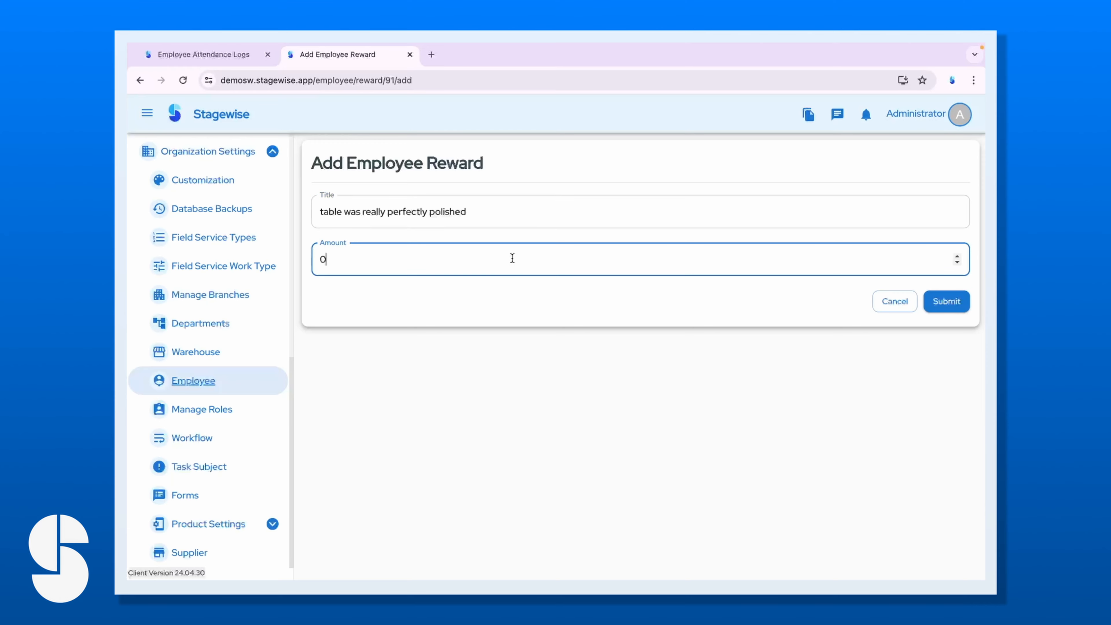
key("BackSpace")
type("2000")
left_click(947, 304)
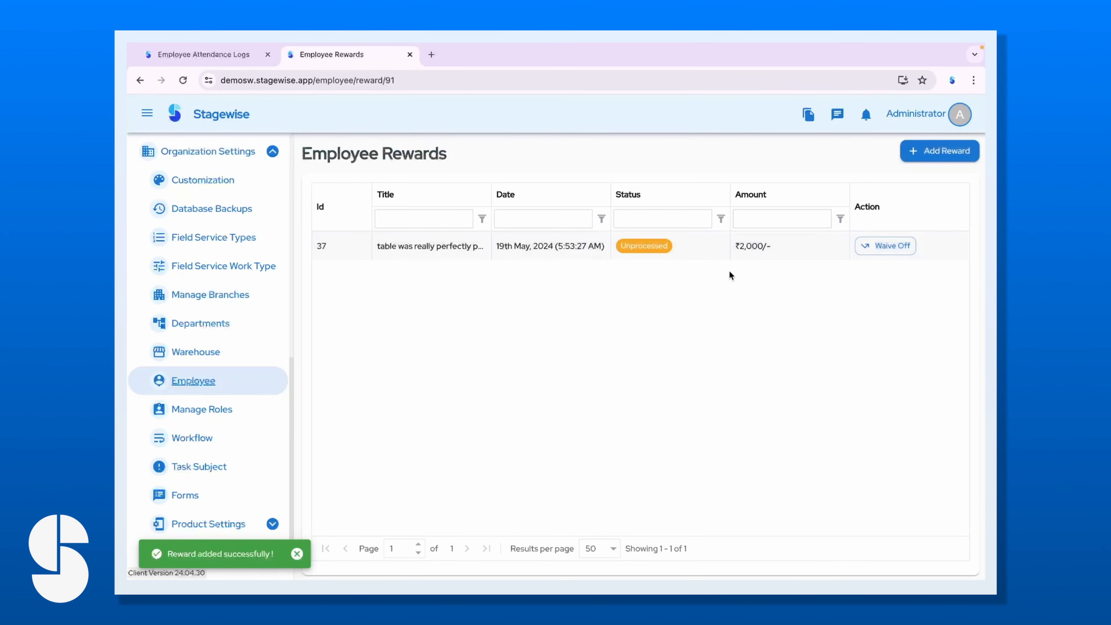
Open the new-employee form by mistake and cancel it.
left_click(237, 387)
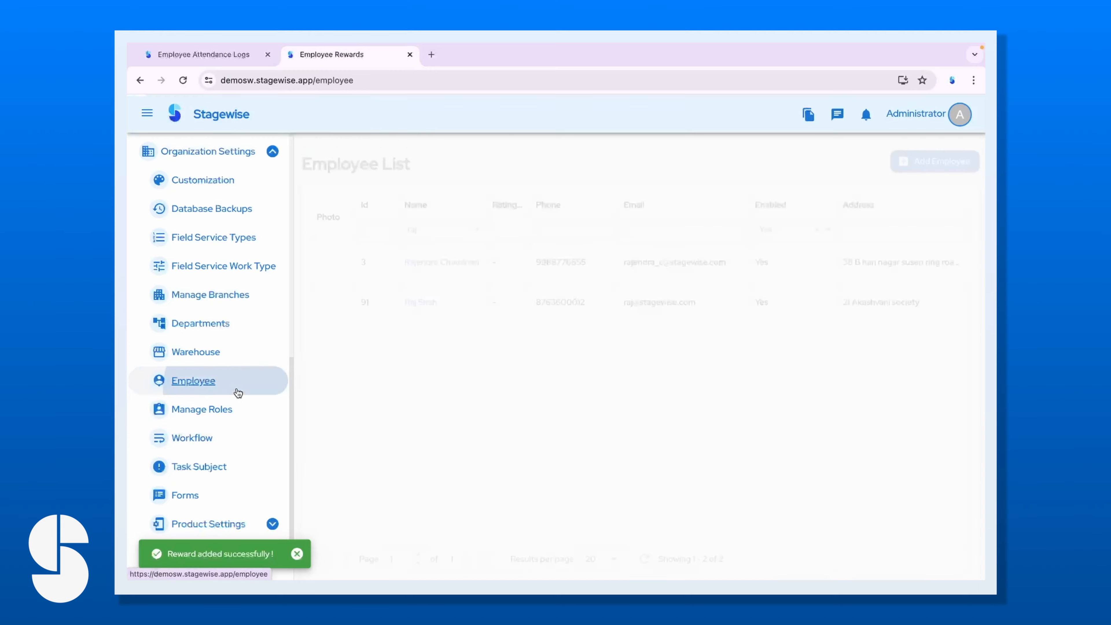
left_click(934, 151)
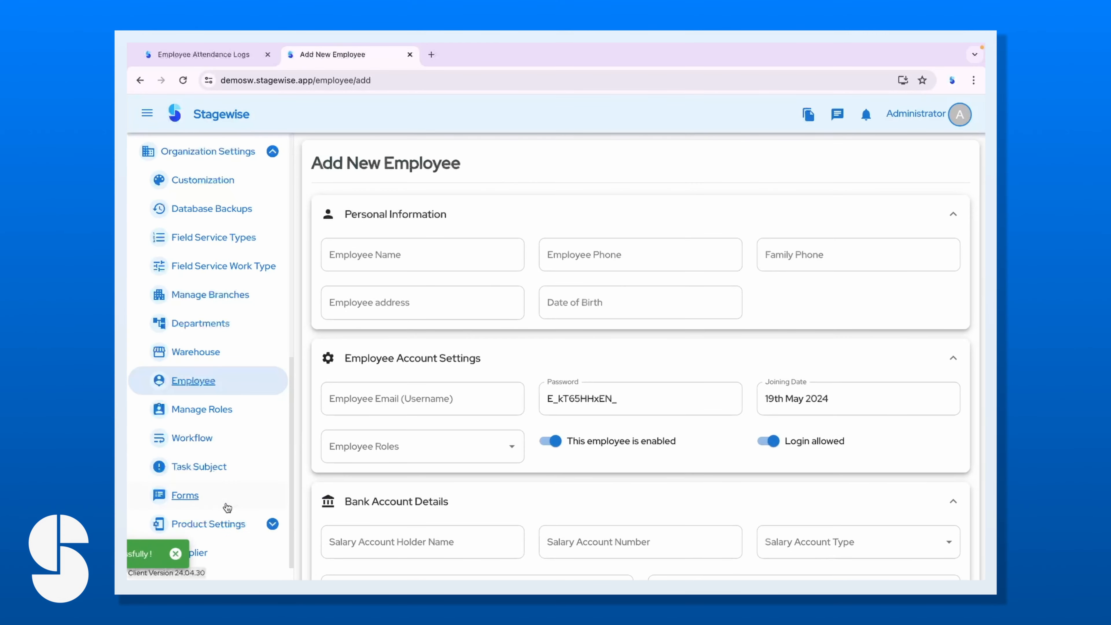
scroll(210, 495, "down", 15)
scroll(490, 484, "down", 5)
left_click(410, 541)
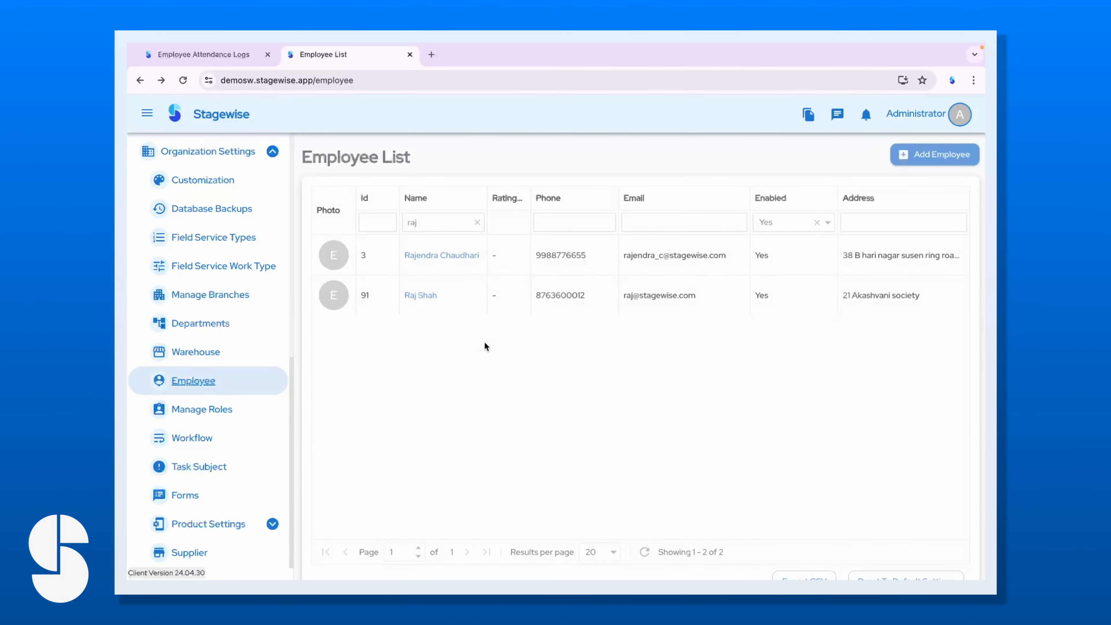
Add a penalty titled 'chair was bad' for 300 to employee 91.
left_click(421, 292)
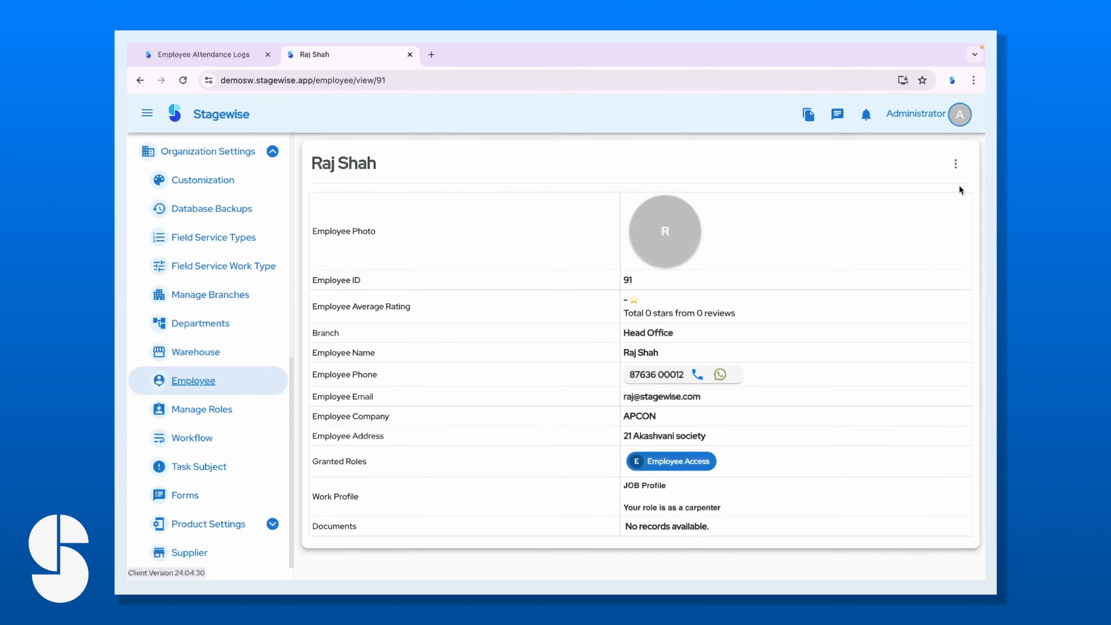
left_click(955, 164)
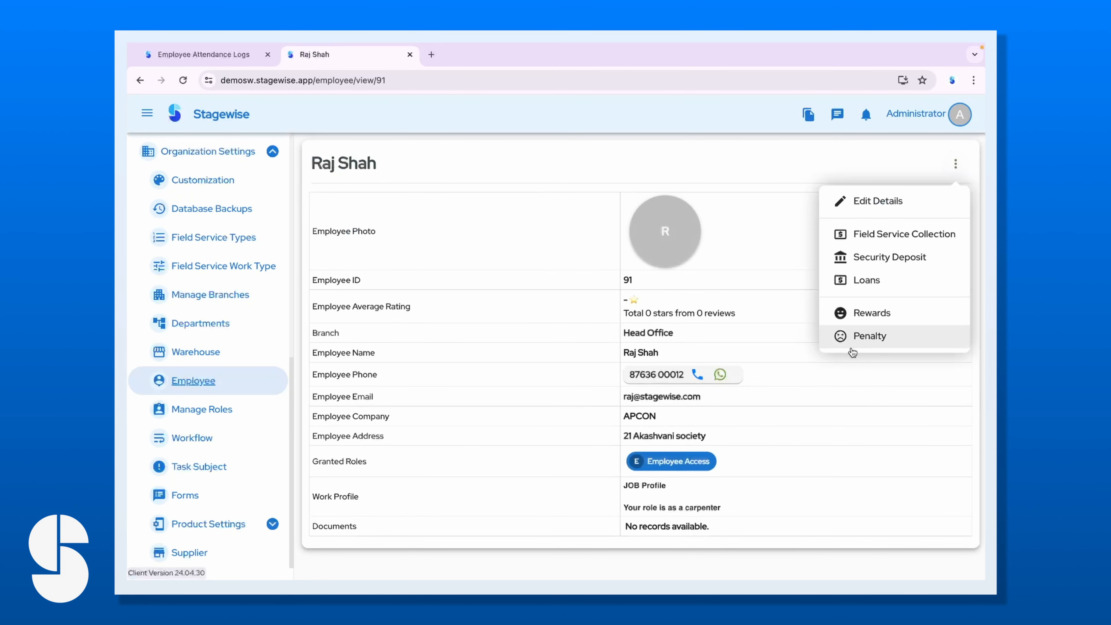
left_click(863, 335)
left_click(939, 151)
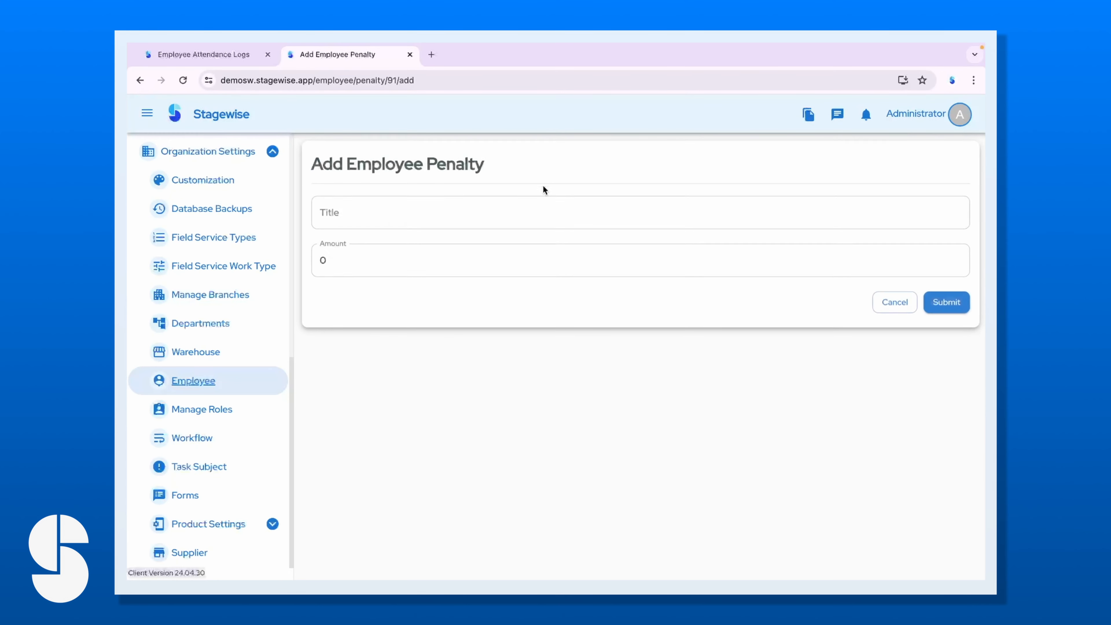
left_click(468, 217)
type("chair w")
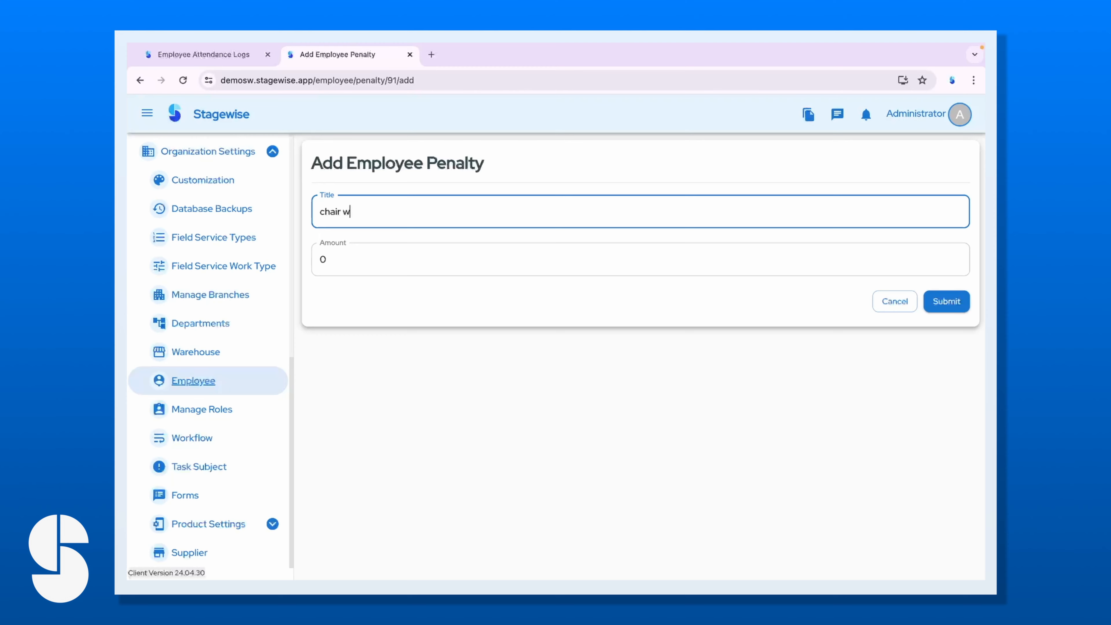
type("as bad")
left_click(411, 262)
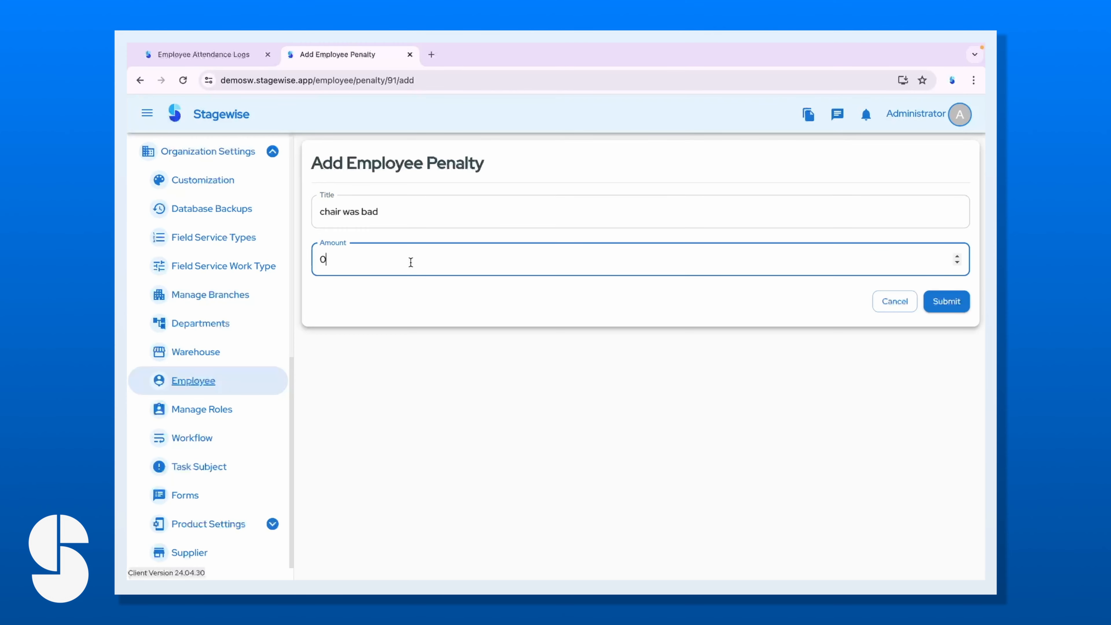
type("300")
left_click(946, 301)
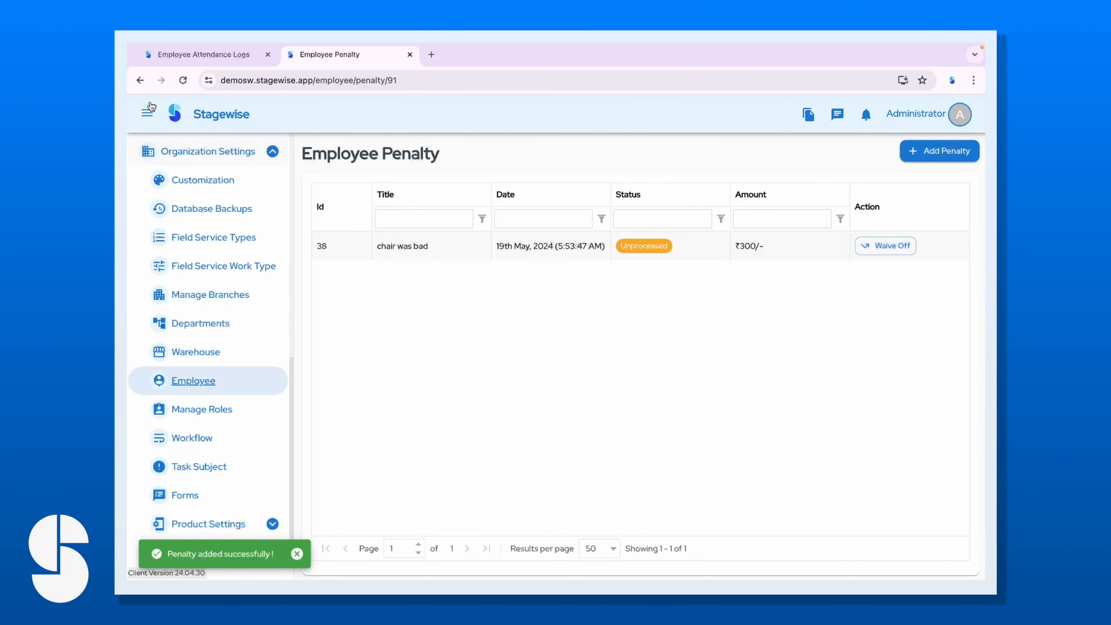
left_click(135, 85)
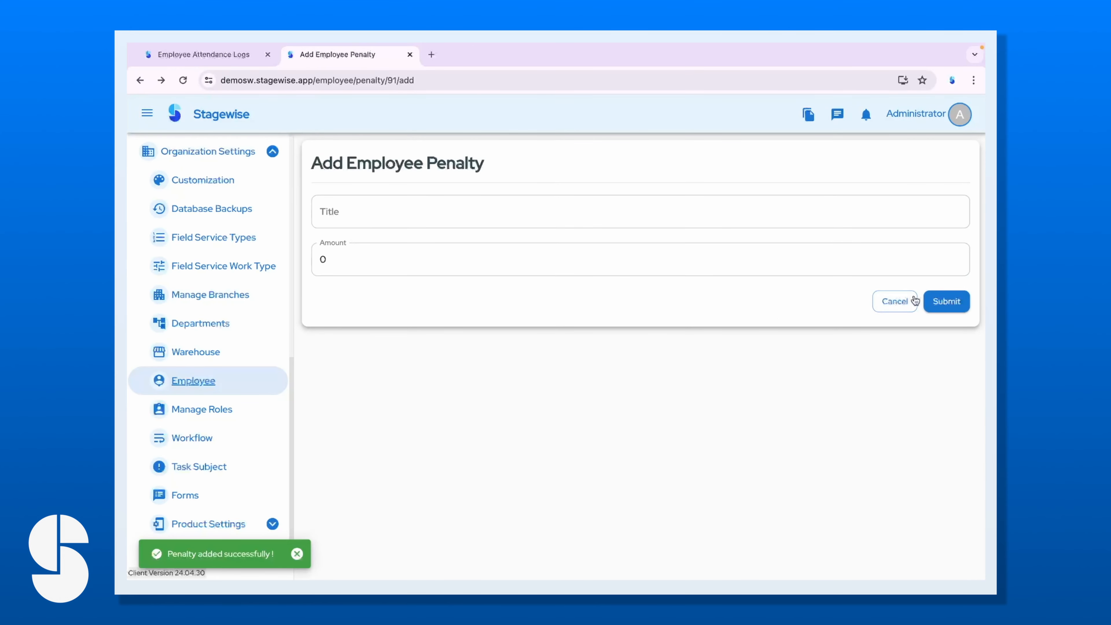
left_click(893, 305)
Open employee 91's loan records.
left_click(264, 372)
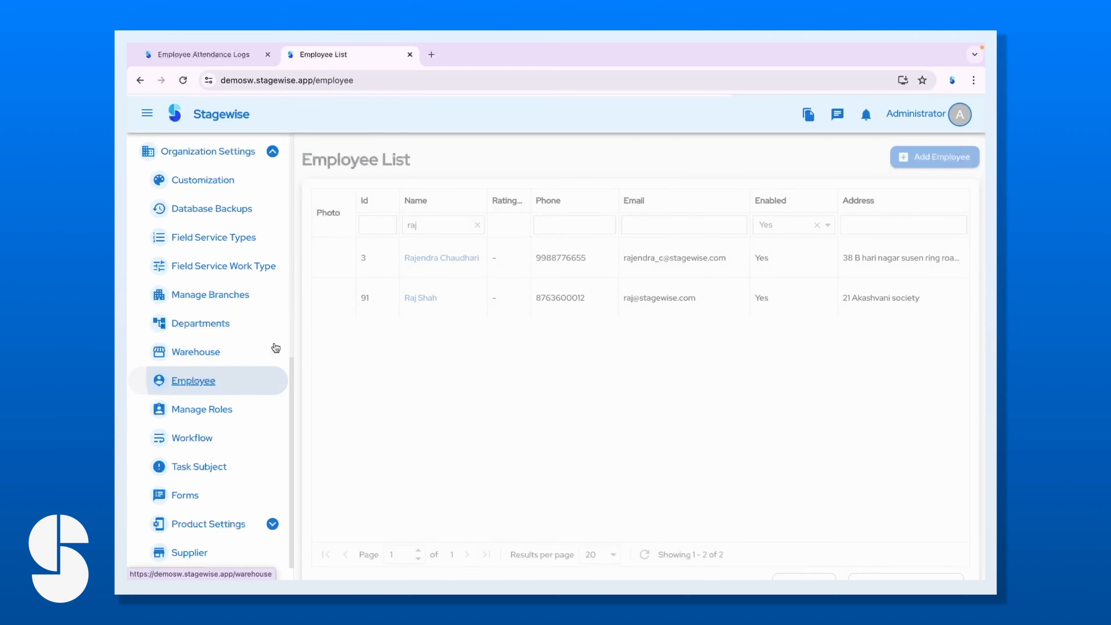
left_click(418, 292)
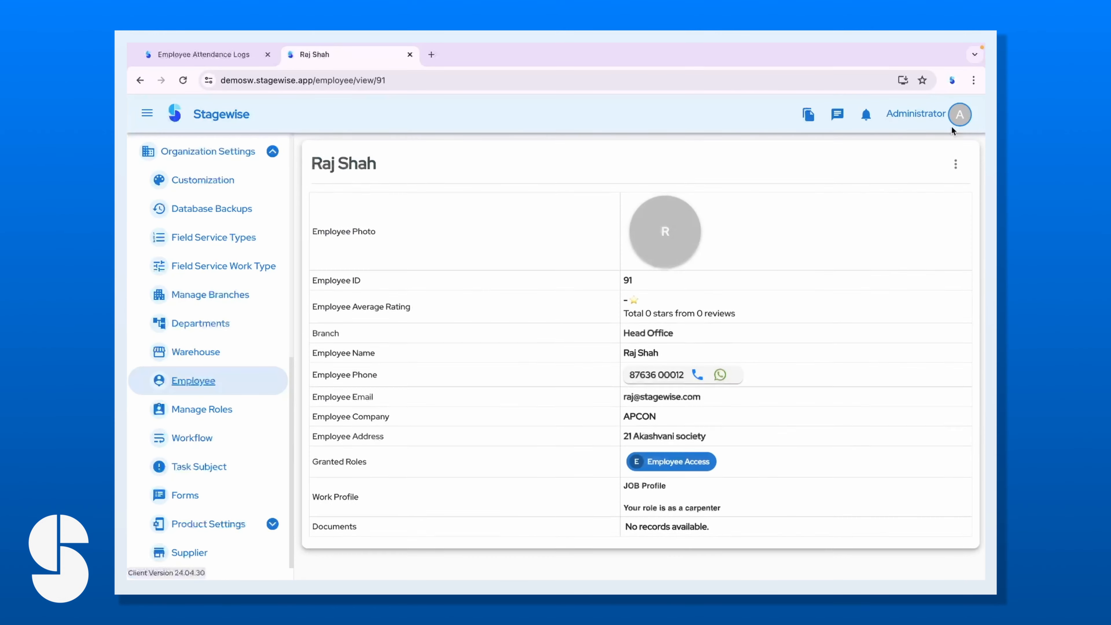
left_click(955, 164)
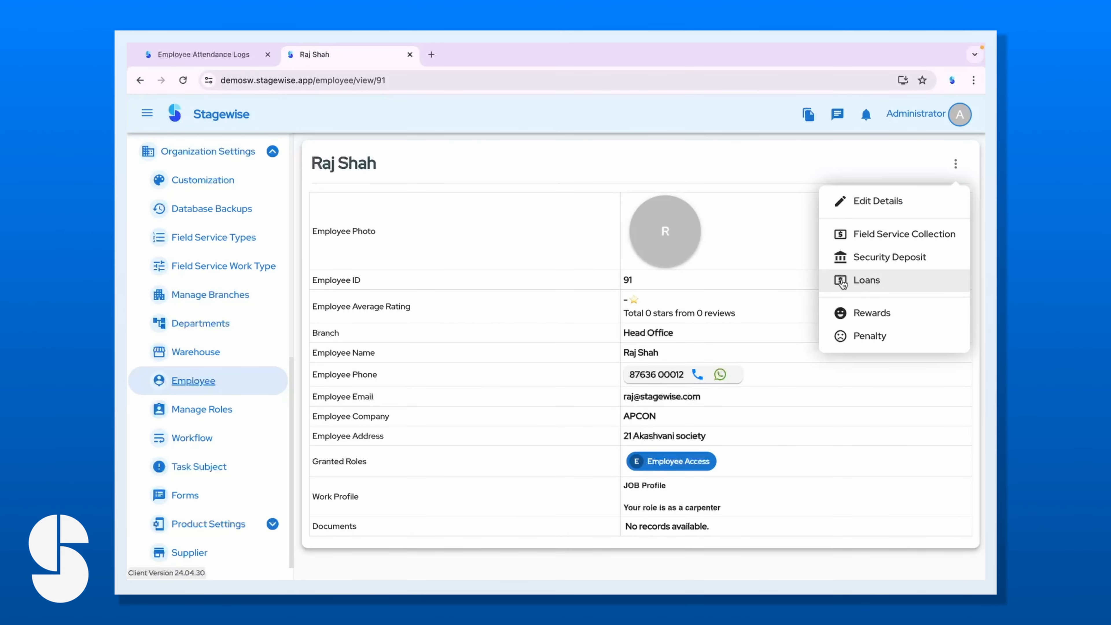
left_click(866, 280)
scroll(562, 439, "down", 5)
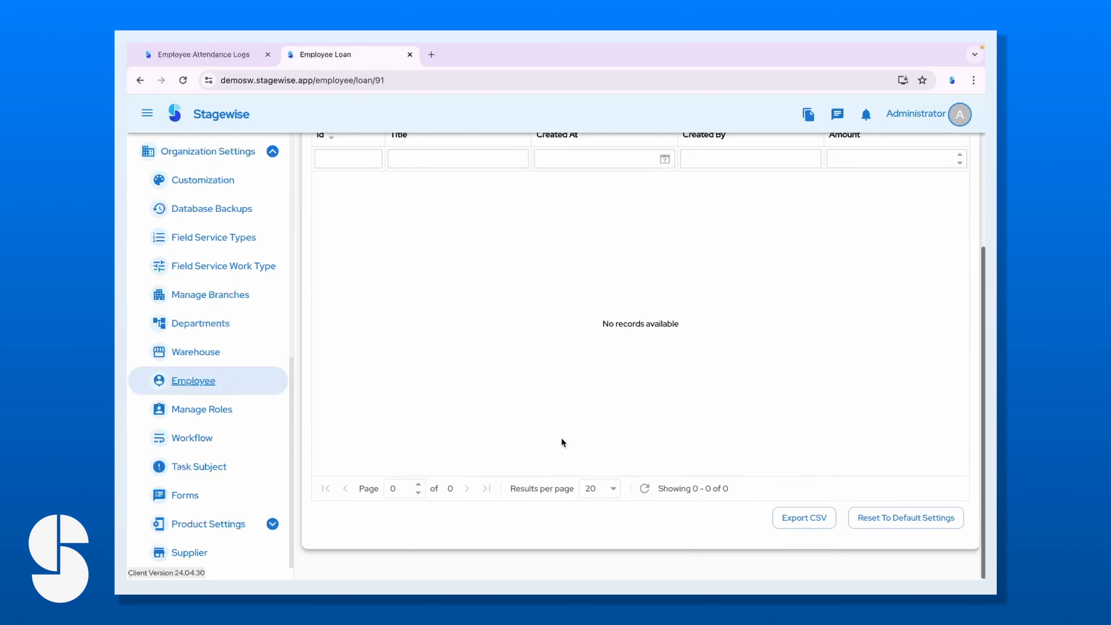
scroll(562, 440, "up", 5)
scroll(562, 441, "down", 1)
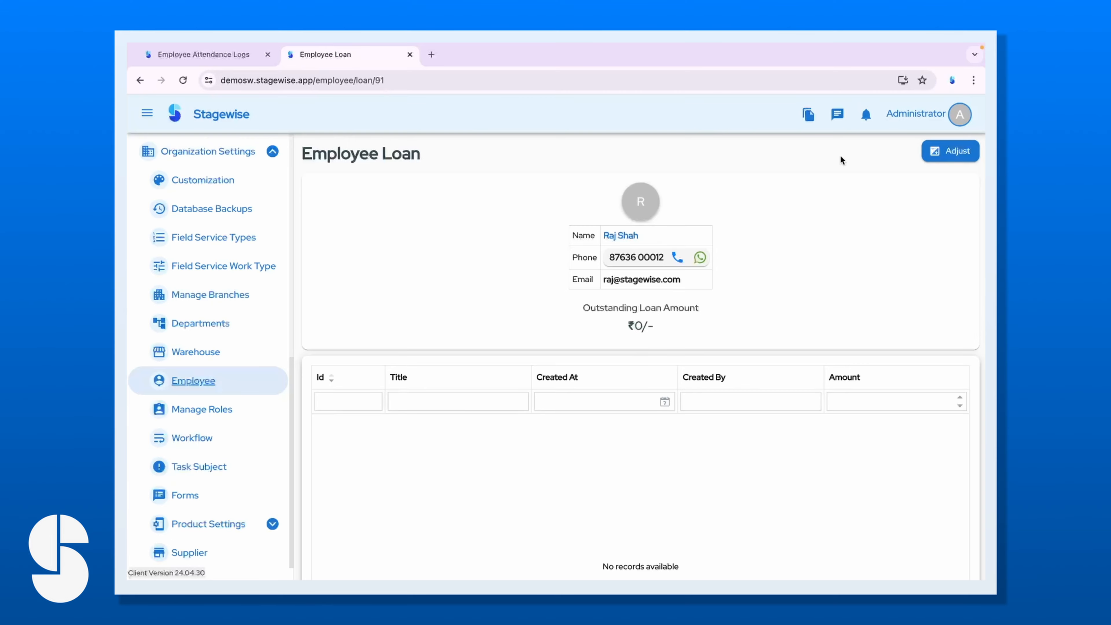
Add a loan amount of 75000 titled 'Diwali needs' and check the adjustments list.
left_click(945, 152)
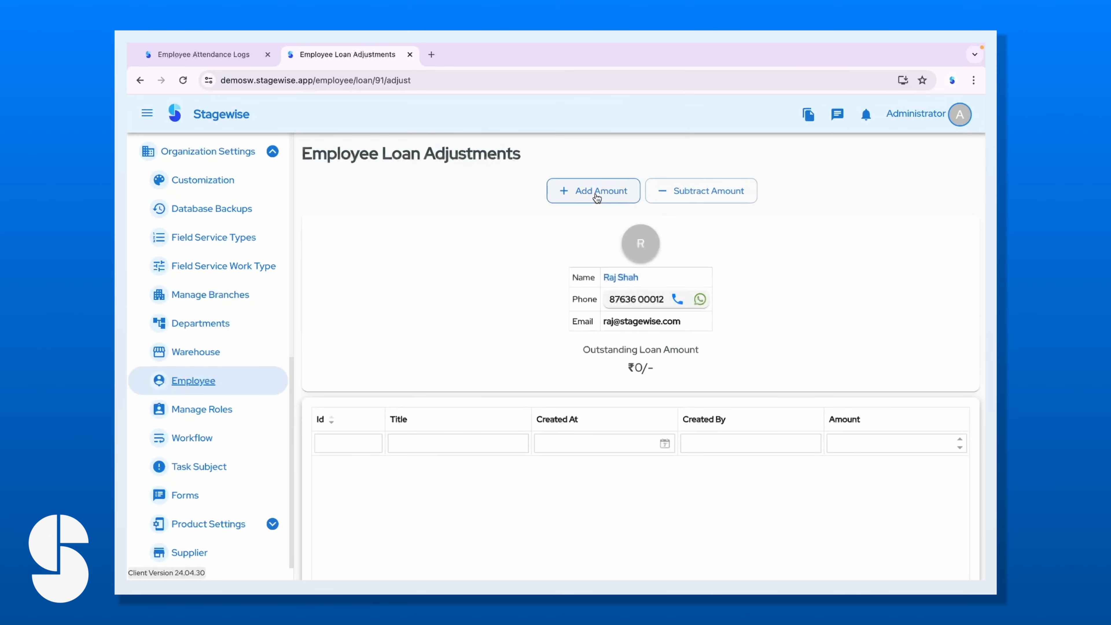
left_click(575, 191)
left_click(450, 315)
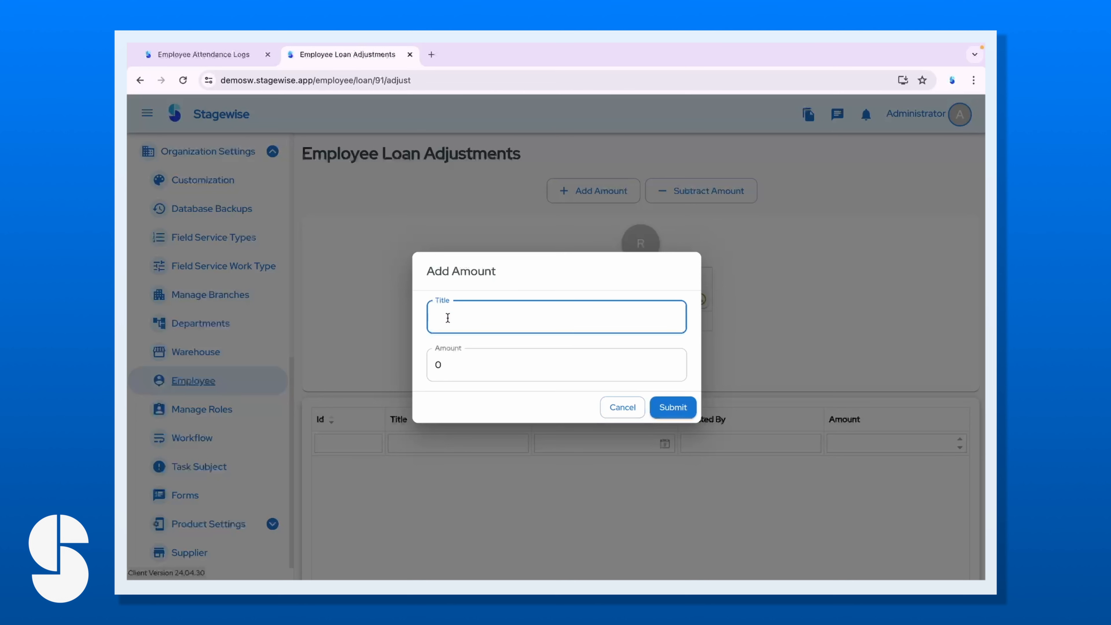
type("7")
type("590")
type("Diwali")
type(" needs")
left_click(463, 370)
key("BackSpace")
type("750")
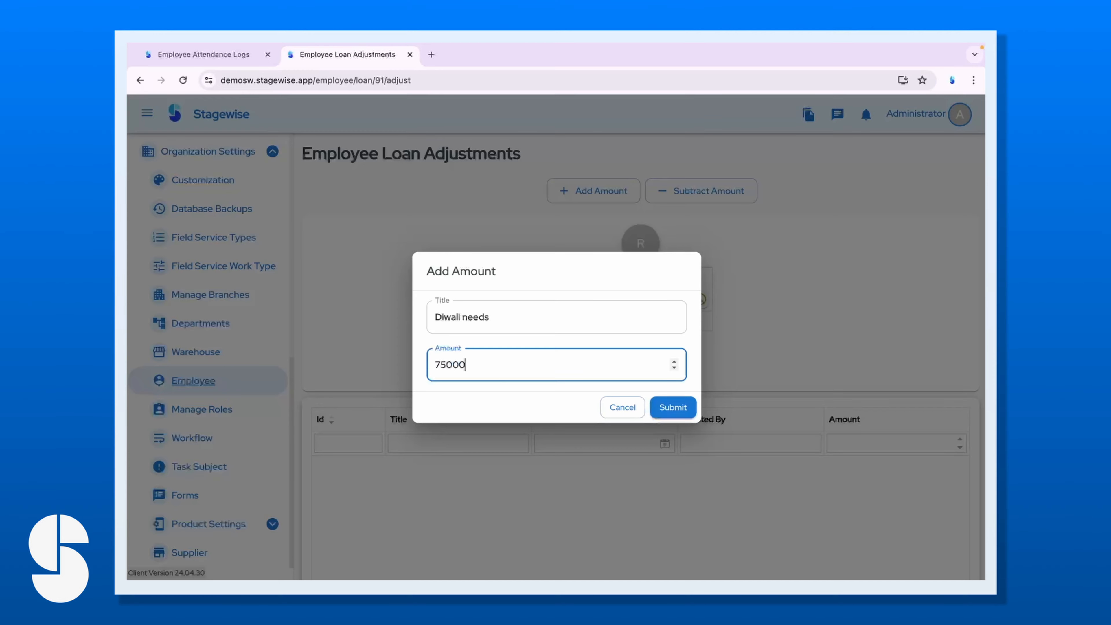
type("00")
left_click(672, 407)
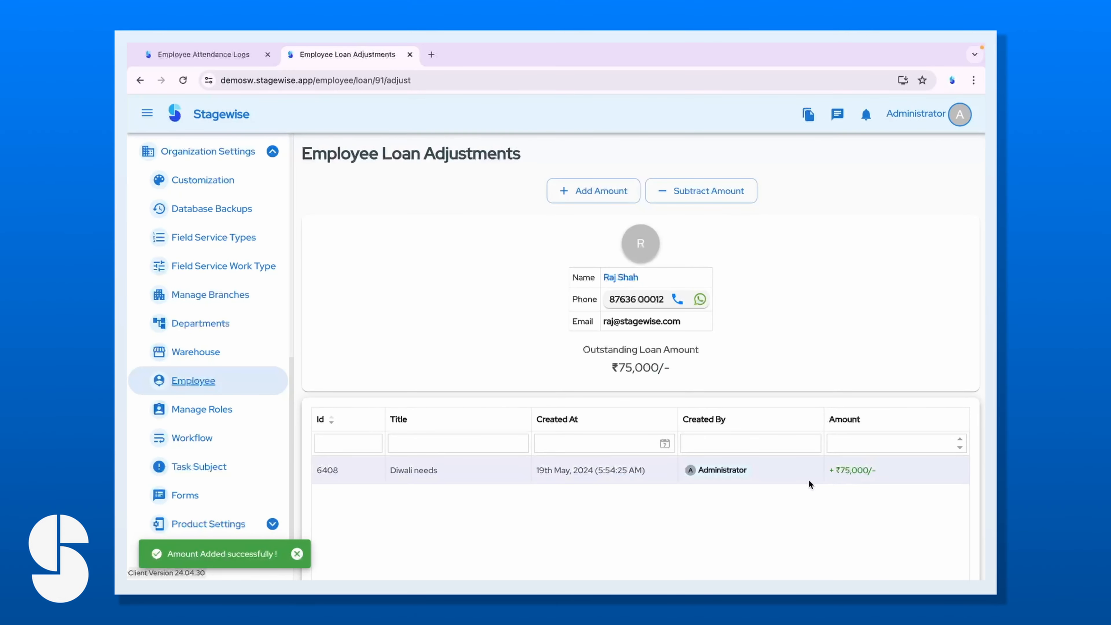
scroll(208, 396, "down", 3)
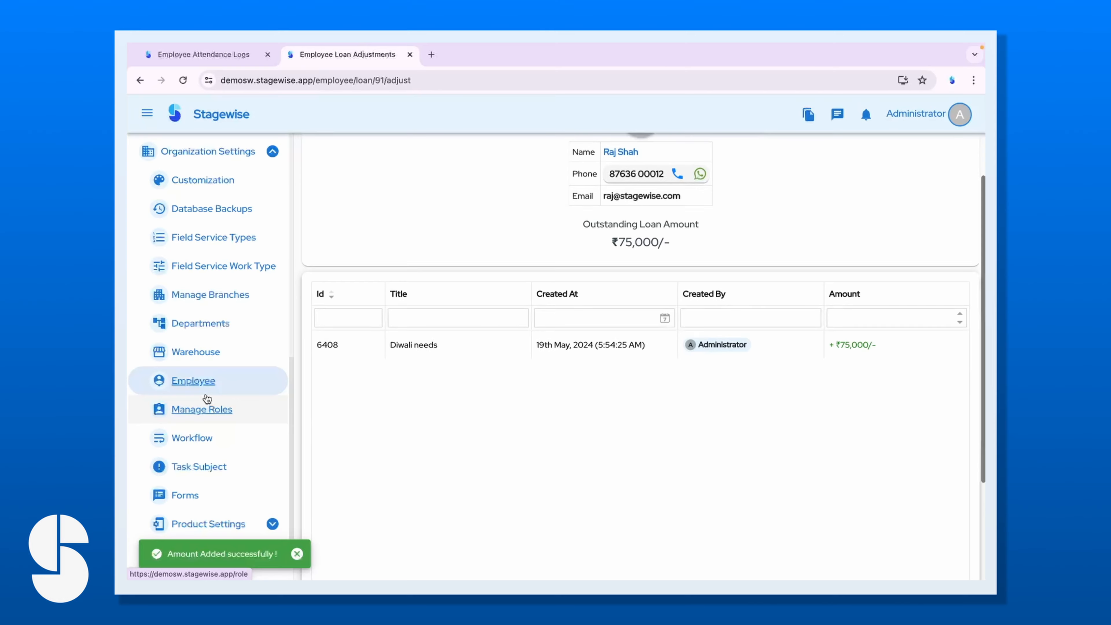
scroll(208, 398, "down", 3)
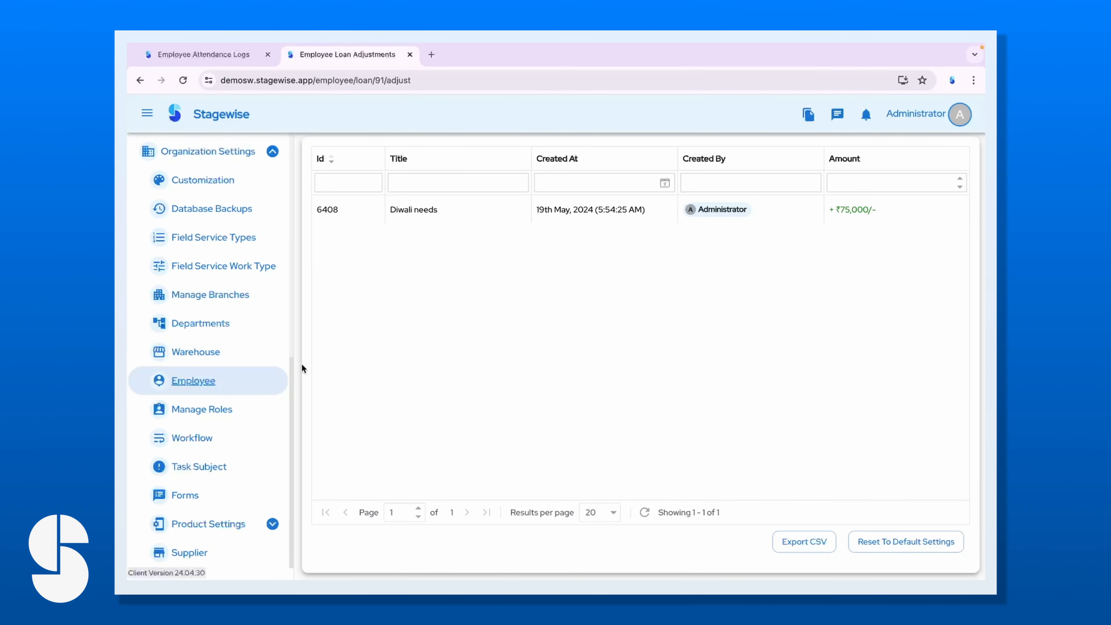
scroll(272, 384, "up", 10)
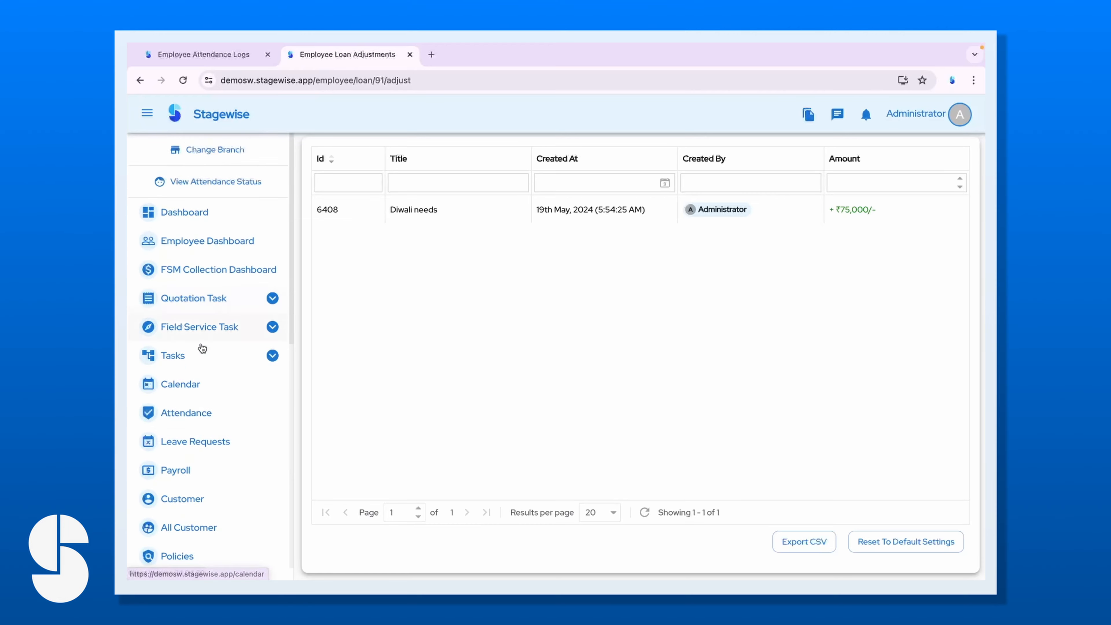
Open employee 91's April 2024 payroll entry, now showing the ₹75,000 pending loan.
left_click(175, 469)
left_click(470, 247)
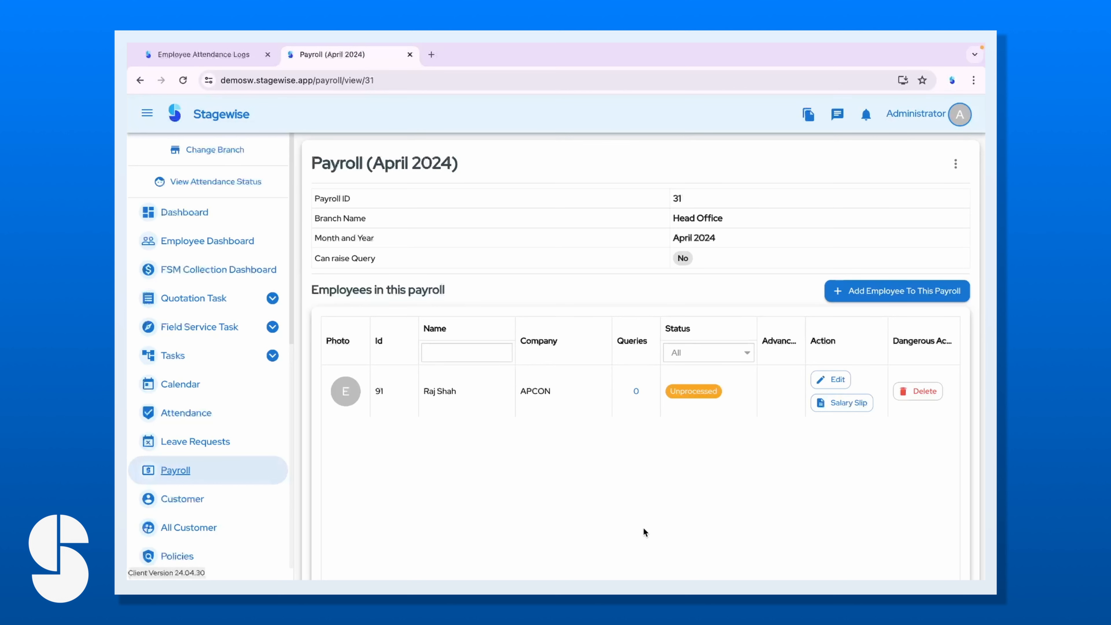
left_click(835, 380)
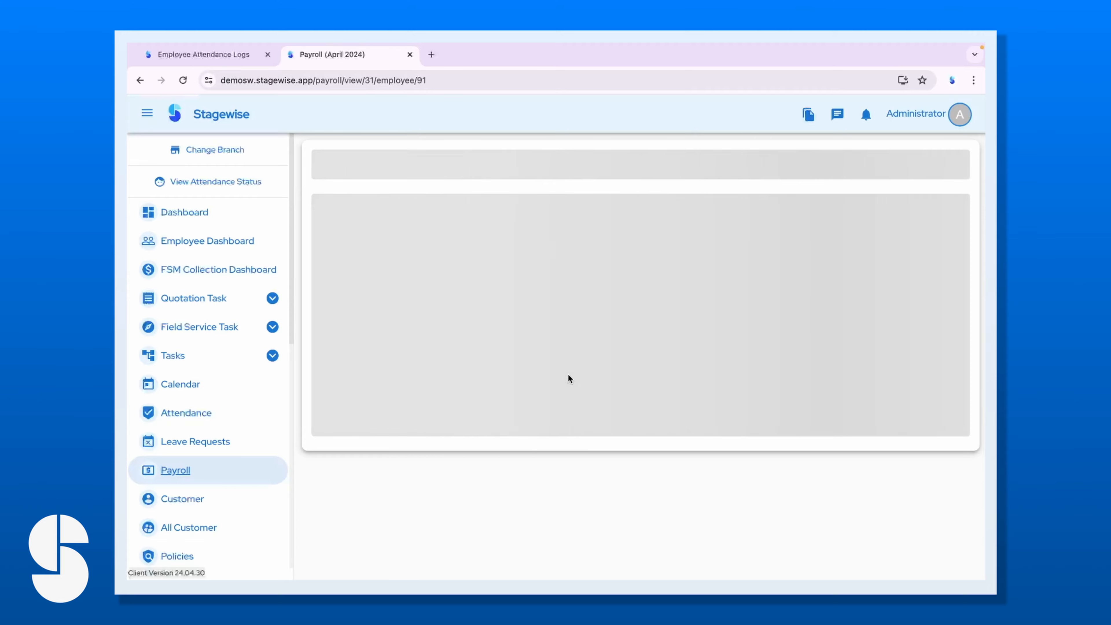
scroll(575, 443, "down", 8)
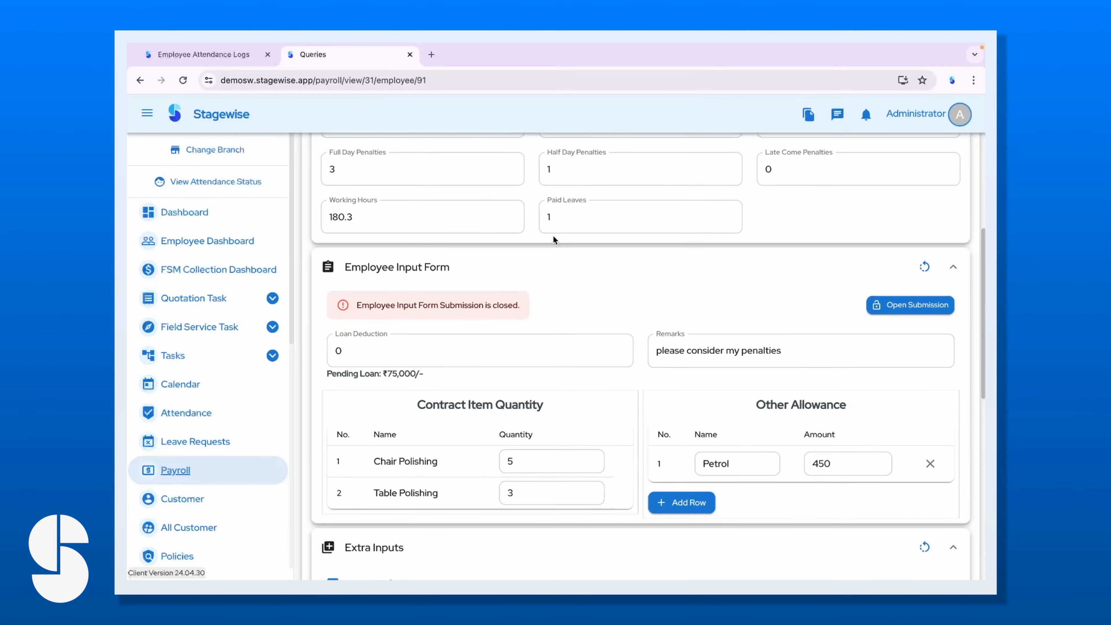
scroll(568, 254, "up", 1)
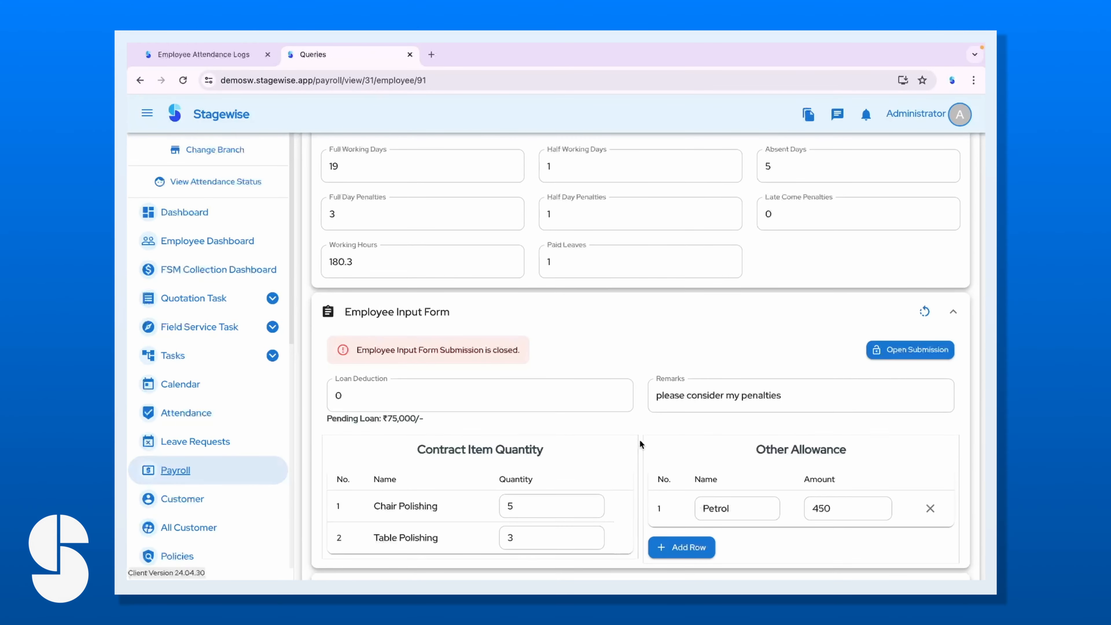